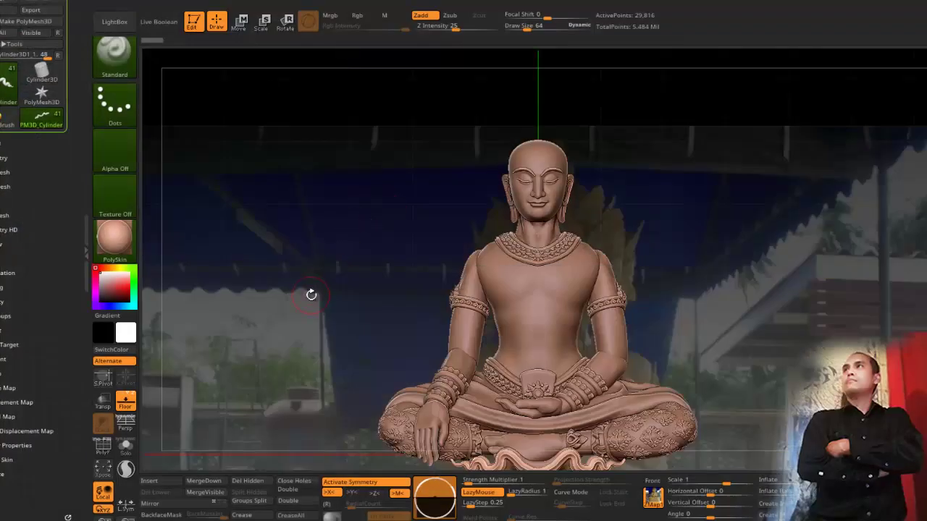
Step: Fit the front reference image behind the statue with scale 0.77348, horizontal offset -0.03178 and vertical offset -0.25389
left_click_drag(312, 294, 329, 172)
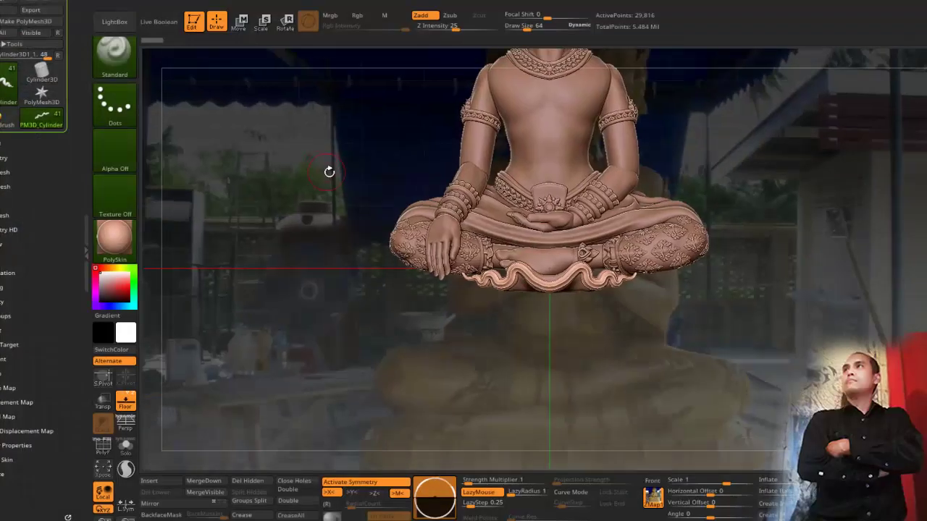
left_click(654, 480)
left_click_drag(724, 481, 689, 491)
left_click_drag(763, 212, 766, 332, "alt")
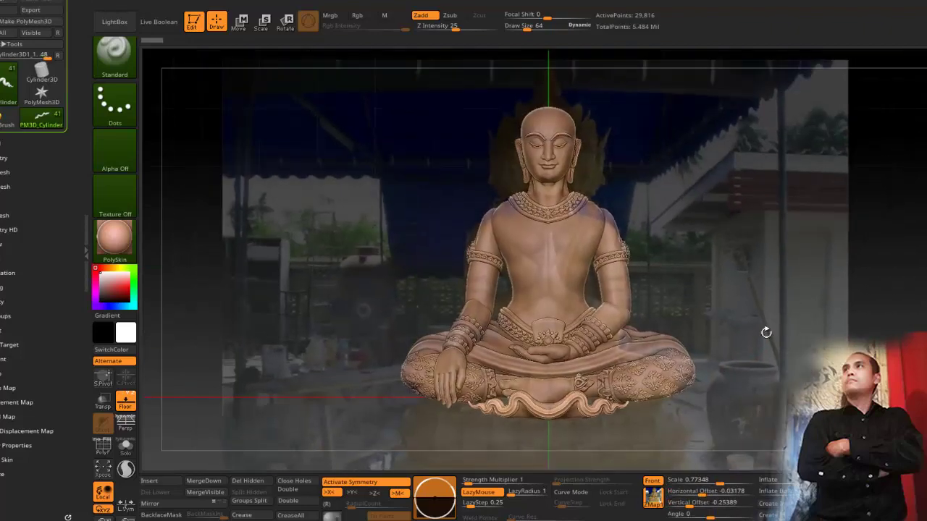
mouse_move(367, 287)
left_mouse_down()
mouse_move(384, 288)
mouse_move(370, 289)
mouse_move(306, 227)
mouse_move(374, 256)
mouse_move(335, 210)
mouse_move(329, 247)
left_mouse_up()
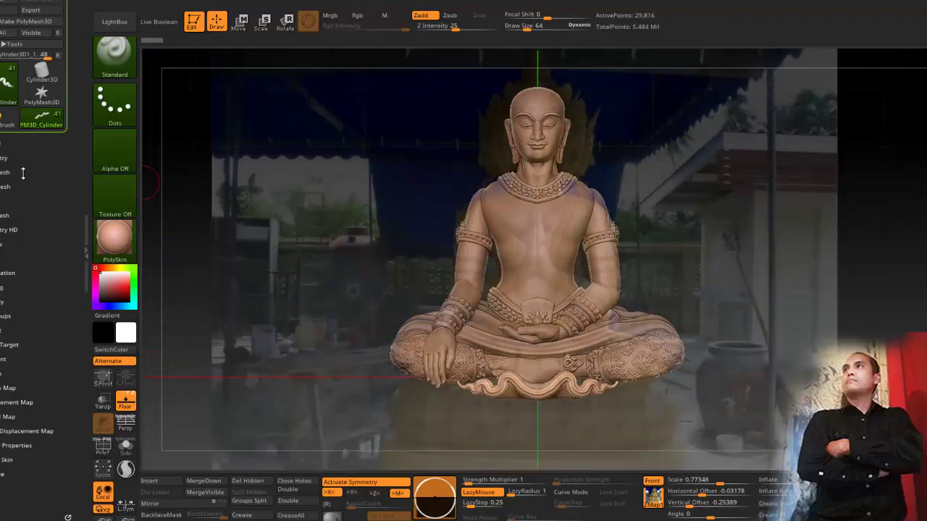
Step: Hide the robe, necklace, arm band, bracelet and hand subtools so the bare body and leg parts remain visible
left_click(16, 144)
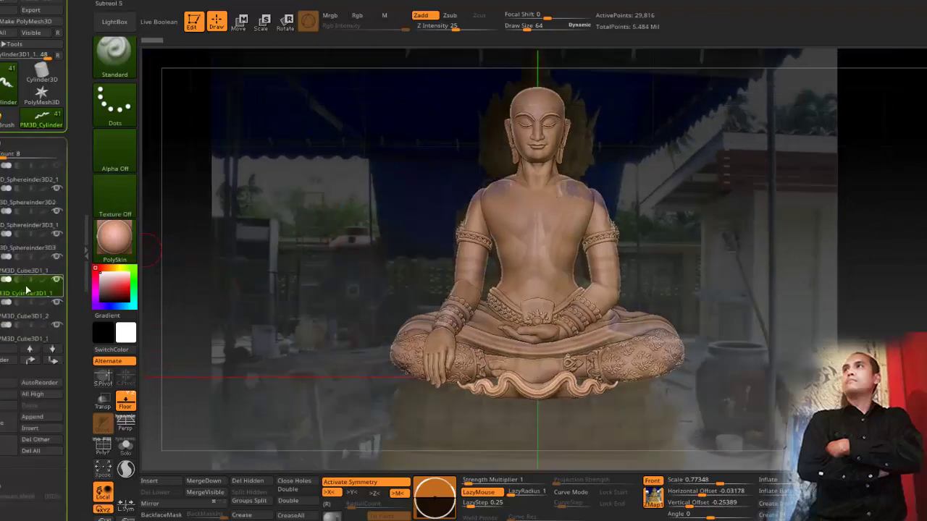
left_click_drag(2, 233, 2, 247)
left_click(56, 212)
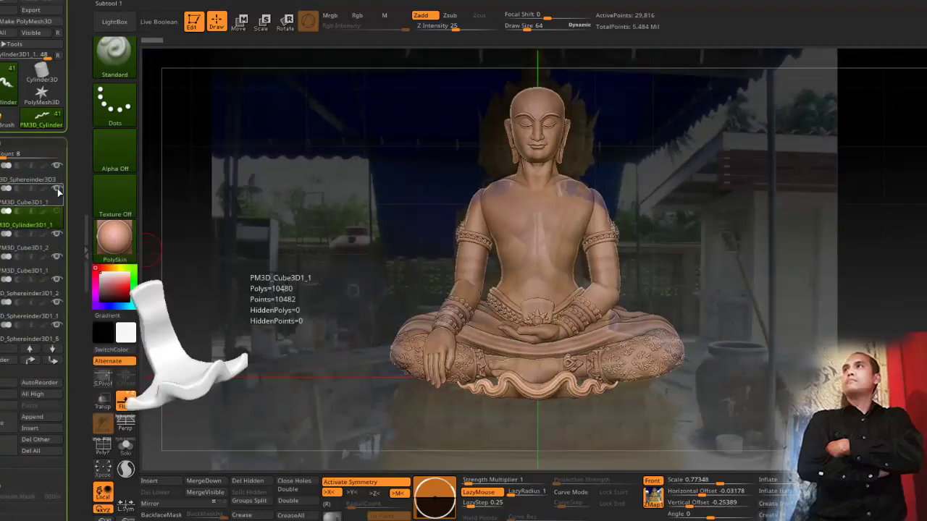
left_click(56, 188)
left_click(57, 167)
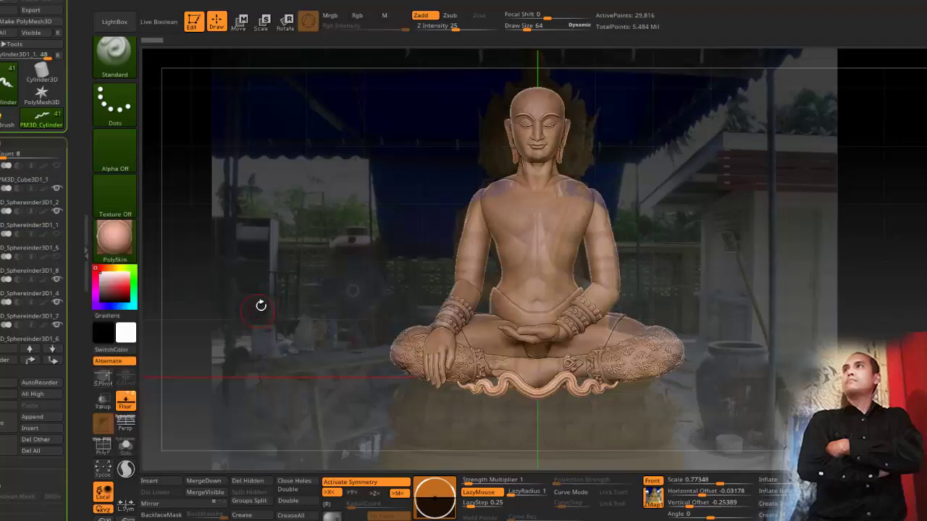
left_click_drag(56, 282, 58, 326)
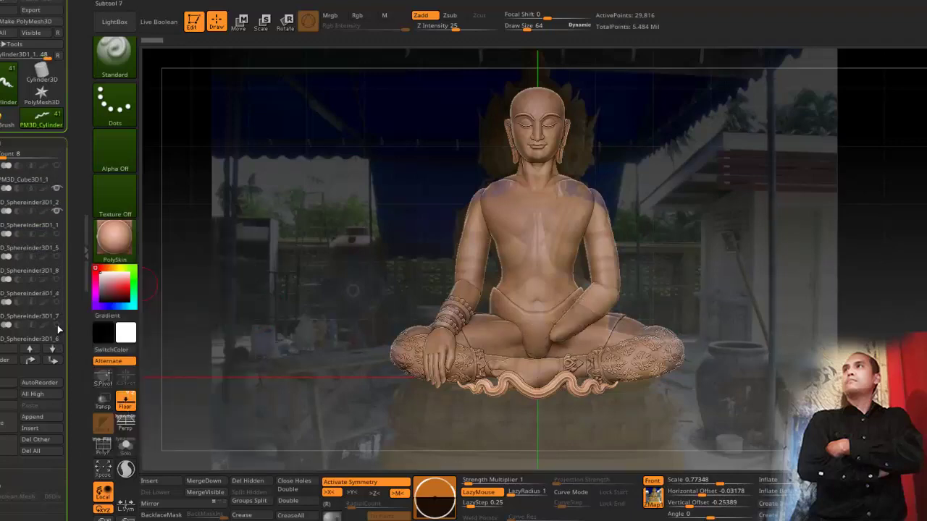
Step: Delete the floral ornament subtools covering both knees
left_click_drag(302, 287, 200, 331)
key("shift+p")
key("shift+p")
left_click(9, 443)
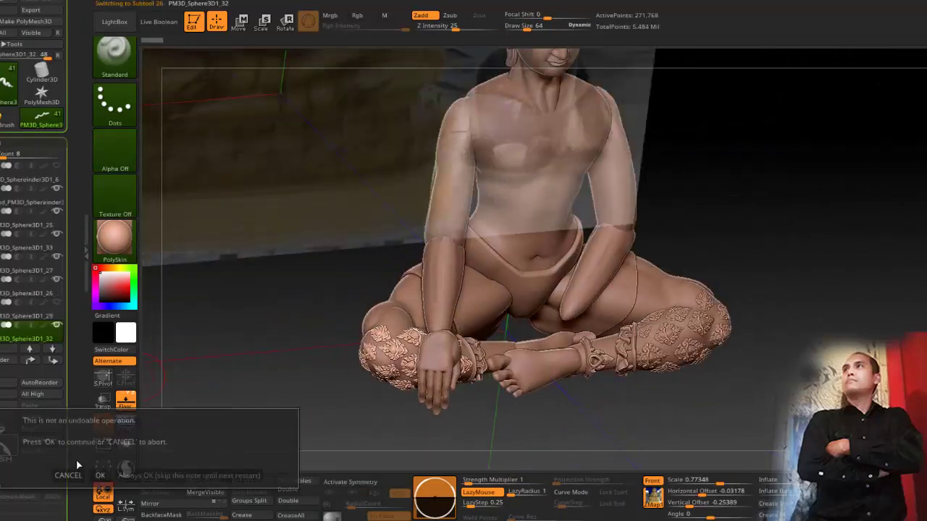
left_click(99, 475)
left_click(665, 336, "alt")
left_click(9, 443)
left_click(100, 476)
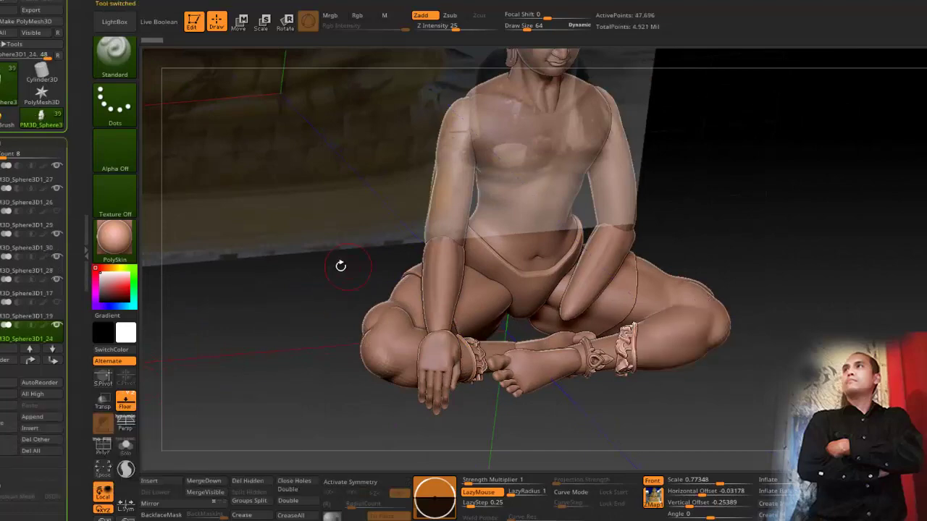
Step: Delete the lace band on the shin and the anklet beside the hand resting over the leg
left_click_drag(341, 265, 293, 235)
left_click(9, 443)
left_click(100, 475)
left_click(477, 366, "alt")
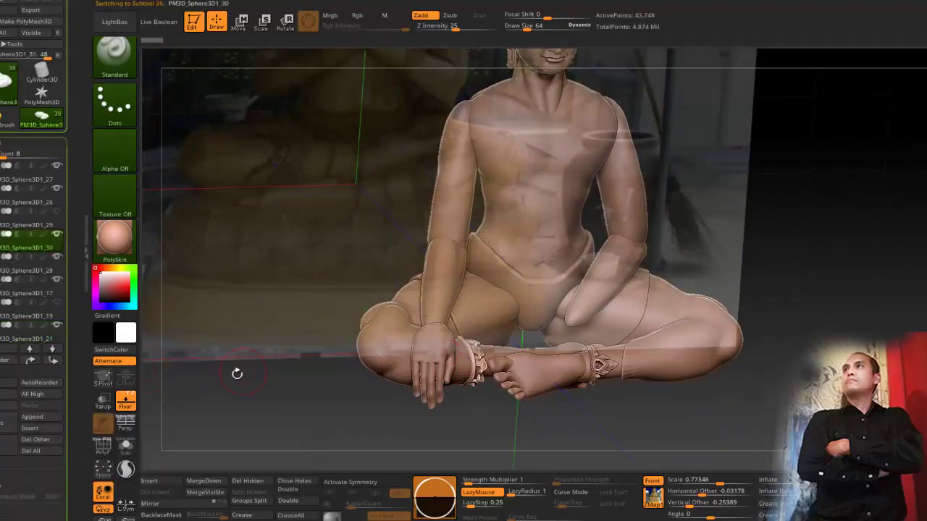
left_click(9, 443)
left_click(100, 476)
Step: Delete the overlapping knee piece PM3D_Sphere3D1_22
mouse_move(268, 227)
left_mouse_down()
mouse_move(291, 251)
mouse_move(255, 234)
mouse_move(270, 253)
left_mouse_up()
left_click(367, 334, "alt")
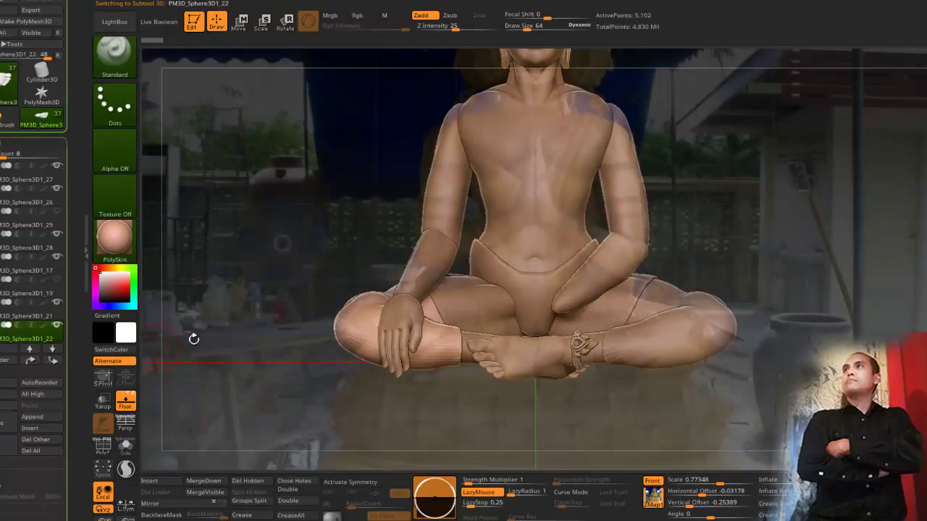
left_click_drag(193, 338, 235, 353)
left_click(9, 443)
left_click(100, 472)
Step: Delete the hidden lower-leg piece PM3D_Sphere3D1_29
left_click_drag(276, 251, 245, 271)
left_click(439, 343, "alt")
left_click_drag(251, 313, 260, 331)
key("Up")
key("Down")
key("Down")
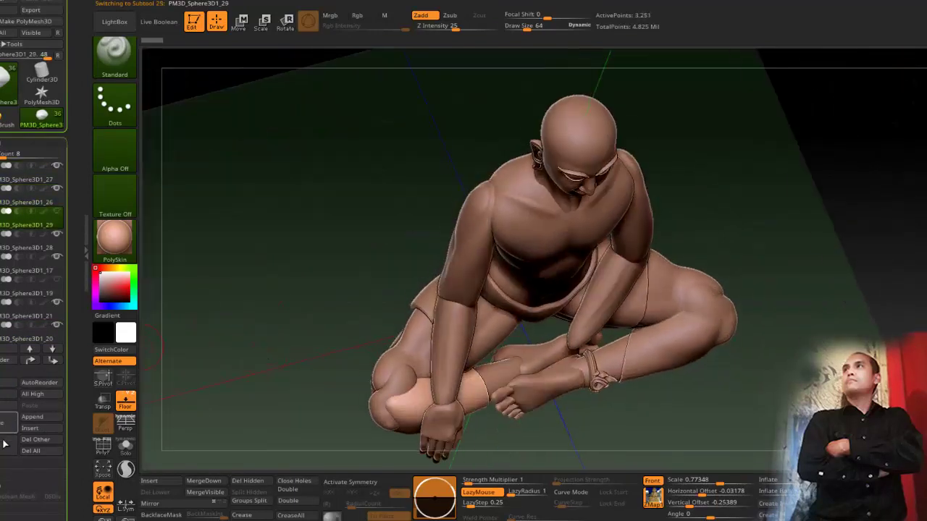
left_click(3, 442)
left_click(99, 477)
Step: Merge the shin subtool PM3D_Sphere3D1_26 down with the foot subtool PM3D_Sphere3D1_28
key("Up")
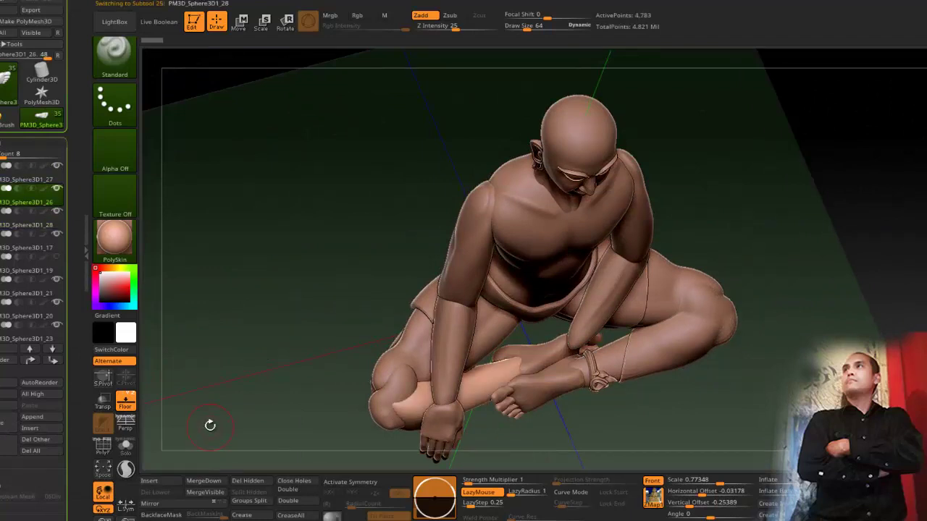
key("Down")
key("Up")
left_click(203, 480)
left_click(173, 507)
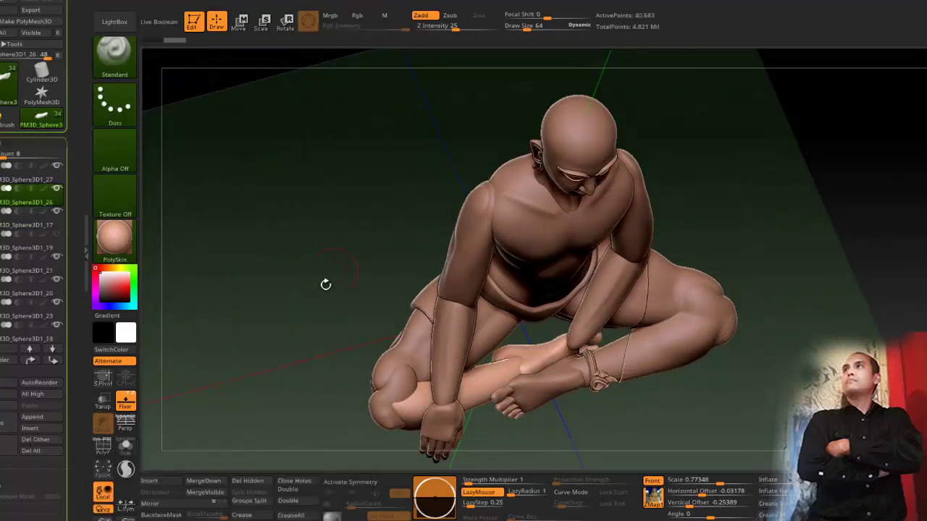
Step: Reset the gizmo orientation at the knee and rotate the merged shin and foot upward over the other leg
left_click_drag(237, 140, 228, 118, "shift")
left_click(241, 27)
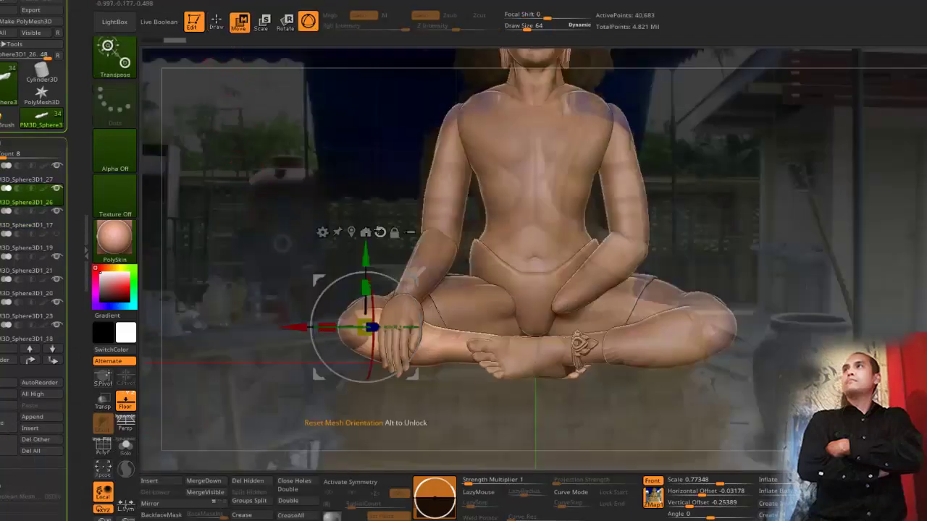
left_click(380, 232, "alt")
left_click_drag(315, 351, 318, 362)
left_click_drag(233, 261, 259, 259)
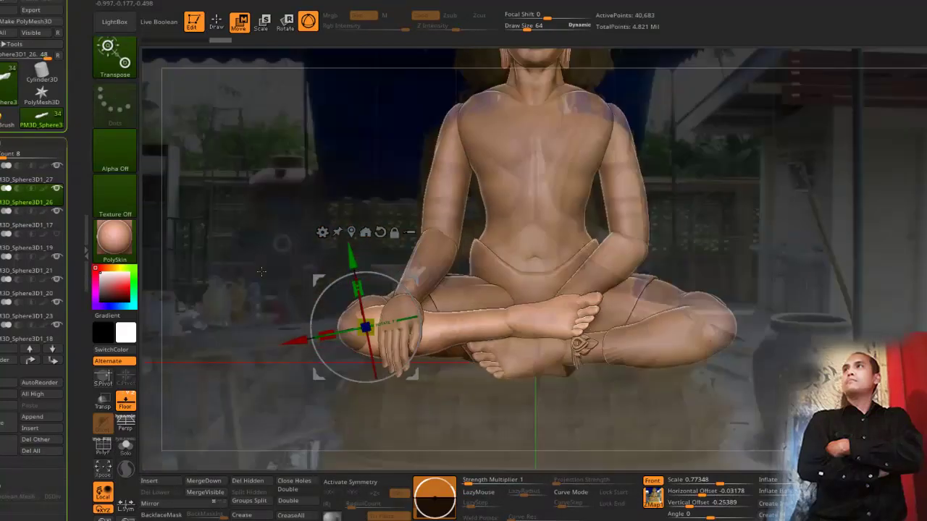
Step: Mask the shin and rotate the foot about the ankle so its sole turns toward the front
left_click_drag(524, 318, 531, 305, "ctrl")
left_click(511, 225)
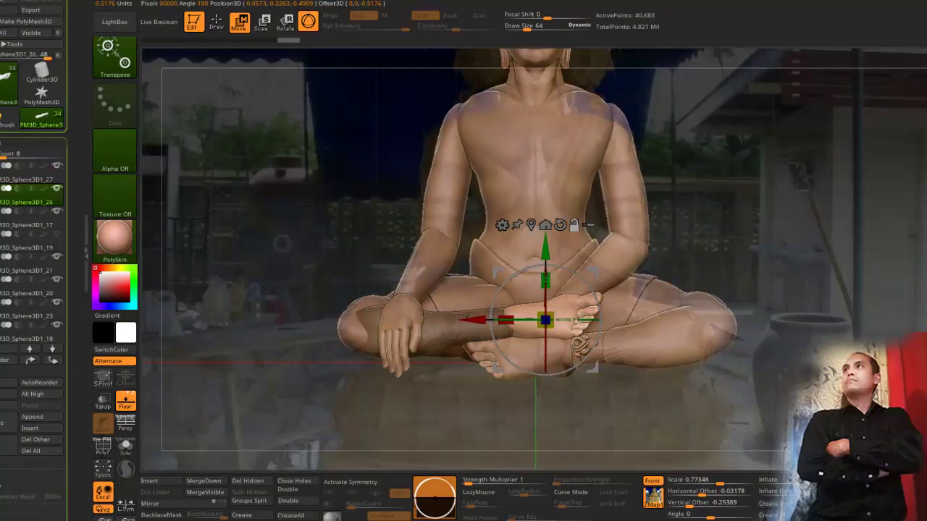
mouse_move(279, 295)
left_mouse_down("shift")
mouse_move(304, 292)
mouse_move(280, 296)
left_mouse_up("shift")
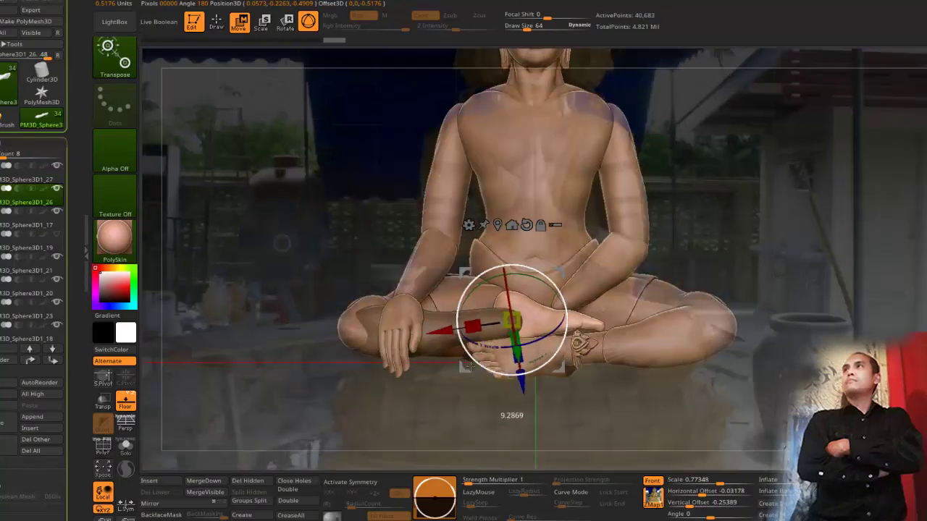
left_click_drag(261, 248, 432, 241, "alt")
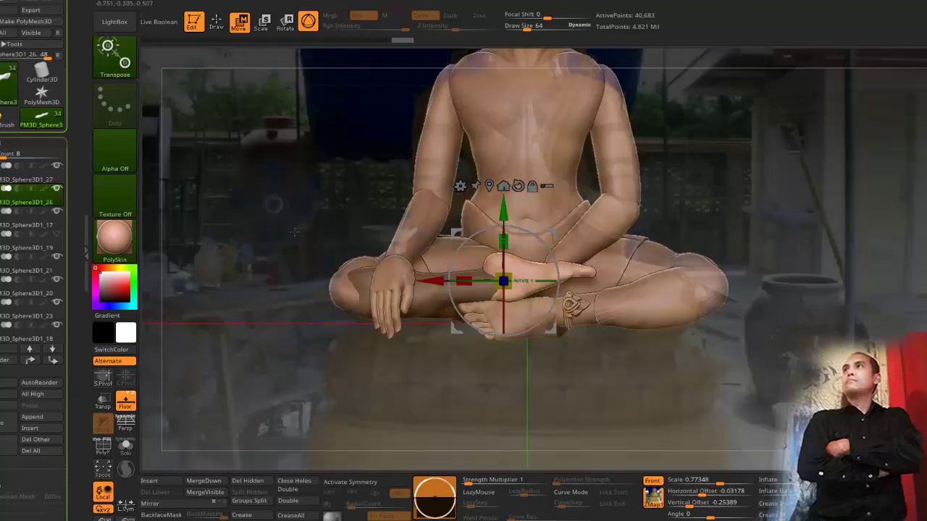
Step: Fine-tune the rotation of the upper foot at the ankle and clear the mask from the shin
mouse_move(451, 331)
left_mouse_down()
mouse_move(470, 320)
mouse_move(460, 326)
left_mouse_up()
left_click_drag(276, 225, 305, 217)
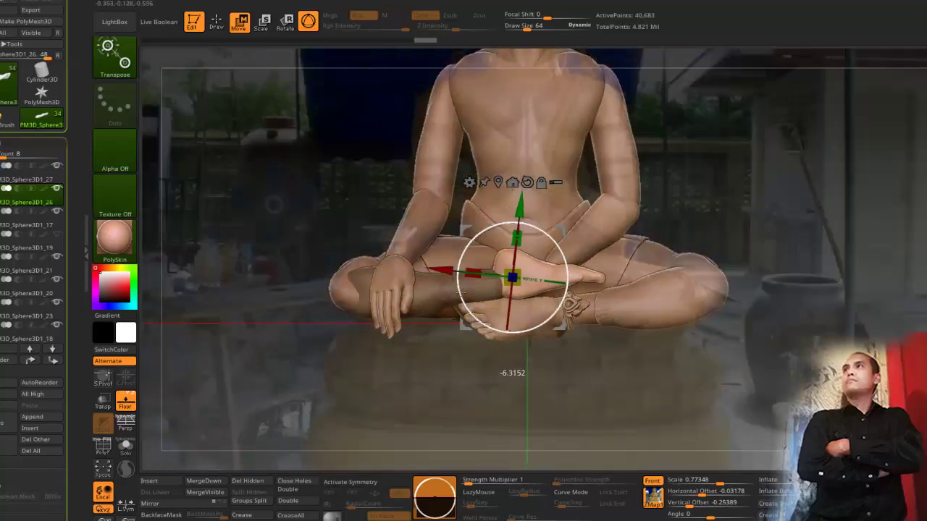
left_click_drag(459, 292, 458, 285)
left_click_drag(290, 272, 306, 346)
left_click_drag(464, 302, 466, 309)
left_click_drag(347, 349, 339, 293)
left_click(216, 23)
Step: Delete the overlapping calf piece PM3D_Sphere3D1_21 and the remaining anklet on the lower ankle
mouse_move(221, 148)
left_mouse_down()
mouse_move(261, 161)
mouse_move(268, 173)
left_mouse_up()
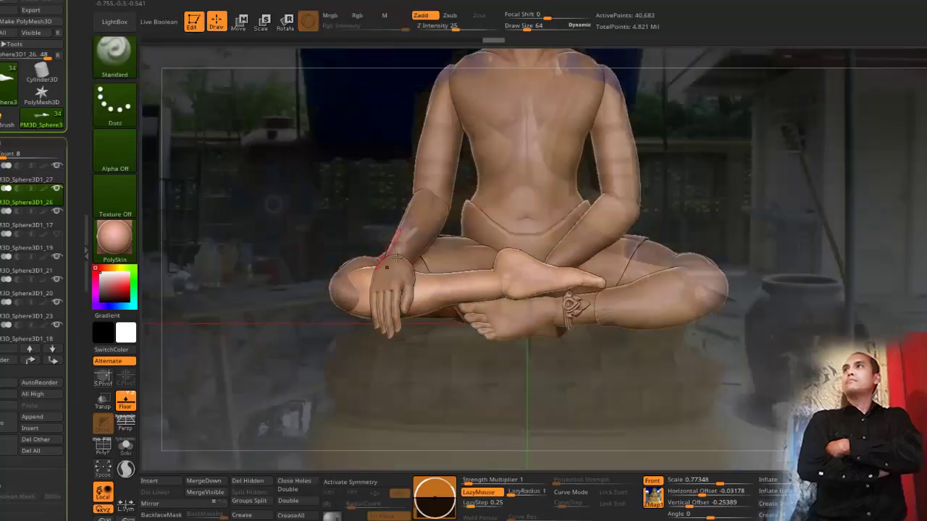
left_click(653, 306, "alt")
left_click(12, 450)
left_click(100, 481)
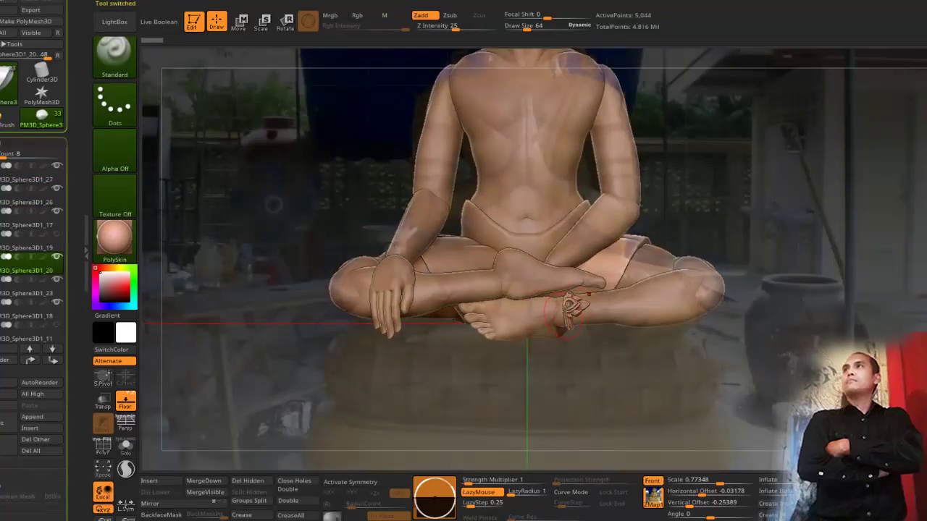
left_click(12, 450)
left_click(102, 476)
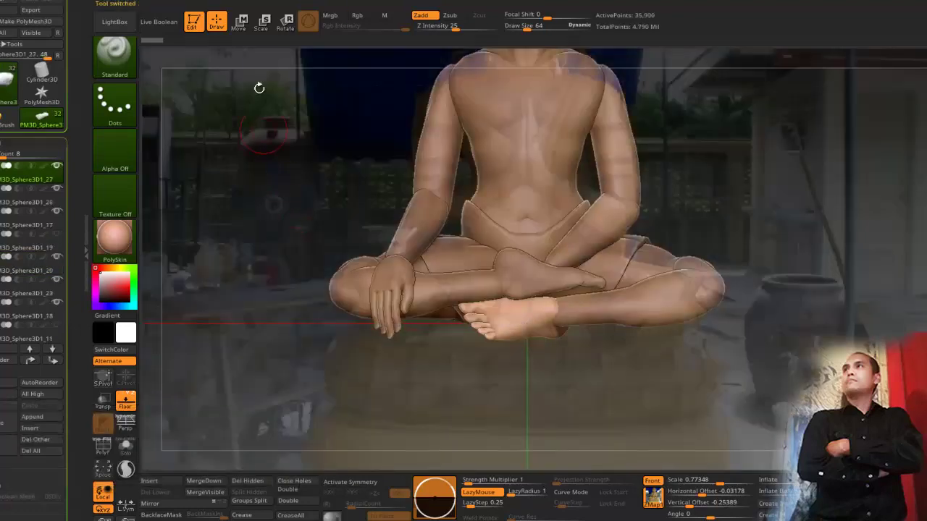
Step: Rotate the lower foot PM3D_Sphere3D1_27 so its sole faces forward and its heel meets the calf
left_click(239, 23)
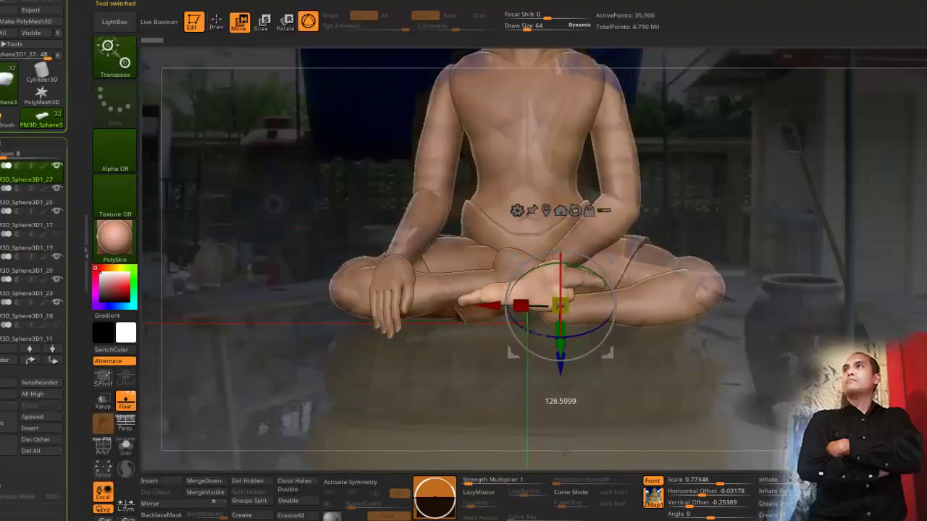
left_click_drag(504, 361, 505, 359)
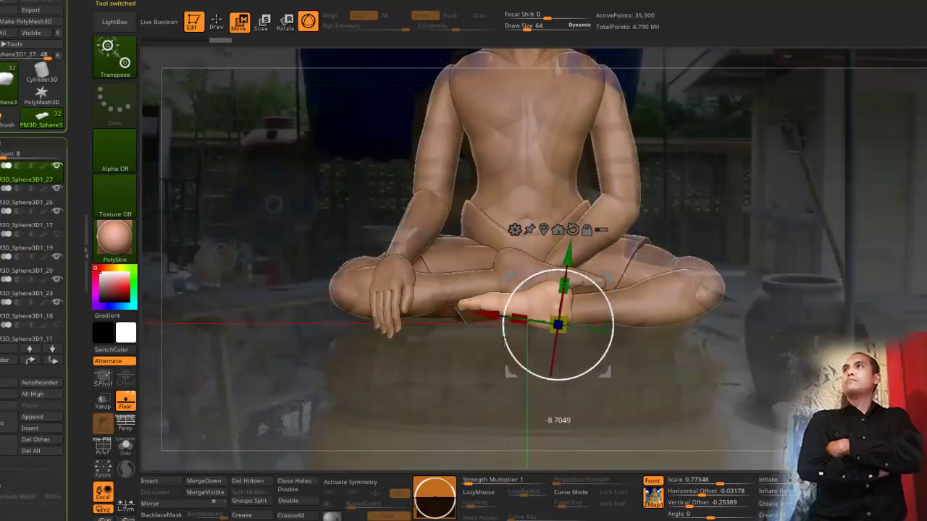
left_click_drag(309, 230, 370, 240)
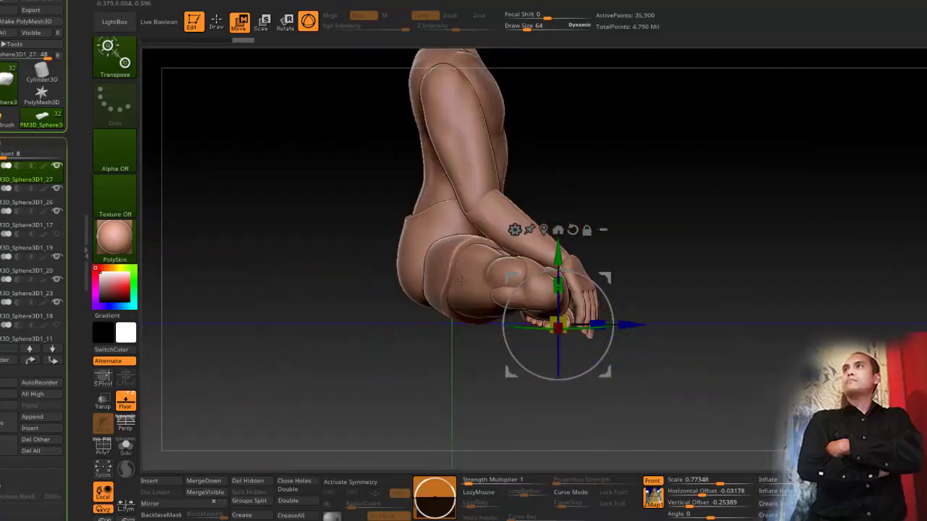
left_click_drag(544, 212, 481, 210)
mouse_move(297, 218)
left_mouse_down("alt")
mouse_move(319, 196)
mouse_move(347, 200)
mouse_move(318, 196)
mouse_move(322, 226)
left_mouse_up("alt")
left_click(217, 23)
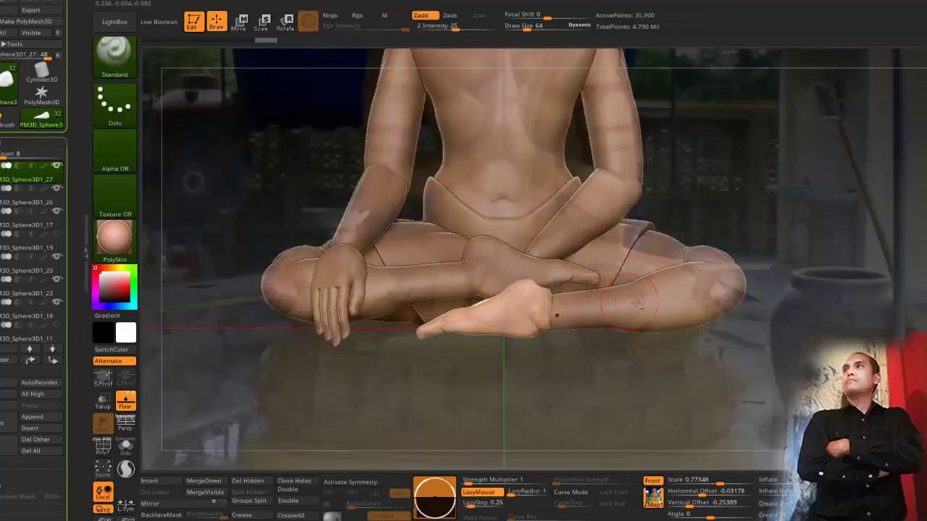
Step: Try to reshape the lower calf PM3D_Sphere3D1_25 with the Deformer, with the gizmo centred on the mesh
left_click(615, 308, "alt")
left_click(239, 22)
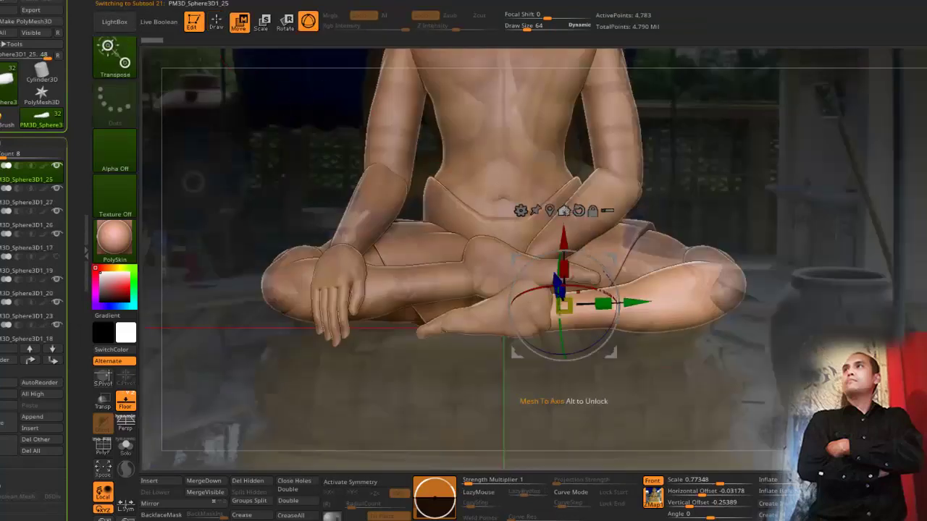
left_click(550, 211)
left_click(582, 202)
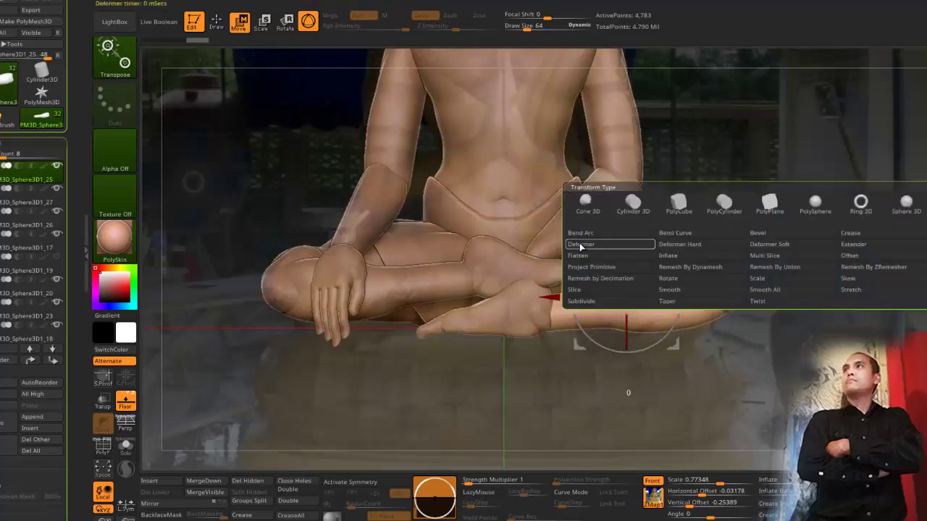
left_click(580, 247)
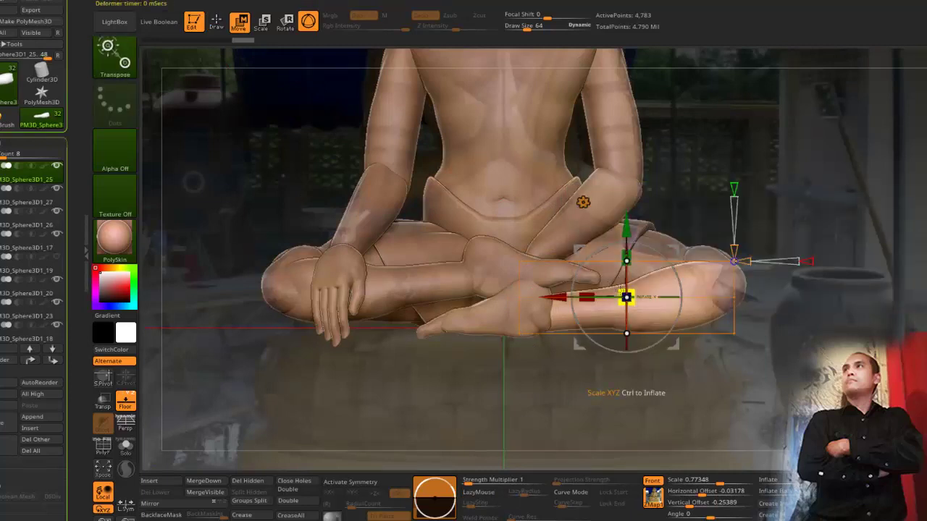
key("ctrl+z")
left_click(217, 22)
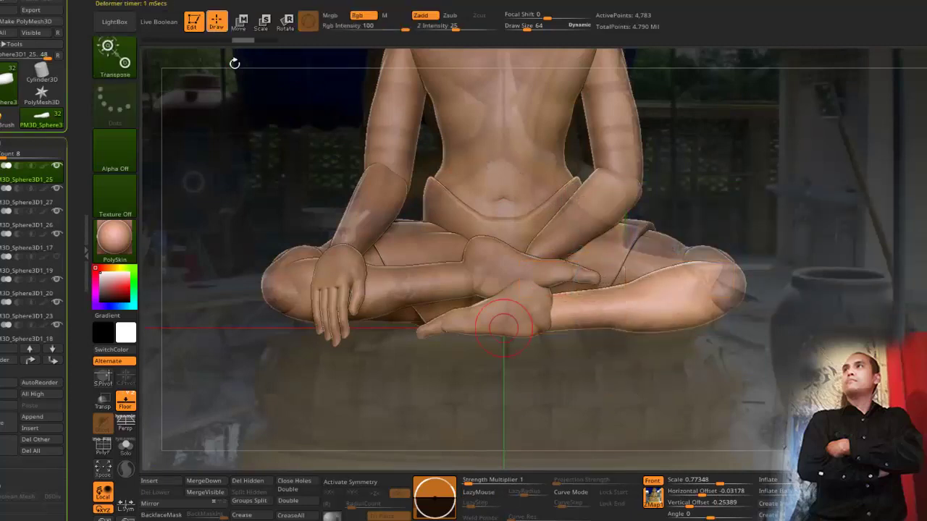
Step: Smooth the corners of the mouth on the face with symmetry on
left_click_drag(234, 63, 293, 240)
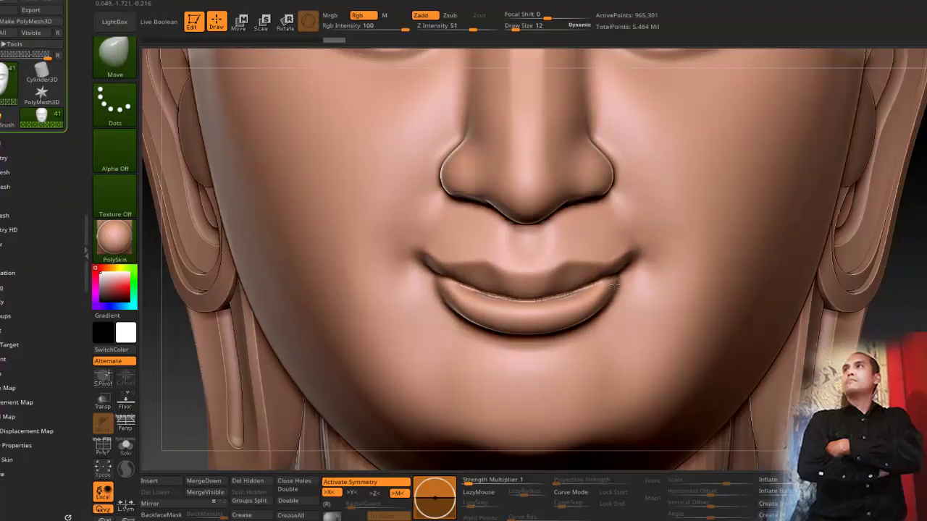
left_click_drag(589, 280, 614, 272, "shift")
mouse_move(614, 273)
right_mouse_down("ctrl")
mouse_move(575, 347)
mouse_move(633, 335)
right_mouse_up("ctrl")
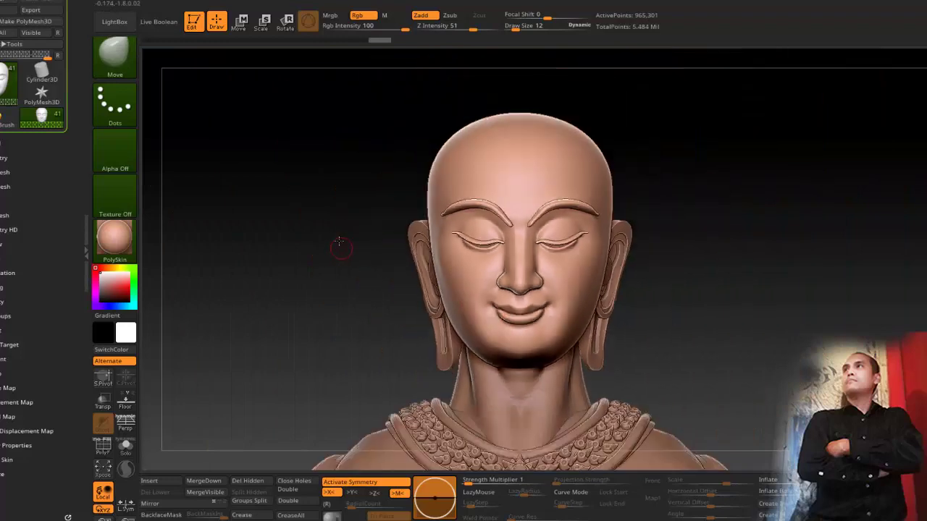
mouse_move(341, 248)
left_mouse_down()
mouse_move(335, 294)
mouse_move(312, 257)
left_mouse_up()
Step: Sharpen the outlines of the upper and lower lips with the Pinch brush at draw size 4 and Z intensity 60
mouse_move(543, 319)
right_mouse_down("ctrl")
mouse_move(513, 325)
mouse_move(543, 229)
right_mouse_up("ctrl")
key("b")
key("p")
key("i")
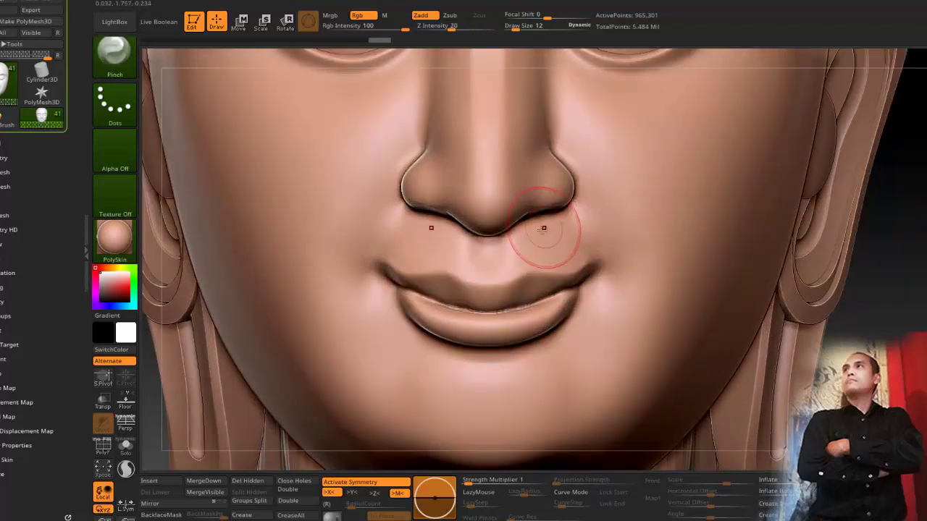
scroll(498, 286, "up", 2)
key("bracketleft")
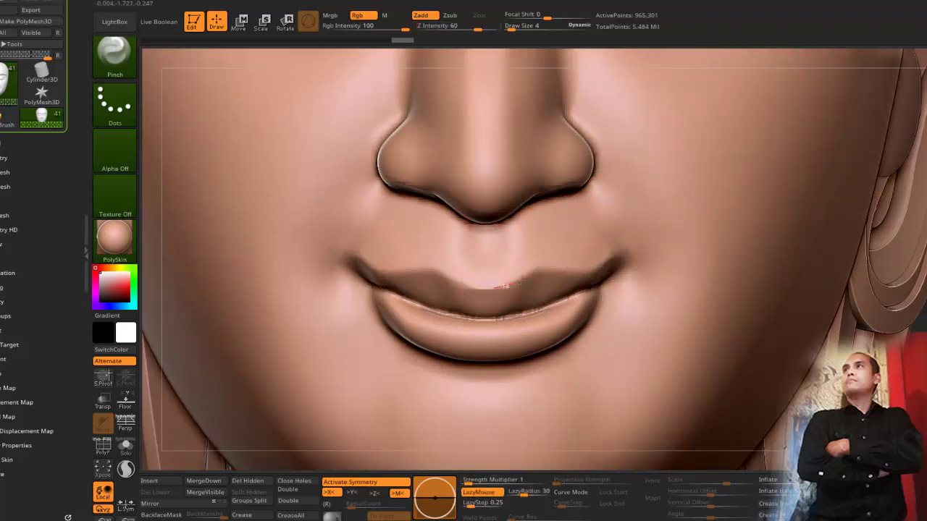
left_click_drag(508, 352, 594, 299)
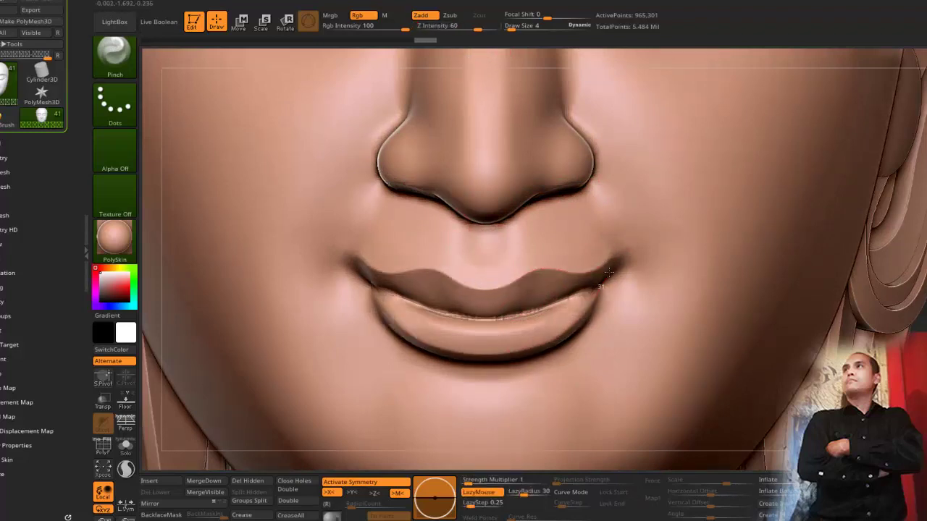
scroll(495, 266, "down", 6)
mouse_move(276, 186)
left_mouse_down()
mouse_move(282, 218)
mouse_move(280, 181)
left_mouse_up()
scroll(507, 302, "up", 4)
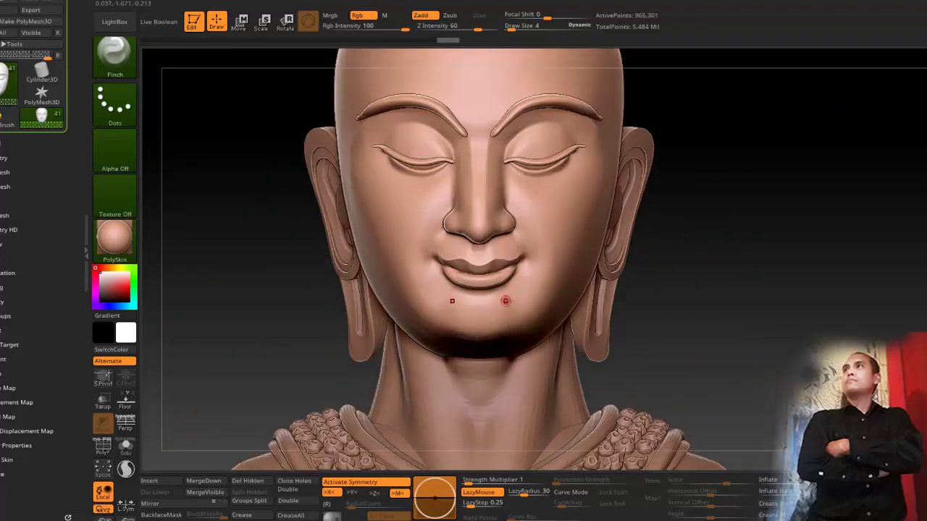
Step: Carve the crease between the lips out to the mouth corners with the DamStandard brush at draw size 4
key("b")
key("s")
key("t")
scroll(464, 234, "up", 2)
key("b")
key("m")
key("v")
key("b")
key("c")
key("b")
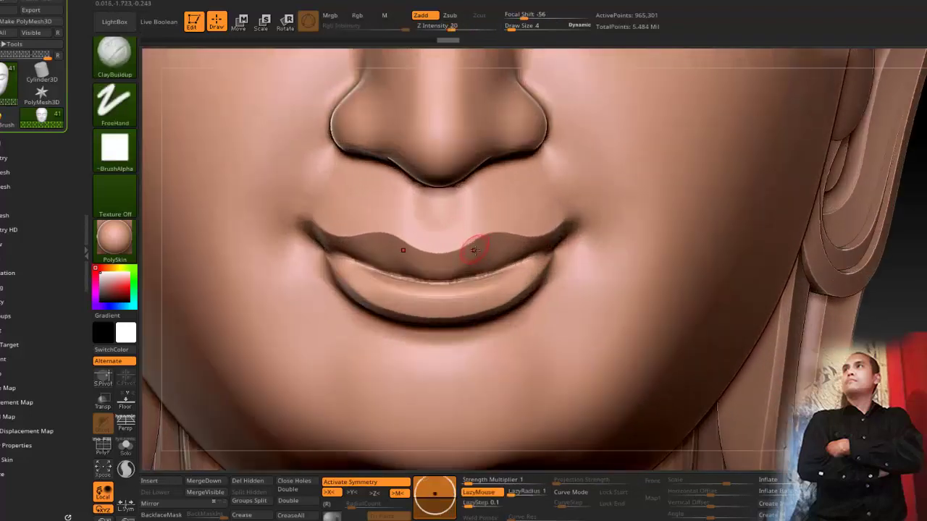
scroll(474, 250, "up", 2)
key("b")
key("d")
key("s")
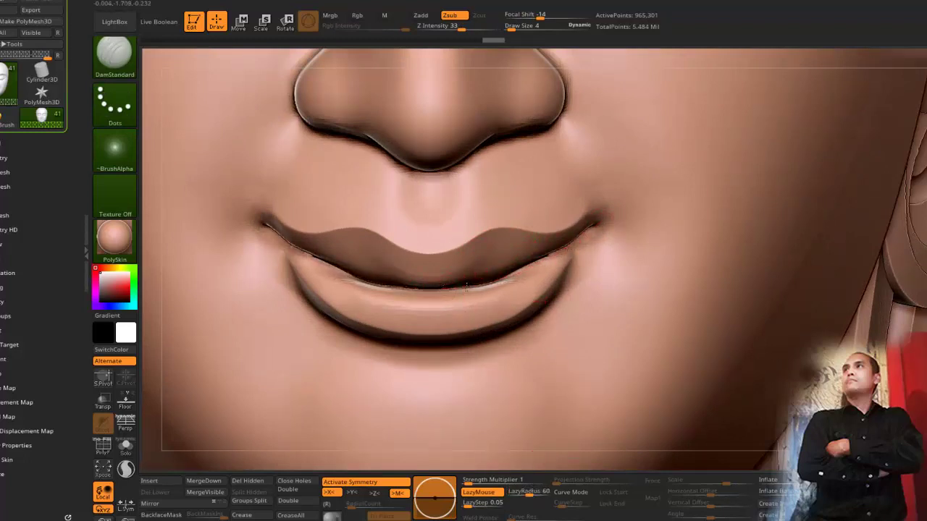
scroll(580, 251, "down", 6)
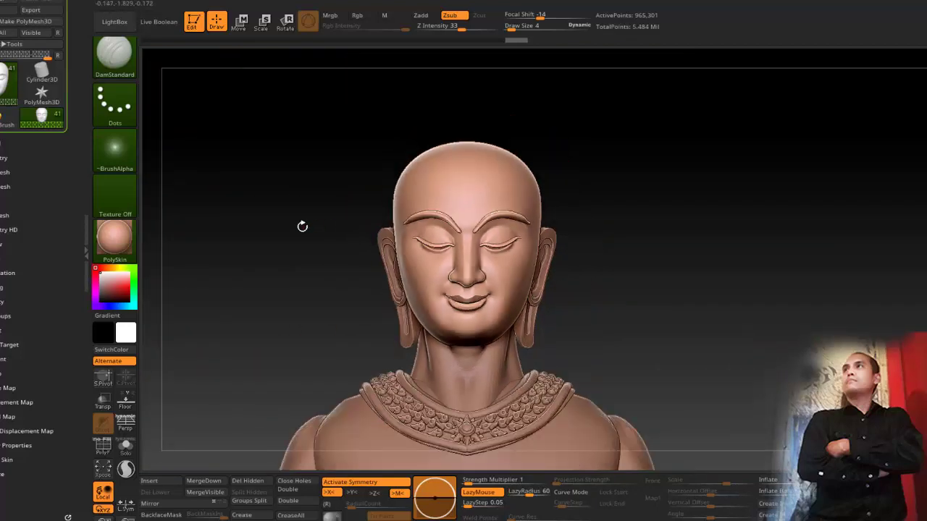
mouse_move(302, 226)
left_mouse_down()
mouse_move(303, 265)
mouse_move(318, 199)
mouse_move(323, 274)
mouse_move(342, 303)
left_mouse_up()
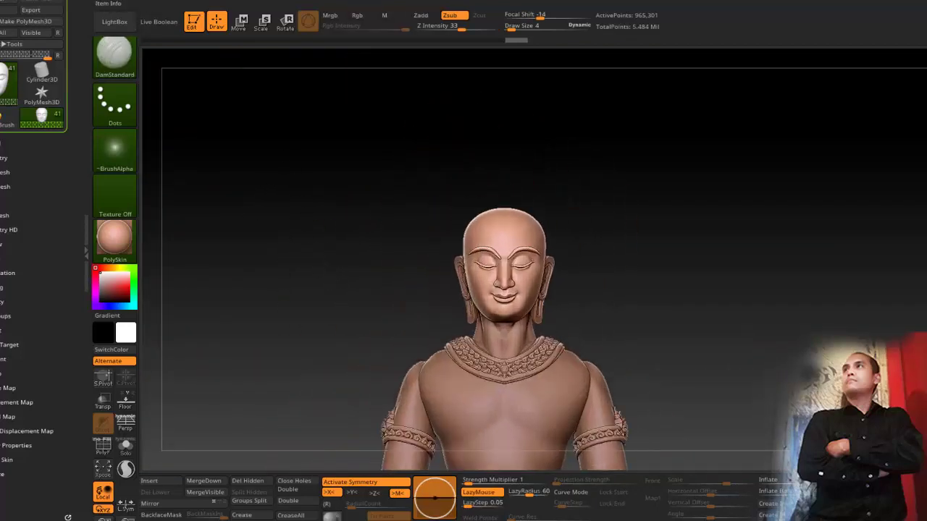
Step: Turn on the floor grid and load the seated-statue reference photo as its front image map
key("shift+p")
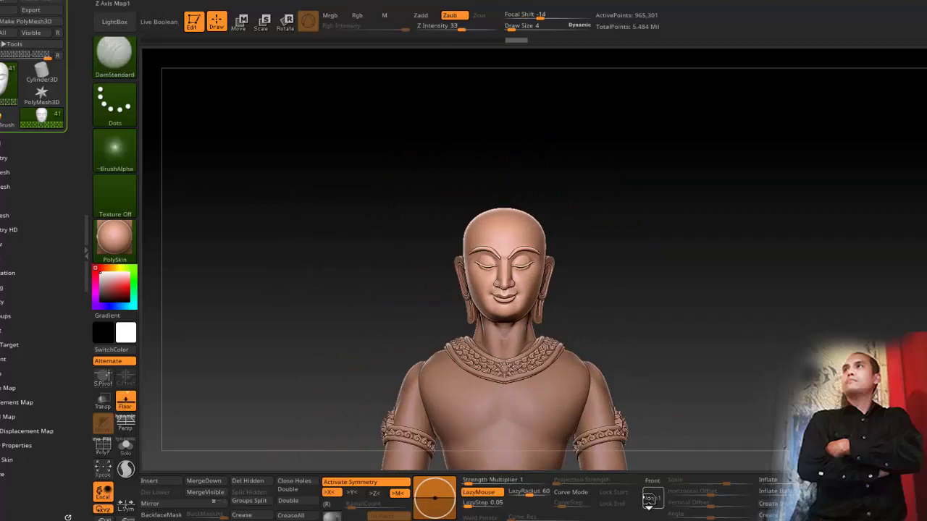
left_click(649, 501)
left_click(475, 460)
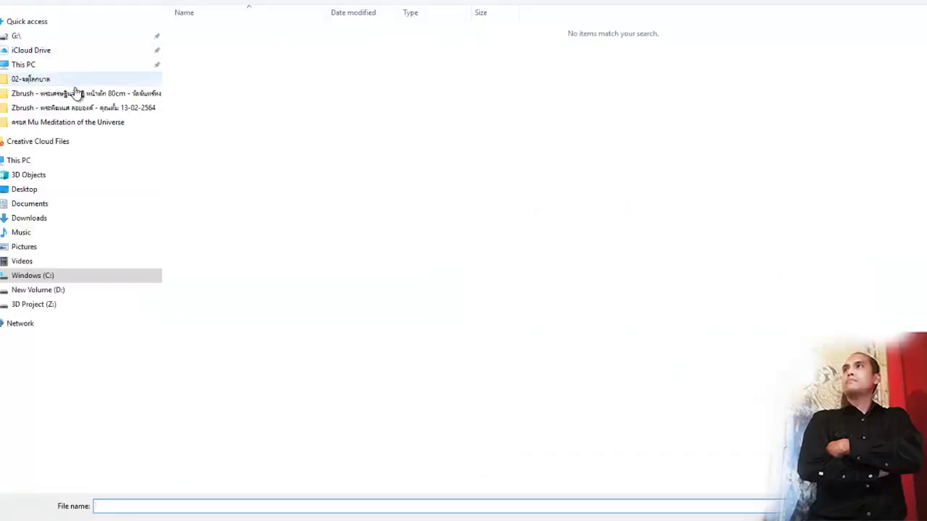
left_click(125, 92)
double_click(211, 60)
left_click_drag(355, 205, 613, 410, "alt")
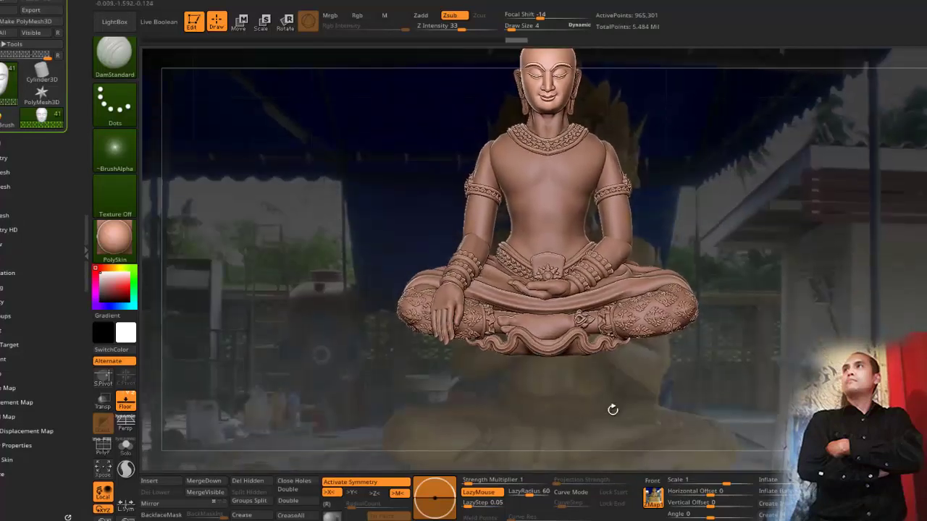
Step: Overlay the reference photo in front of the mesh and fit it with scale 0.77348, horizontal offset -0.01736 and vertical offset -0.2861
left_click(652, 481)
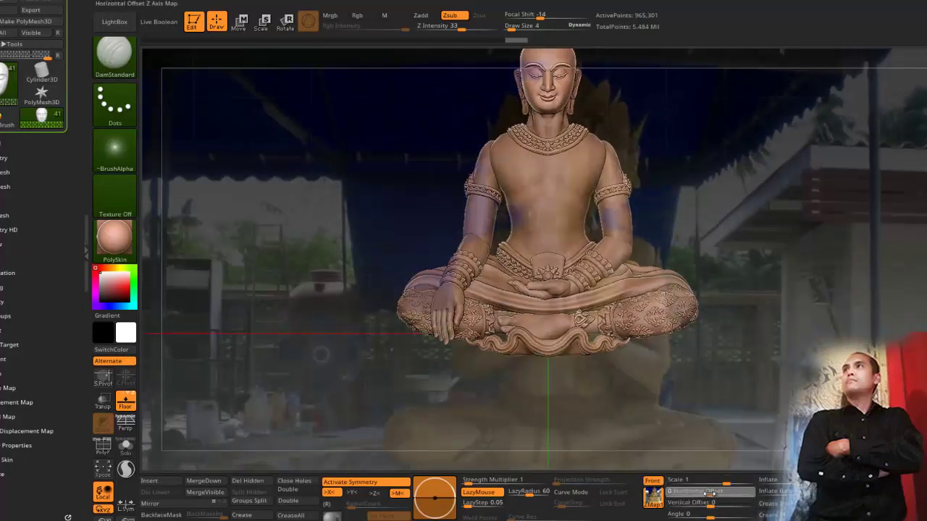
left_click_drag(710, 494, 689, 504)
left_click_drag(718, 482, 717, 482)
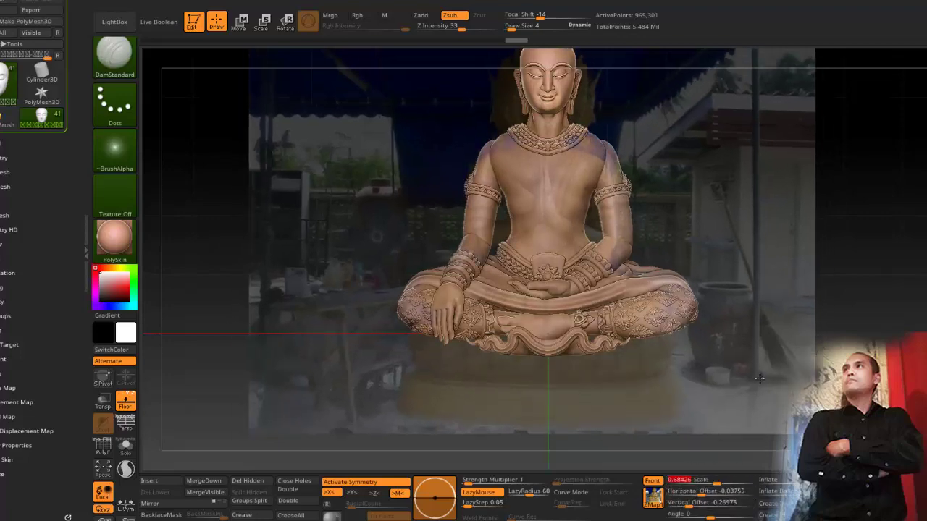
left_click_drag(760, 379, 752, 456, "alt")
left_click_drag(702, 493, 688, 505)
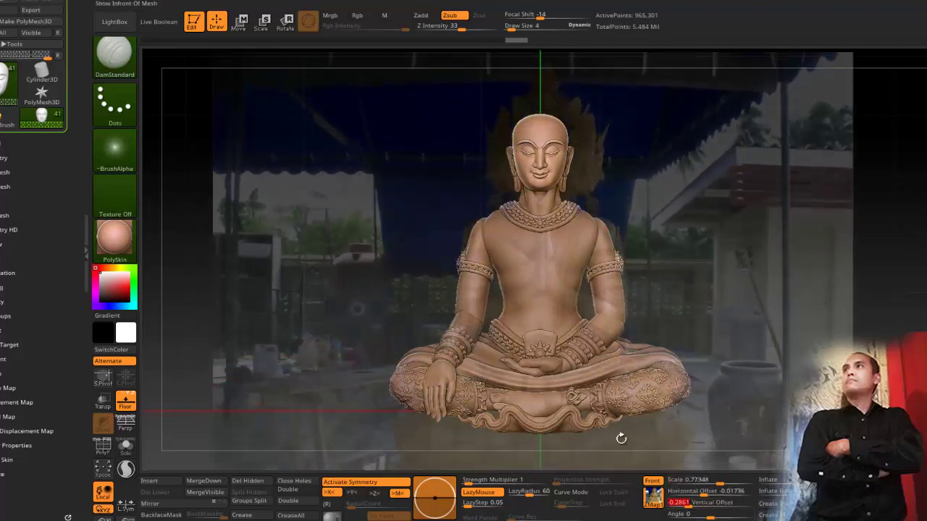
left_click_drag(299, 431, 401, 222, "alt")
mouse_move(358, 281)
left_mouse_down()
mouse_move(253, 318)
mouse_move(317, 344)
mouse_move(357, 270)
left_mouse_up()
left_click(236, 23)
left_click(217, 22)
left_click_drag(384, 138, 401, 278, "alt")
Step: Hide the necklace, the upper-arm bands and the wrist bracelets, working from the subtool list
left_click(14, 145)
left_click_drag(273, 340, 284, 274, "alt")
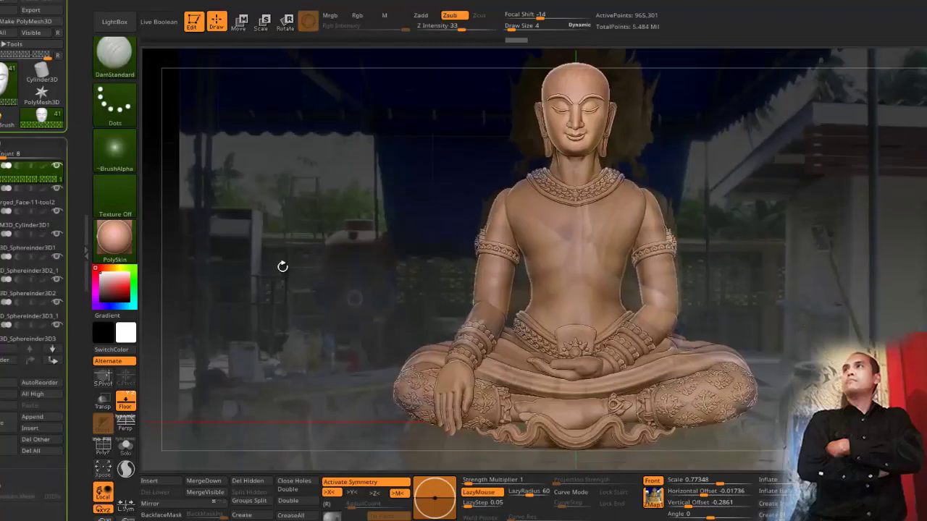
key("Down")
key("Down")
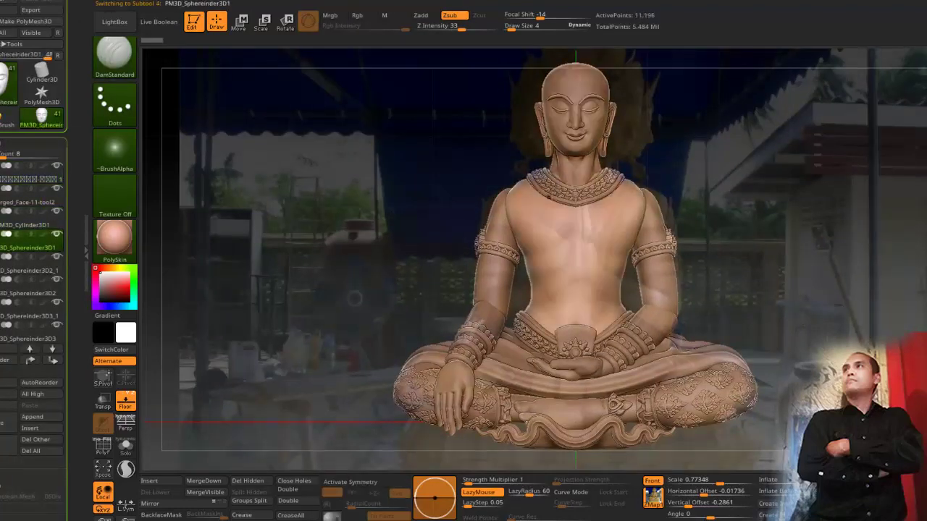
left_click(550, 197, "alt")
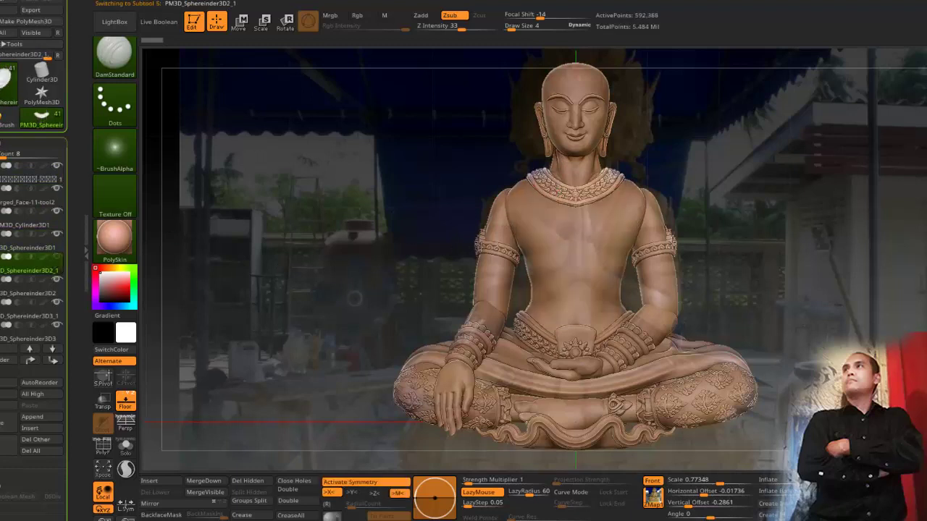
left_click(496, 251, "alt")
left_click(466, 340, "alt")
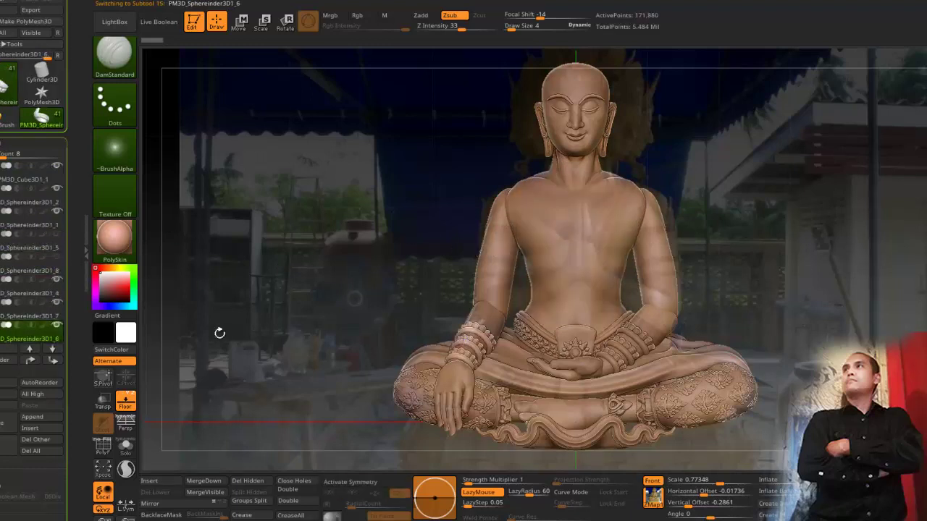
left_click(613, 349, "alt")
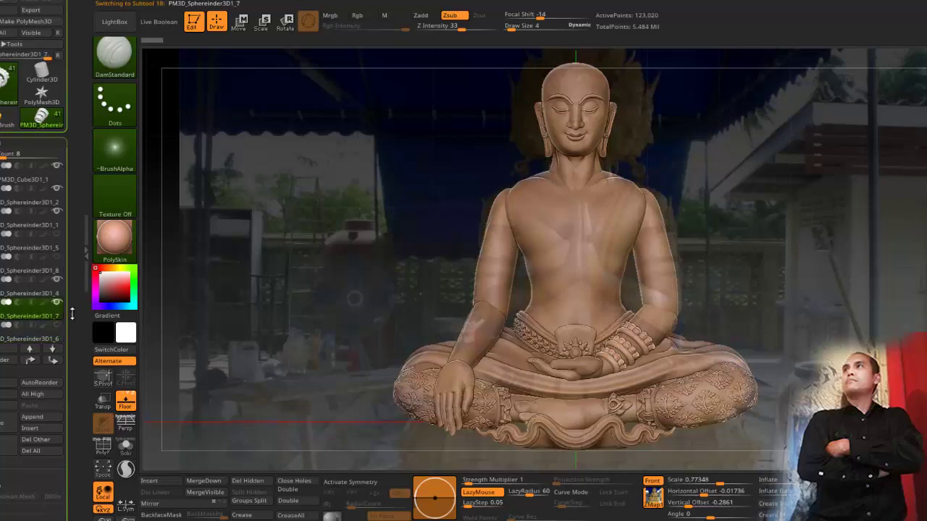
Step: Hide the draped leg cloth, including PM3D_Cube3D1_2 and PM3D_Cube3D1_1, and the arm above the hand resting in the lap
left_click_drag(279, 296, 256, 225, "alt")
left_click(480, 308, "alt")
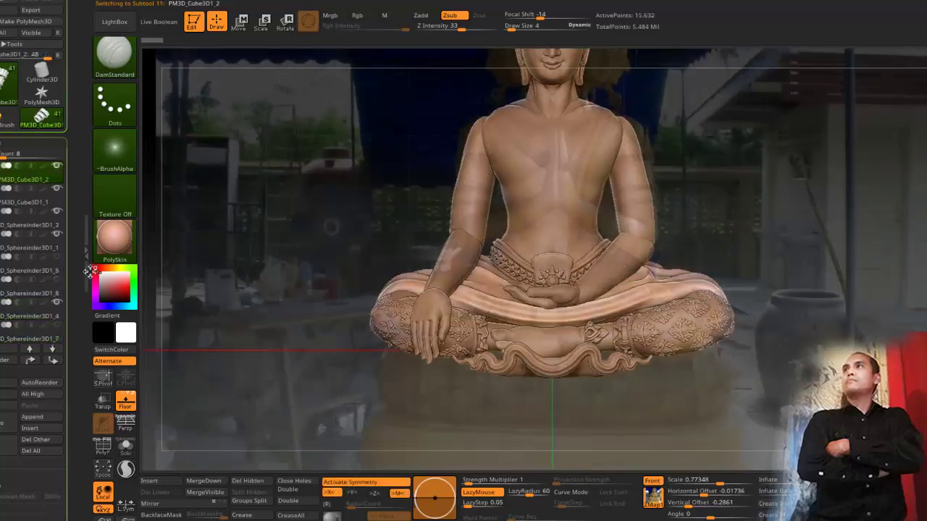
left_click(57, 167)
left_click(57, 187)
left_click(56, 212)
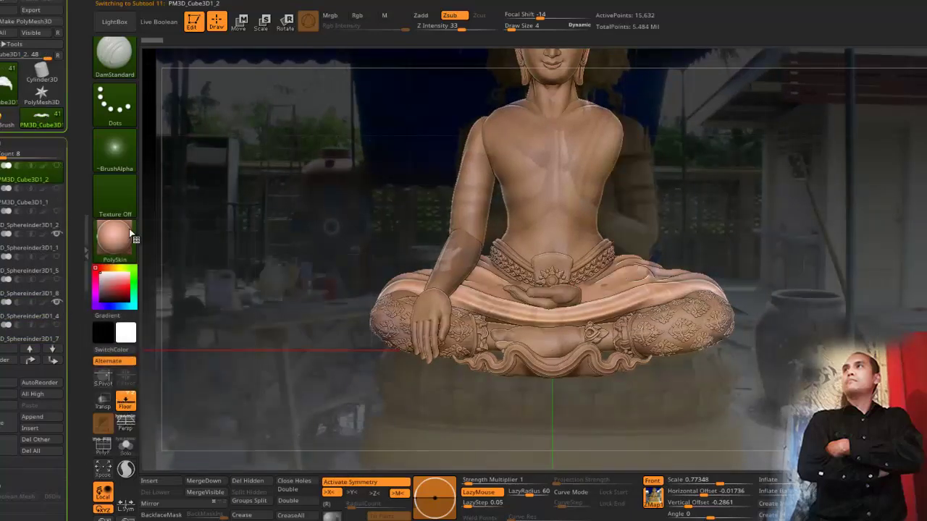
left_click_drag(293, 283, 306, 302)
left_click_drag(370, 291, 334, 215, "alt")
left_click_drag(334, 215, 354, 283)
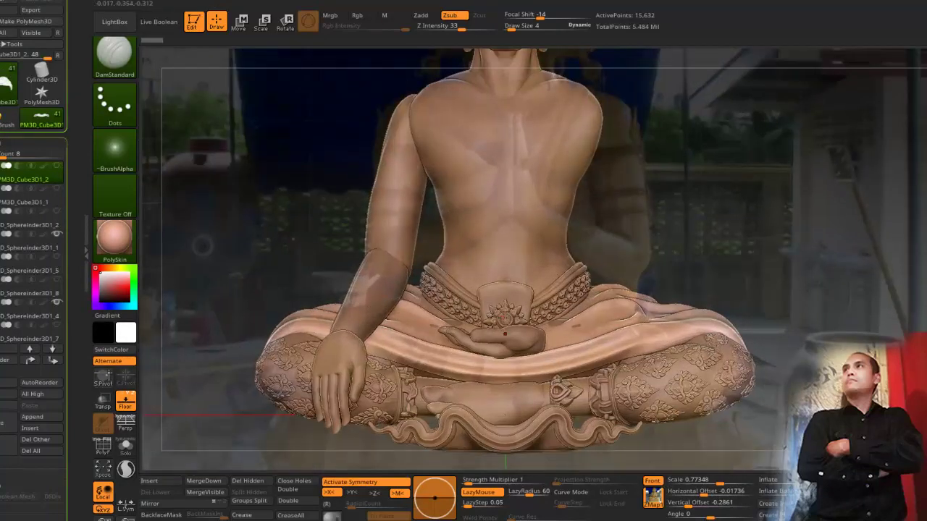
Step: Hide the waist belt PM3D_Sphereinder3D3 and the two subtools listed directly beneath it
left_click(505, 319, "alt")
left_click(56, 167)
left_click(57, 188)
left_click(58, 210)
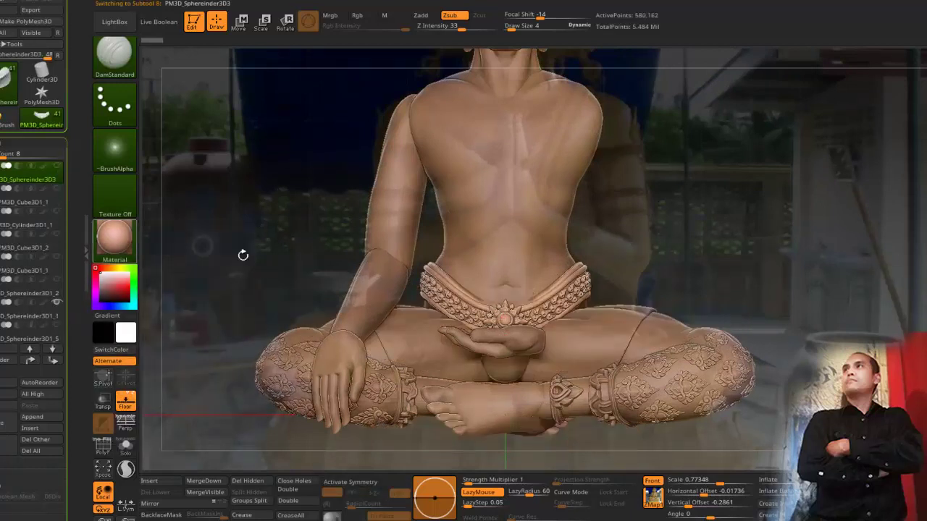
Step: Delete the floral shin ornament PM3D_Sphere3D1_32 and the ankle band from the leg under the hanging hand
left_click(288, 356, "alt")
left_click(6, 446)
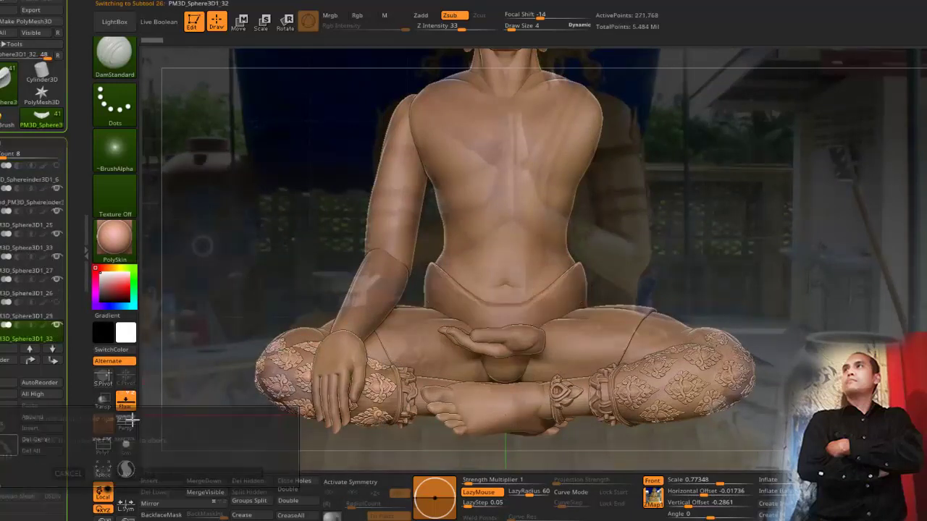
left_click(100, 474)
left_click(7, 446)
left_click(100, 474)
Step: Delete the ankle band PM3D_Sphere3D1_24 and the floral ornament PM3D_Sphere3D1_31 from the other leg
left_click(602, 395, "alt")
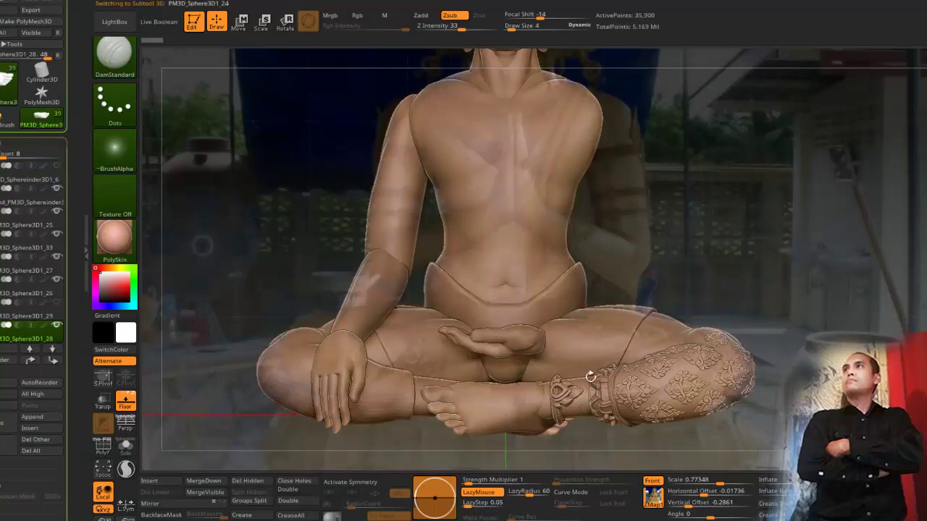
left_click(6, 446)
left_click(100, 475)
left_click(647, 366, "alt")
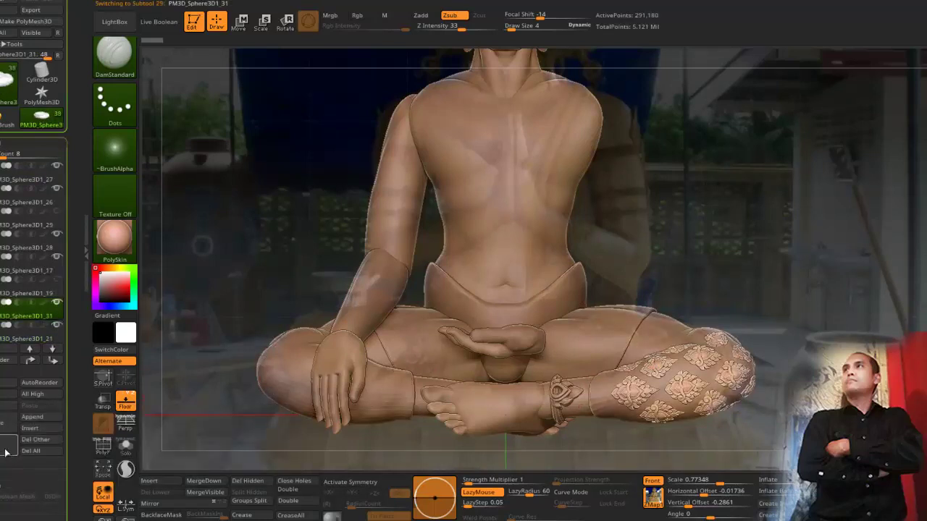
left_click(7, 448)
left_click(99, 474)
Step: Delete the leg pieces PM3D_Sphere3D1_21 and PM3D_Sphere3D1_22 and the remaining anklet PM3D_Sphere3D1_33 beside the foot
left_click(6, 449)
left_click(100, 474)
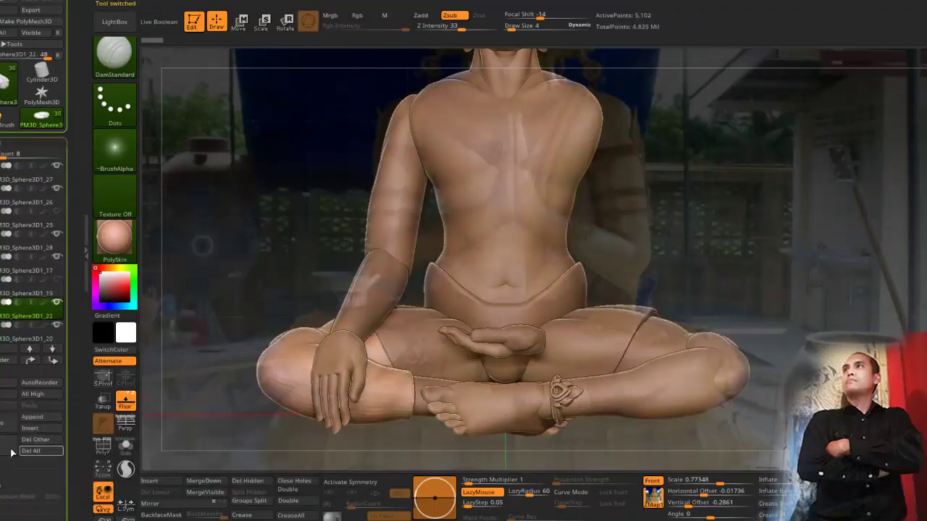
left_click(7, 449)
left_click(99, 474)
left_click(556, 394, "alt")
left_click(7, 447)
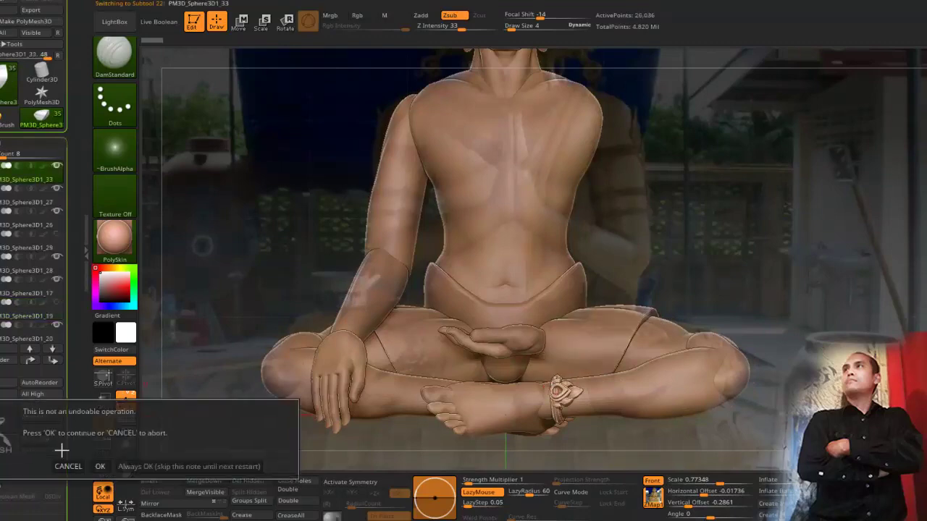
left_click(99, 469)
Step: Place the gizmo at the wrist of the hanging hand Merged_PM3D_Sphereinder3D6 and rotate the hand to follow the forearm
left_click_drag(266, 240, 266, 322)
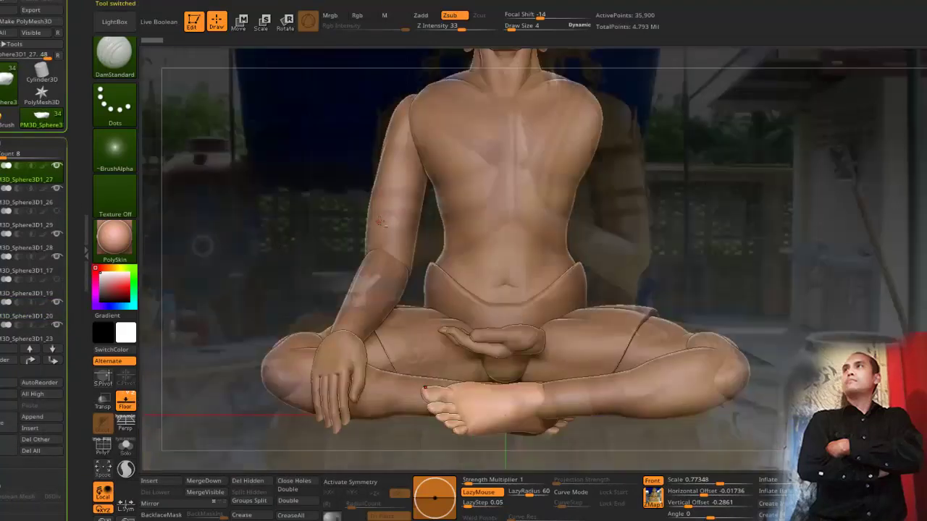
key("w")
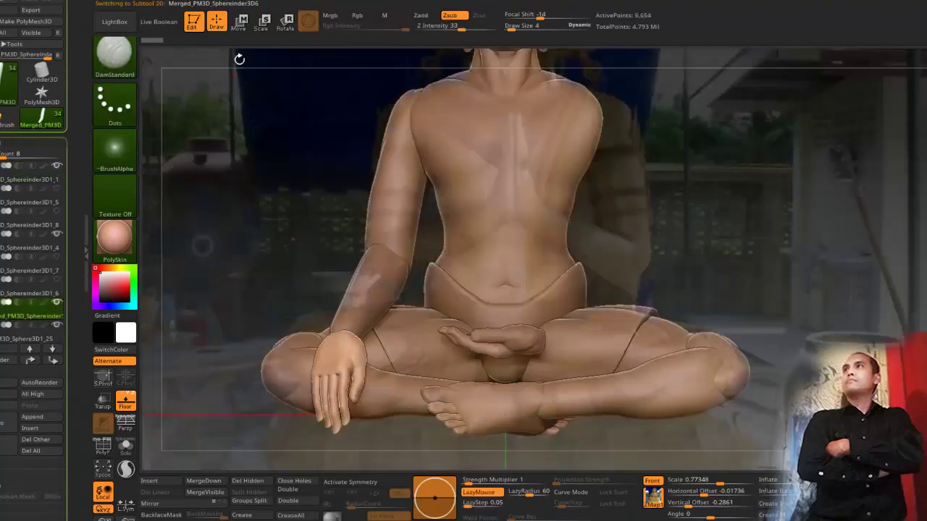
key("w")
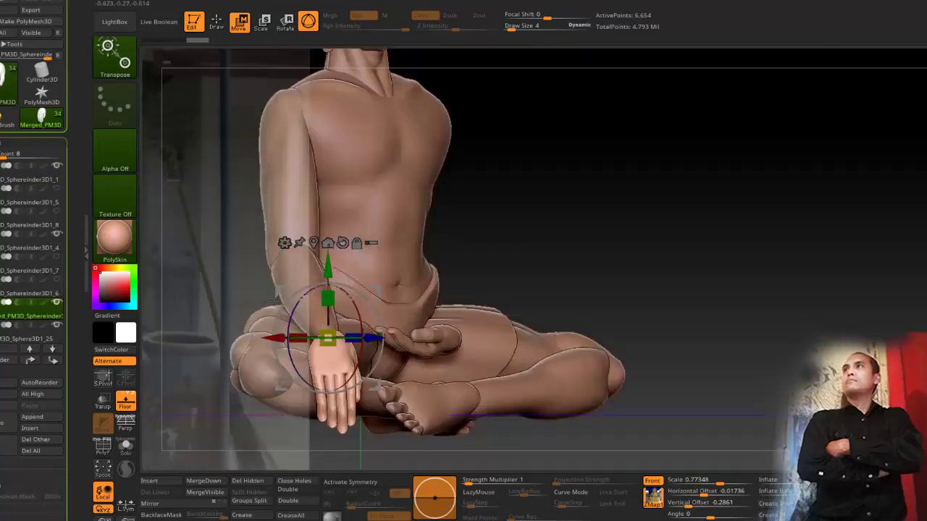
left_click_drag(369, 286, 275, 365)
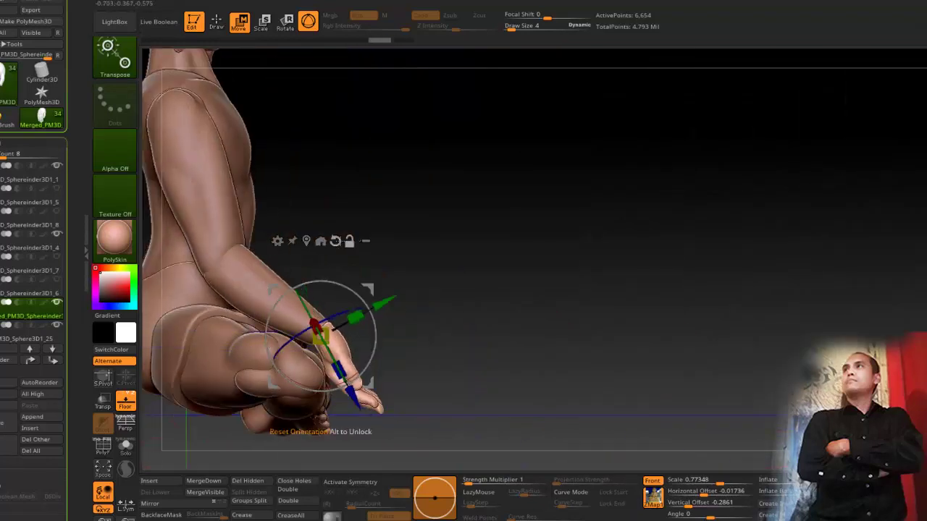
left_click_drag(274, 371, 281, 362, "alt")
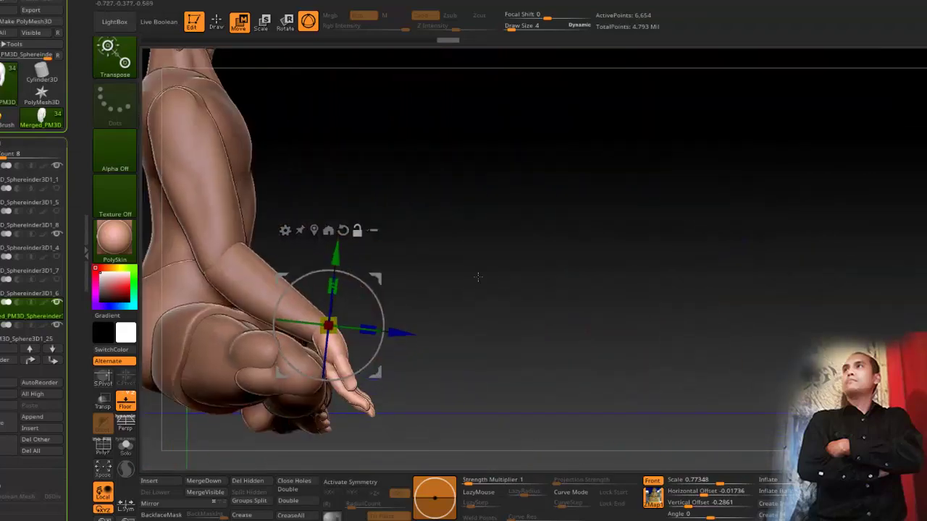
Step: Apply a gizmo deformer to the hanging hand Merged_PM3D_Sphereinder3D6 at the wrist
left_click_drag(478, 277, 370, 236, "alt")
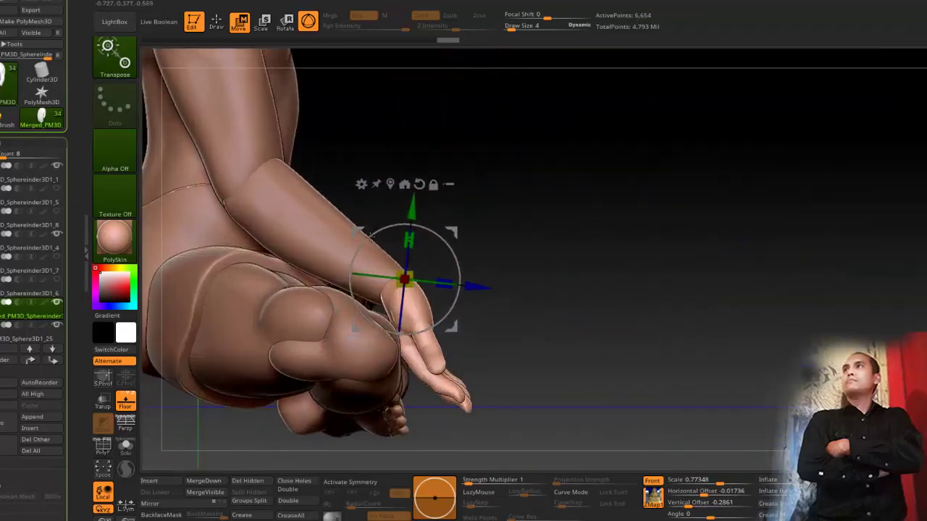
left_click_drag(350, 284, 368, 234, "alt")
left_click_drag(317, 144, 348, 155)
left_click(361, 184)
left_click(382, 228)
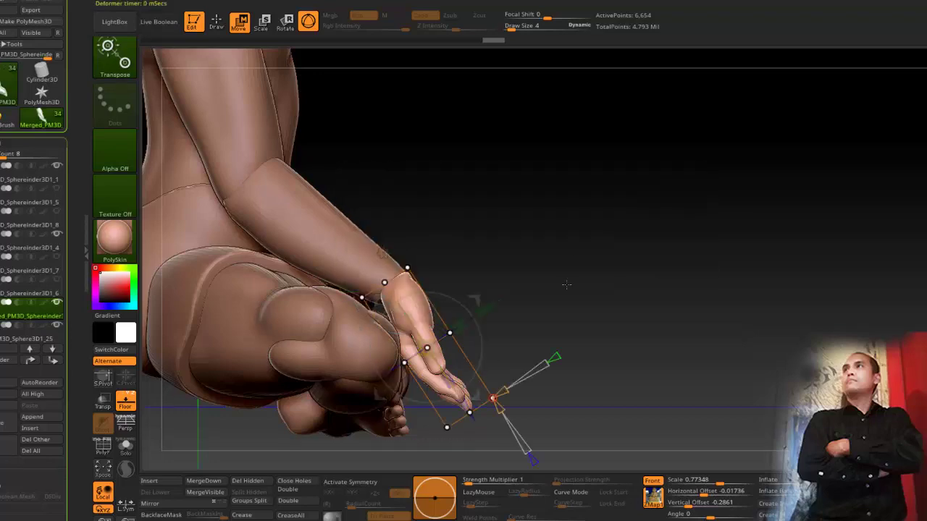
left_click_drag(391, 256, 384, 205, "alt")
left_click(377, 203)
left_click(437, 252)
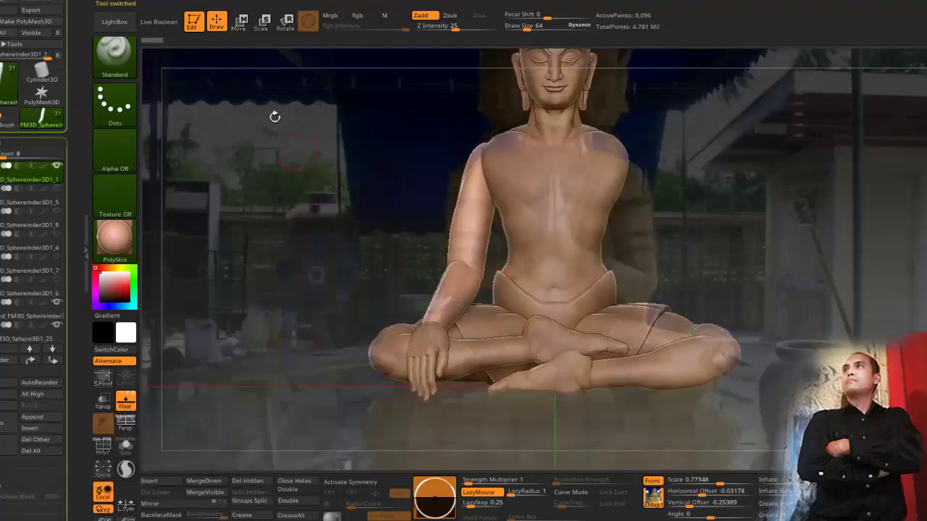
Step: Nudge the upper arm above the hanging hand upward and sideways with the move gizmo
key("w")
left_click(461, 239, "alt")
left_click_drag(462, 165, 462, 159)
left_click_drag(390, 231, 394, 231)
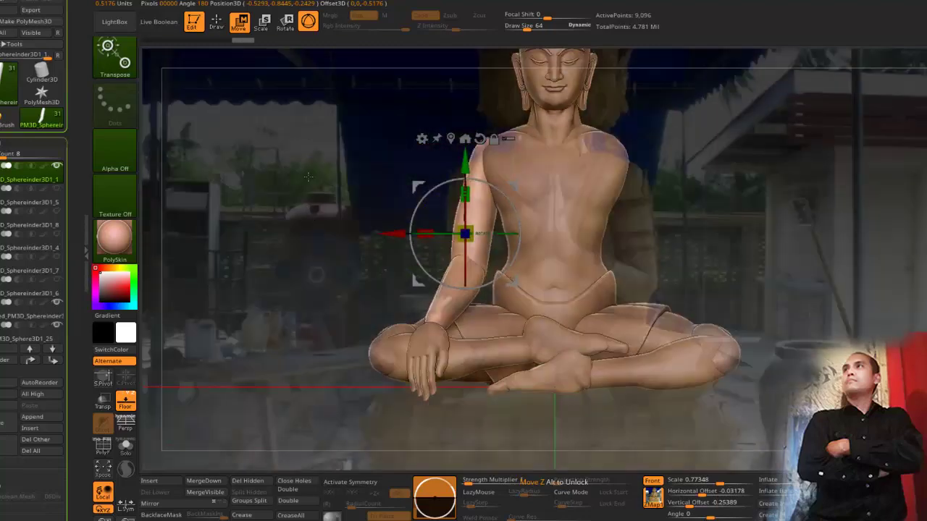
Step: Try turning the hanging hand Merged_PM3D_Sphereinder3D6 palm-forward at the wrist, and delete it
key("q")
left_click(414, 229, "alt")
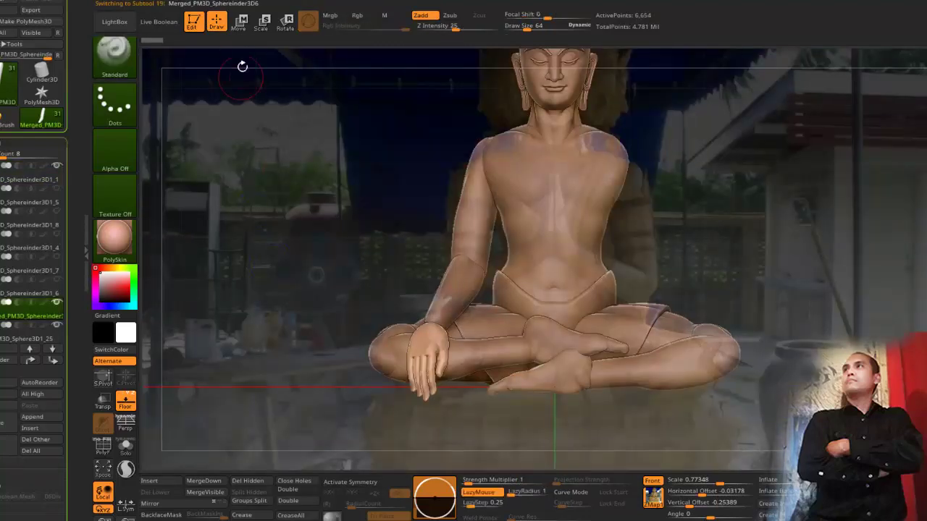
left_click(240, 22)
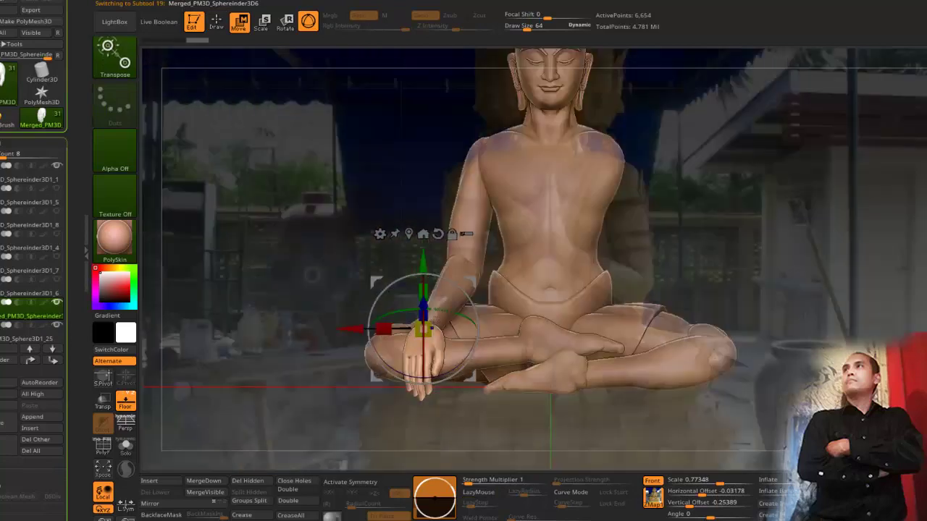
left_click_drag(449, 290, 272, 299)
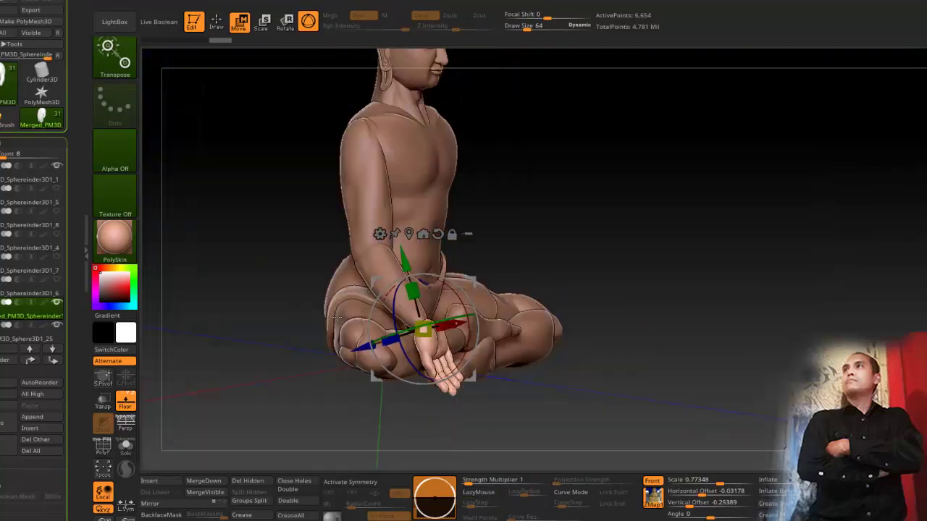
left_click_drag(318, 364, 374, 364)
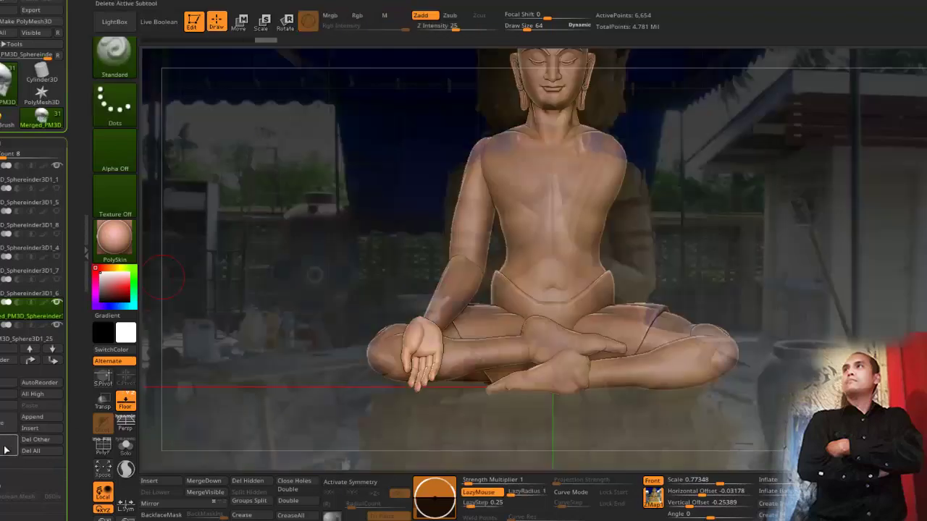
left_click(10, 445)
left_click(100, 475)
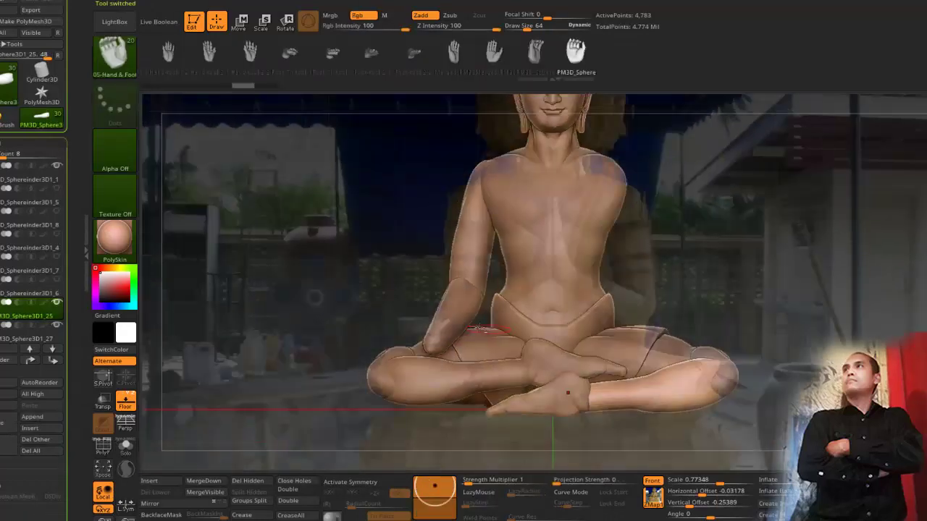
Step: Insert the Merged_PM3D hand from the hand-and-foot brush at the bare wrist, and delete the arm subtool carrying it
left_click(481, 135, "alt")
left_click_drag(325, 60, 705, 58)
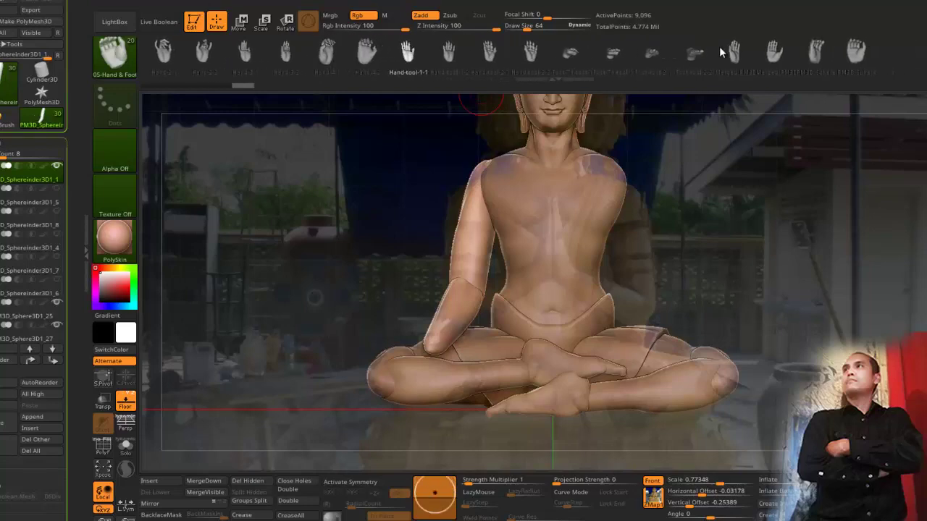
left_click(733, 57)
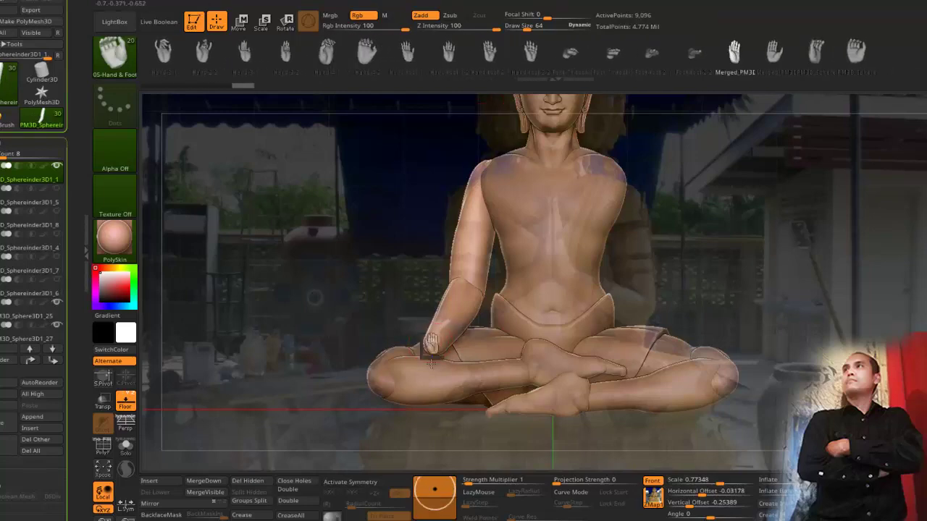
left_click_drag(430, 364, 432, 419)
mouse_move(301, 293)
left_mouse_down()
mouse_move(449, 289)
mouse_move(305, 293)
mouse_move(316, 298)
left_mouse_up()
left_click(13, 453)
left_click(97, 481)
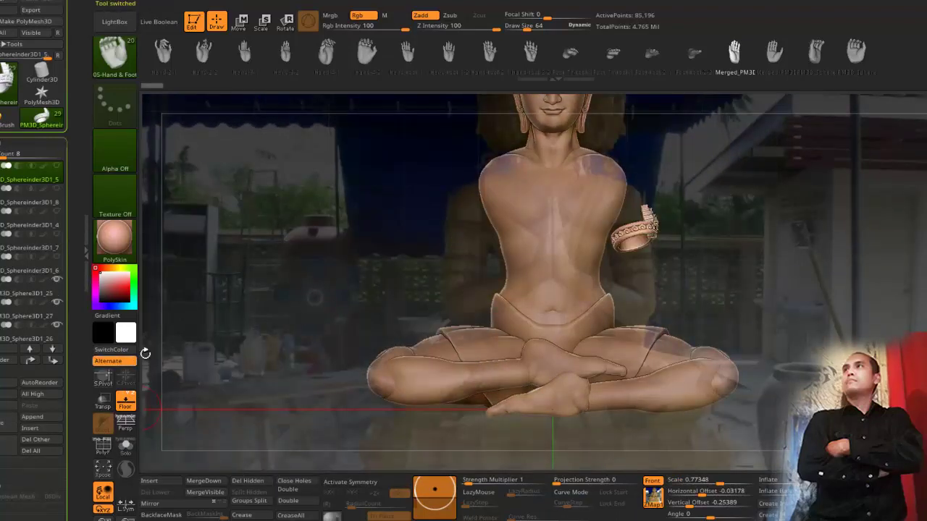
Step: Close ZBrush without saving the changes and reopen the ornamented seated sculpture with LightBox dismissed
left_click_drag(67, 292, 67, 253)
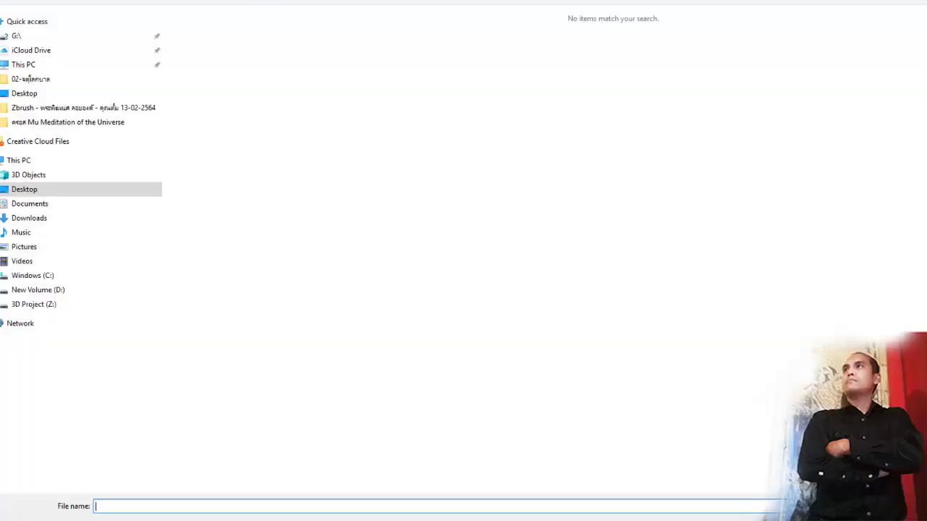
key("Escape")
key("alt+F4")
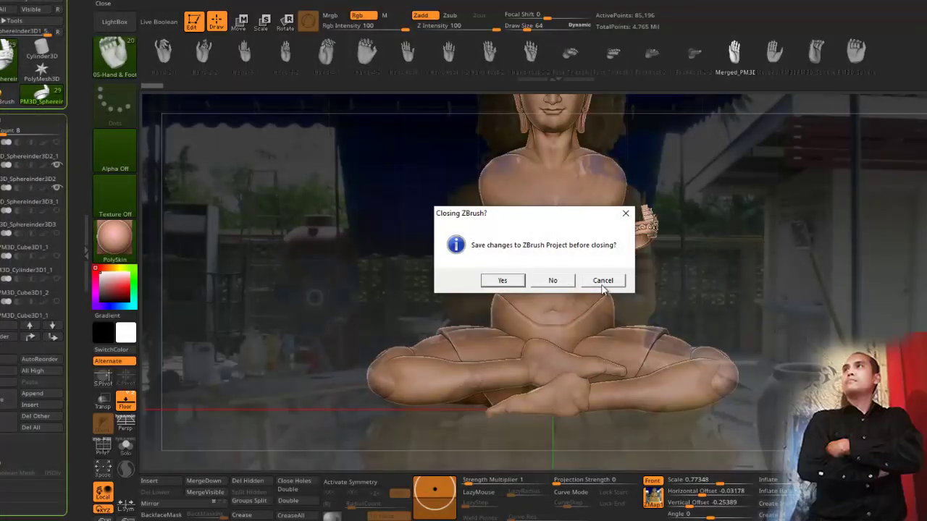
left_click(554, 281)
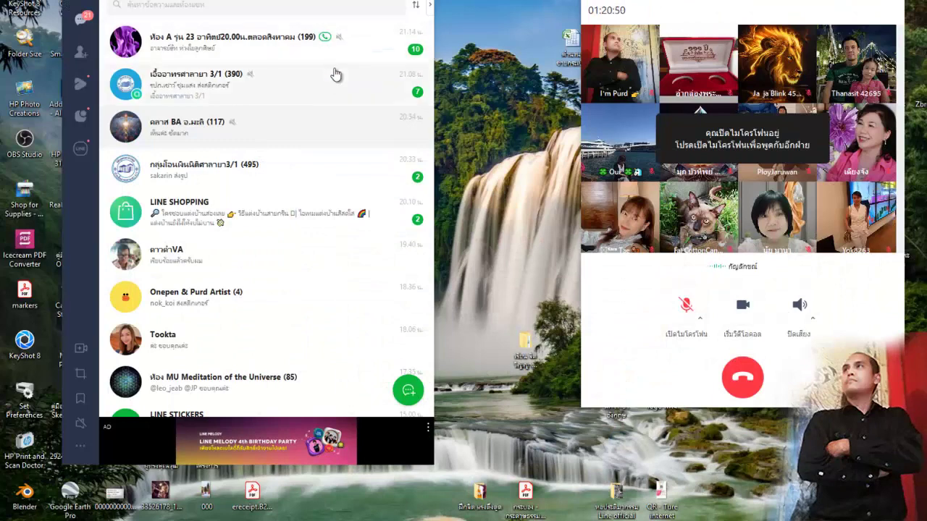
key("alt+Tab")
double_click(620, 127)
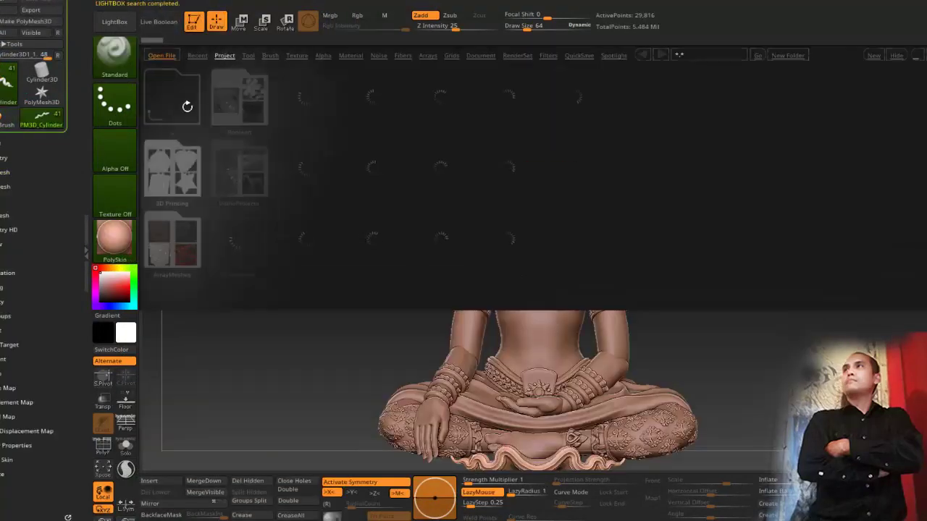
left_click(114, 22)
Step: Select the face subtool, set the draw size to 21 and turn on X symmetry for work on the mouth
left_click_drag(312, 236, 232, 326, "alt")
left_click(485, 144, "alt")
left_click_drag(238, 290, 239, 108, "alt")
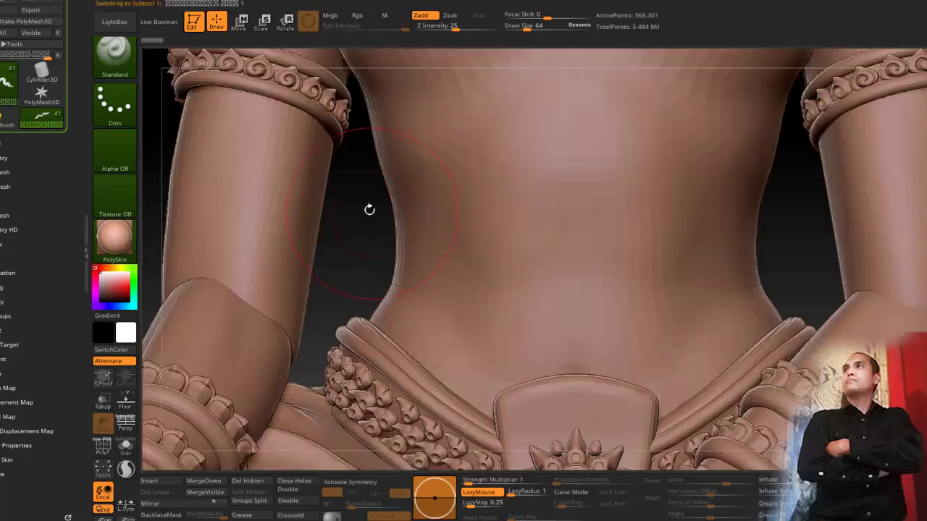
left_click_drag(370, 210, 375, 463, "alt")
left_click_drag(203, 134, 221, 355, "alt")
left_click_drag(362, 181, 355, 279, "alt")
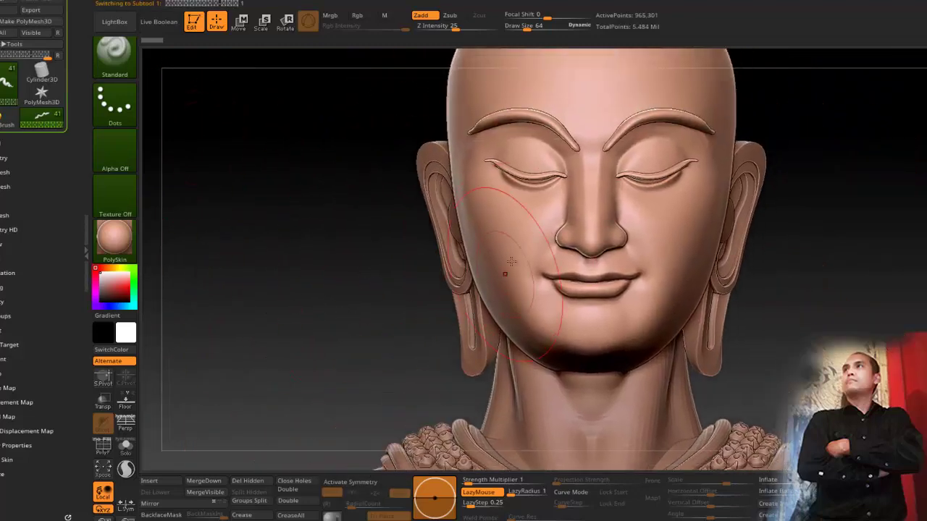
right_click_drag(543, 206, 562, 190, "ctrl")
key("shift+f")
key("shift+f")
right_click_drag(652, 293, 609, 278, "ctrl")
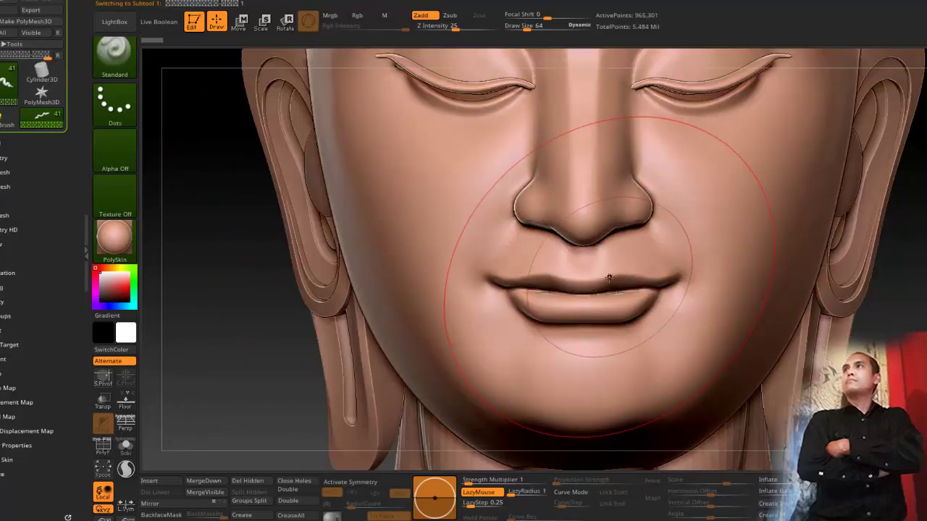
key("space")
left_click_drag(609, 278, 600, 277)
right_click_drag(620, 257, 647, 271, "ctrl")
key("x")
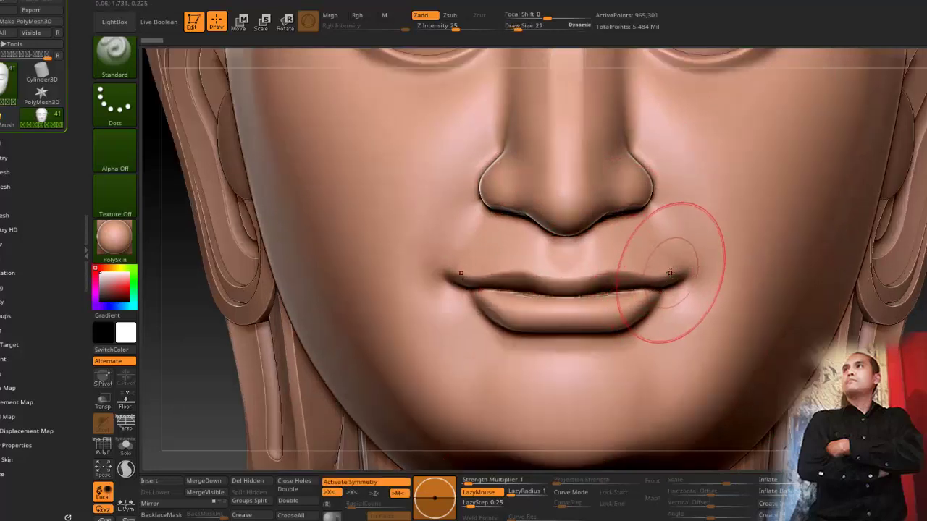
Step: Pull the center of the mouth line and the lower lip downward with the Move brush to deepen the smile
key("b")
key("m")
key("v")
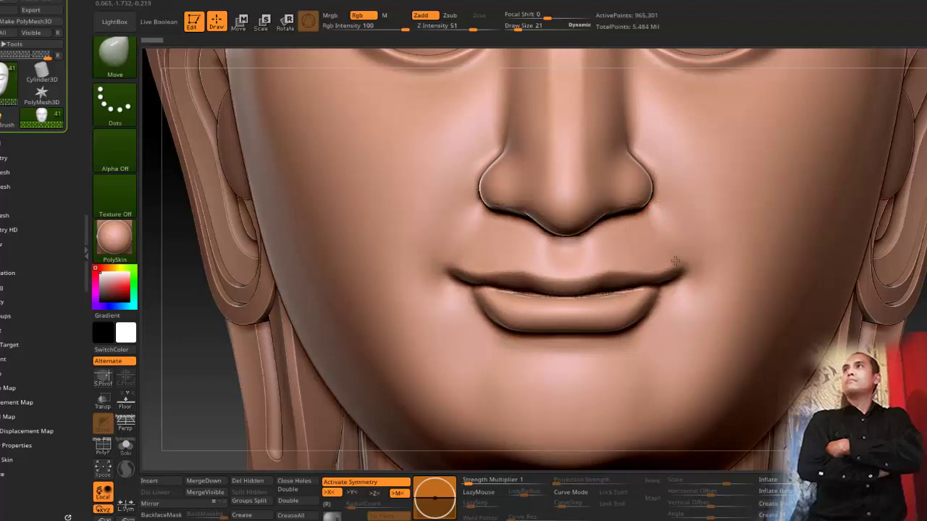
left_click_drag(607, 306, 606, 312)
left_click_drag(587, 334, 583, 344)
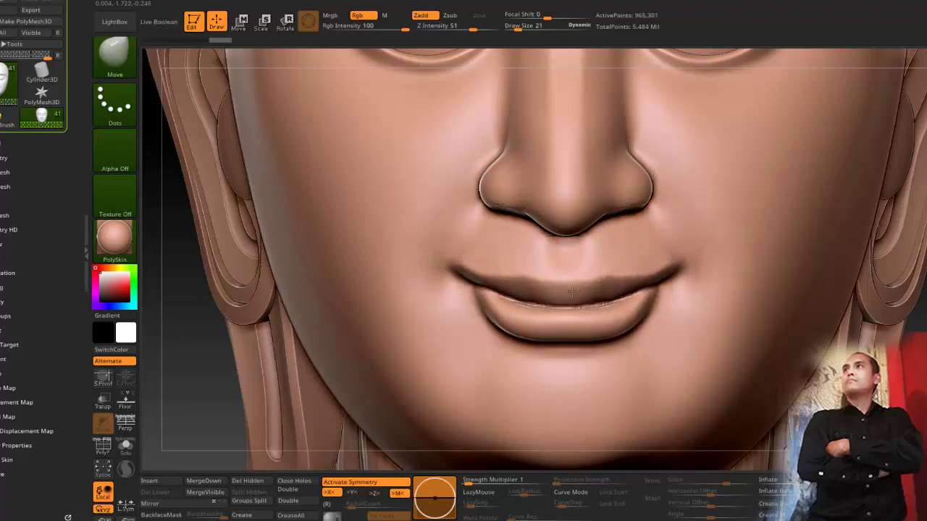
Step: Reduce the draw size to 10 and reshape the upper lip's central bow with the Move brush
key("space")
left_click(612, 281)
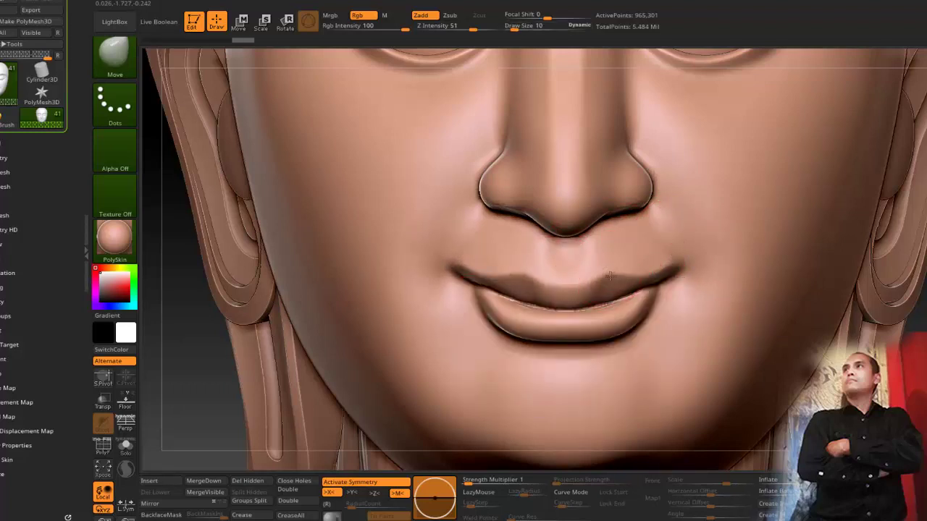
left_click_drag(565, 253, 565, 259)
left_click_drag(196, 377, 195, 319, "alt")
mouse_move(329, 191)
left_mouse_down()
mouse_move(277, 191)
mouse_move(329, 193)
left_mouse_up()
mouse_move(250, 167)
left_mouse_down("alt")
mouse_move(247, 212)
mouse_move(281, 234)
mouse_move(326, 236)
left_mouse_up("alt")
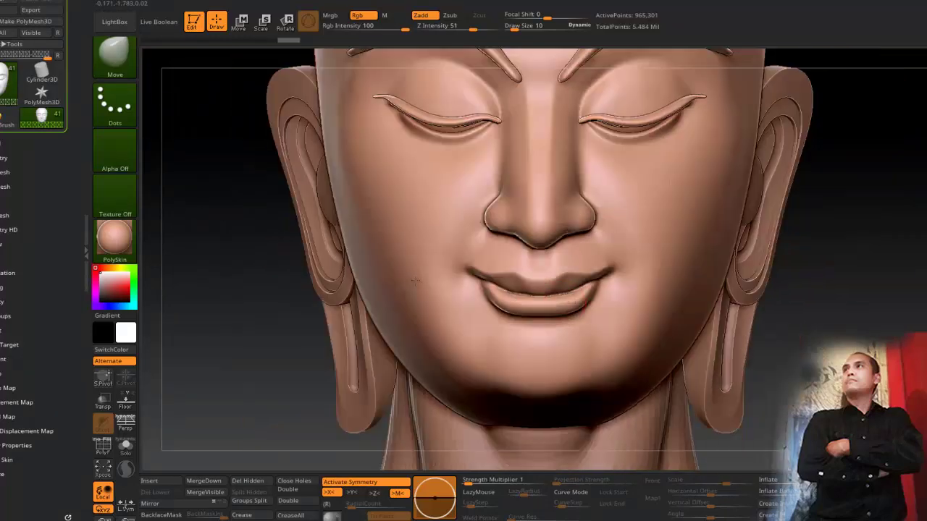
Step: Enlarge the draw size to 18 and pull the middle of the lips slightly downward with the Move brush
scroll(565, 293, "up", 3)
key("bracketright")
left_click_drag(567, 304, 567, 313)
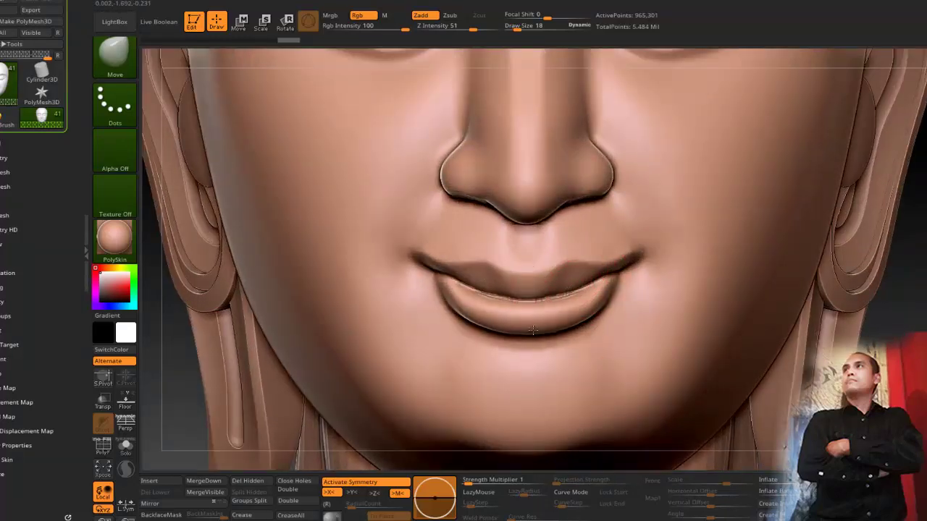
key("space")
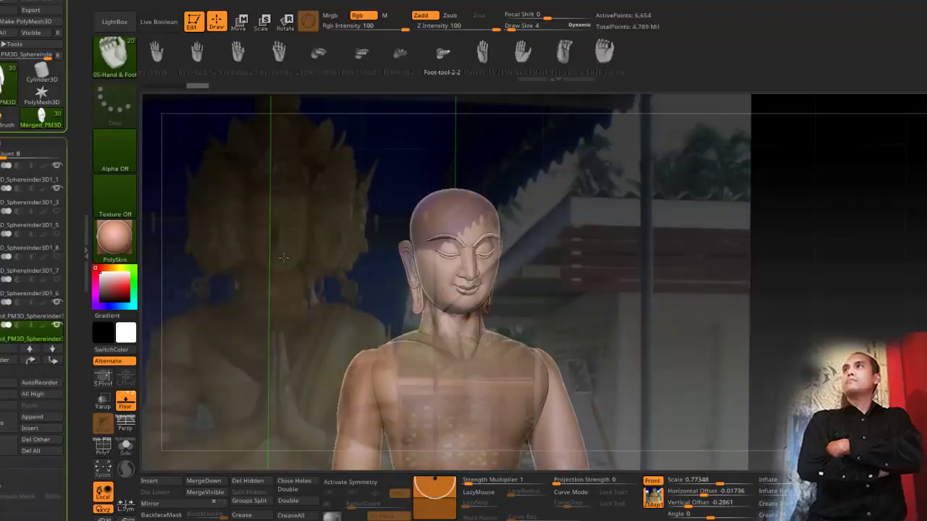
Step: Select the head subtool with X symmetry on, duplicate it and hide the original
mouse_move(319, 296)
left_mouse_down()
mouse_move(265, 280)
mouse_move(289, 276)
mouse_move(313, 294)
left_mouse_up()
left_click_drag(341, 203, 316, 200)
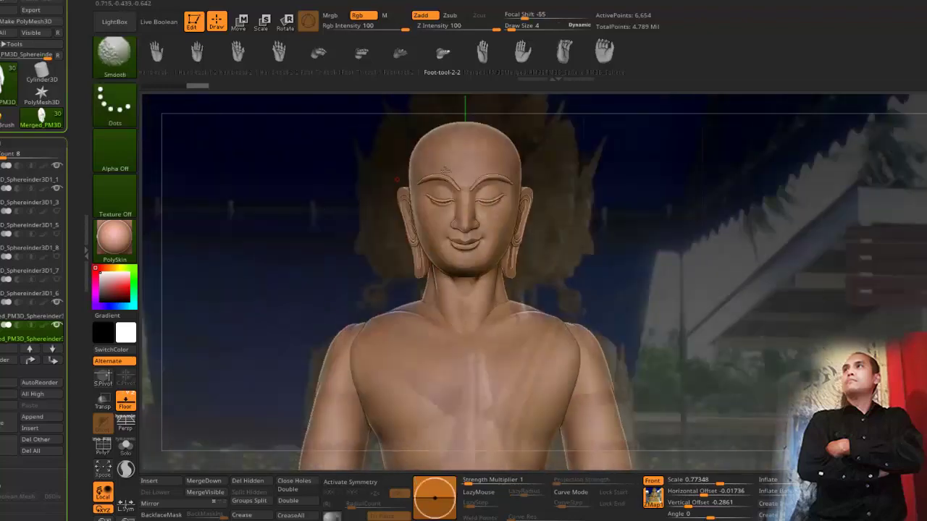
key("x")
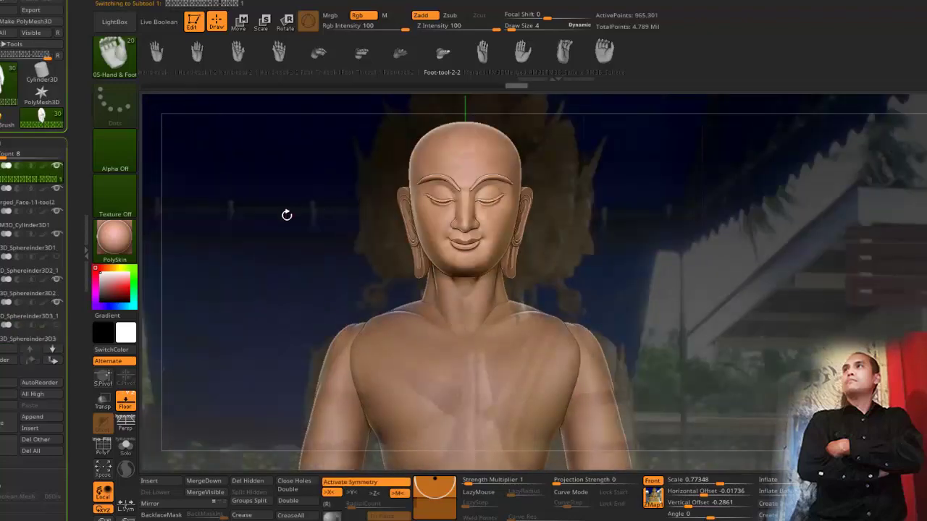
left_click_drag(285, 213, 318, 217)
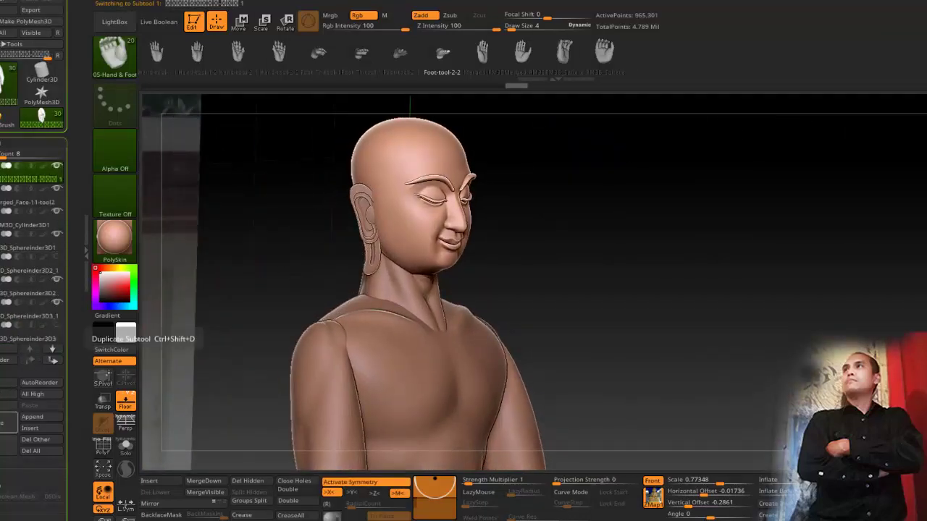
left_click(3, 427)
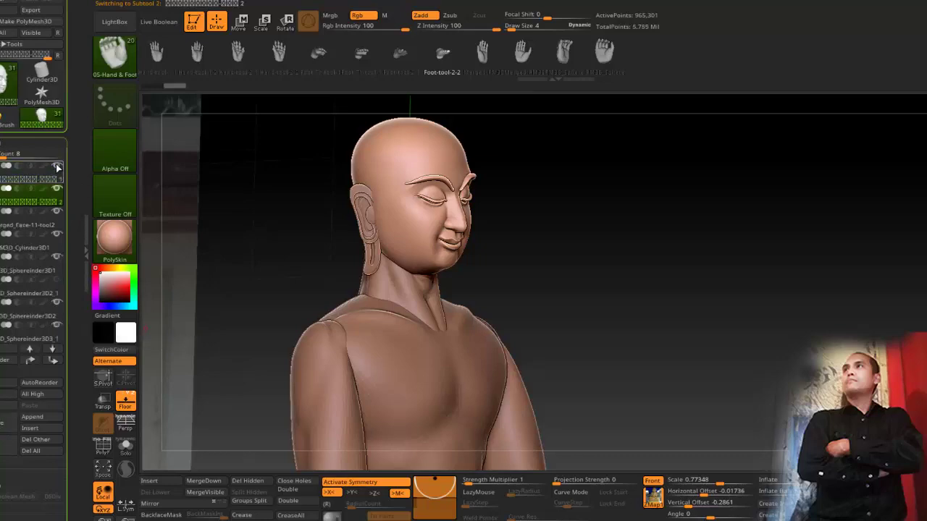
left_click(58, 167)
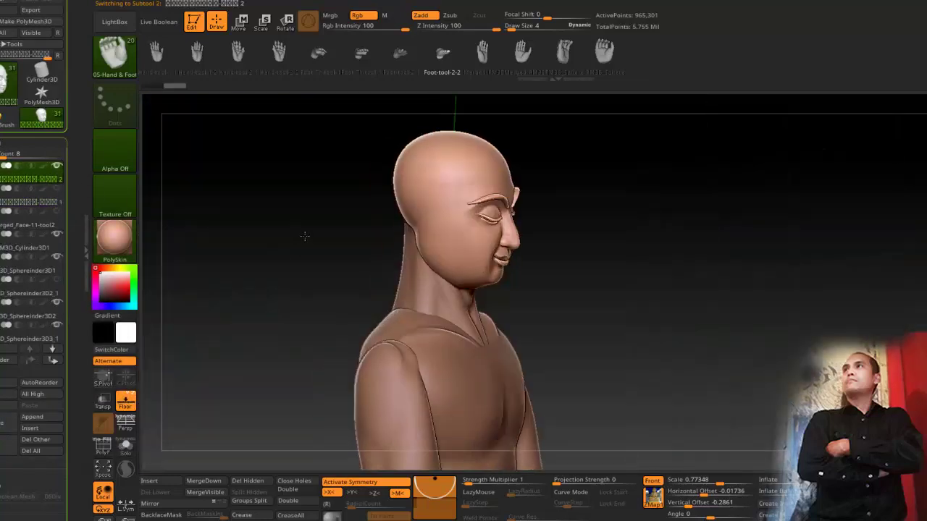
Step: Show the move gizmo on the copied head and duplicate it again for a side-facing head
left_click_drag(304, 234, 311, 190)
key("w")
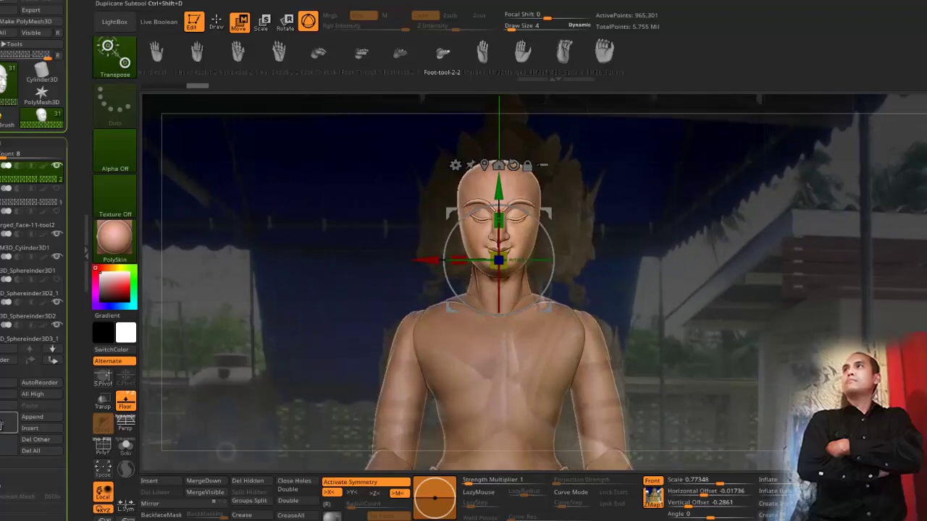
left_click(2, 426)
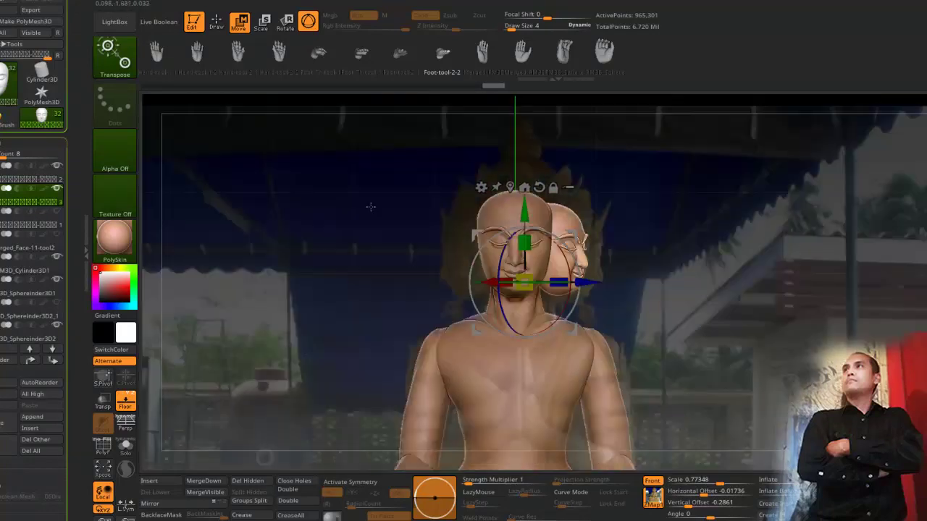
Step: Duplicate the side-facing head and mirror the copy to the opposite side of the central head
key("q")
left_click(11, 432)
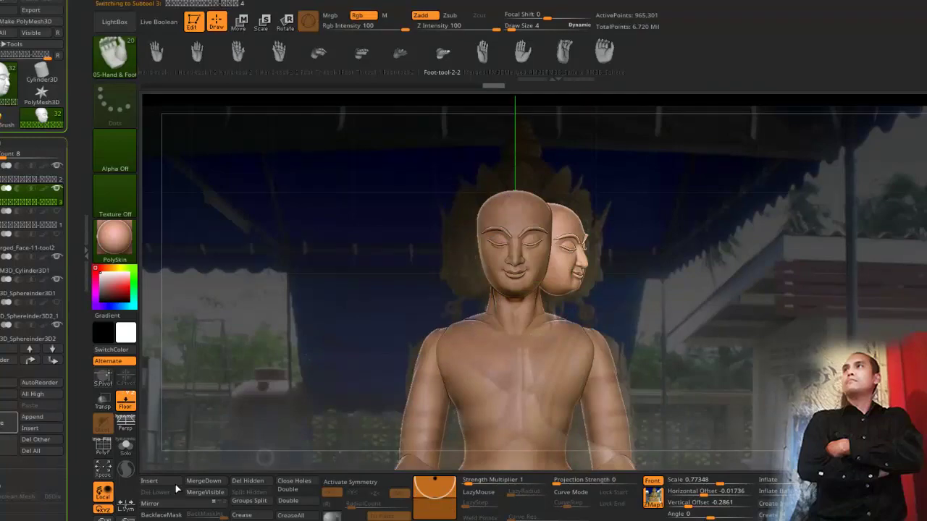
left_click(177, 503)
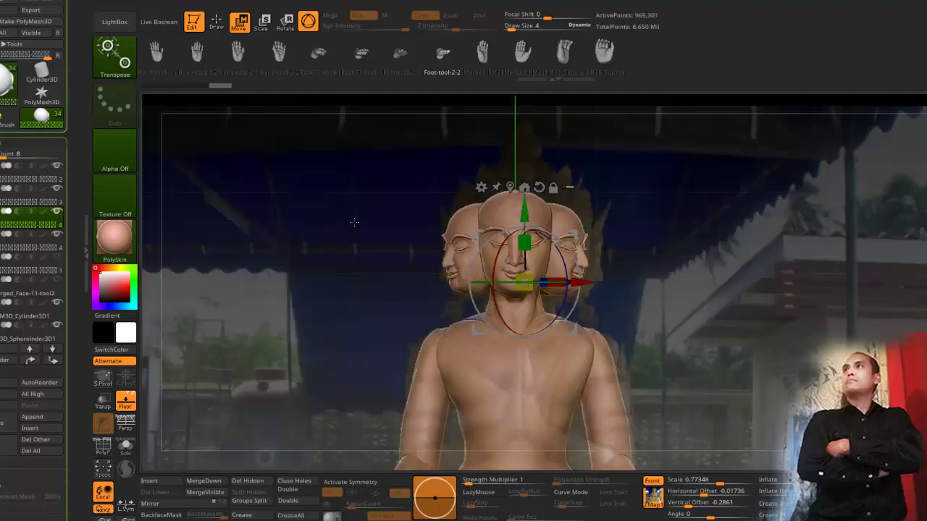
Step: Duplicate the rear head, place the copies side by side behind the central head, and delete the unwanted copy
left_click_drag(357, 226, 279, 257)
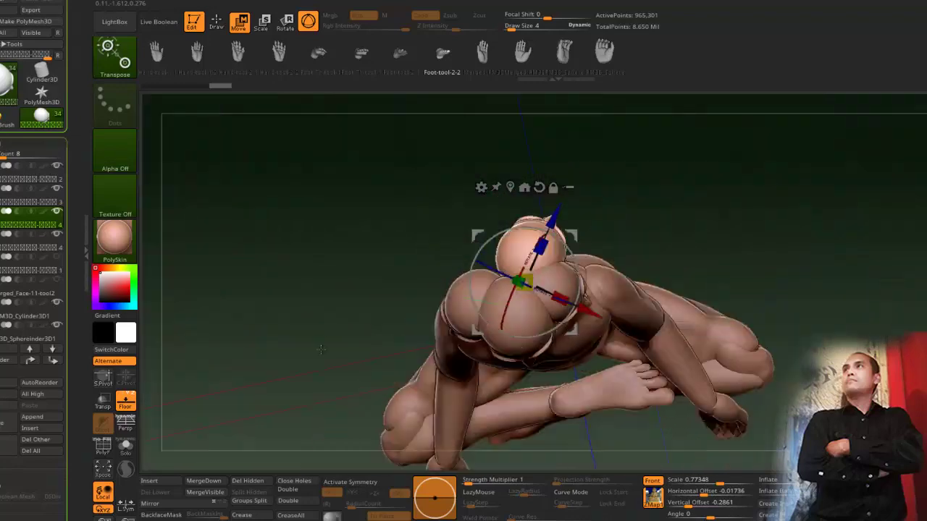
left_click(216, 22)
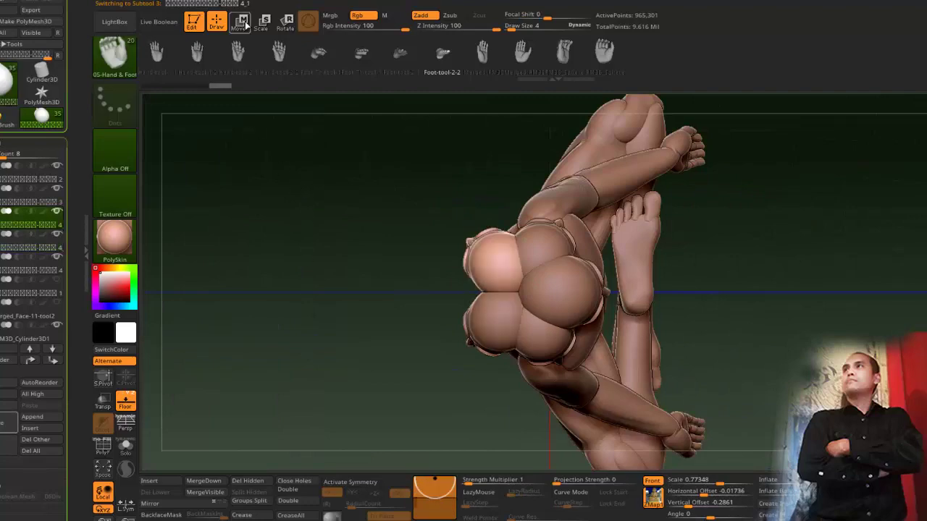
left_click(243, 23)
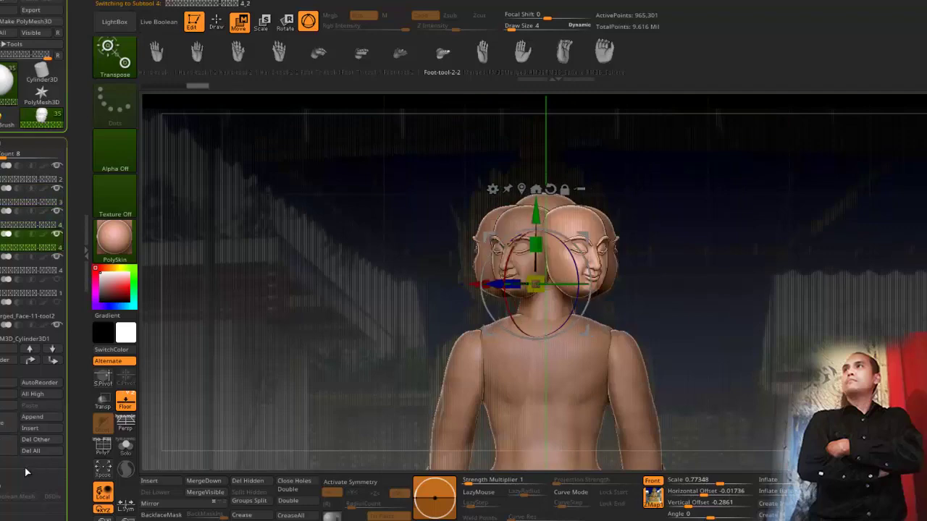
left_click(9, 444)
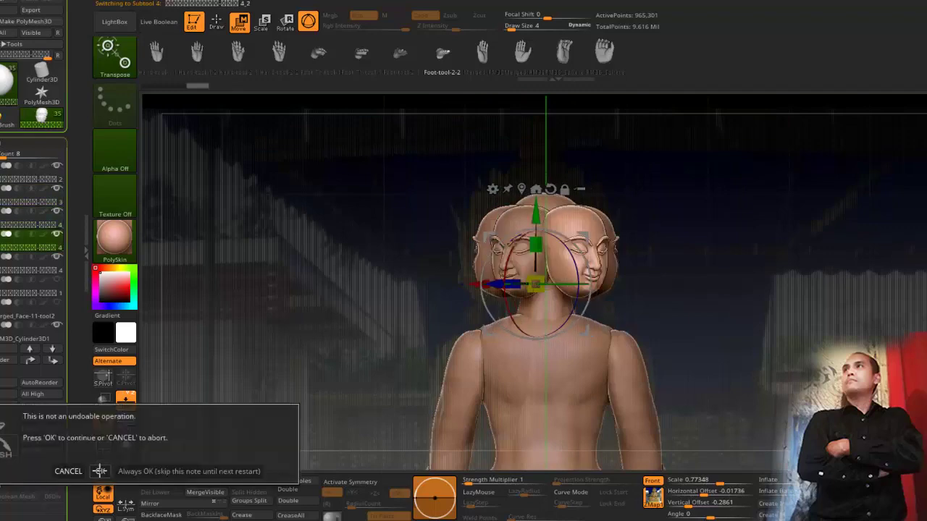
left_click(20, 471)
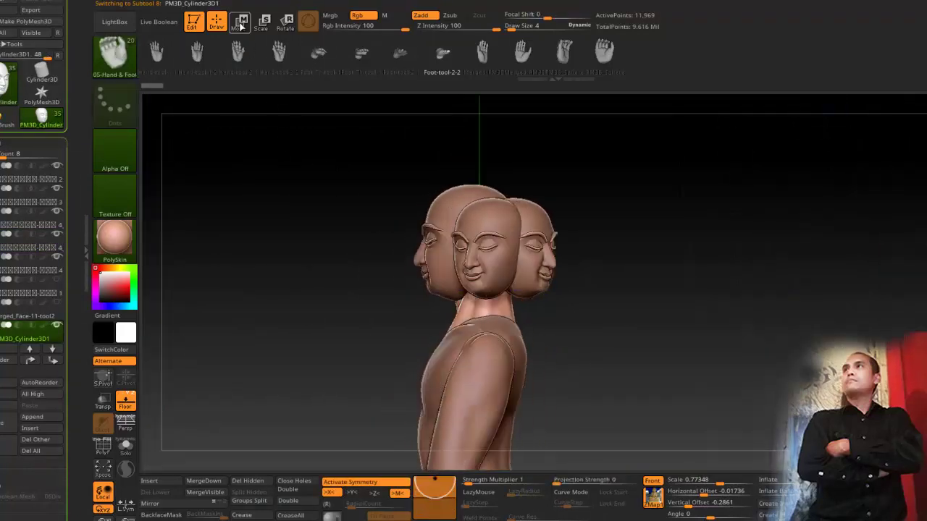
Step: Show the move gizmo on the neck cylinder and reshape the neck beneath the heads with a gizmo deformer
mouse_move(300, 206)
left_mouse_down()
mouse_move(338, 208)
mouse_move(289, 206)
left_mouse_up()
left_click(240, 25)
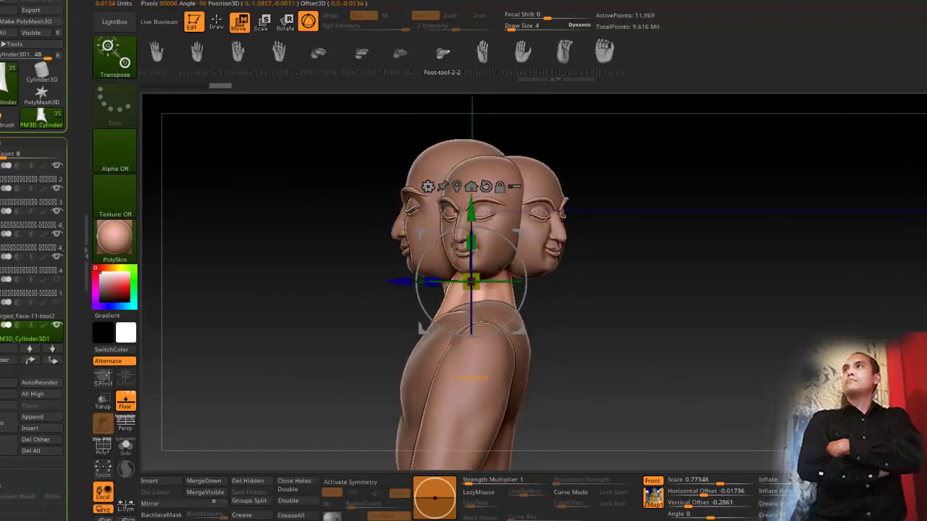
left_click(428, 187)
left_click(572, 187)
left_click_drag(392, 174, 554, 239, "ctrl")
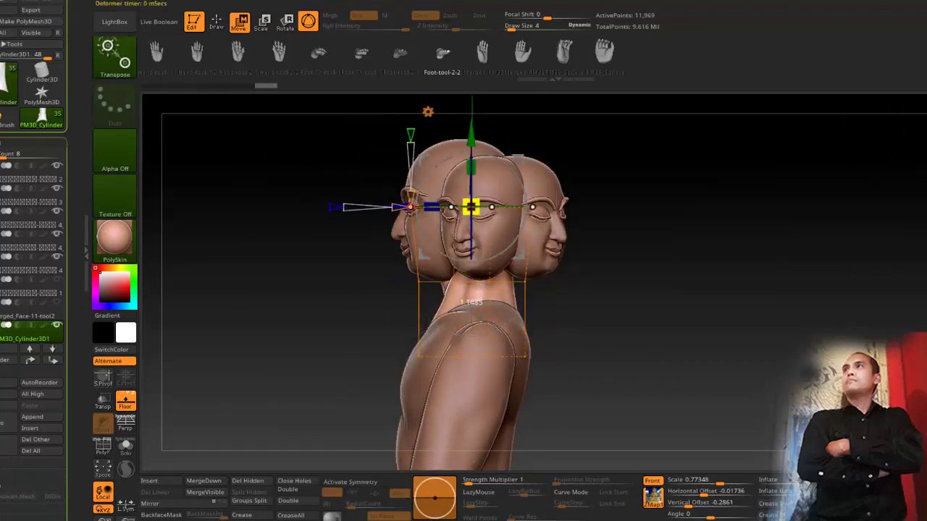
left_click_drag(290, 279, 424, 158)
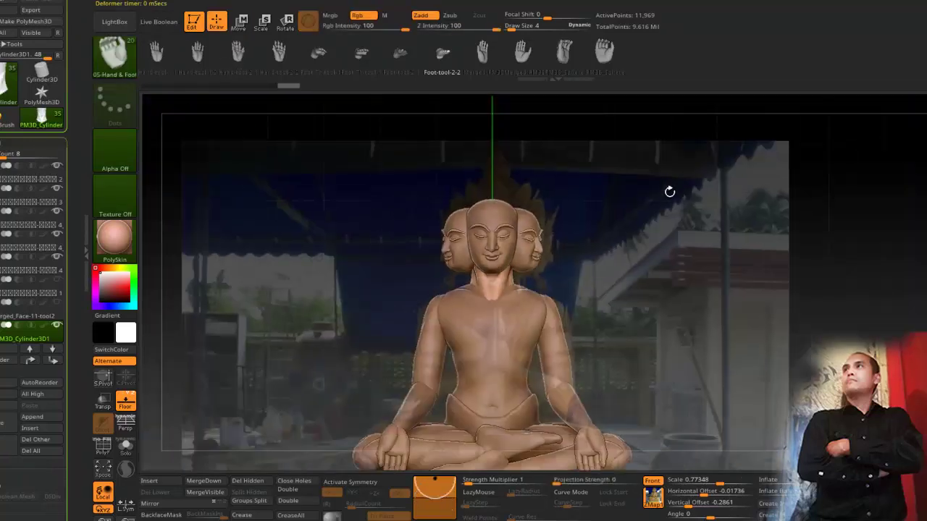
Step: Duplicate a forward-facing head and raise the copy above the central head
left_click_drag(670, 192, 263, 348)
left_click(393, 260, "alt")
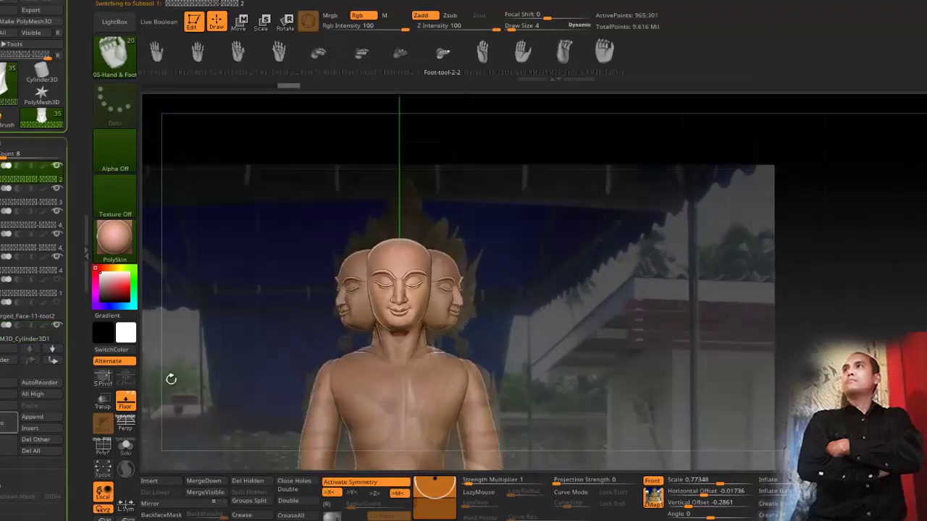
left_click(4, 406)
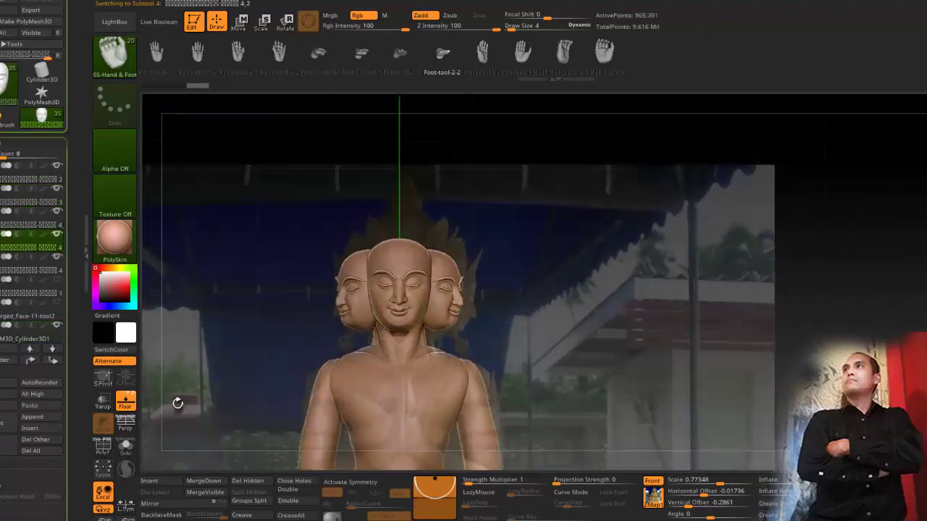
left_click(45, 411)
left_click(240, 21)
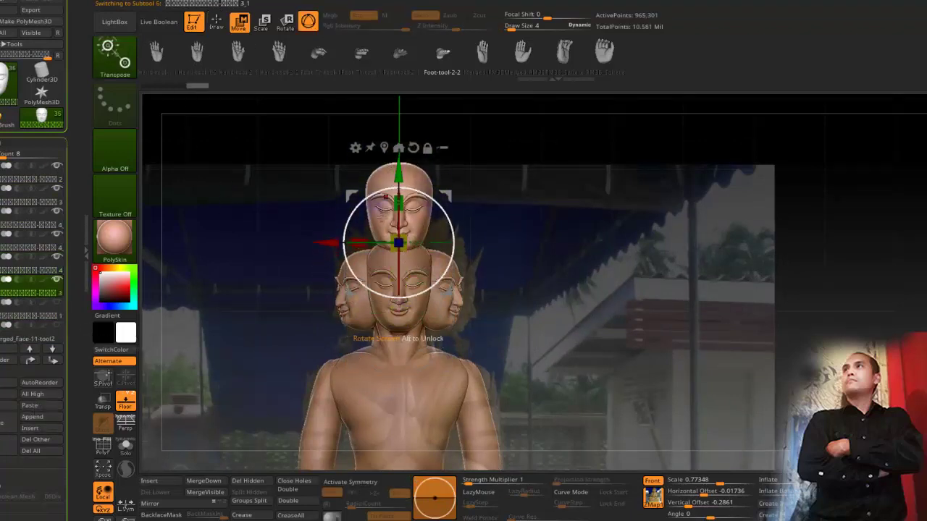
Step: Shrink the upper head, center it over the lower heads, and add a rear-facing duplicate behind it
left_click_drag(281, 226, 314, 232, "shift")
left_click_drag(469, 240, 461, 239)
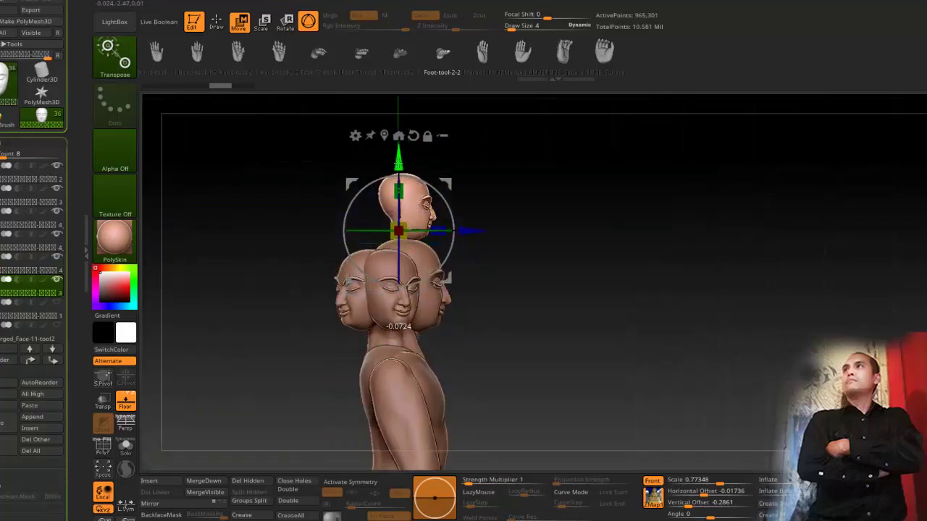
left_click_drag(398, 163, 399, 160)
left_click_drag(502, 197, 434, 205)
left_click_drag(264, 277, 259, 410)
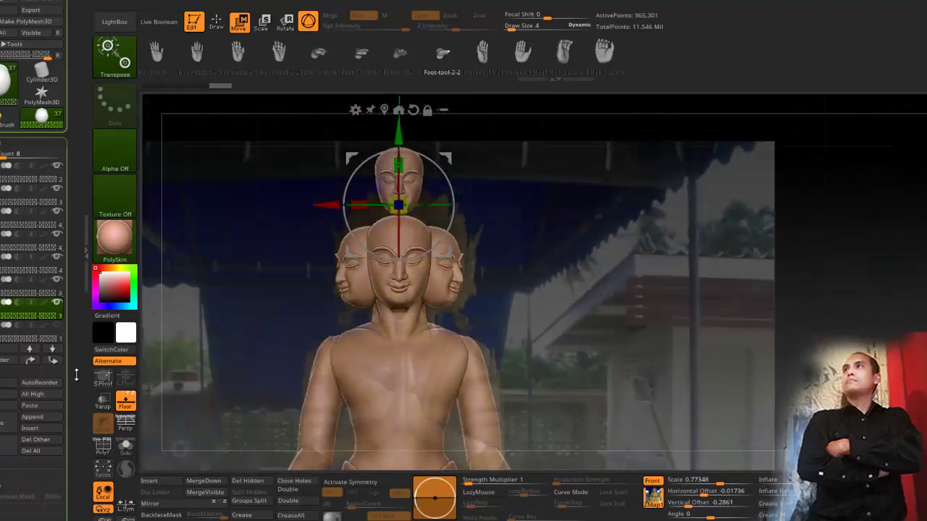
Step: Duplicate the upper front and rear heads, merge the copies, and rotate the pair to form the upper side faces
key("Down")
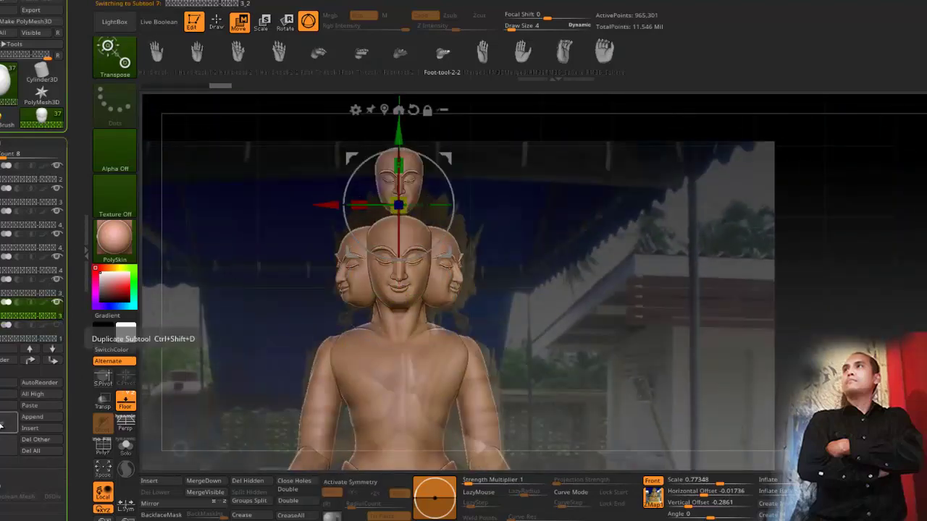
left_click(2, 420)
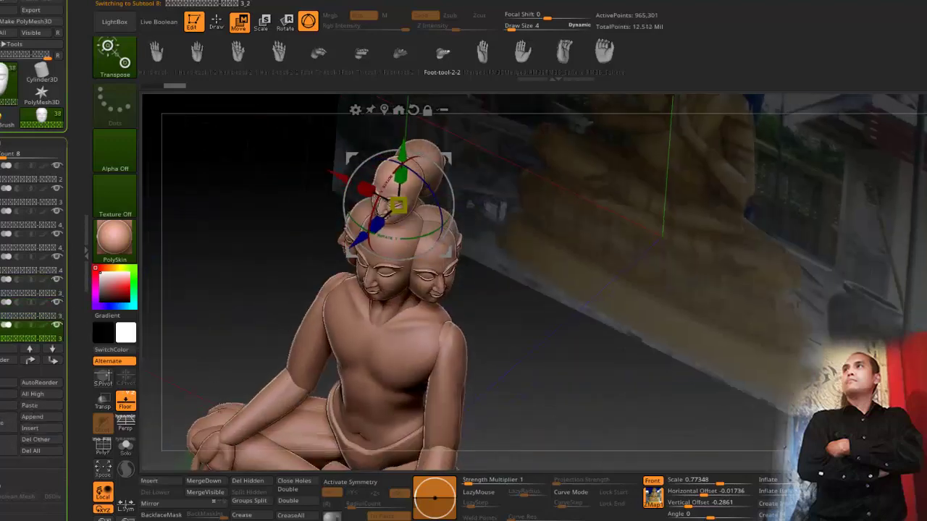
left_click(8, 420)
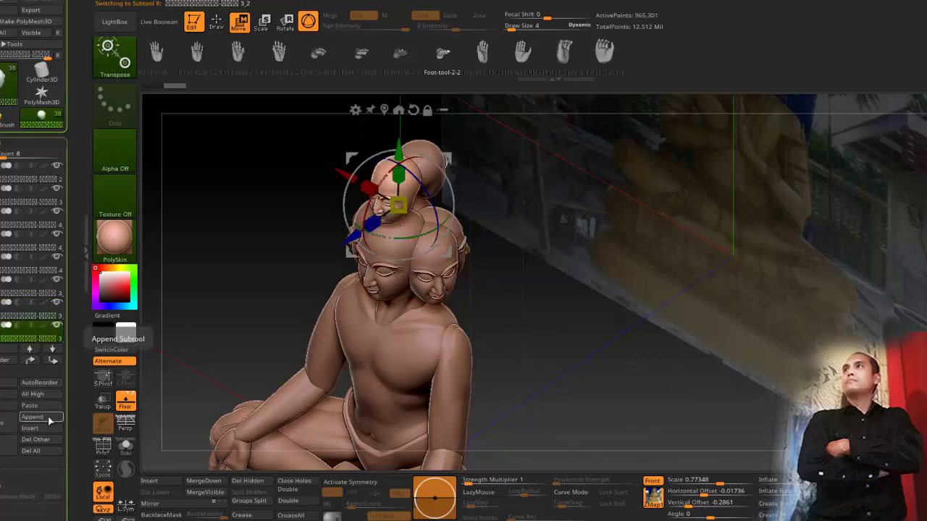
left_click(197, 482)
key("Return")
left_click_drag(279, 201, 190, 300)
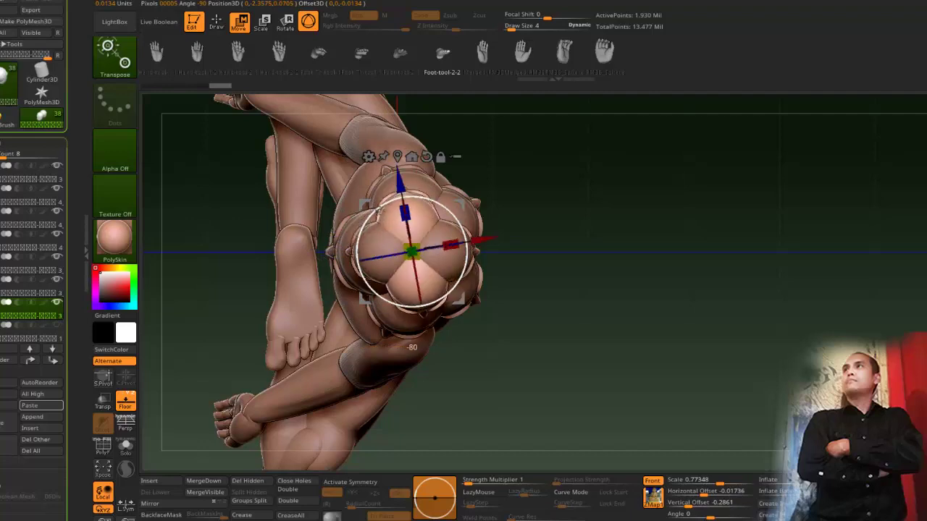
left_click_drag(576, 327, 304, 248, "shift")
Step: Add a Cylinder3D subtool for the neck between the two tiers of heads
mouse_move(254, 273)
left_mouse_down("alt")
mouse_move(236, 202)
mouse_move(250, 225)
mouse_move(175, 239)
mouse_move(217, 188)
mouse_move(192, 105)
left_mouse_up("alt")
key("q")
left_click_drag(292, 249, 287, 300, "alt")
key("Down")
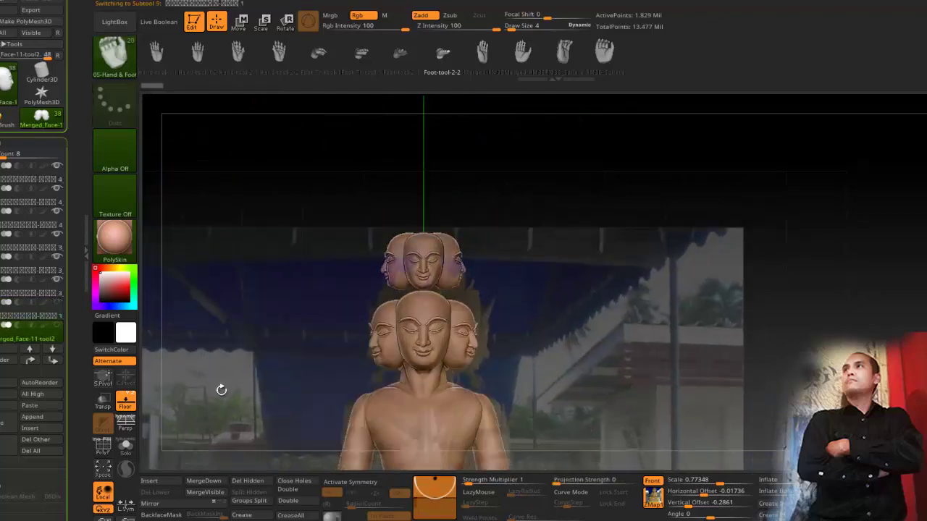
key("Up")
left_click(175, 485)
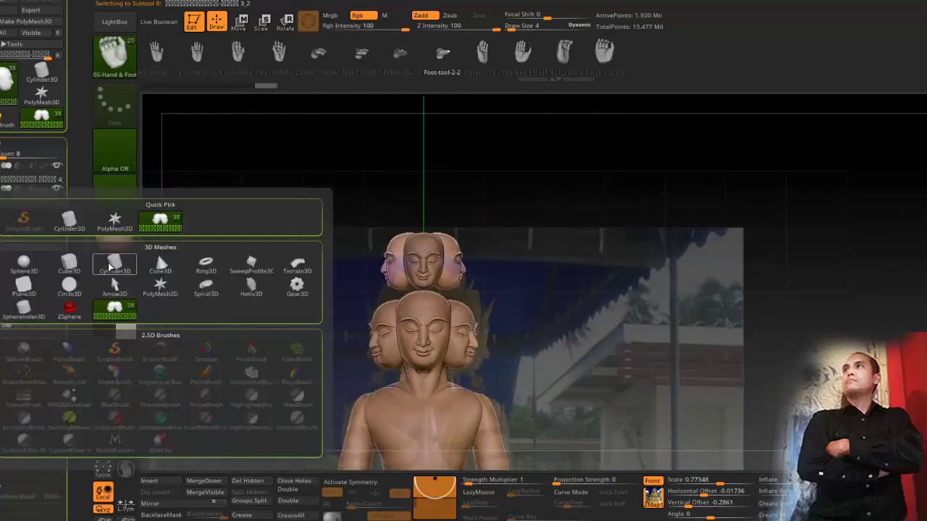
left_click(114, 265)
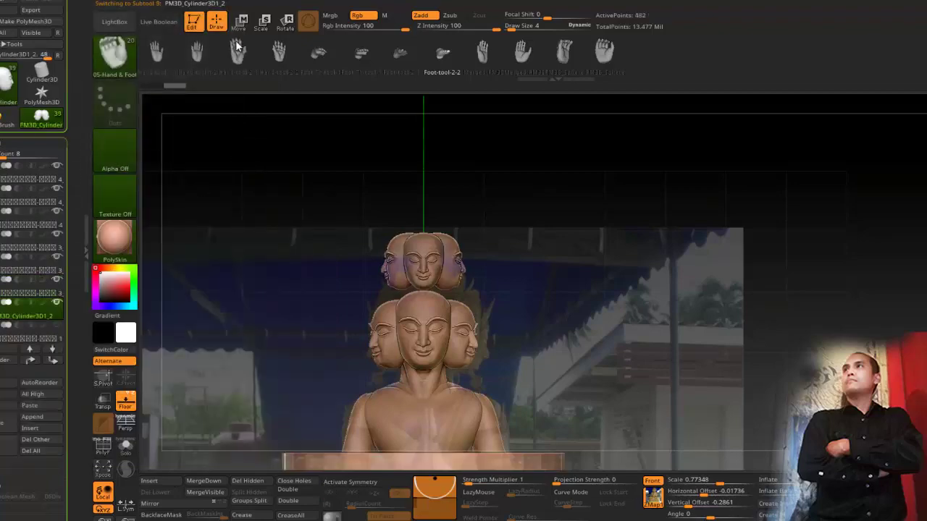
Step: Raise the new cylinder to the heads and scale it down to neck size
left_click(240, 23)
left_click_drag(287, 356, 274, 246, "alt")
left_click_drag(403, 435, 390, 222)
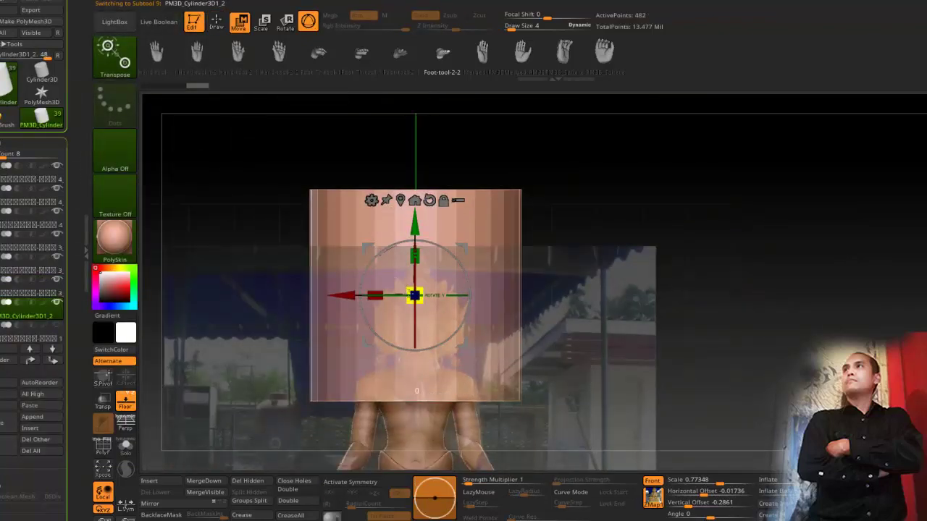
left_click_drag(409, 294, 355, 300)
Step: Fit the small cylinder between the upper and lower heads and shape it with a gizmo deformer
left_click_drag(253, 224, 264, 335, "alt")
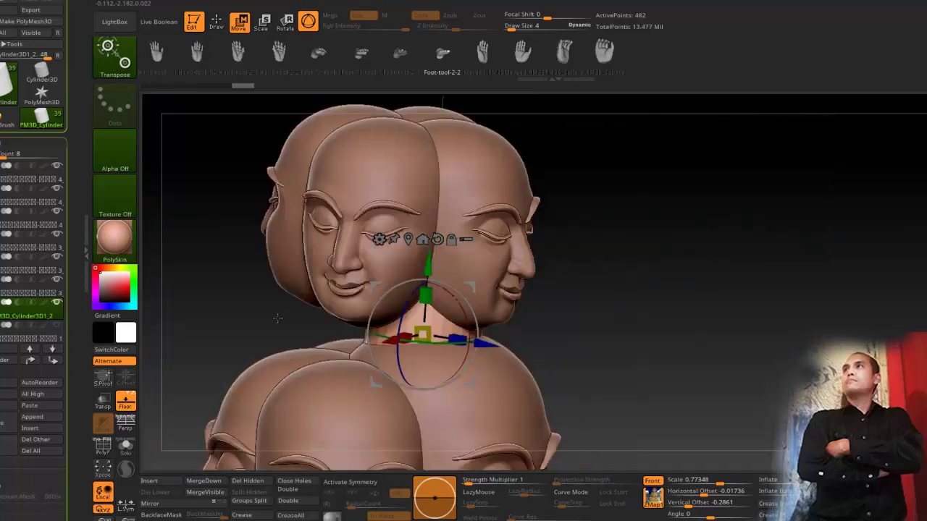
left_click_drag(318, 308, 284, 308)
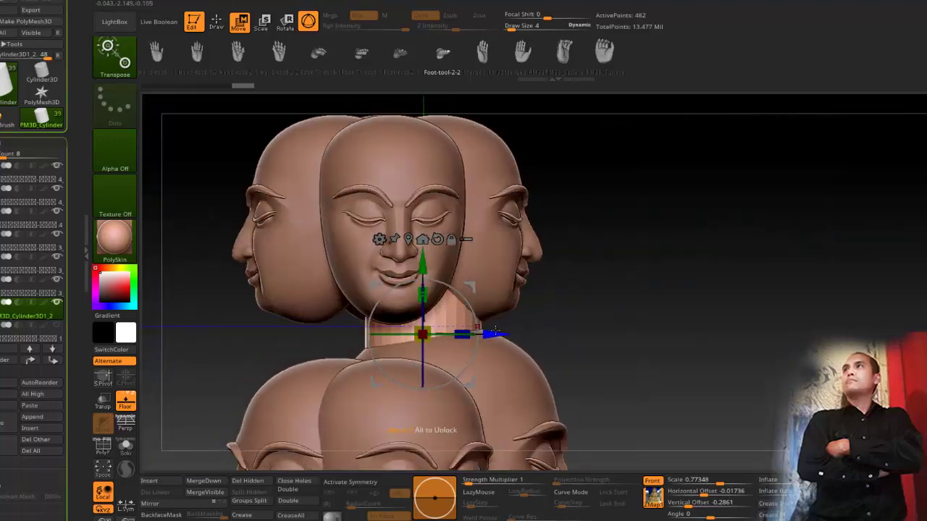
mouse_move(568, 300)
left_mouse_down()
mouse_move(617, 308)
mouse_move(557, 322)
mouse_move(565, 304)
left_mouse_up()
left_click(347, 239)
left_click(355, 283)
left_click_drag(282, 366, 514, 433, "ctrl")
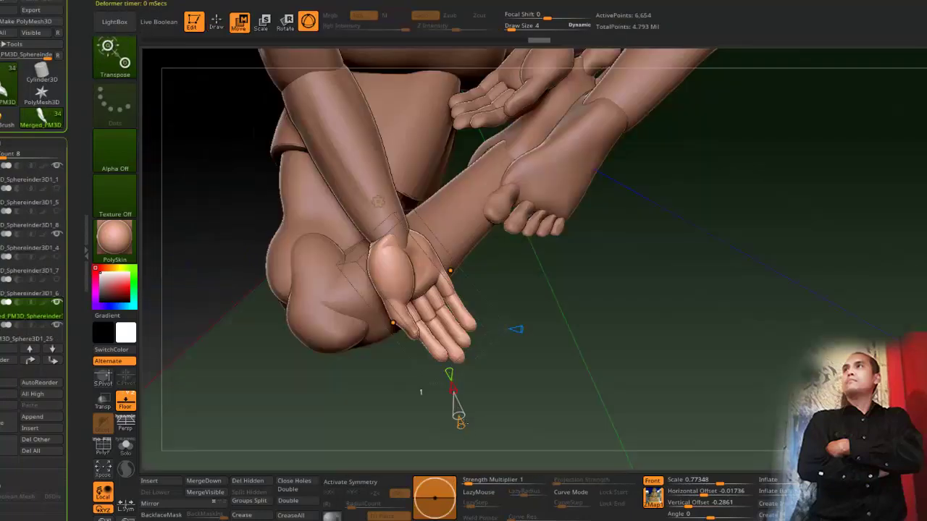
Step: Try bending the hand resting on the knee with the Bend Curve deformer and undo the bend
right_click_drag(456, 405, 508, 354)
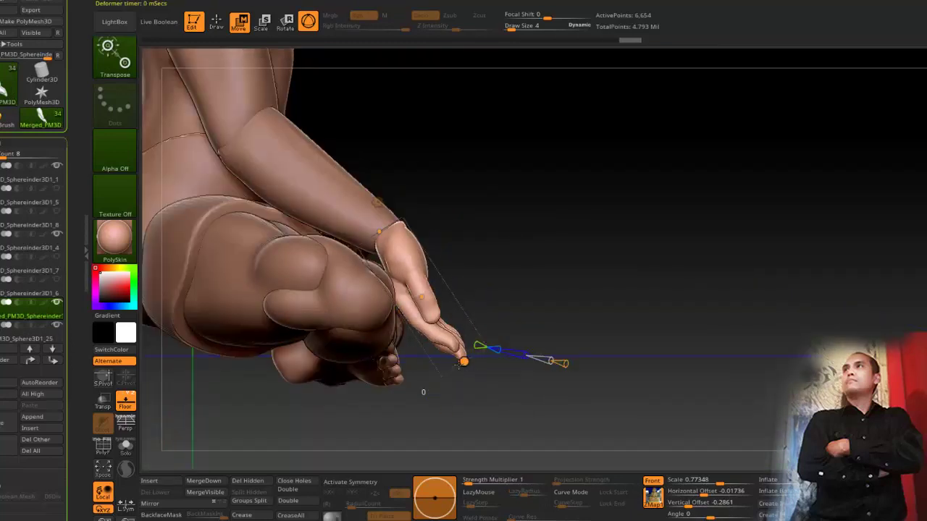
key("ctrl+z")
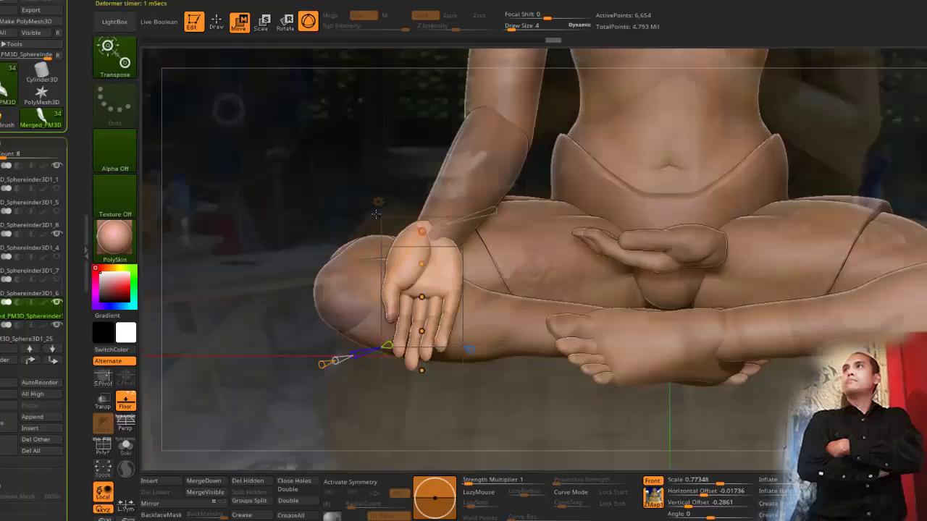
left_click_drag(340, 221, 328, 180)
Step: Apply the Bend Arc deformer to the hand resting on the knee and adjust its bend
left_click(377, 201)
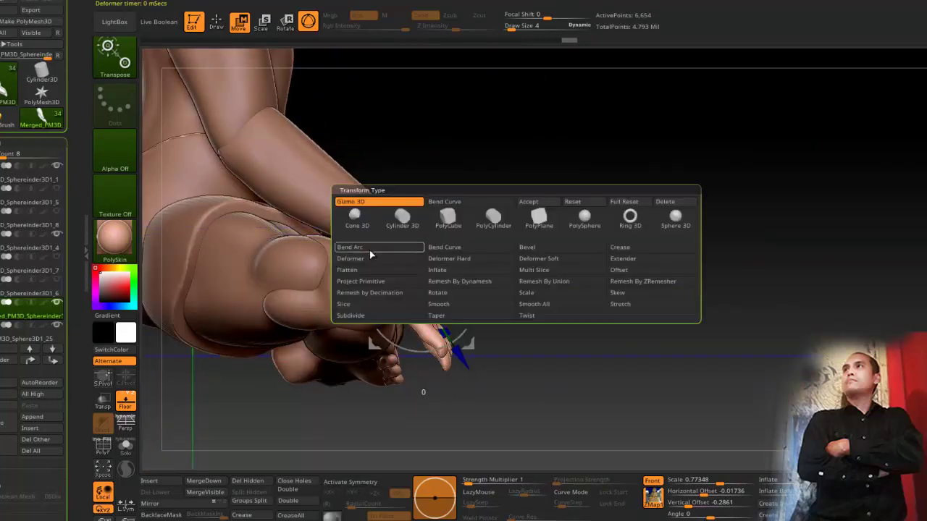
left_click(372, 253)
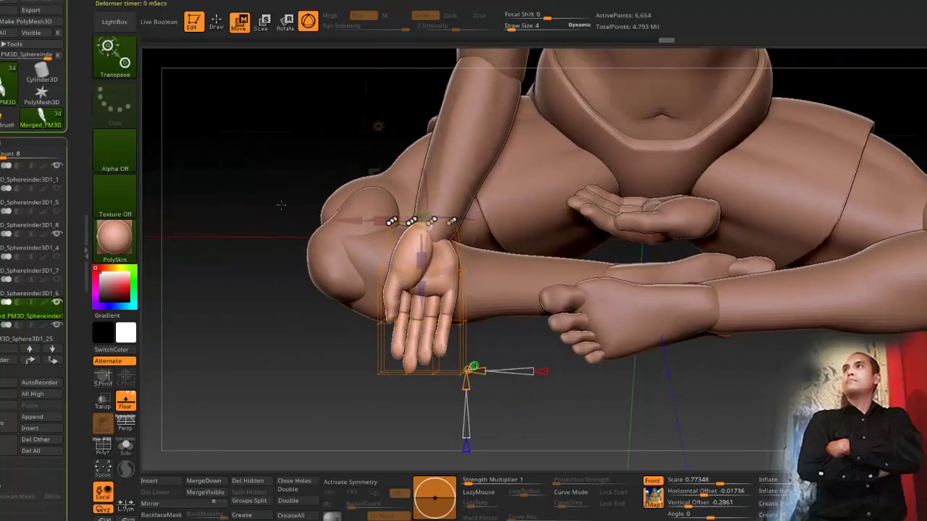
key("ctrl")
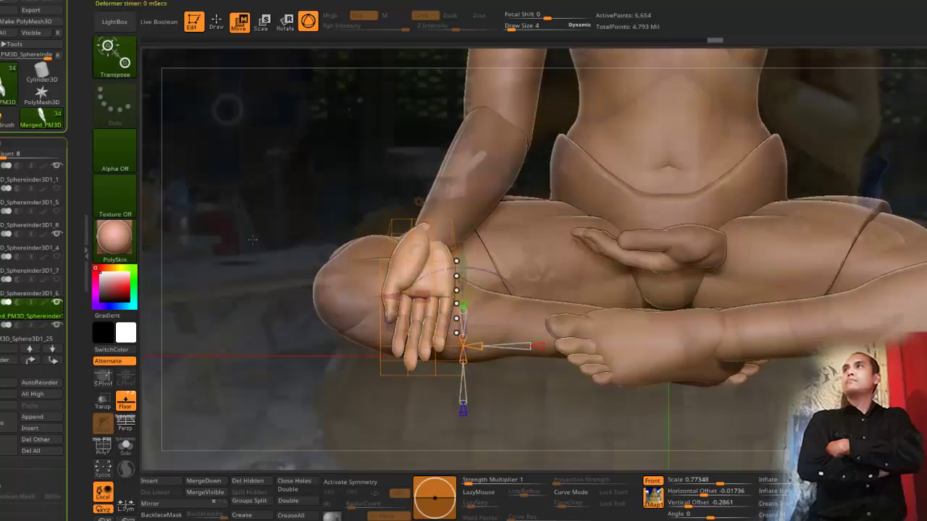
mouse_move(239, 362)
left_mouse_down()
mouse_move(377, 362)
mouse_move(275, 326)
mouse_move(301, 346)
left_mouse_up()
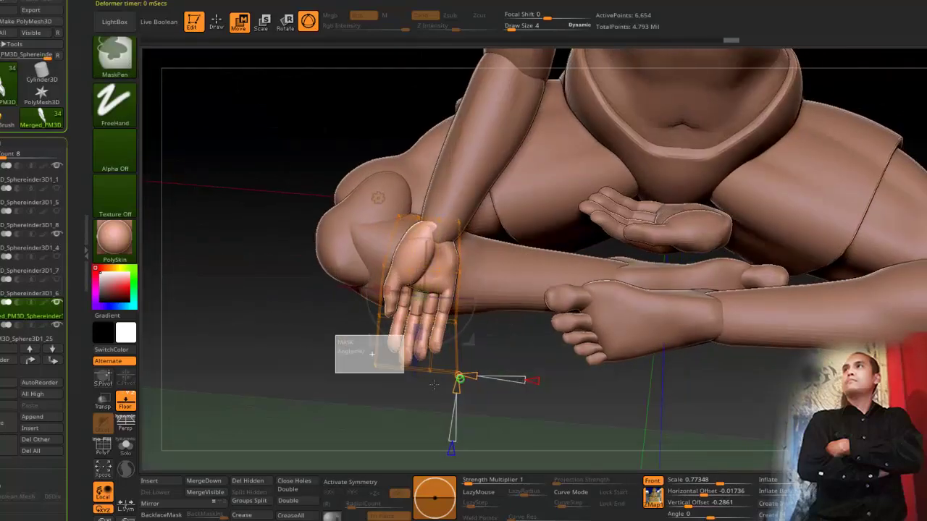
left_click_drag(384, 373, 386, 373)
left_click_drag(290, 307, 442, 319)
left_click(217, 22)
Step: Isolate the upper arm and use Split Hidden to separate the forearm into its own subtool
mouse_move(507, 217)
left_mouse_down()
mouse_move(224, 203)
mouse_move(234, 197)
left_mouse_up()
mouse_move(306, 298)
left_mouse_down("alt")
mouse_move(290, 269)
mouse_move(427, 279)
mouse_move(305, 297)
mouse_move(405, 295)
left_mouse_up("alt")
left_click(288, 257, "alt")
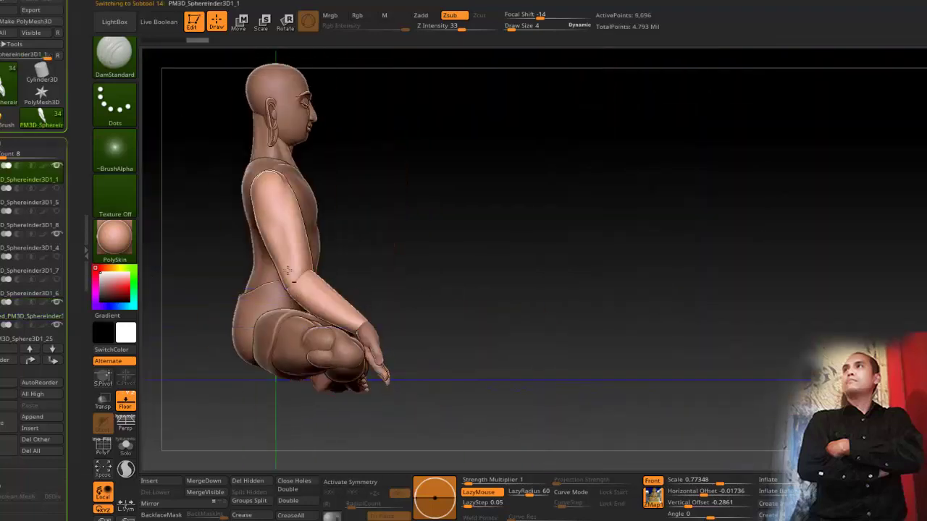
left_click(288, 257, "ctrl+shift")
left_click(248, 492)
left_click_drag(281, 175, 404, 179, "alt")
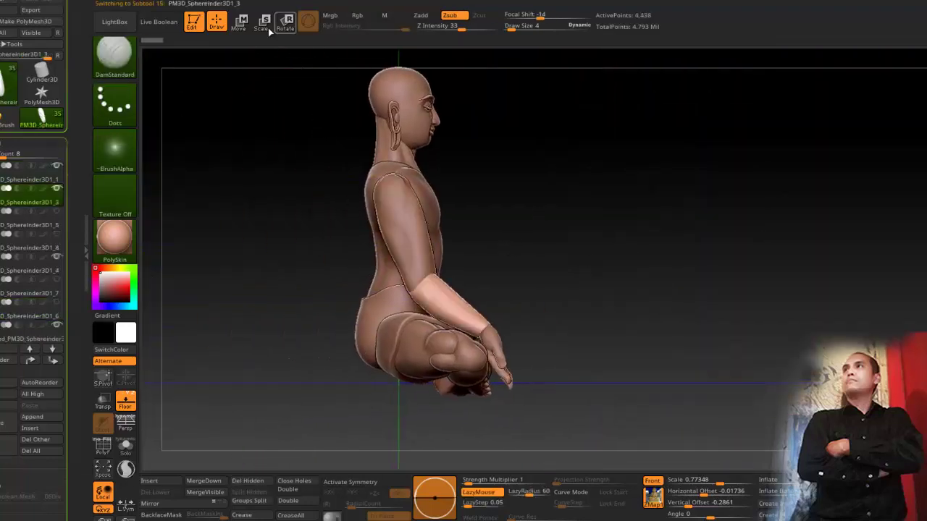
Step: Reposition the separated forearm at the elbow with the move gizmo
left_click(240, 23)
left_click(419, 160)
left_click_drag(283, 218, 348, 253, "alt")
left_click_drag(453, 326, 382, 299, "alt")
left_click_drag(283, 290, 192, 275, "shift")
left_click(216, 22)
Step: Select the open hand on the knee and align it with the forearm using the move gizmo
left_click(362, 355, "alt")
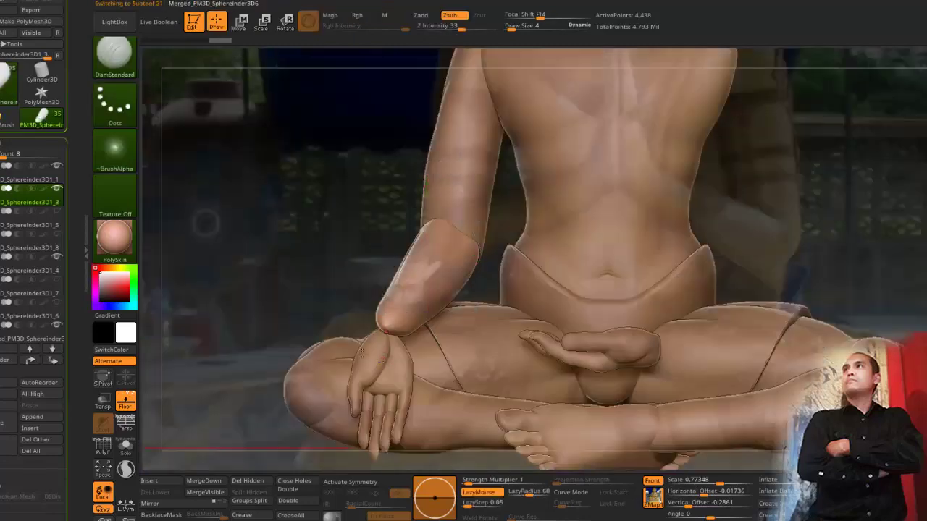
left_click_drag(182, 210, 224, 174, "shift")
left_click(240, 23)
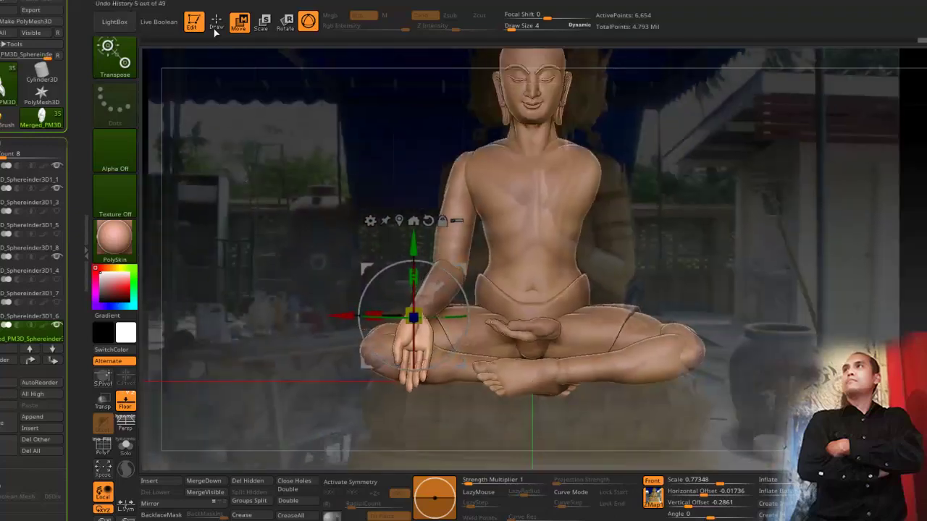
left_click(216, 23)
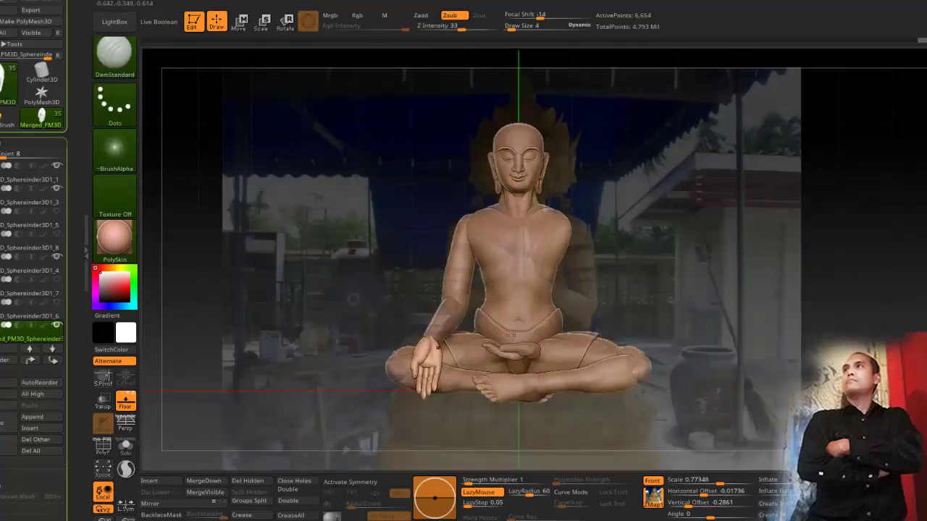
Step: Delete the stacked-hands subtool in the lap and the foot subtool at the front of the crossed legs
left_click(520, 354, "alt")
left_click(10, 446)
left_click(98, 475)
left_click_drag(325, 211, 283, 301)
key("Down")
key("Down")
key("Down")
key("Down")
left_click(9, 445)
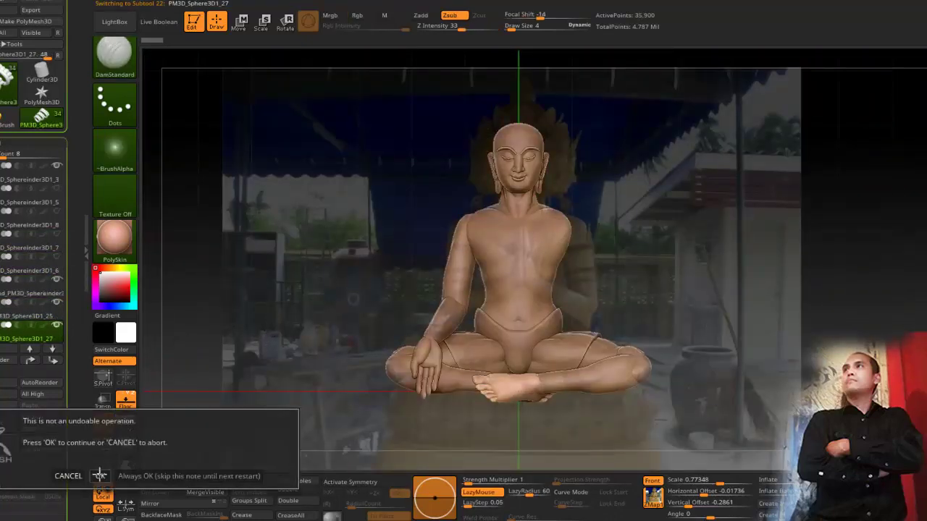
left_click(99, 474)
Step: Delete the lower leg subtools on the side opposite the resting hand, leaving that thigh and knee
key("Up")
left_click(9, 445)
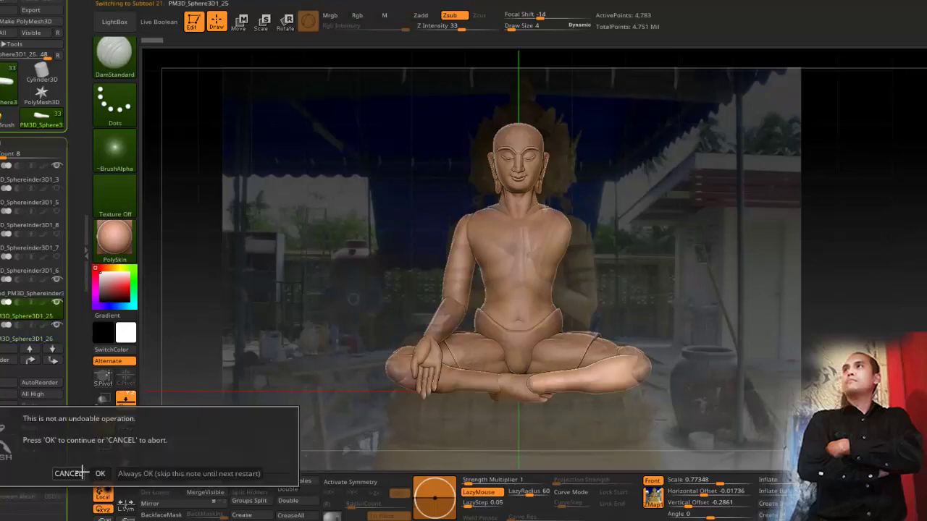
left_click(98, 474)
left_click_drag(317, 304, 298, 236)
left_click(475, 313, "alt")
key("ctrl+z")
left_click(99, 471)
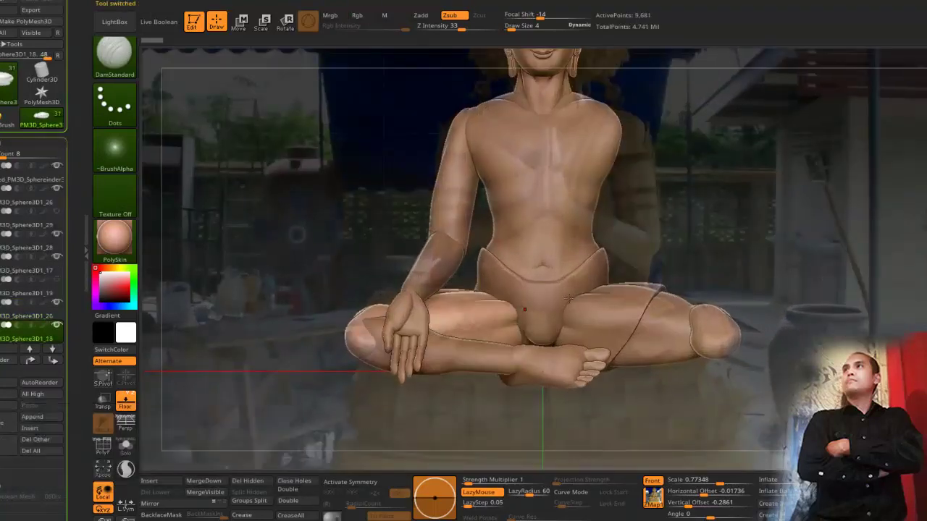
key("ctrl+z")
left_click(99, 471)
Step: Select the lower leg beneath the resting hand, reset the gizmo orientation at its knee and rotate it toward the lap
left_click_drag(300, 229, 246, 100)
key("w")
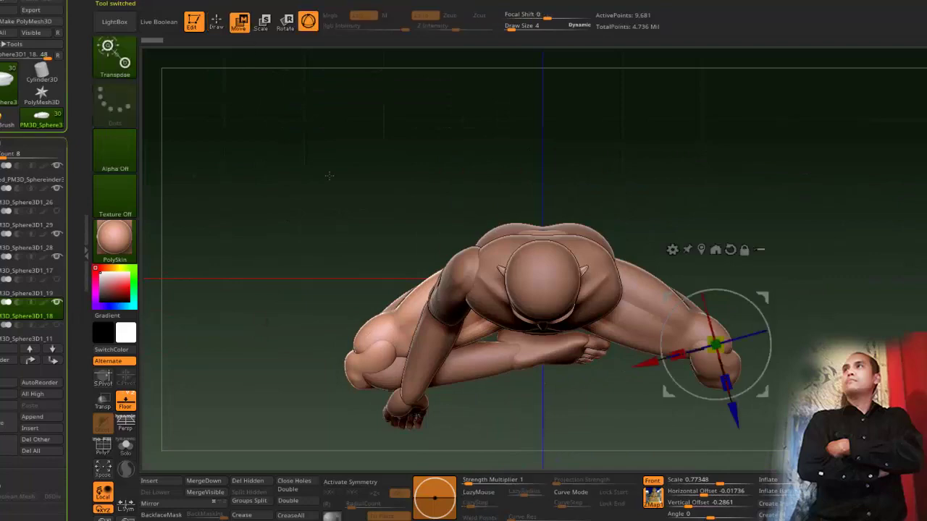
left_click_drag(297, 247, 331, 202, "shift")
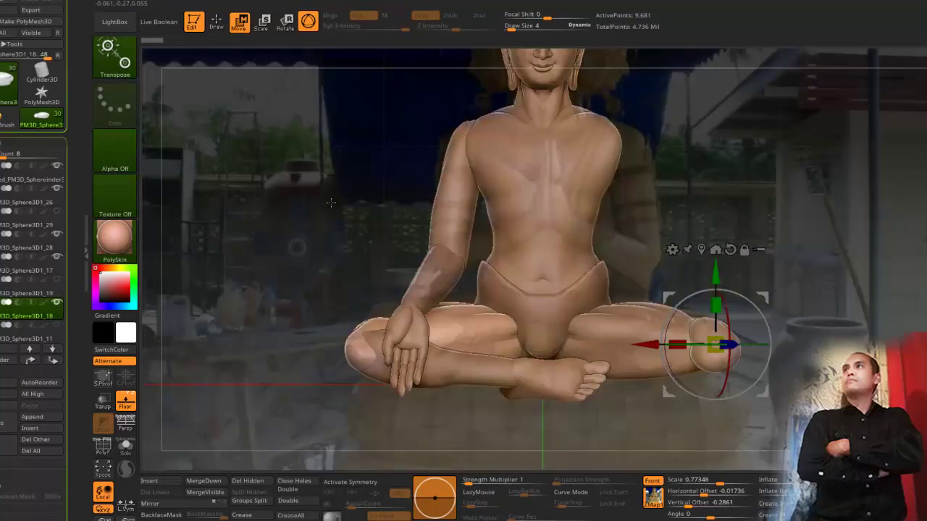
left_click(474, 383, "alt")
left_click_drag(307, 288, 285, 299)
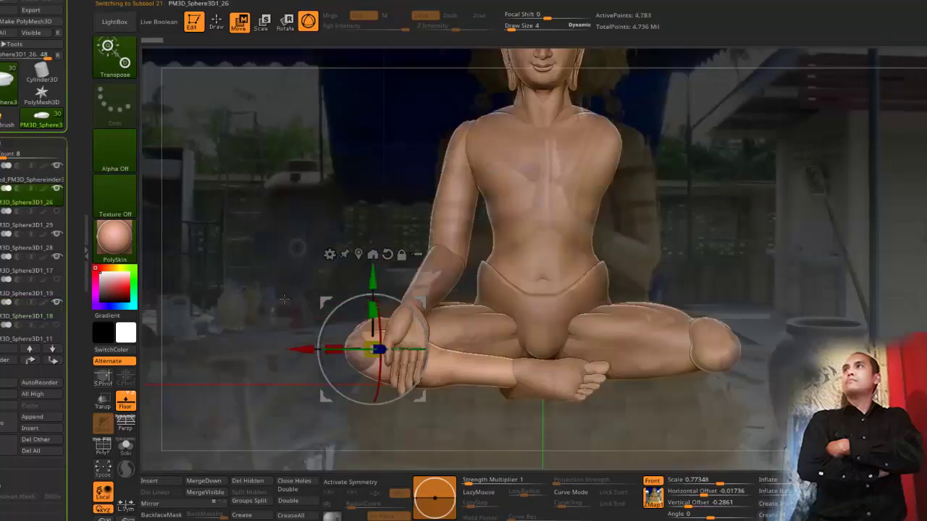
left_click_drag(257, 270, 283, 360, "alt")
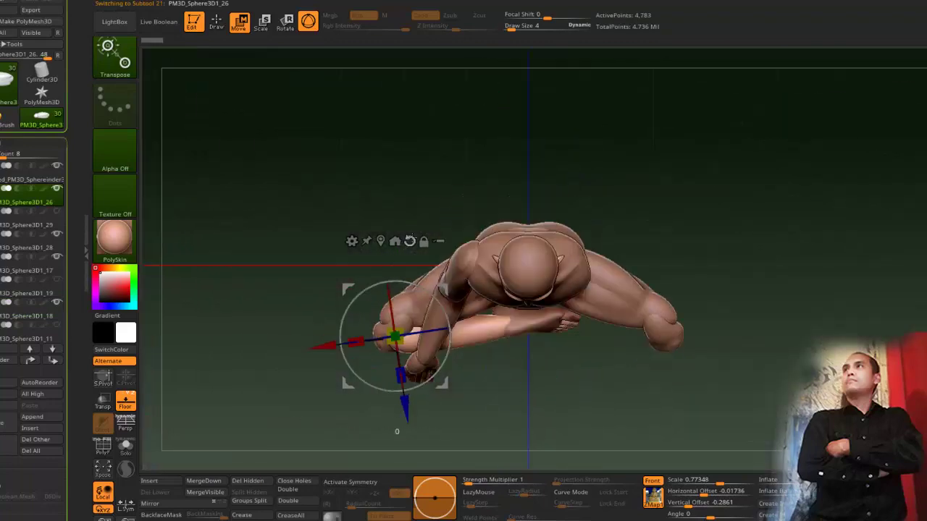
left_click(410, 239, "alt")
left_click_drag(316, 427, 317, 349)
left_click_drag(297, 326, 346, 374, "shift")
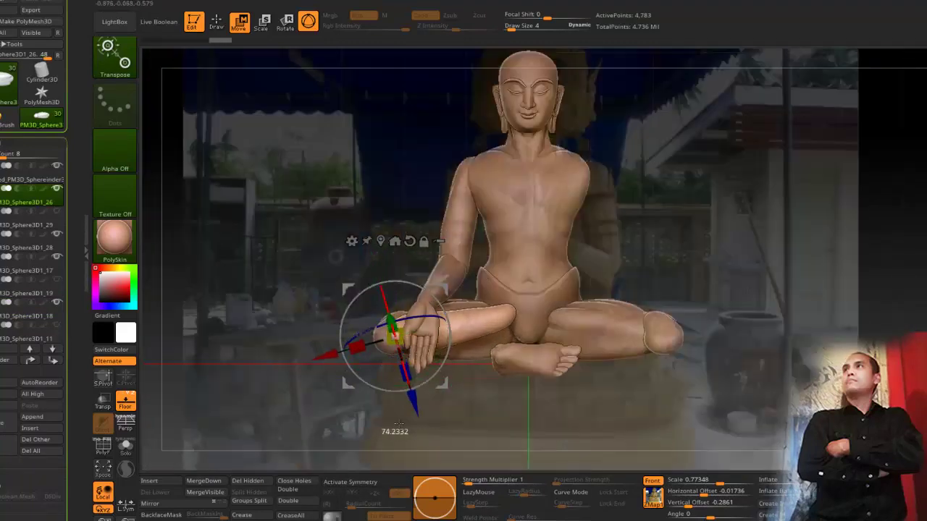
mouse_move(327, 354)
left_mouse_down("shift")
mouse_move(279, 354)
mouse_move(333, 353)
left_mouse_up("shift")
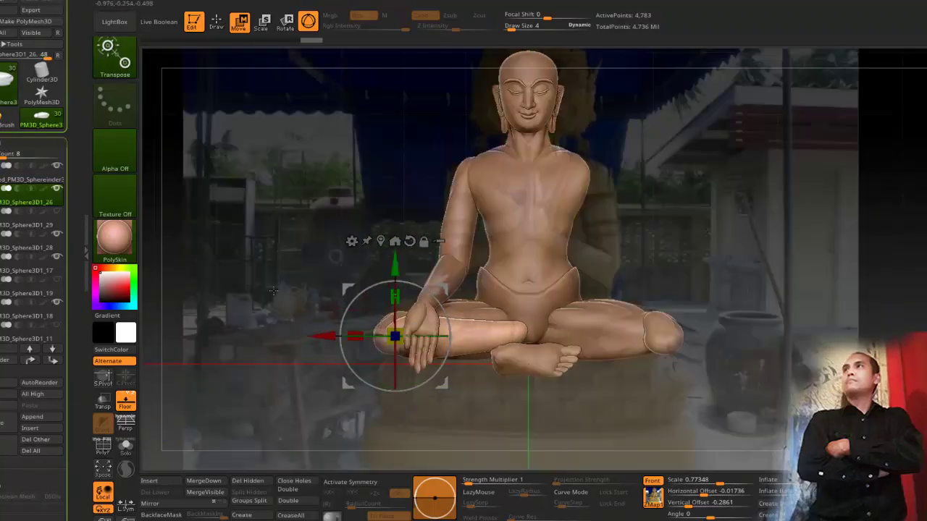
Step: Reselect the lower leg beneath the resting hand and fine-tune its angle at the knee
left_click_drag(273, 290, 267, 271)
mouse_move(276, 257)
left_mouse_down()
mouse_move(249, 256)
mouse_move(313, 255)
mouse_move(284, 256)
left_mouse_up()
key("q")
left_click_drag(346, 247, 316, 238)
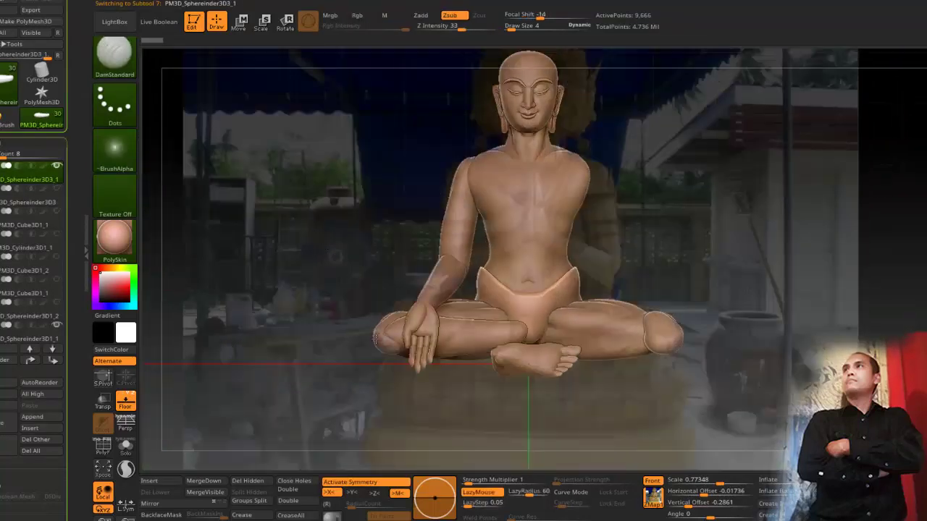
left_click(463, 333, "alt")
left_click(239, 23)
left_click_drag(250, 145, 297, 290)
left_click_drag(347, 355, 341, 351)
left_click_drag(279, 239, 246, 108)
left_click(216, 24)
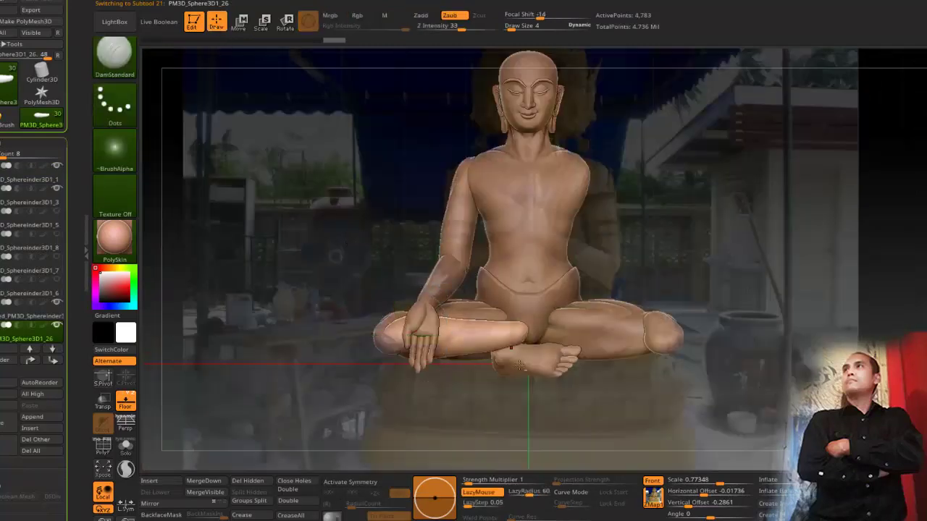
Step: Select the remaining foot in front of the pelvis and delete its subtool
left_click(523, 361, "alt")
mouse_move(325, 217)
left_mouse_down()
mouse_move(322, 250)
mouse_move(311, 217)
left_mouse_up()
left_click(239, 26)
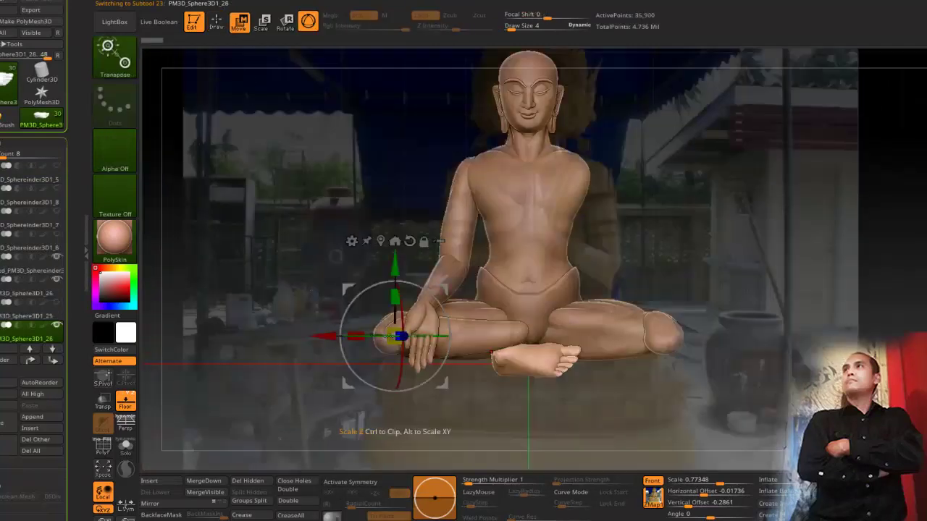
left_click(394, 241)
left_click(4, 451)
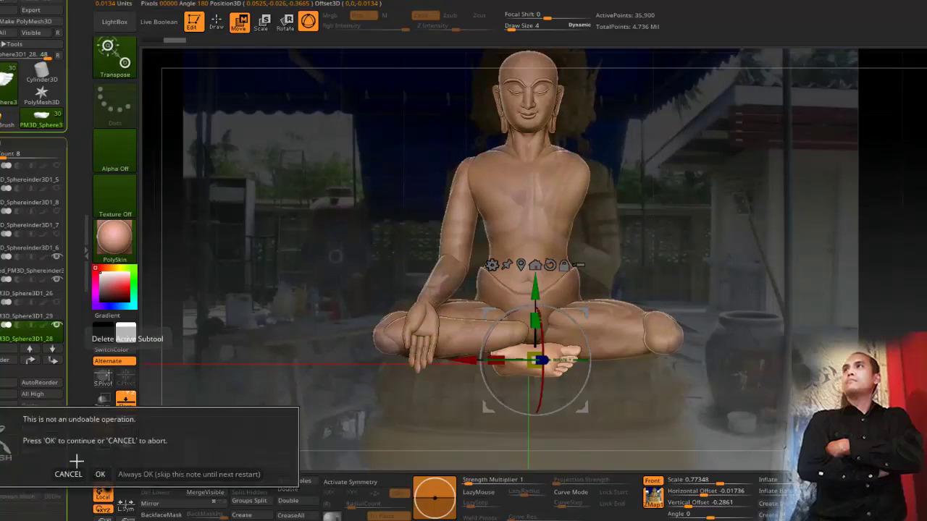
left_click(99, 475)
Step: Load Foot-tool-2-1 of the 05-Hand & Foot insert brush and delete the leftover lower leg piece beneath the resting hand
key("Up")
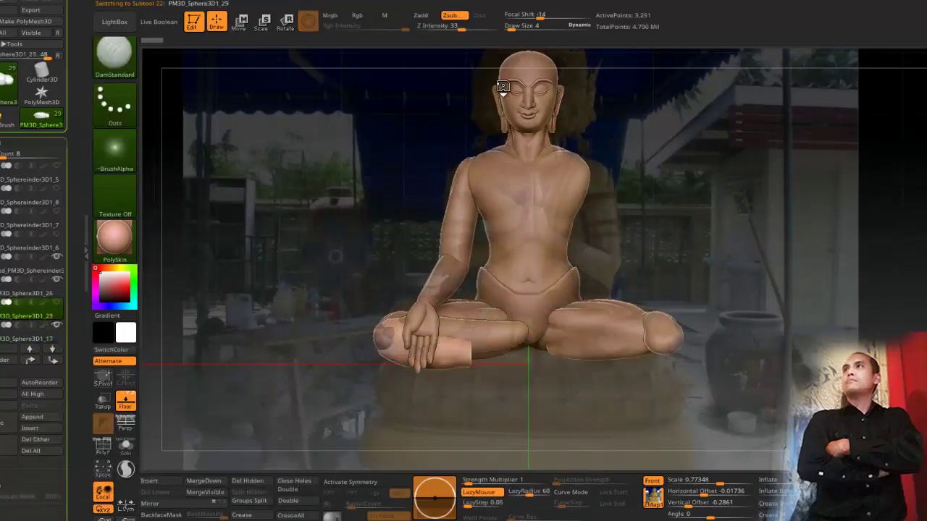
key("5")
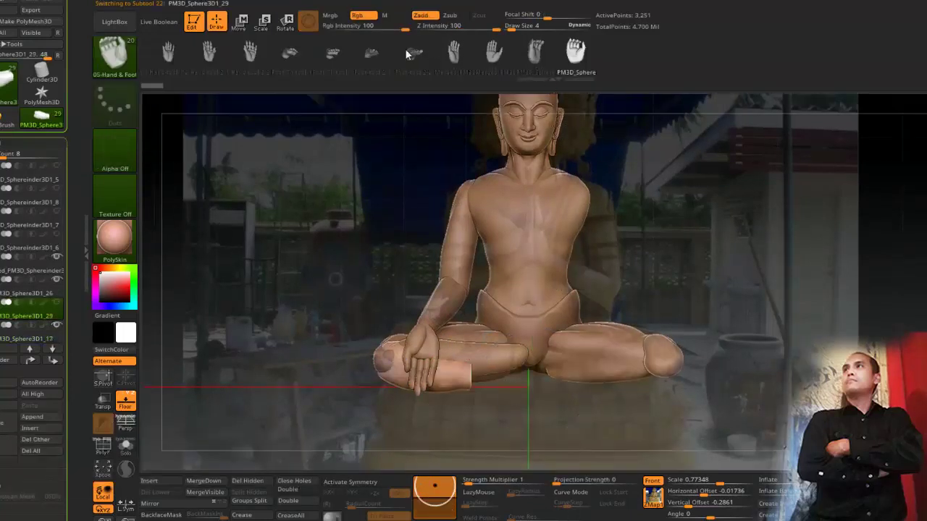
left_click(296, 55)
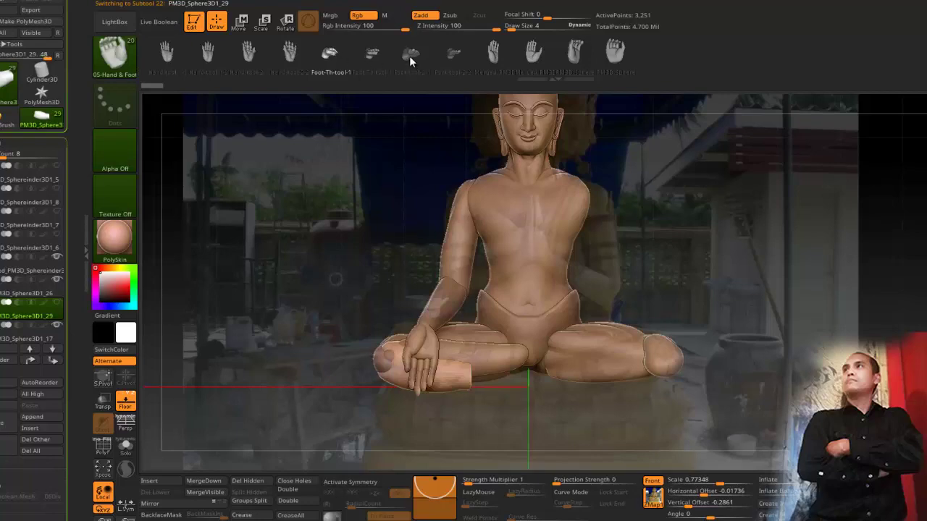
left_click(410, 58)
left_click_drag(427, 239, 505, 337, "alt")
left_click(11, 448)
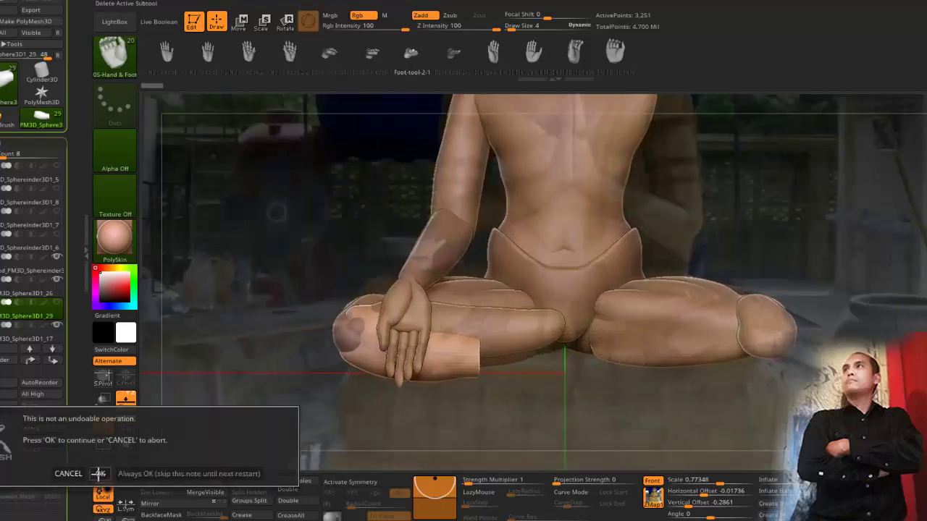
left_click(97, 474)
Step: Try to insert Foot-tool-2-1 at the ankle of the remaining lower leg
left_click(554, 321, "alt")
left_click_drag(554, 321, 479, 339)
mouse_move(352, 270)
left_mouse_down()
mouse_move(326, 252)
mouse_move(346, 259)
left_mouse_up()
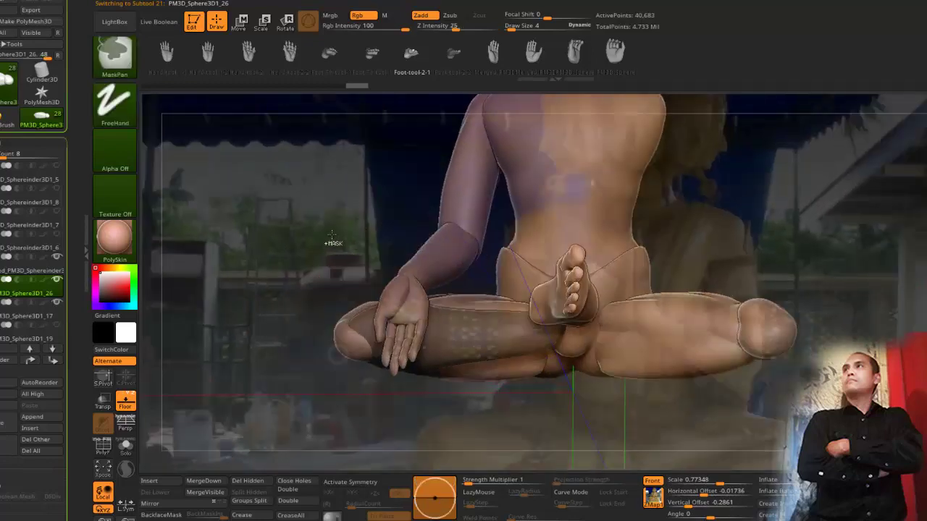
key("ctrl+z")
Step: Insert a Foot-tool-2-2 mesh at the ankle of the lower leg beneath the resting hand
left_click(444, 56)
left_click_drag(556, 326, 490, 331)
left_click_drag(338, 265, 266, 254)
Step: Rotate and move the inserted foot with the gizmo so it continues the shin, toes pointing toward the opposite knee
left_click(239, 24)
left_click(566, 227)
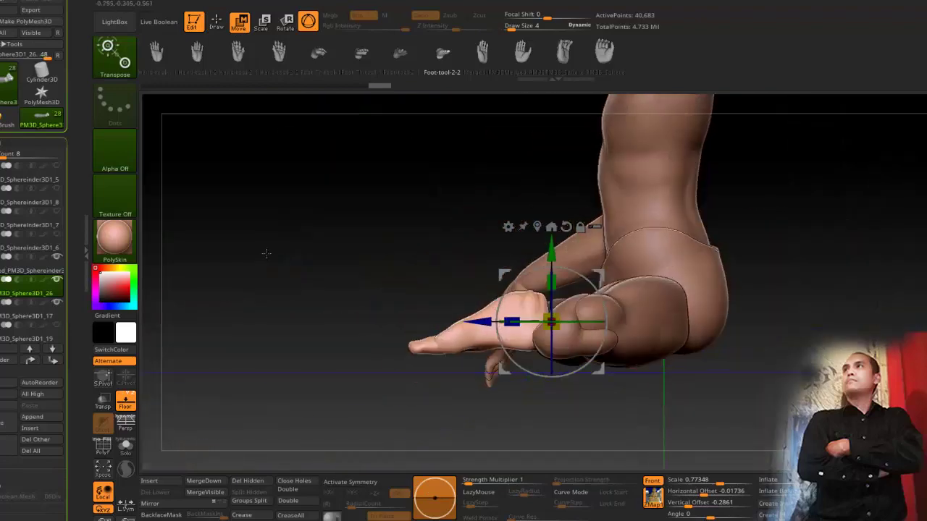
left_click_drag(499, 368, 476, 346)
left_click_drag(401, 362, 463, 337)
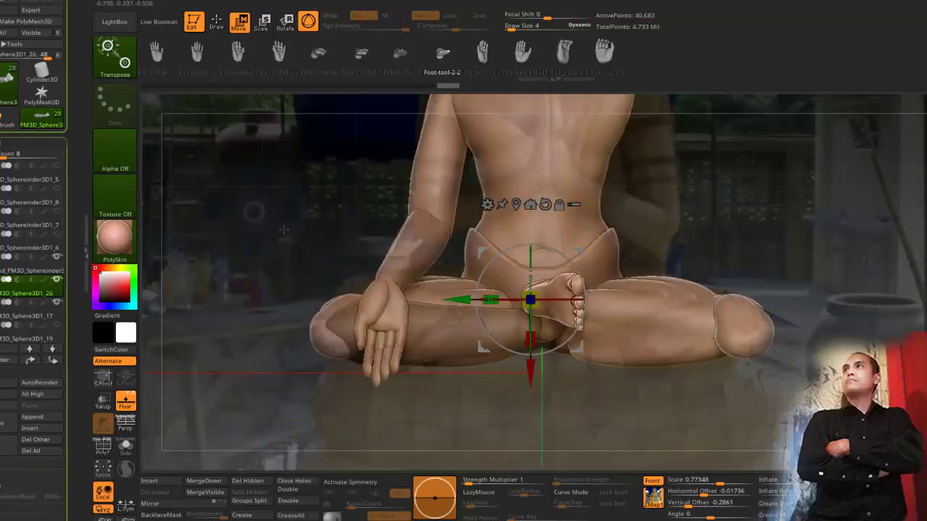
left_click_drag(284, 229, 231, 231, "shift")
left_click_drag(376, 275, 471, 294, "shift")
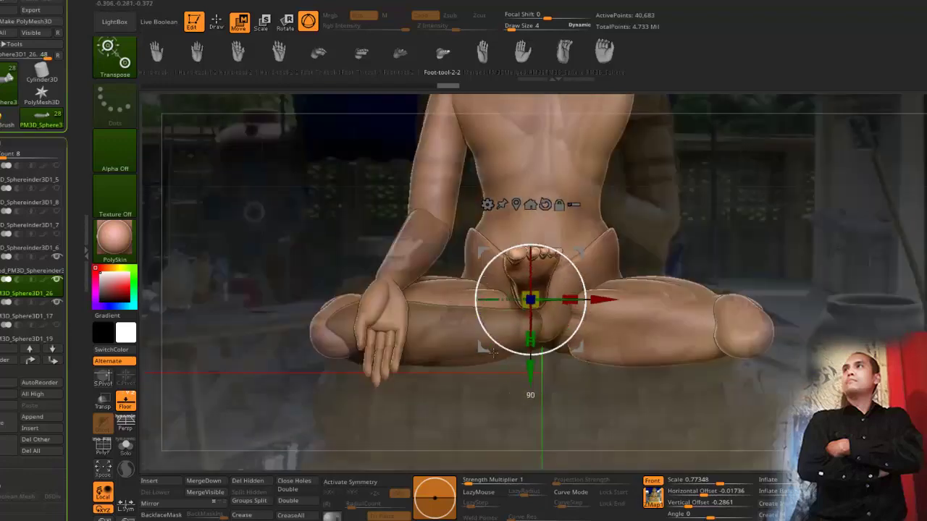
left_click_drag(497, 356, 475, 326)
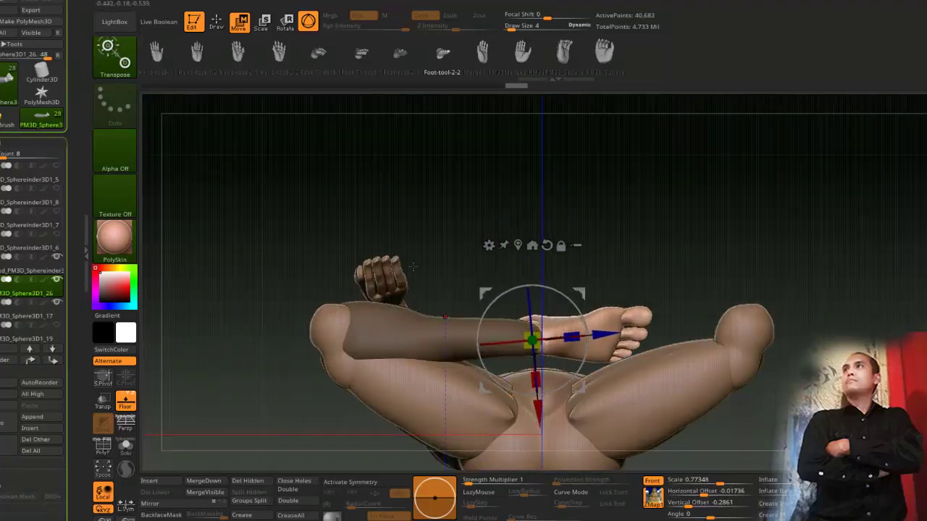
left_click_drag(413, 266, 410, 365, "shift")
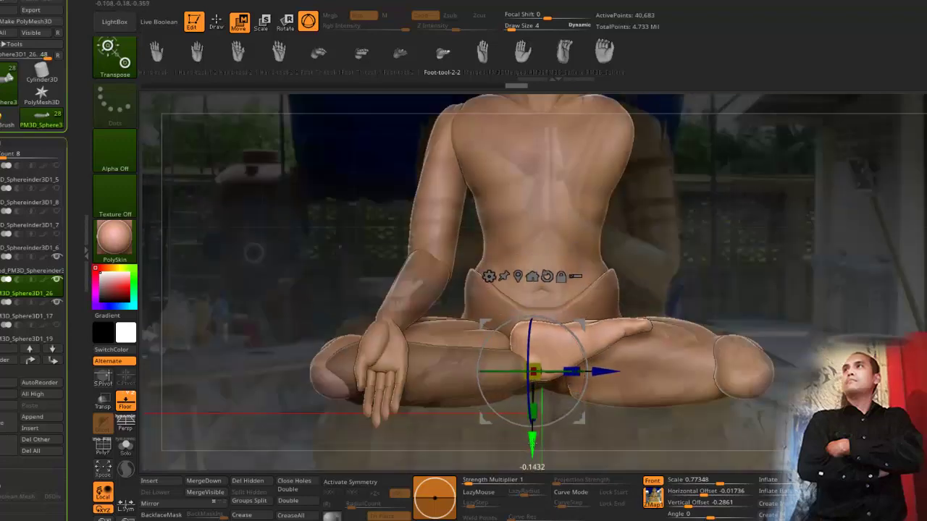
Step: Duplicate and mirror the lower leg with its foot to the other side, and rotate the copy about 12 degrees around the knee
left_click_drag(297, 206, 295, 285)
left_click_drag(247, 218, 301, 403, "ctrl")
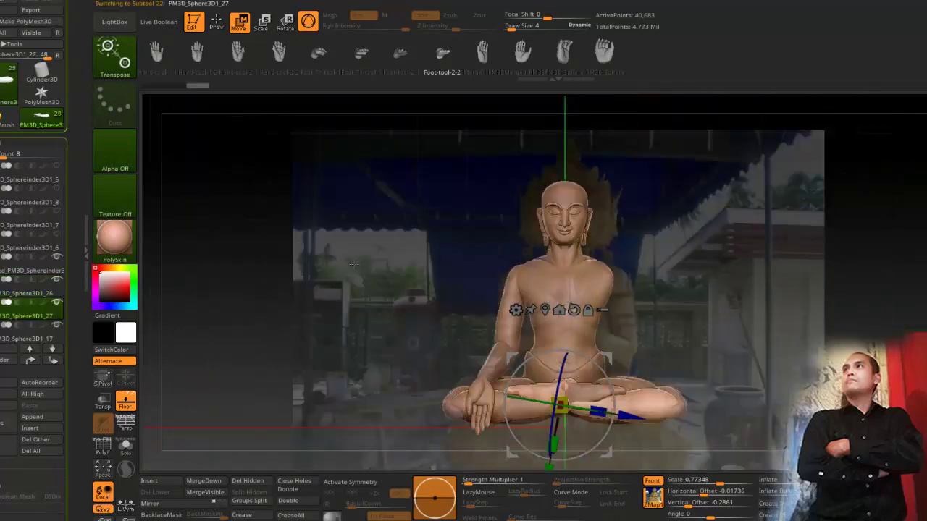
left_click(545, 310)
left_click_drag(423, 273, 444, 317, "alt")
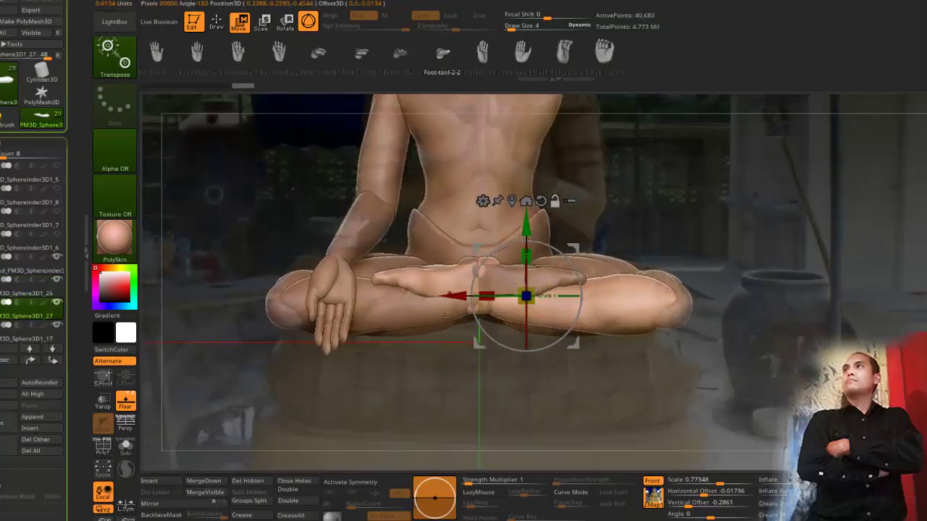
left_click_drag(578, 290, 617, 328, "alt")
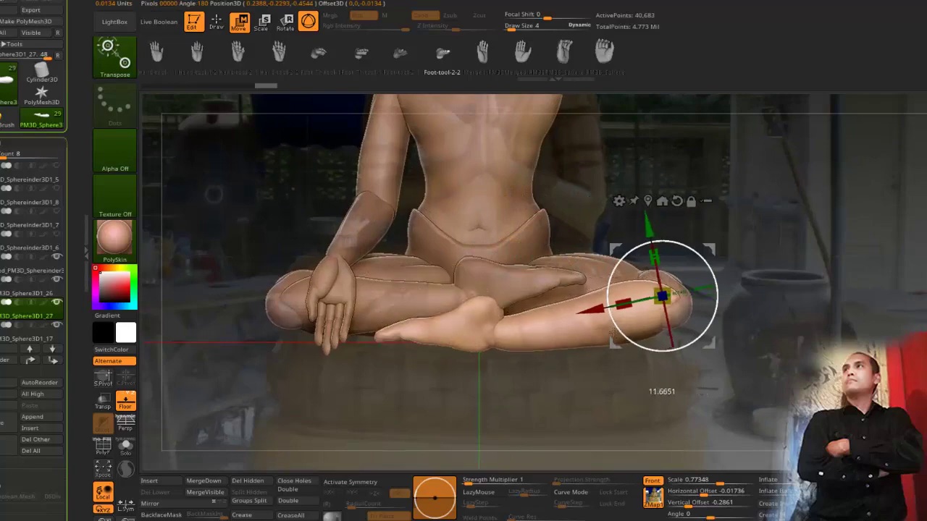
mouse_move(322, 176)
left_mouse_down()
mouse_move(240, 177)
mouse_move(264, 204)
mouse_move(279, 174)
mouse_move(297, 174)
mouse_move(275, 178)
mouse_move(289, 248)
mouse_move(280, 242)
mouse_move(287, 337)
mouse_move(320, 283)
left_mouse_up()
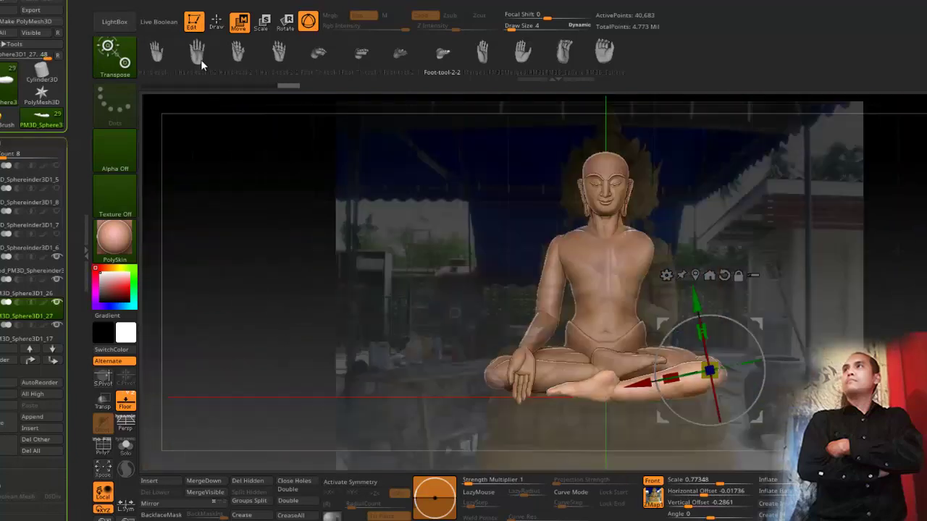
Step: Examine the crossed legs and the hand resting on the knee against the reference photo
left_click(216, 21)
mouse_move(372, 232)
left_mouse_down("alt")
mouse_move(307, 175)
mouse_move(301, 231)
left_mouse_up("alt")
left_click(274, 291, "alt")
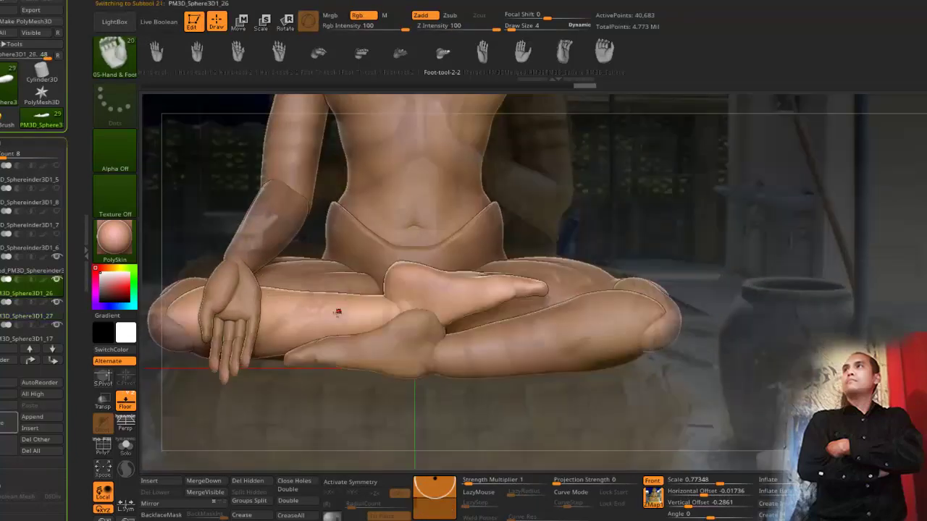
left_click_drag(187, 170, 235, 268)
mouse_move(235, 267)
left_mouse_down()
mouse_move(244, 315)
mouse_move(251, 248)
mouse_move(290, 253)
mouse_move(225, 250)
left_mouse_up()
left_click(320, 323, "alt")
left_click(240, 22)
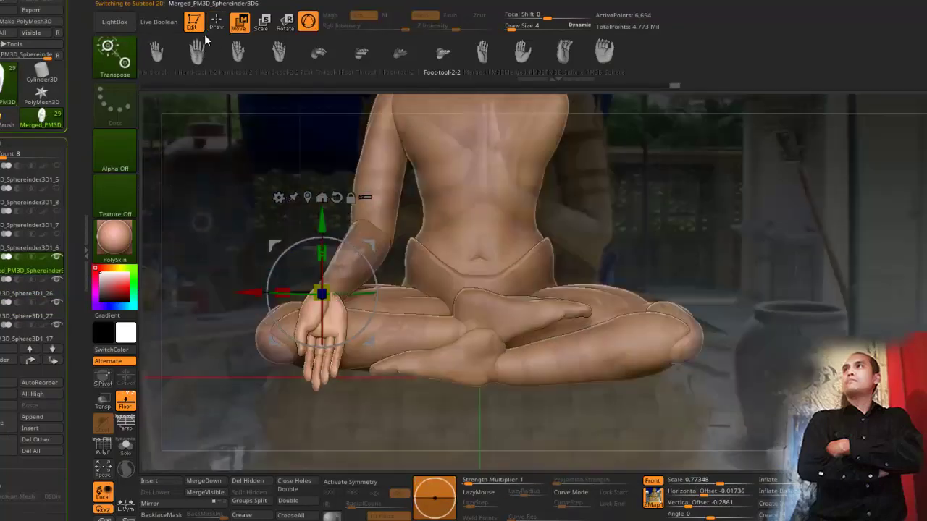
left_click(217, 22)
mouse_move(223, 173)
left_mouse_down("alt")
mouse_move(261, 209)
mouse_move(276, 257)
left_mouse_up("alt")
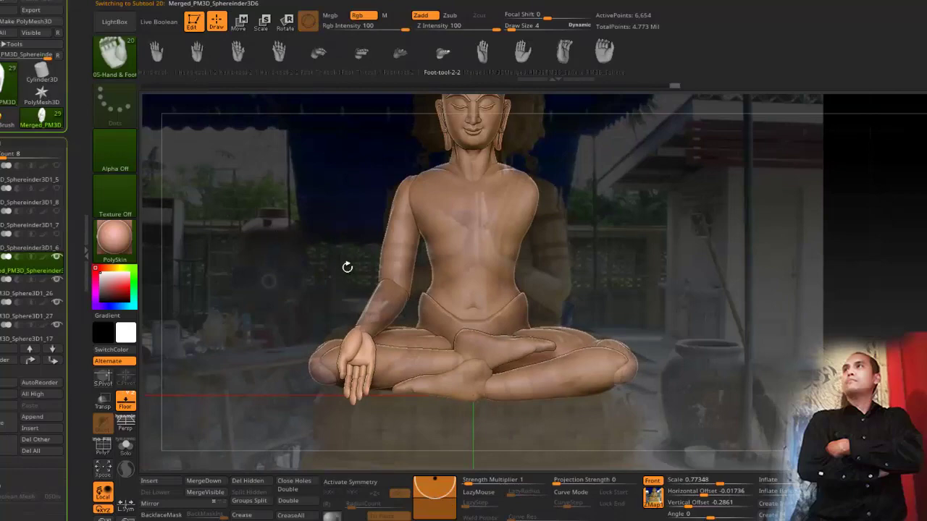
left_click_drag(348, 267, 270, 274)
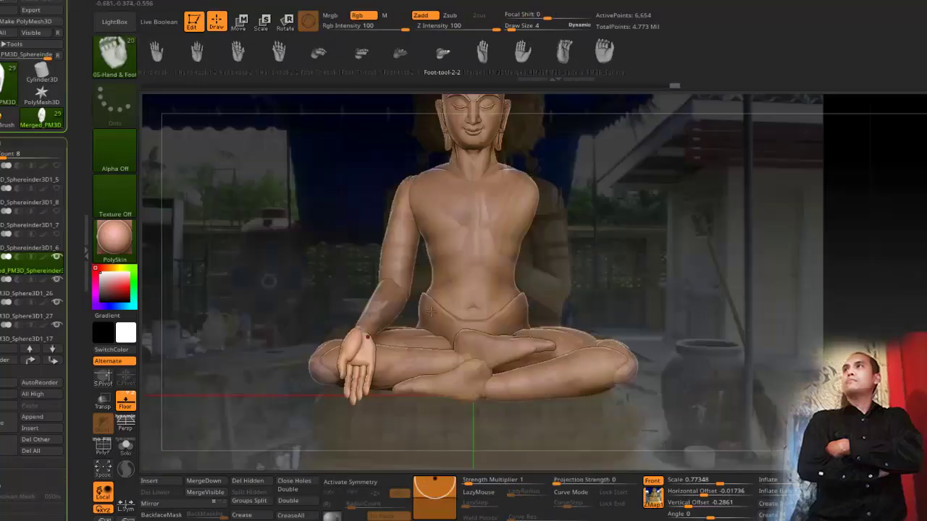
Step: Mirror the upper arm, forearm and open hand to the opposite side of the torso
left_click(379, 262, "alt")
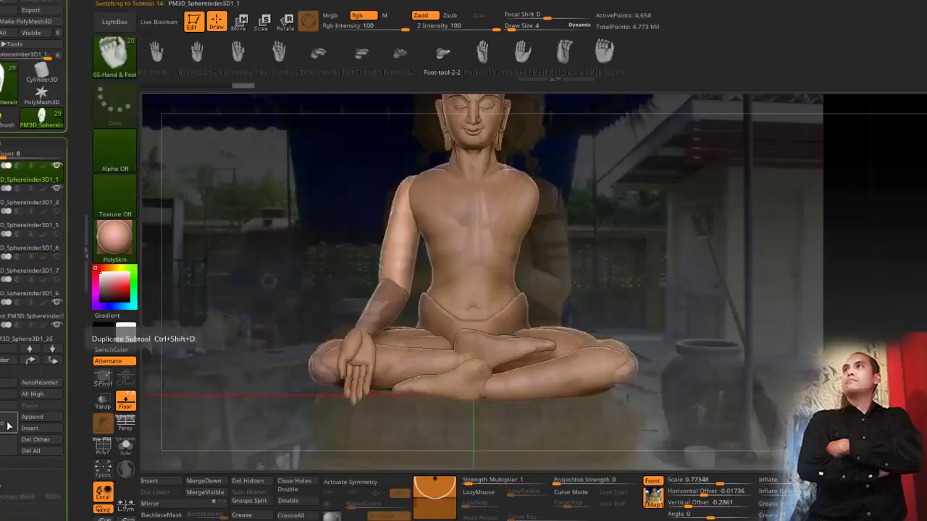
left_click(205, 481)
left_click(160, 505)
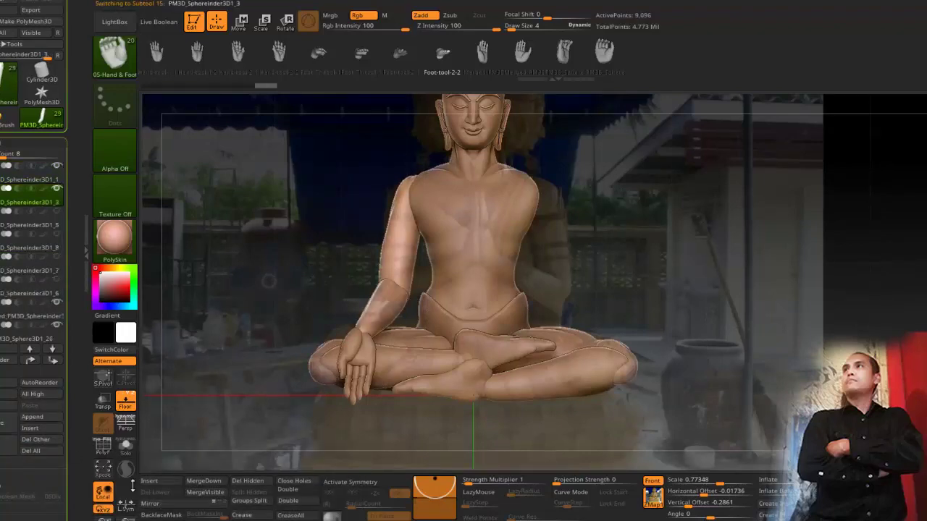
left_click(349, 341, "alt")
left_click(160, 505)
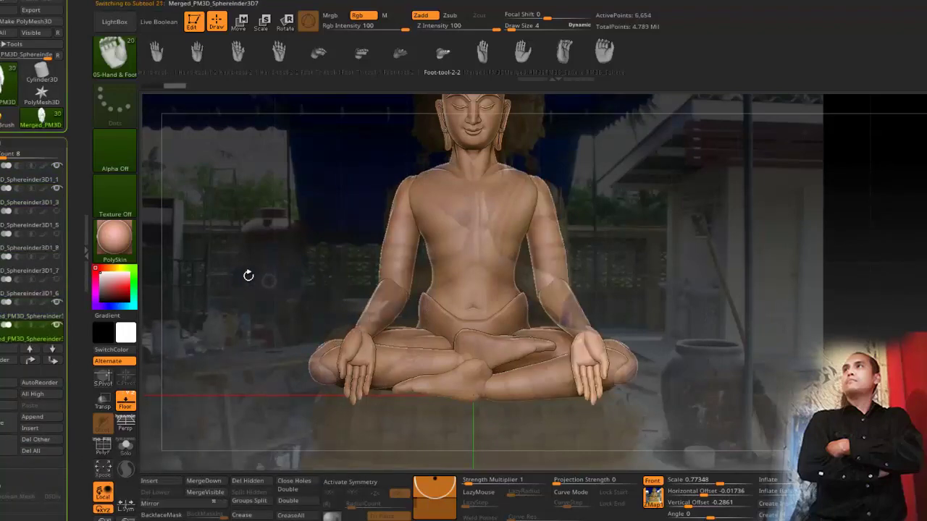
mouse_move(248, 274)
left_mouse_down()
mouse_move(176, 290)
mouse_move(165, 305)
mouse_move(230, 253)
mouse_move(311, 235)
mouse_move(240, 220)
mouse_move(255, 242)
mouse_move(253, 291)
mouse_move(296, 291)
mouse_move(255, 289)
left_mouse_up()
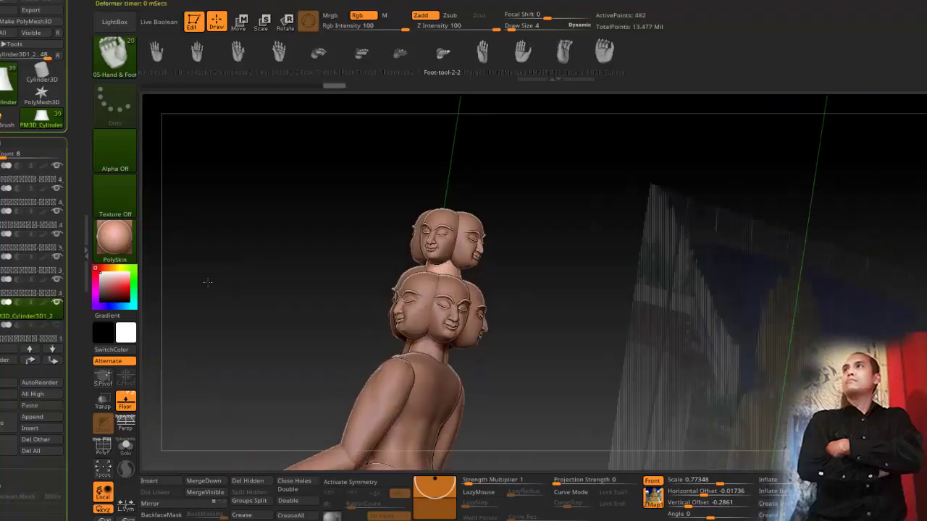
Step: Find the unused hidden sphere part PM3D_Sphere3D1_19 among the subtools and delete it
mouse_move(286, 342)
left_mouse_down()
mouse_move(278, 261)
mouse_move(269, 297)
mouse_move(281, 328)
mouse_move(311, 296)
mouse_move(273, 308)
mouse_move(266, 331)
left_mouse_up()
key("Down")
key("Down")
key("Down")
key("Down")
key("Down")
key("Down")
key("Down")
key("Down")
key("Down")
key("Down")
key("Down")
key("Down")
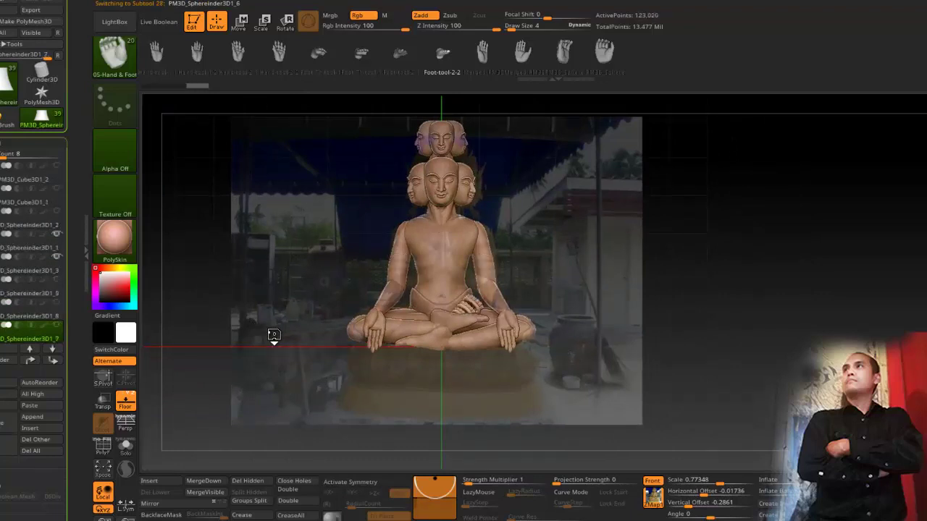
left_click(273, 335, "alt")
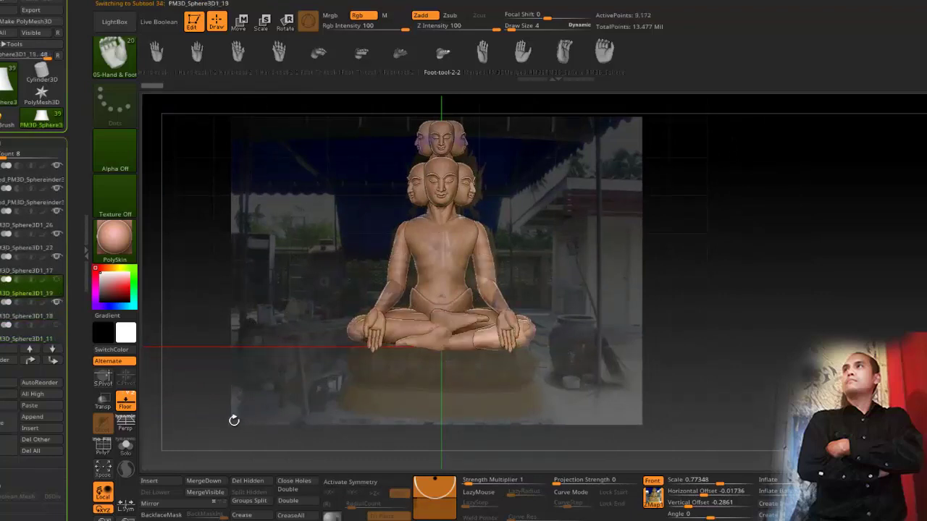
left_click(11, 453)
key("Return")
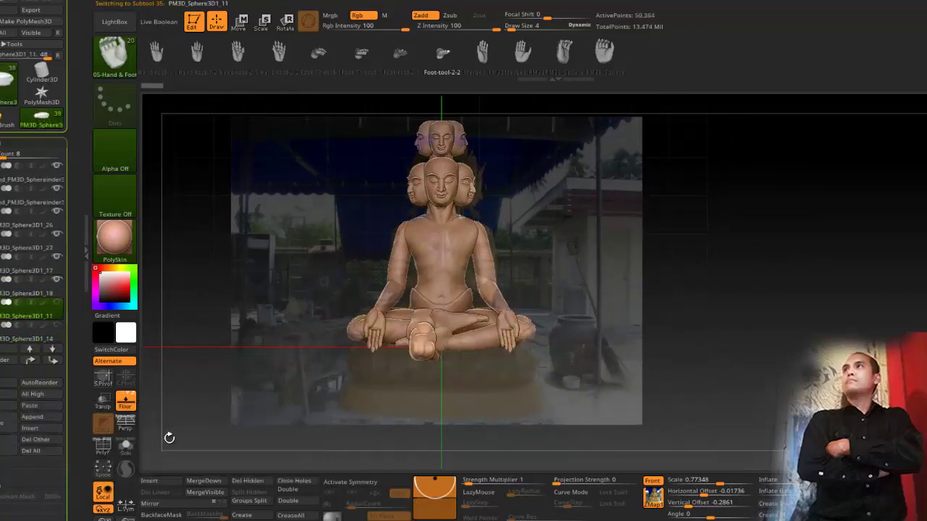
Step: Delete the two leftover hidden sphere subtools, PM3D_Sphere3D1_11 and the one after it
left_click(11, 452)
left_click(99, 467)
left_click(10, 452)
left_click(99, 467)
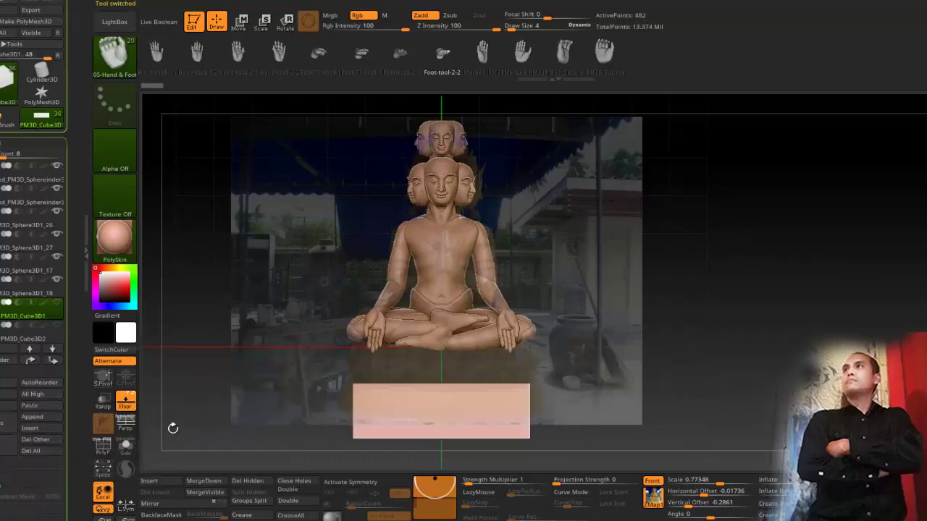
Step: Delete the two old cube base blocks beneath the seated figure
left_click_drag(313, 315, 249, 341, "alt")
left_click(11, 451)
left_click(100, 471)
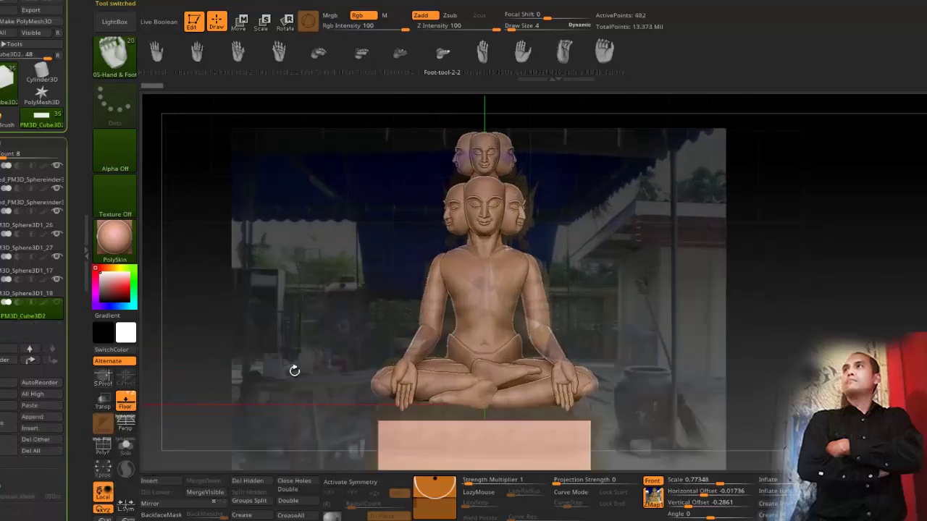
left_click(11, 453)
left_click(100, 469)
Step: Add a Cylinder3D as a new subtool after the main face and move it up to the stacked heads
left_click_drag(308, 292, 268, 317)
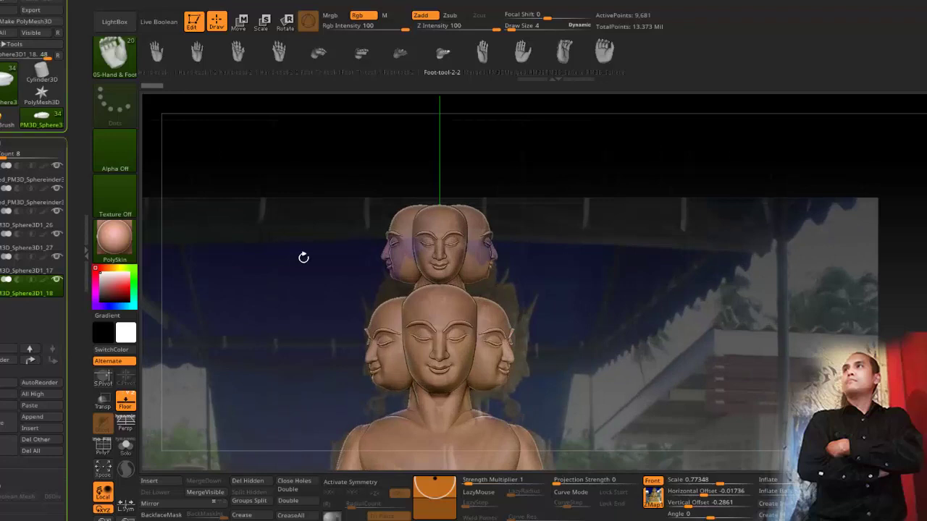
left_click(443, 304, "alt")
left_click(42, 429)
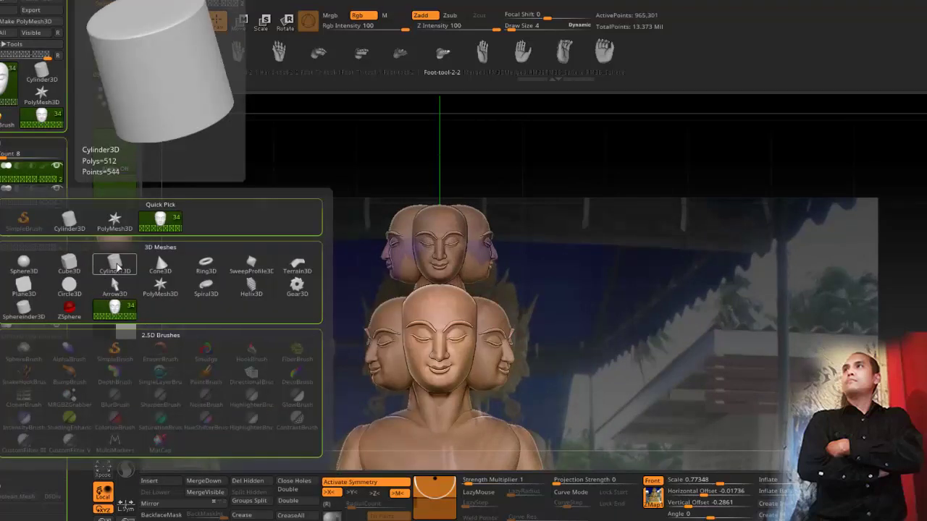
left_click(113, 263)
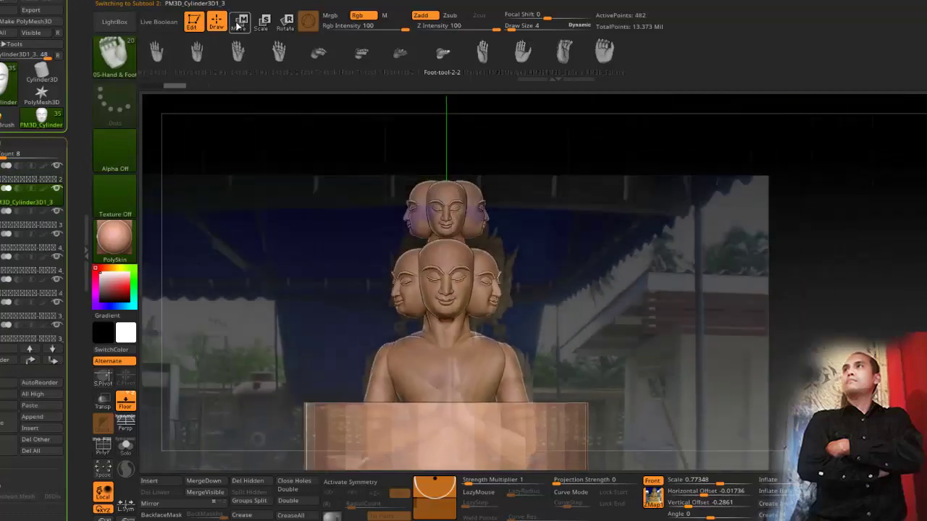
left_click(239, 24)
left_click_drag(445, 466, 444, 166)
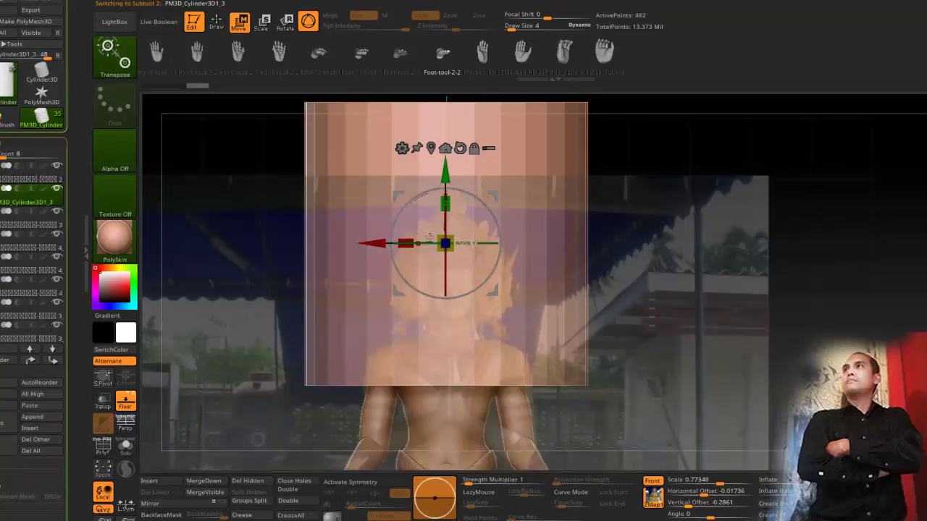
Step: Flatten and shrink the cylinder into a thin band above the lower front face, aligned with it in depth
left_click_drag(445, 204, 445, 326)
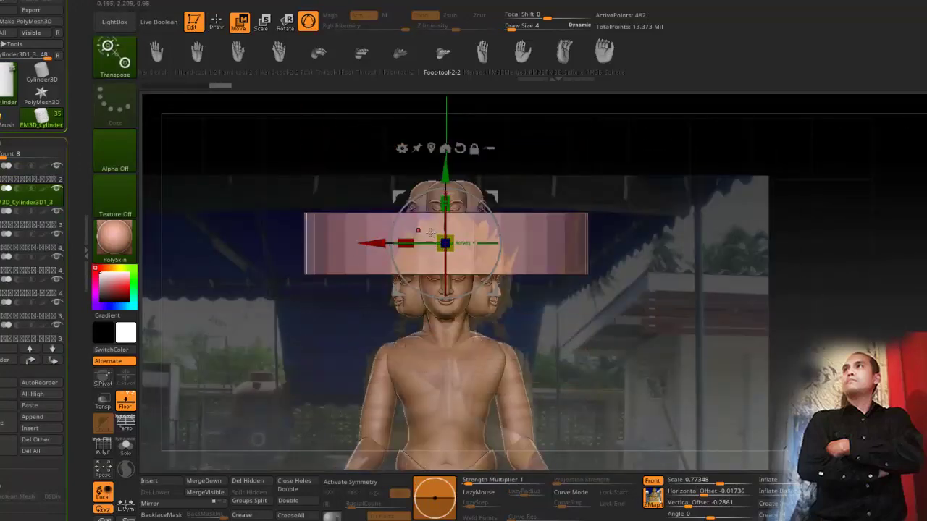
left_click_drag(445, 243, 323, 211)
key("shift+p")
left_click_drag(464, 231, 449, 243)
left_click_drag(283, 206, 329, 206, "shift")
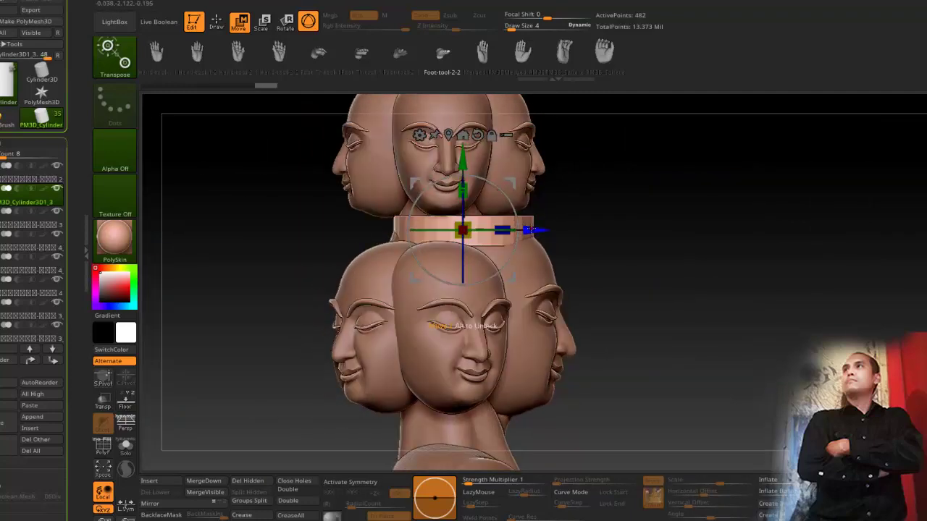
left_click_drag(529, 230, 547, 230)
left_click_drag(347, 149, 304, 152, "shift")
Step: Remesh the flattened cylinder band into a denser mesh and check it from above
left_click(241, 71)
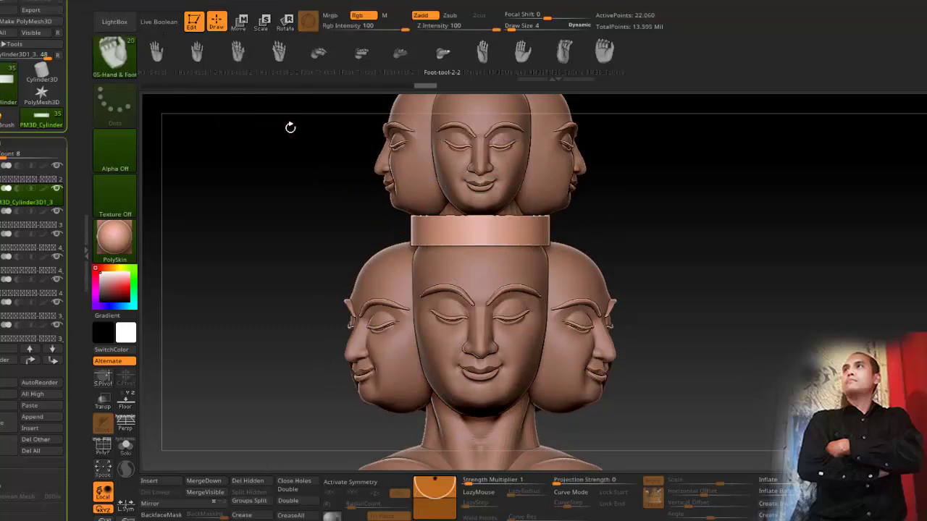
left_click_drag(275, 164, 287, 196)
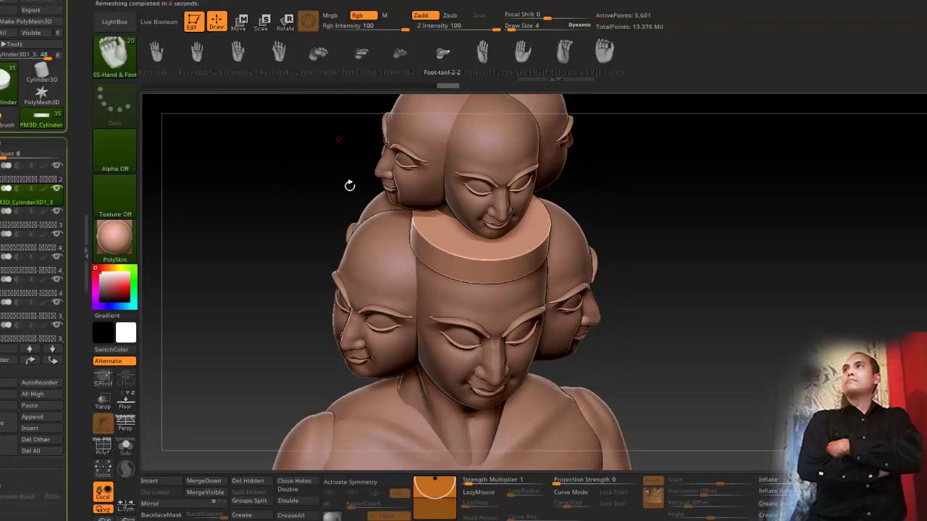
left_click_drag(283, 203, 268, 173, "shift")
left_click(241, 24)
left_click(436, 135)
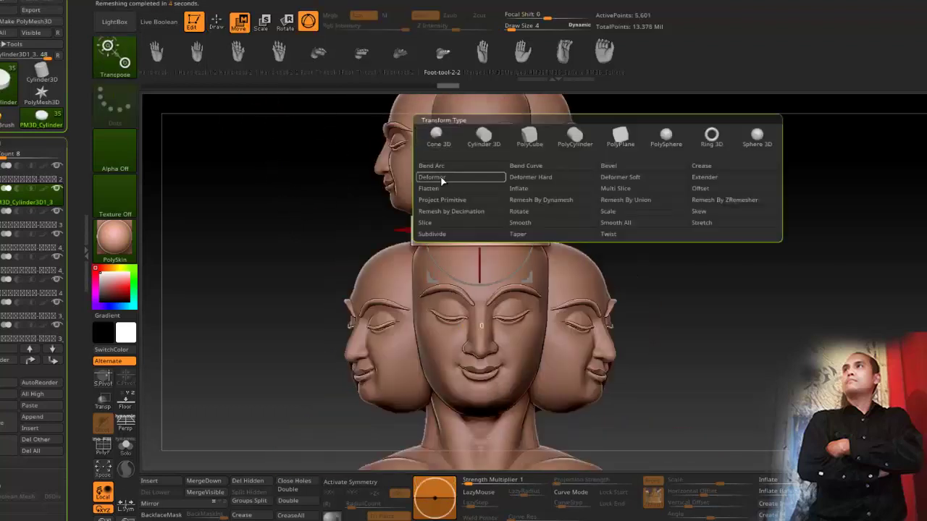
left_click(441, 181)
mouse_move(304, 237)
left_mouse_down("alt")
mouse_move(300, 214)
mouse_move(306, 233)
left_mouse_up("alt")
left_click_drag(375, 218, 579, 248, "ctrl")
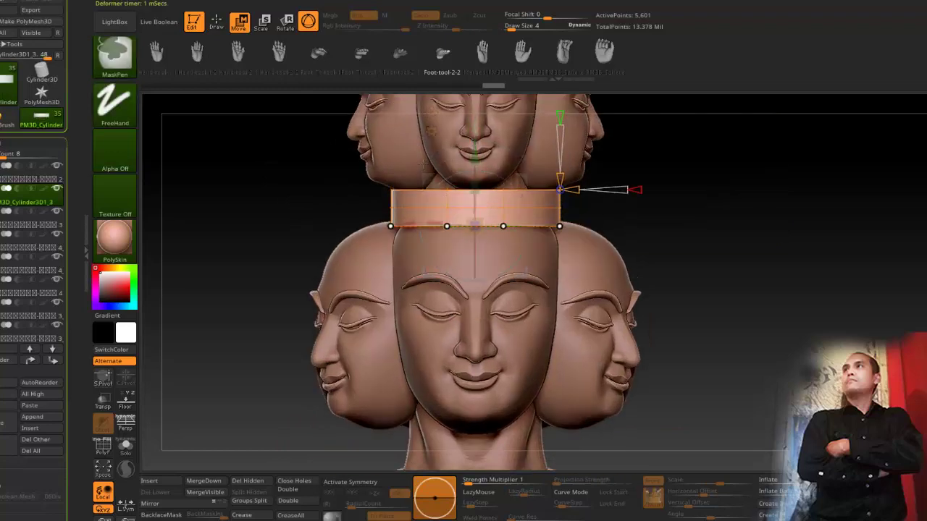
left_click_drag(474, 154, 490, 213)
left_click_drag(353, 165, 279, 152)
key("ctrl+z")
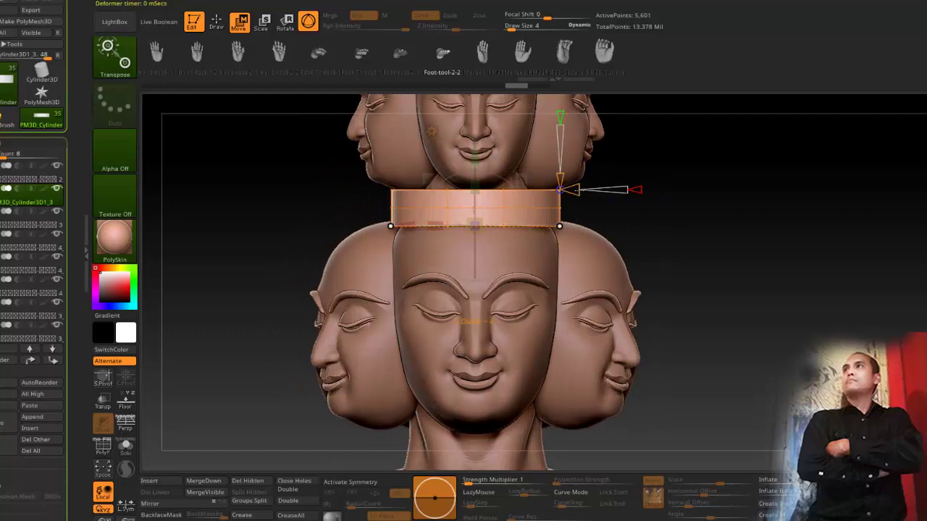
Step: Nudge the band in depth over the lower front head and widen it slightly
left_click_drag(628, 161, 696, 165)
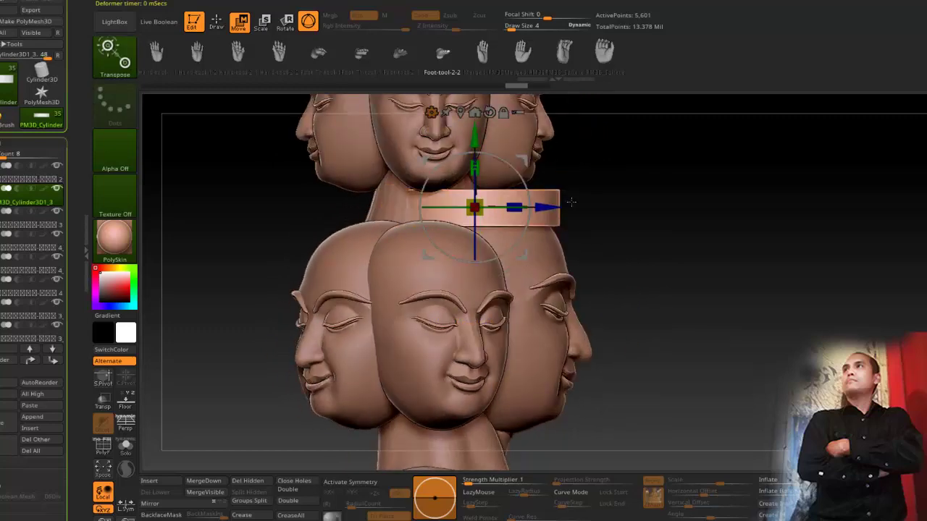
left_click_drag(559, 209, 544, 207)
left_click_drag(577, 217, 505, 226, "shift")
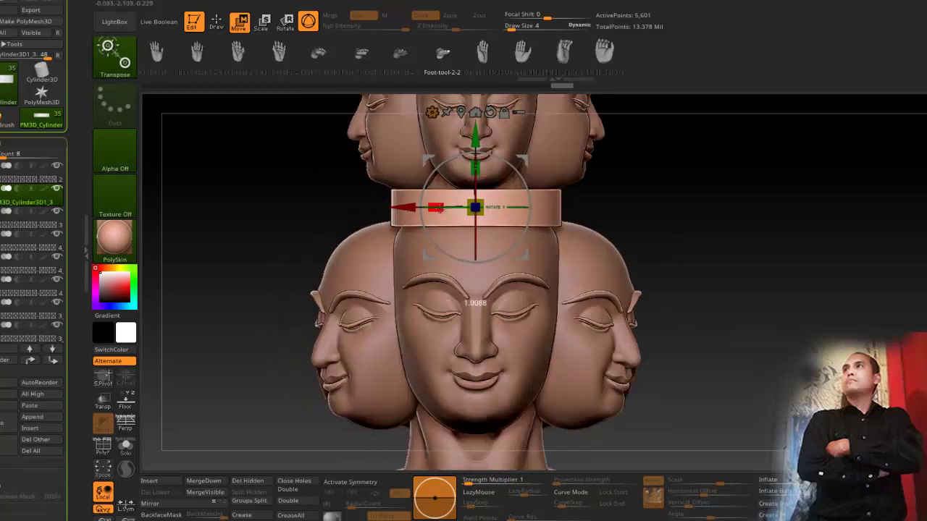
Step: Apply a Deformer to the band and lower its side control points so it arches over the forehead
left_click(432, 113)
left_click(414, 172)
left_click_drag(285, 221, 295, 261, "alt")
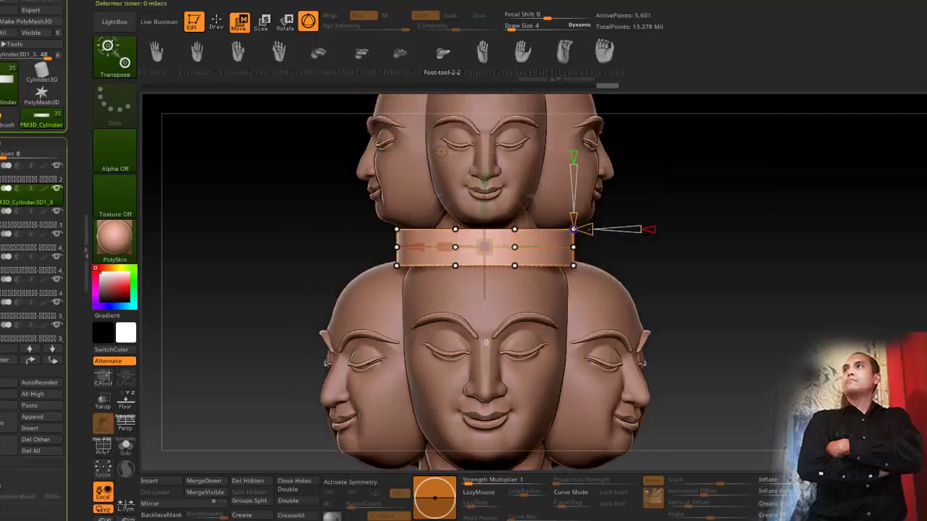
key("ctrl")
left_click_drag(378, 265, 613, 324, "ctrl")
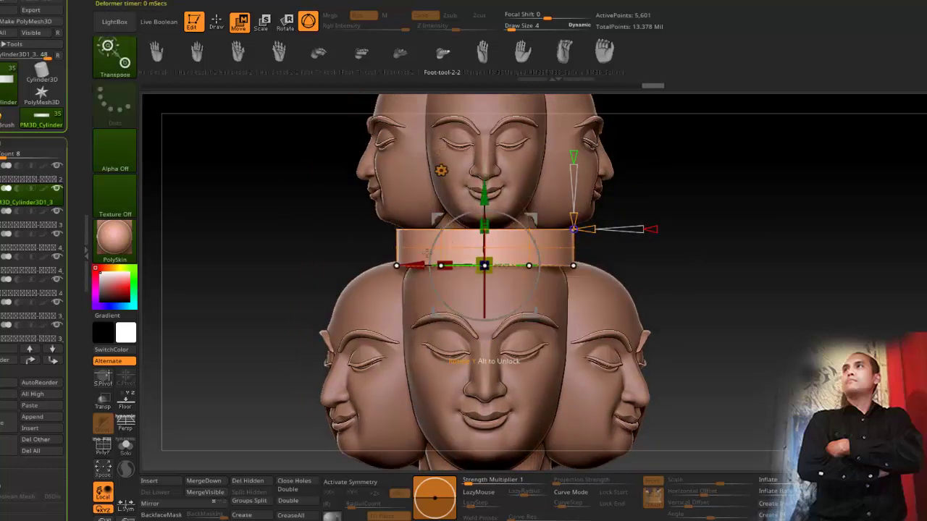
left_click_drag(356, 211, 609, 253, "ctrl")
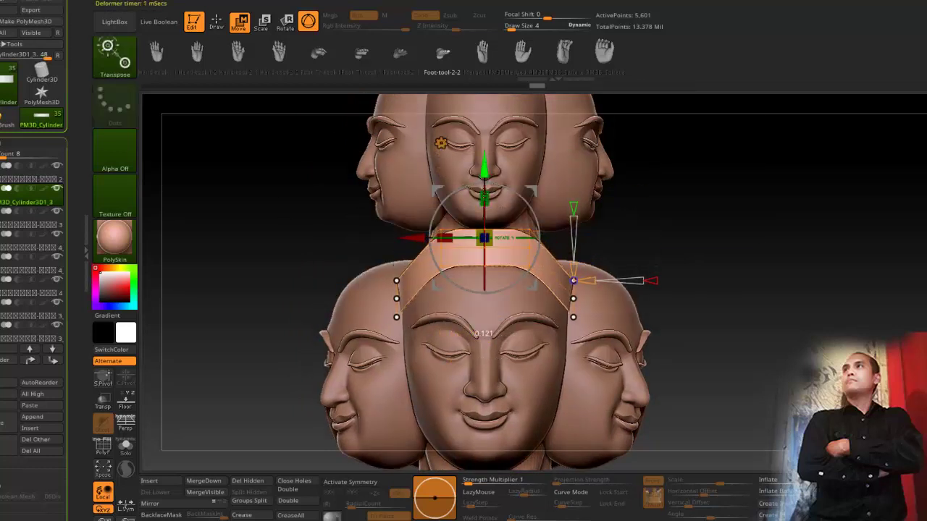
mouse_move(278, 173)
left_mouse_down()
mouse_move(318, 216)
mouse_move(304, 175)
mouse_move(302, 181)
left_mouse_up()
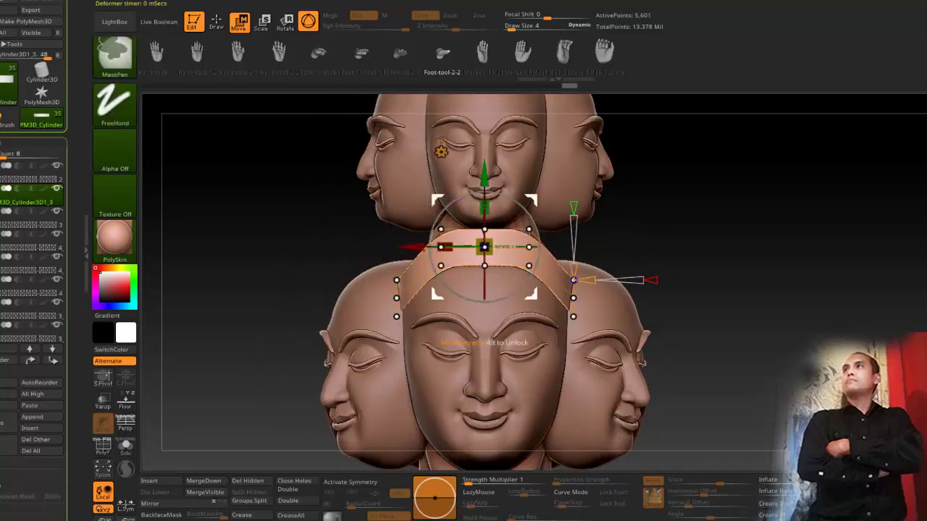
Step: Raise the top centre control point of the band into a rounded peak above the forehead
left_click_drag(552, 234, 533, 232, "ctrl")
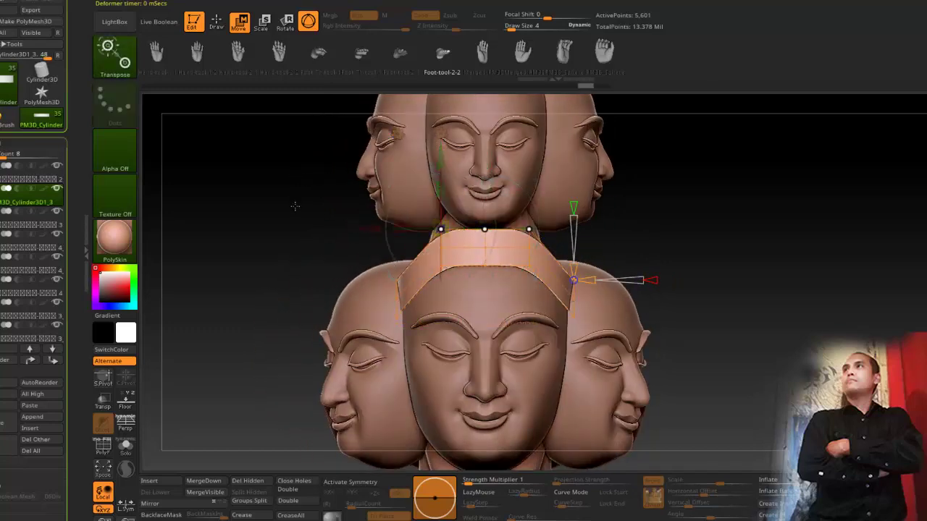
left_click_drag(306, 169, 509, 240, "ctrl")
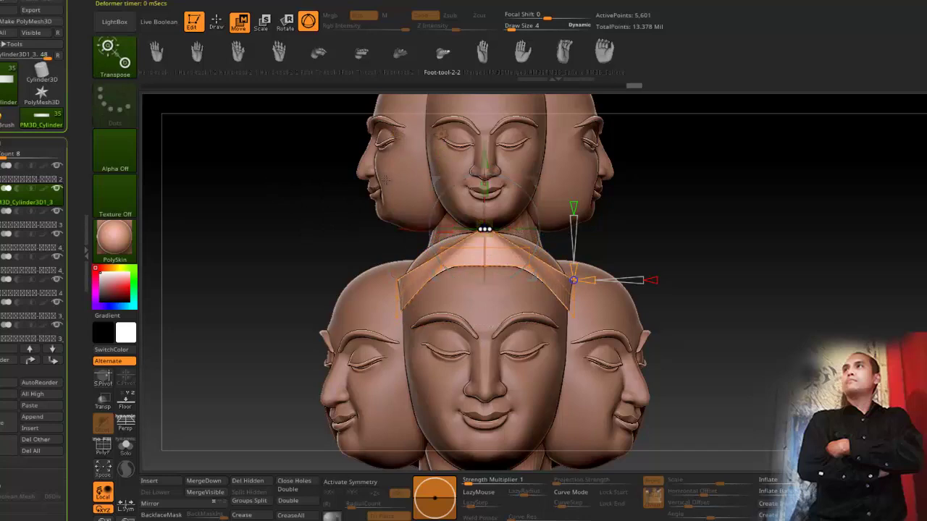
left_click_drag(279, 236, 429, 225, "ctrl")
left_click_drag(505, 241, 506, 243, "ctrl")
left_click_drag(489, 157, 489, 158)
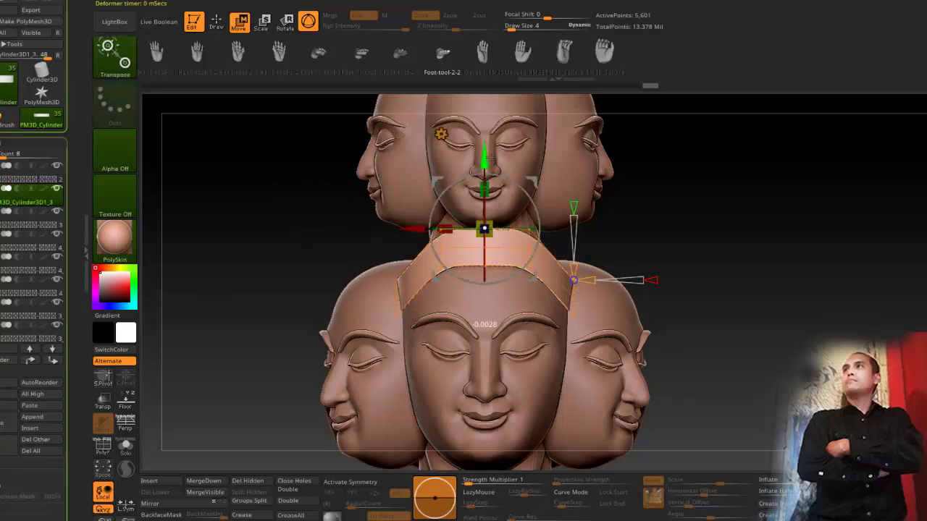
left_click_drag(307, 195, 319, 235)
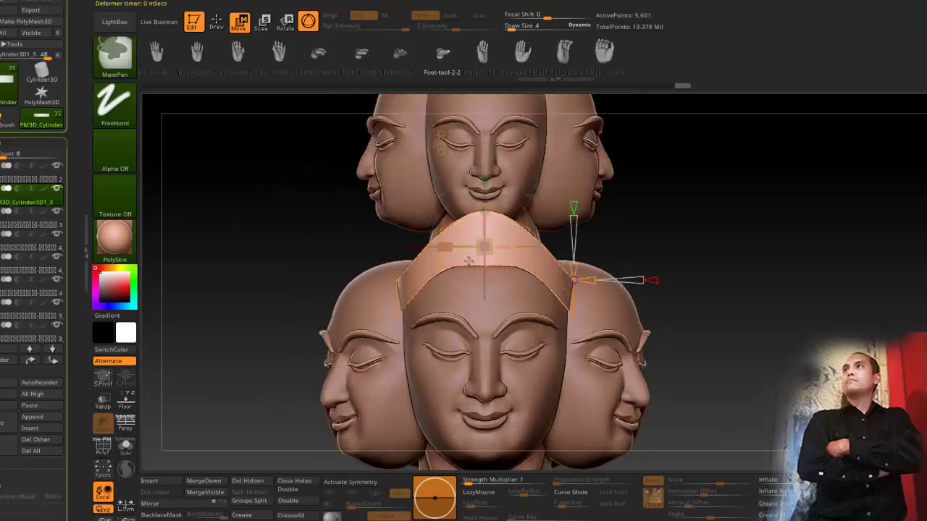
Step: Pull the band's lower centre edge down into a shallow dip on the forehead
left_click_drag(456, 249, 514, 286, "ctrl")
left_click_drag(317, 212, 289, 219)
left_click_drag(289, 219, 313, 251, "ctrl")
left_click_drag(280, 215, 296, 245, "ctrl")
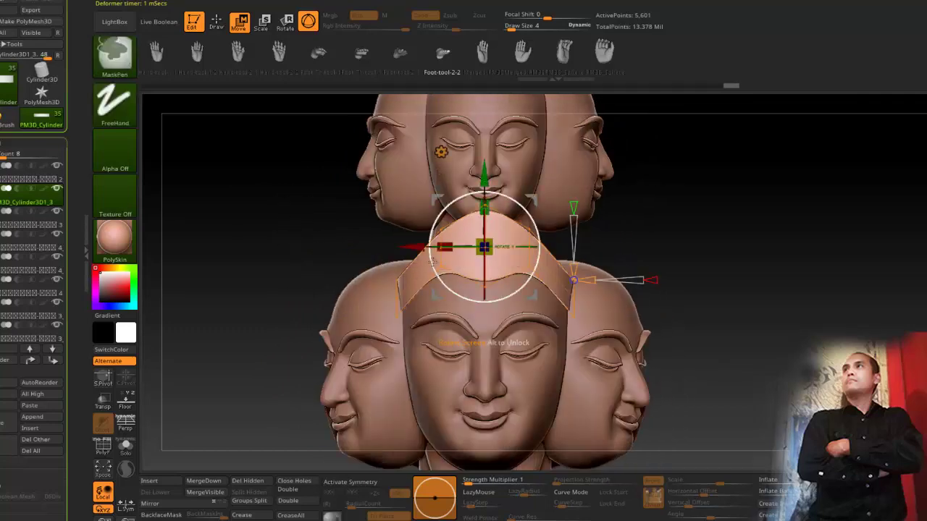
left_click_drag(432, 262, 539, 292, "ctrl")
left_click_drag(340, 209, 360, 205)
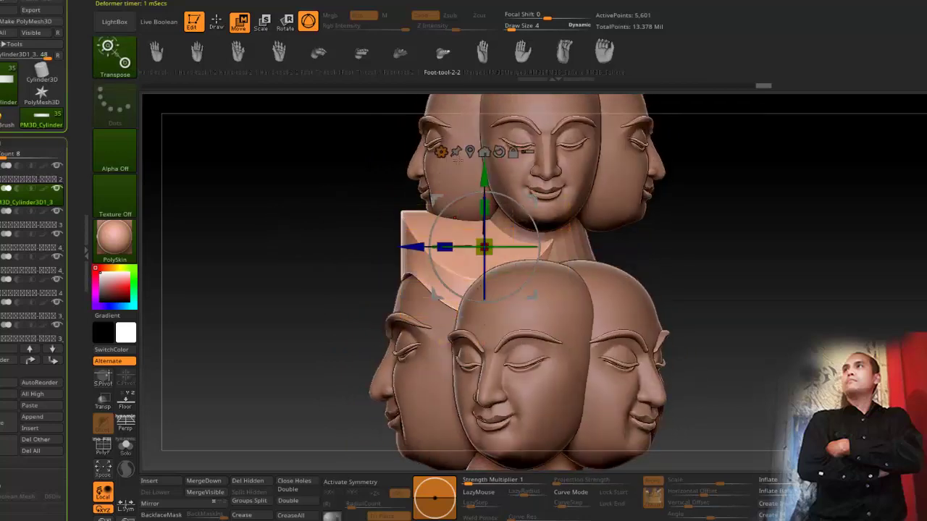
Step: Reshape the band in side view with a new Deformer so its top slopes down toward the back, and remesh it
left_click(469, 152)
left_click(441, 167)
left_click(437, 206)
left_click_drag(607, 158, 499, 344, "ctrl")
left_click_drag(456, 272, 454, 271)
left_click_drag(296, 161, 318, 176, "ctrl")
left_click_drag(565, 167, 443, 233, "ctrl")
left_click_drag(460, 138, 466, 147)
mouse_move(279, 173)
left_mouse_down()
mouse_move(315, 187)
mouse_move(363, 179)
left_mouse_up()
left_click(217, 22)
mouse_move(239, 205)
left_mouse_down("alt")
mouse_move(270, 143)
mouse_move(269, 205)
mouse_move(246, 132)
left_mouse_up("alt")
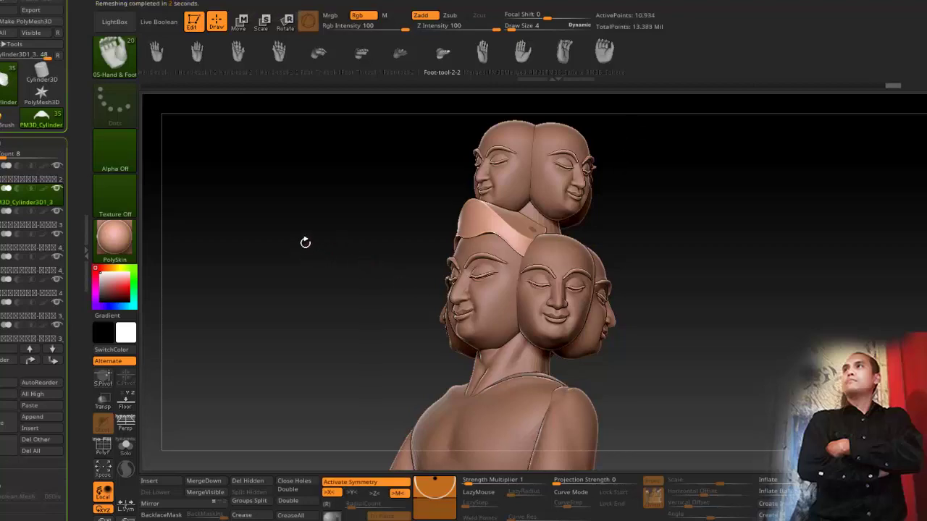
Step: Apply another Deformer to the band and pull its top front edge forward into an outward flare
mouse_move(322, 233)
left_mouse_down()
mouse_move(376, 243)
mouse_move(289, 225)
mouse_move(288, 244)
mouse_move(339, 332)
mouse_move(336, 377)
left_mouse_up()
left_click(242, 24)
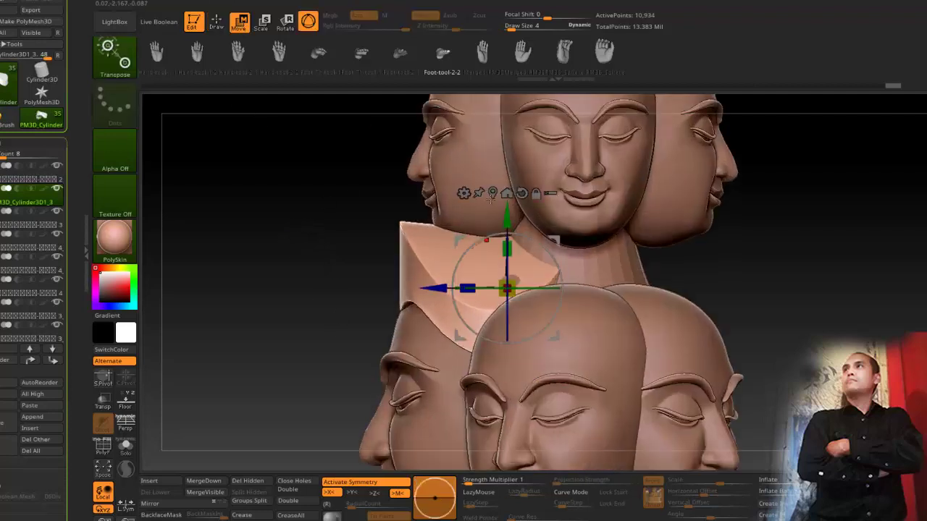
left_click(493, 194)
left_click(447, 194)
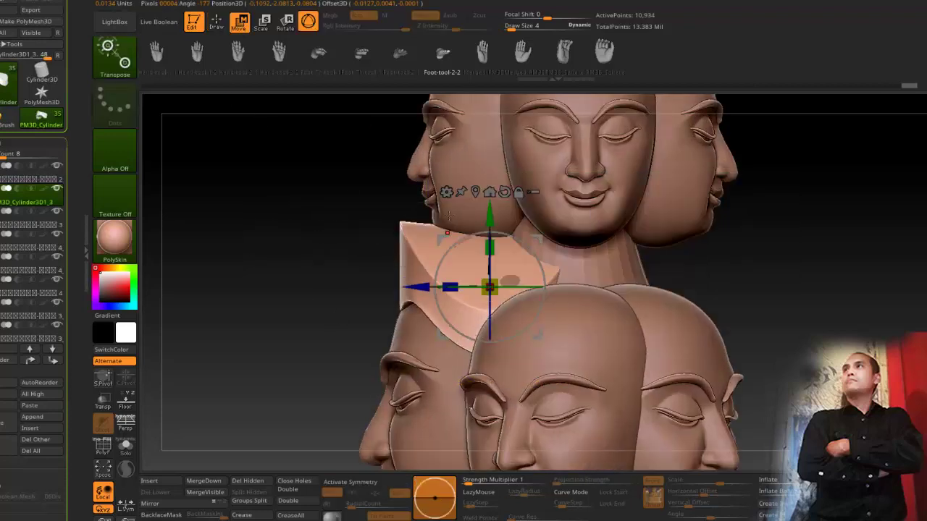
left_click(476, 193)
left_click(448, 193)
left_click_drag(362, 254, 331, 307)
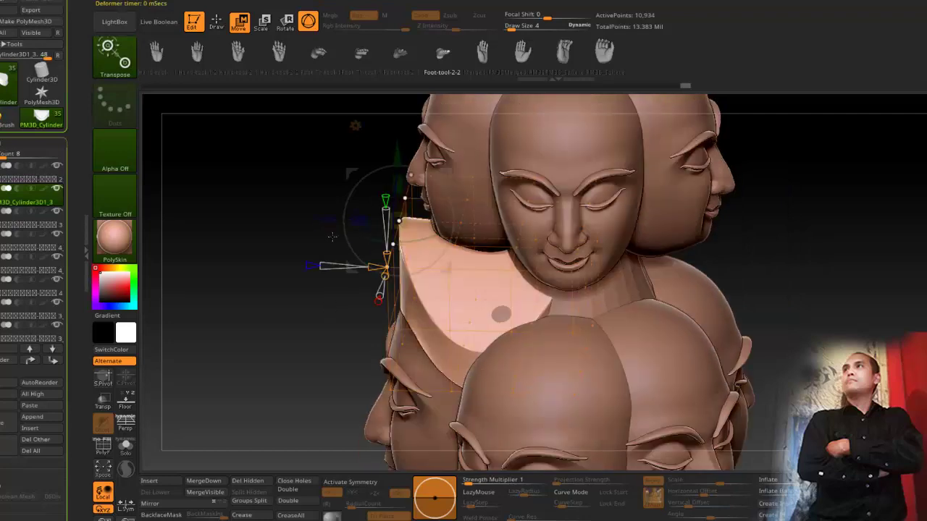
left_click_drag(325, 266, 311, 266)
left_click_drag(289, 250, 276, 204, "shift")
Step: Lower the band's upper control points behind the front peak and finish the deformation
left_click_drag(241, 139, 254, 176, "ctrl")
left_click_drag(440, 179, 478, 238, "ctrl")
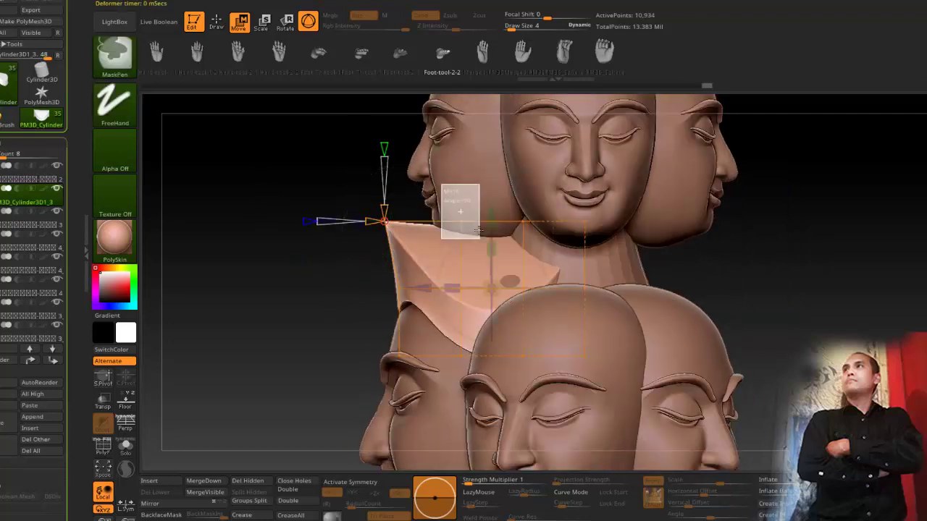
left_click_drag(462, 153, 462, 167)
left_click_drag(243, 168, 308, 184)
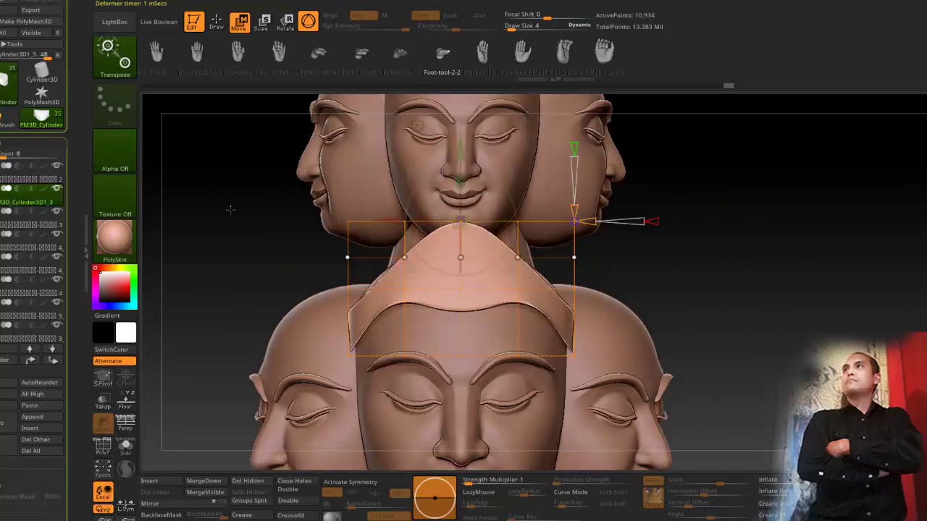
mouse_move(230, 208)
left_mouse_down()
mouse_move(323, 205)
mouse_move(210, 201)
mouse_move(206, 174)
mouse_move(236, 124)
mouse_move(238, 101)
left_mouse_up()
left_click(216, 22)
mouse_move(261, 145)
left_mouse_down()
mouse_move(199, 160)
mouse_move(276, 239)
mouse_move(209, 198)
mouse_move(250, 214)
left_mouse_up()
left_click_drag(254, 216, 256, 145, "alt")
left_click_drag(279, 239, 307, 244)
Step: Try duplicating the crown band and turning the copy around the tier toward the neighbouring face
left_click(1, 430)
left_click(25, 219)
left_click(240, 24)
left_click_drag(307, 142, 326, 288, "alt")
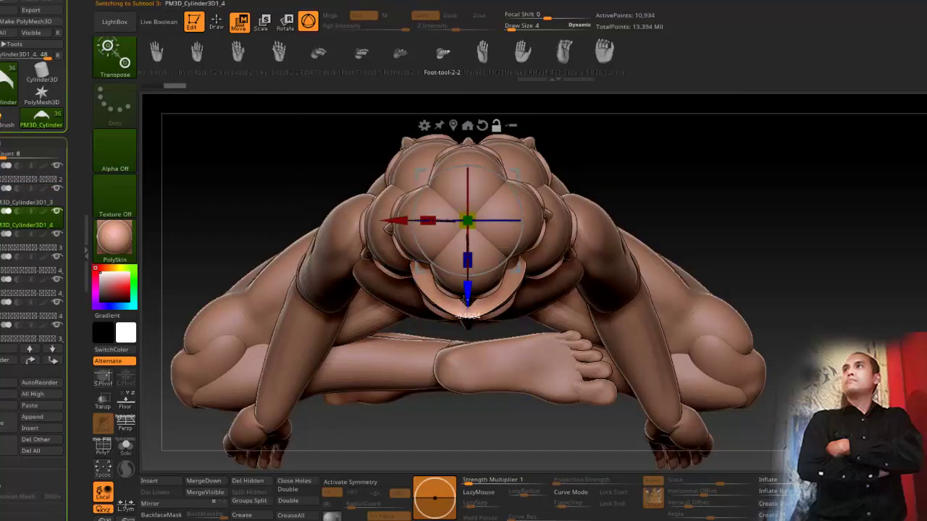
left_click_drag(465, 301, 465, 310)
left_click(104, 400)
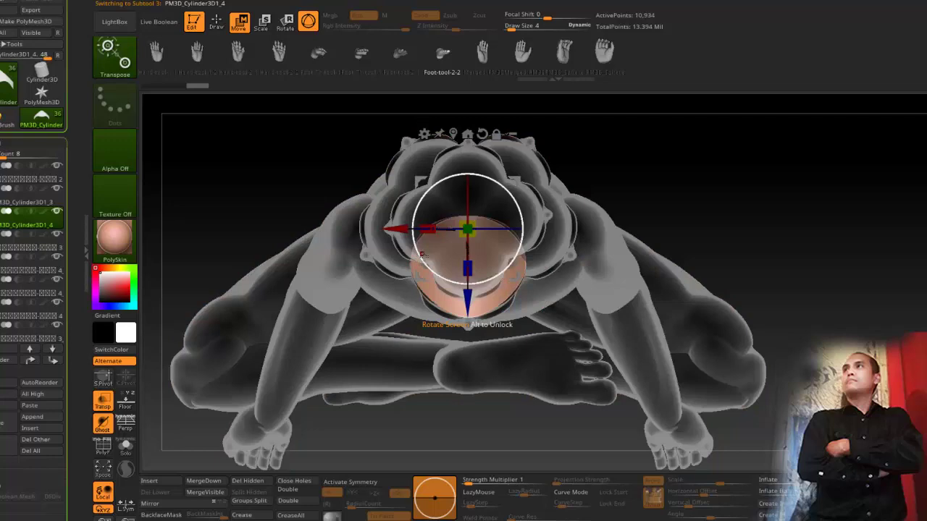
left_click_drag(422, 254, 415, 293)
left_click_drag(307, 224, 286, 255)
left_click_drag(494, 265, 493, 274)
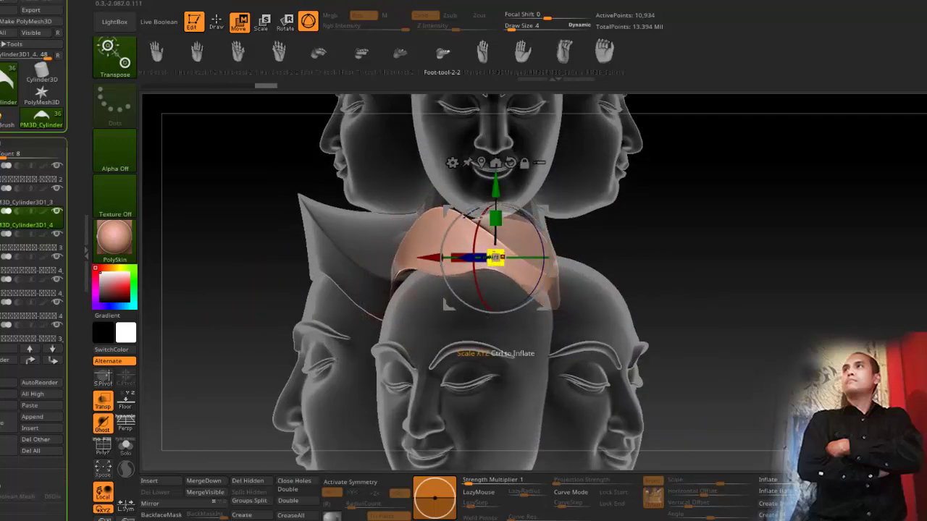
Step: Try fitting the duplicated band over the neighbouring head, and delete the copy
left_click_drag(289, 223, 372, 227)
left_click_drag(565, 258, 575, 259)
left_click_drag(739, 242, 615, 233)
left_click_drag(334, 228, 299, 222)
left_click_drag(438, 258, 444, 258)
left_click_drag(517, 186, 516, 193)
left_click_drag(321, 212, 282, 228)
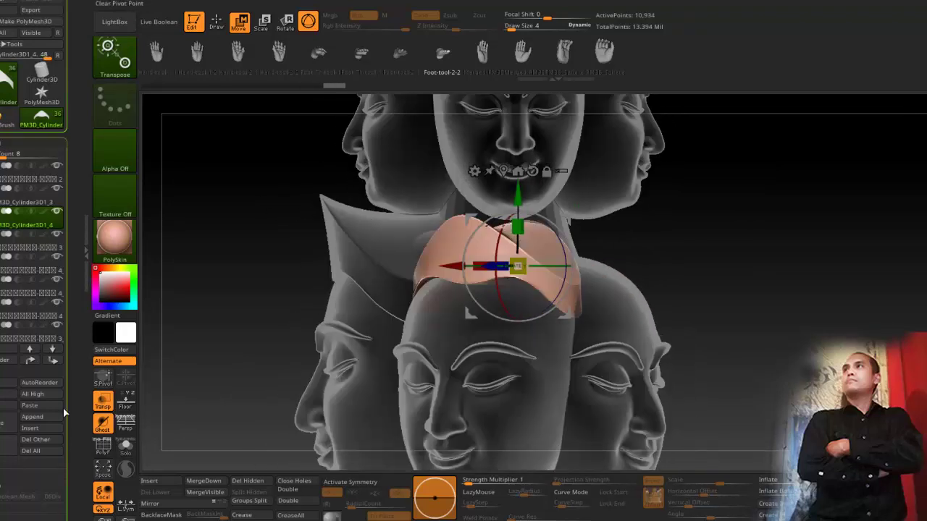
left_click(8, 446)
left_click(97, 478)
Step: Merge the crown band with the lower tier's front face, and duplicate the merged mesh
left_click_drag(232, 250, 275, 199, "alt")
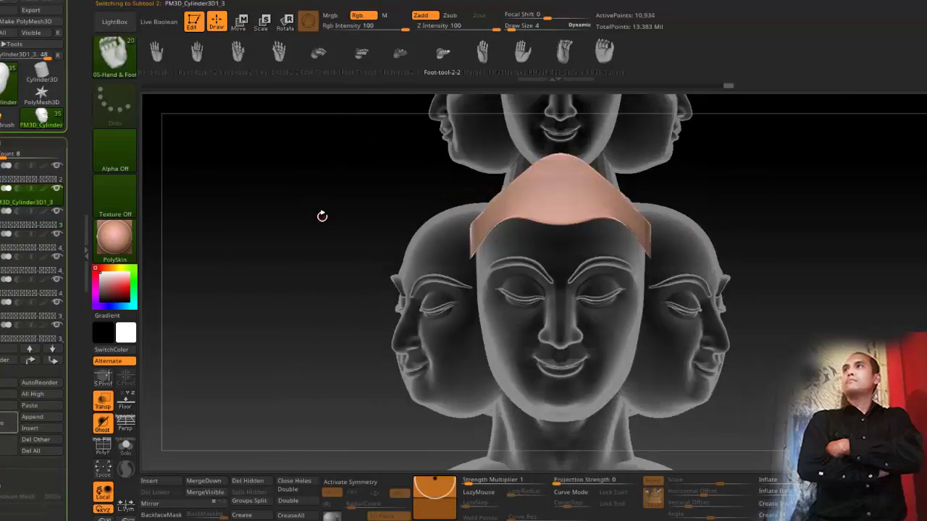
key("Up")
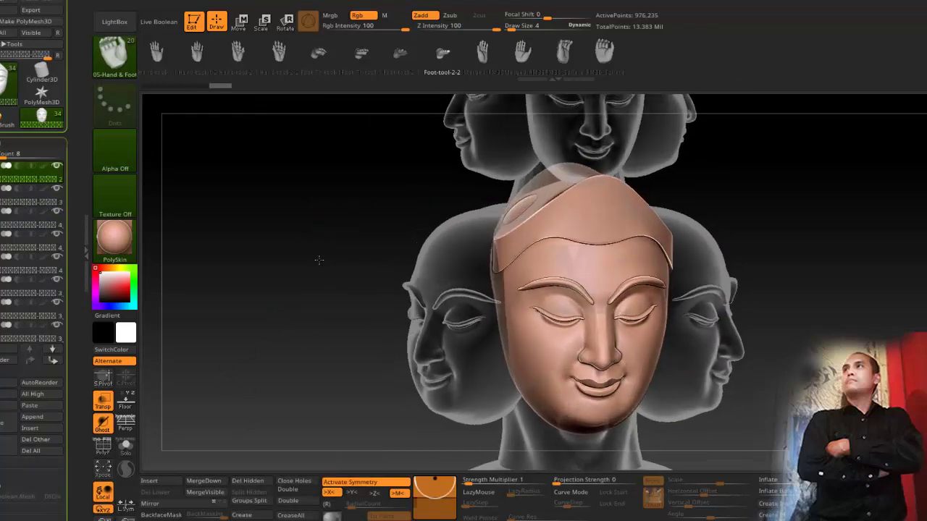
left_click(2, 428)
key("Down")
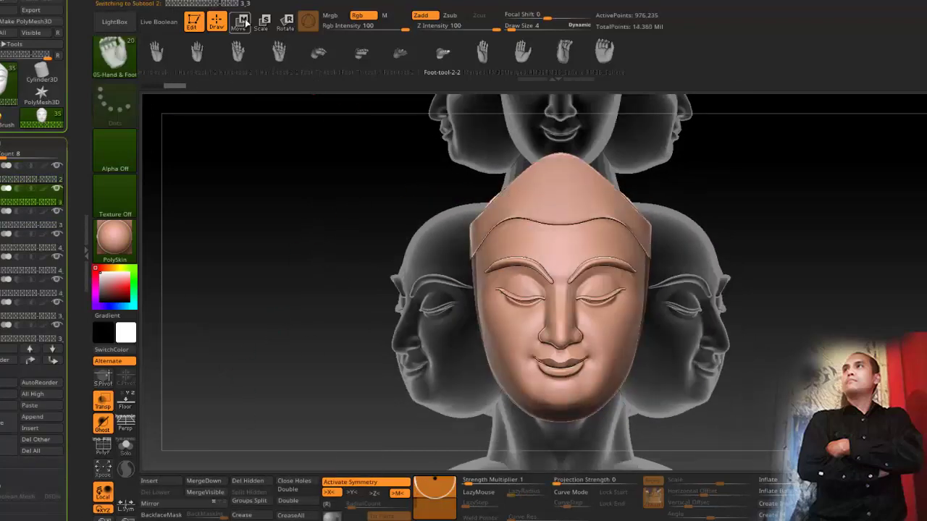
Step: Rotate the duplicated crowned face around the vertical axis and position it on the side of the lower tier
key("w")
left_click_drag(366, 144, 326, 52, "shift")
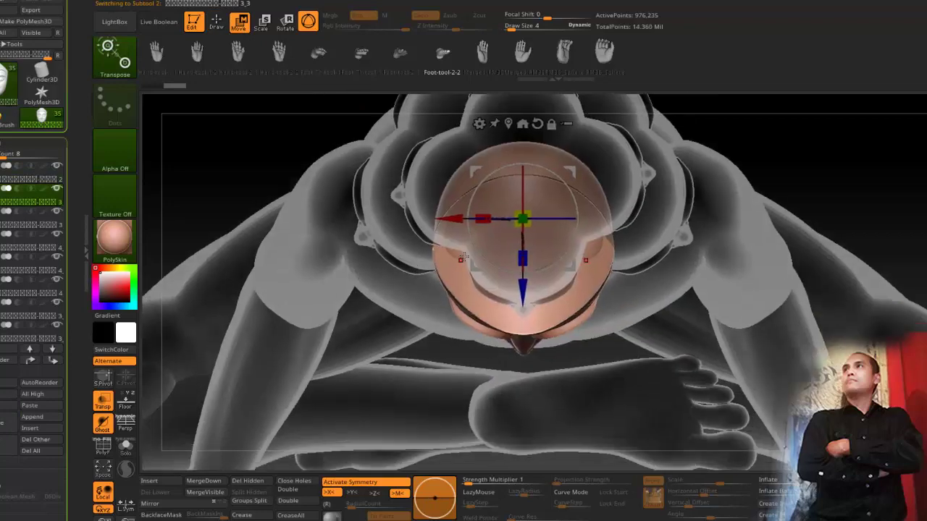
key("x")
left_click_drag(480, 253, 534, 274)
left_click_drag(475, 267, 529, 223)
left_click_drag(428, 308, 413, 257, "shift")
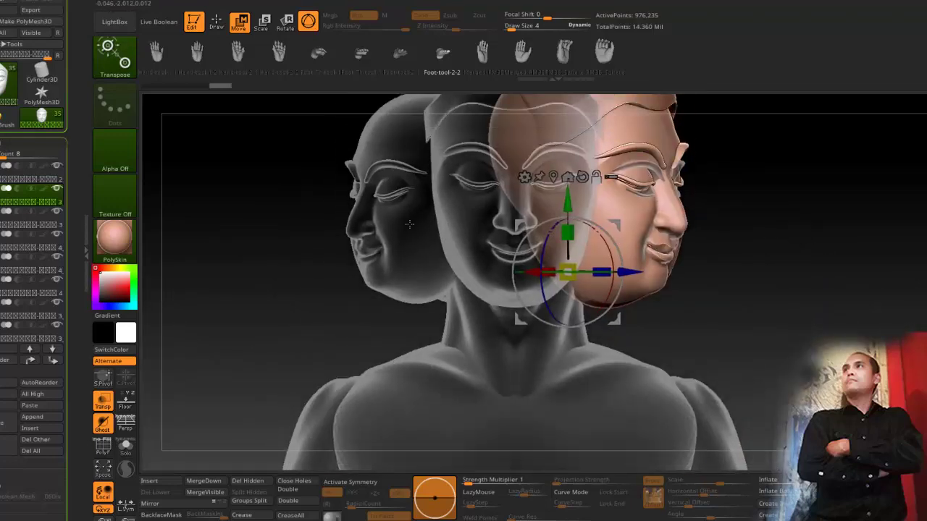
left_click_drag(409, 224, 319, 226)
left_click_drag(568, 273, 564, 288)
left_click_drag(418, 201, 344, 226)
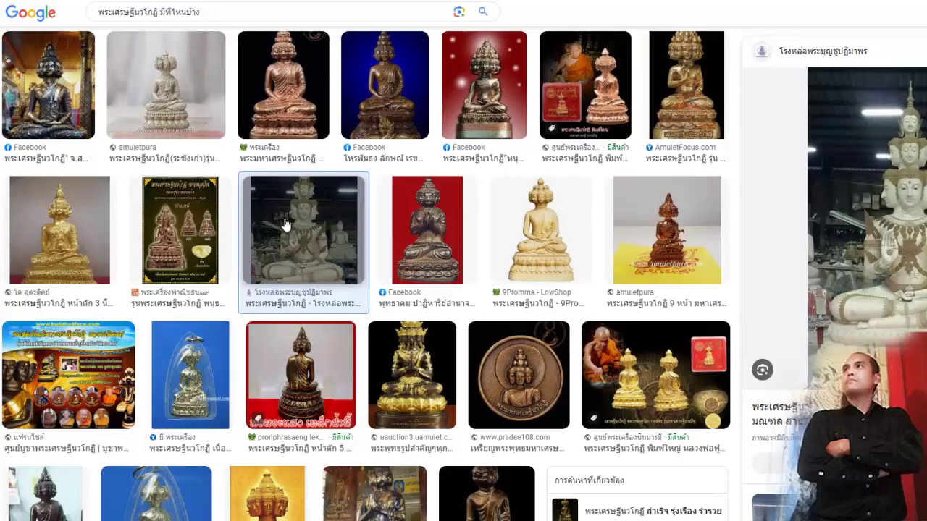
Step: Examine black-and-gold Buddha photos in the Google image results and compare them with the seated figure in ZBrush
left_click(411, 382)
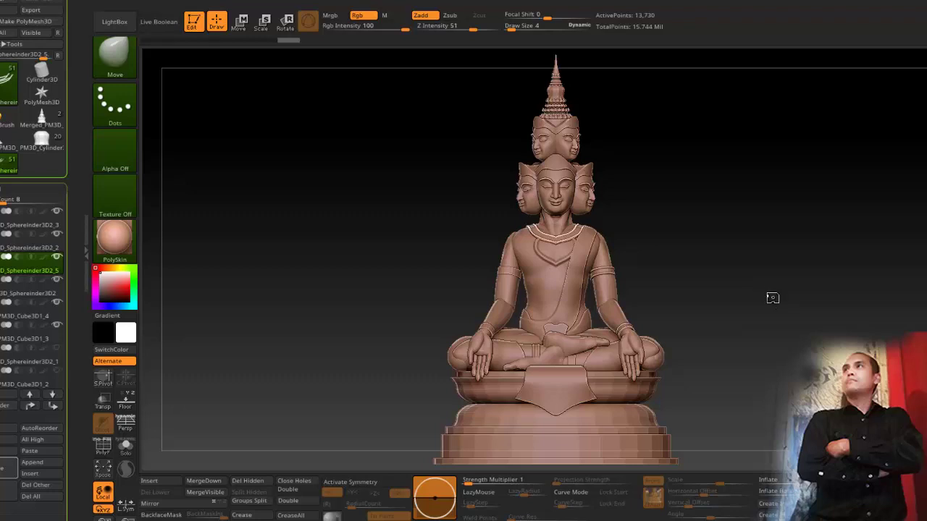
left_click_drag(738, 316, 773, 307)
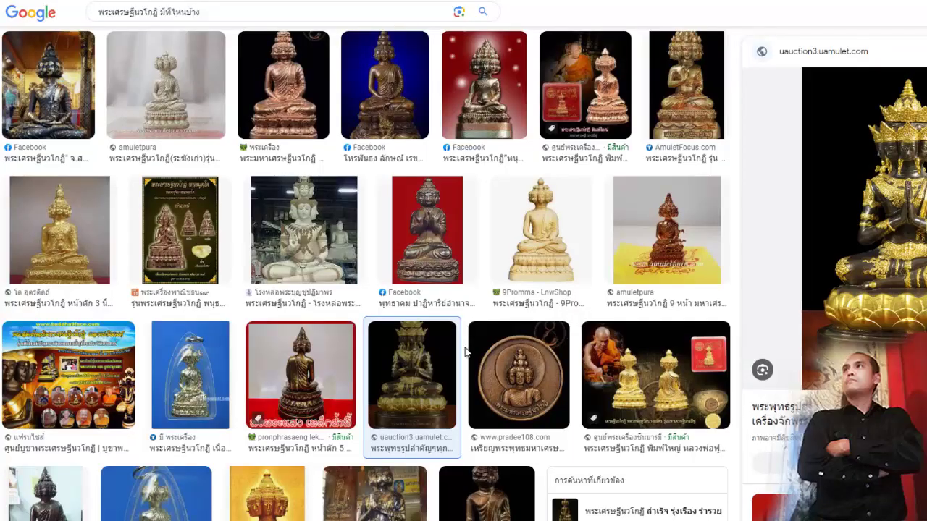
scroll(465, 353, "down", 3)
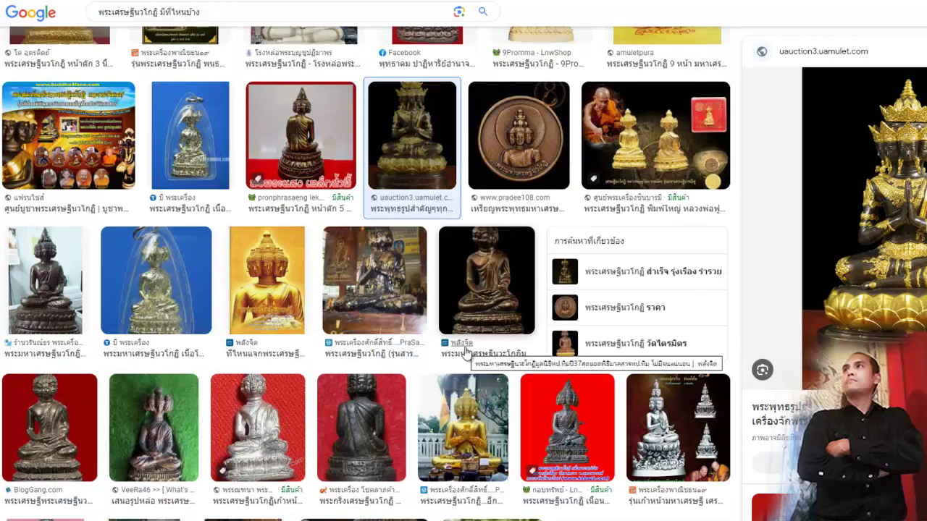
scroll(466, 353, "down", 1)
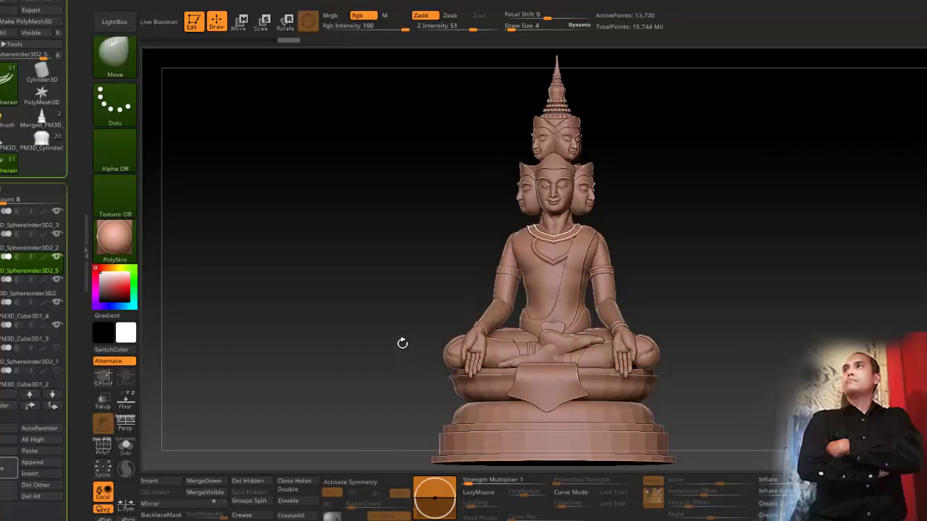
left_click_drag(399, 348, 368, 343)
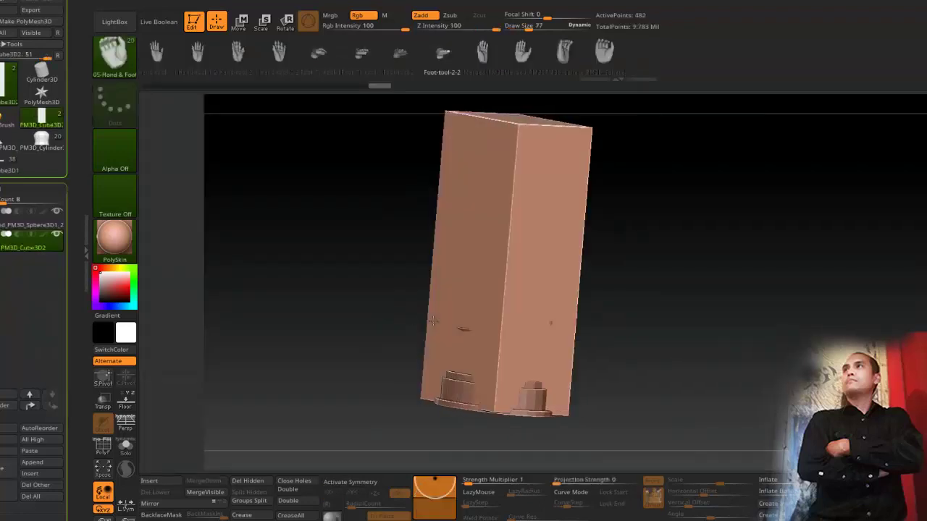
Step: Hide the tall block subtool, and open the seated figure tool with its pedestal selected
mouse_move(377, 312)
left_mouse_down()
mouse_move(351, 321)
mouse_move(331, 281)
mouse_move(340, 306)
mouse_move(331, 298)
left_mouse_up()
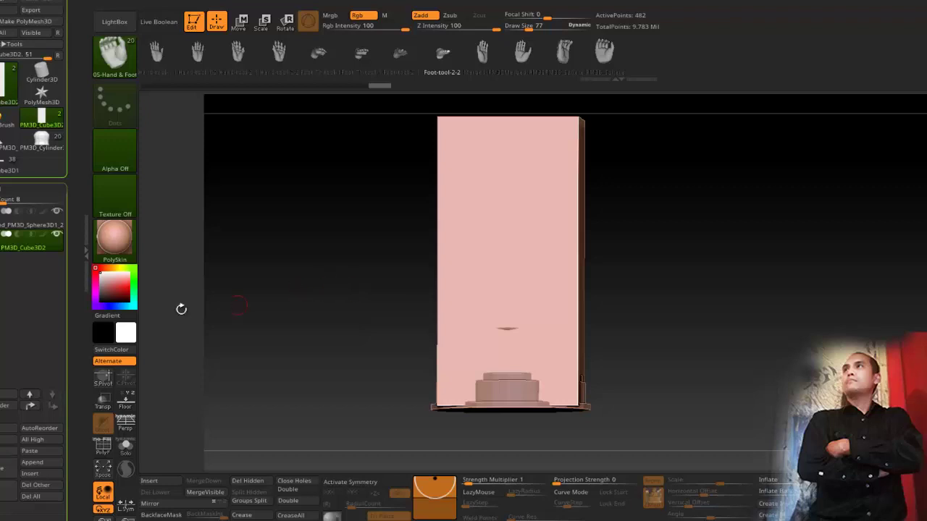
left_click(60, 236)
key("Up")
left_click(10, 165)
left_click_drag(328, 301, 318, 348, "shift")
key("Up")
key("Down")
key("Down")
key("Down")
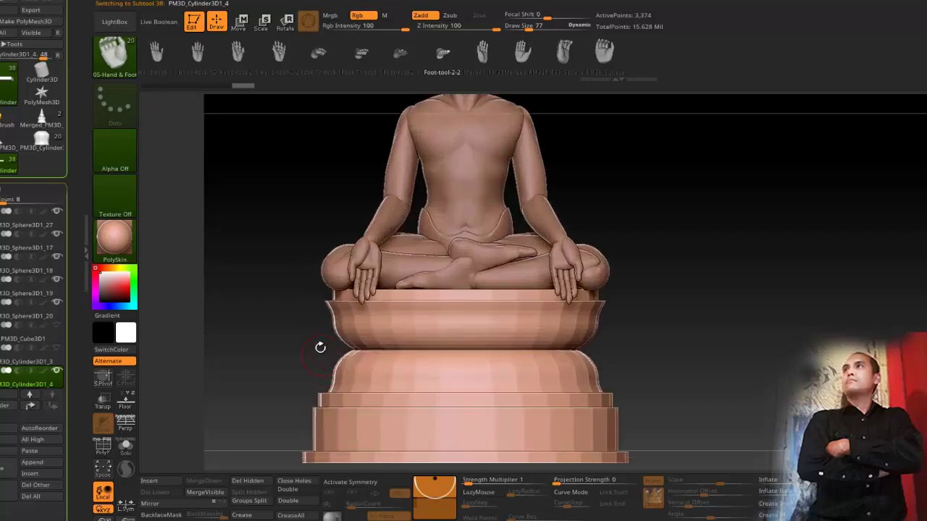
Step: Reduce the pedestal's height and nudge it up against the underside of the seated figure
left_click(239, 23)
left_click_drag(260, 198, 251, 150, "alt")
left_click_drag(458, 278, 458, 237, "alt")
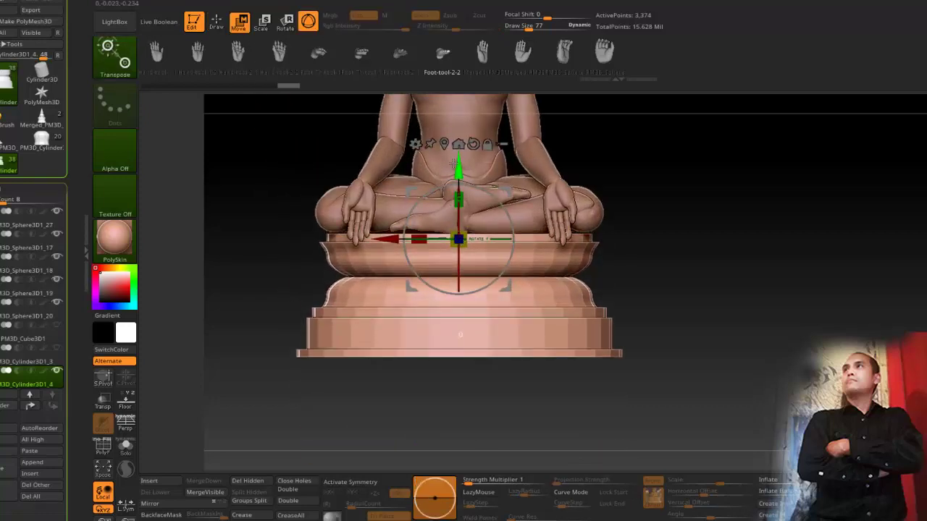
left_click_drag(459, 168, 459, 166)
mouse_move(298, 168)
left_mouse_down()
mouse_move(233, 166)
mouse_move(298, 181)
left_mouse_up()
left_click(216, 23)
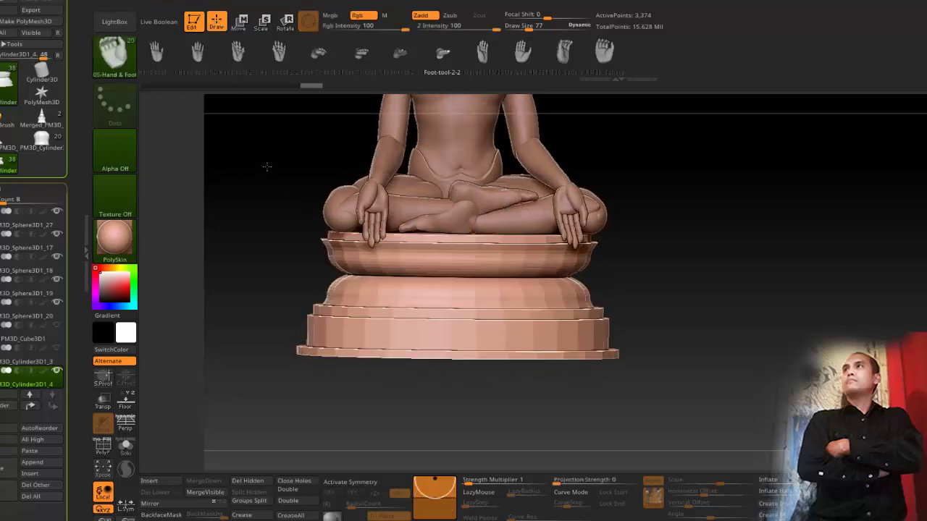
Step: Select the torso and choose the CurveStrapSnap brush with a draw size of 30
mouse_move(300, 251)
left_mouse_down("alt")
mouse_move(310, 265)
mouse_move(291, 202)
left_mouse_up("alt")
mouse_move(332, 282)
left_mouse_down()
mouse_move(280, 264)
mouse_move(290, 308)
mouse_move(375, 271)
mouse_move(335, 278)
mouse_move(309, 297)
mouse_move(346, 282)
mouse_move(376, 294)
mouse_move(341, 285)
mouse_move(344, 304)
mouse_move(332, 275)
left_mouse_up()
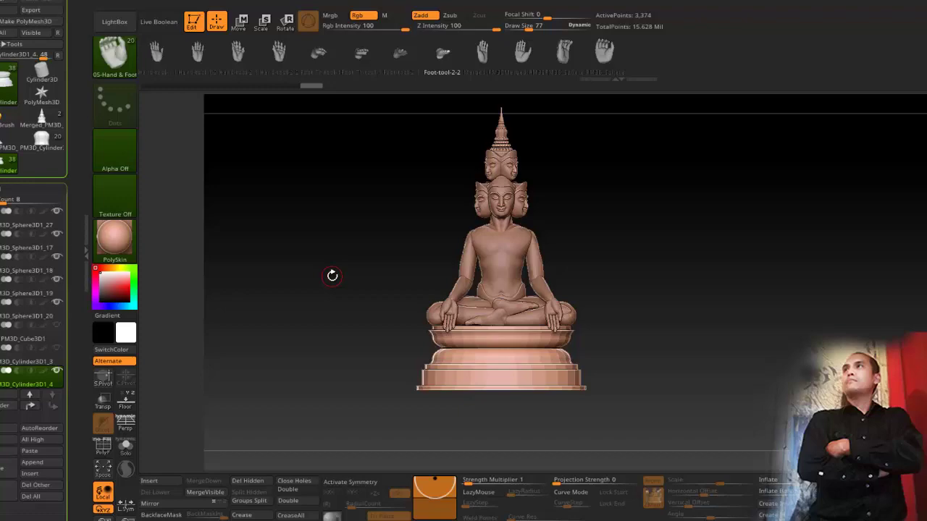
left_click_drag(317, 304, 362, 499)
left_click(499, 244, "alt")
left_click_drag(450, 249, 539, 514, "alt")
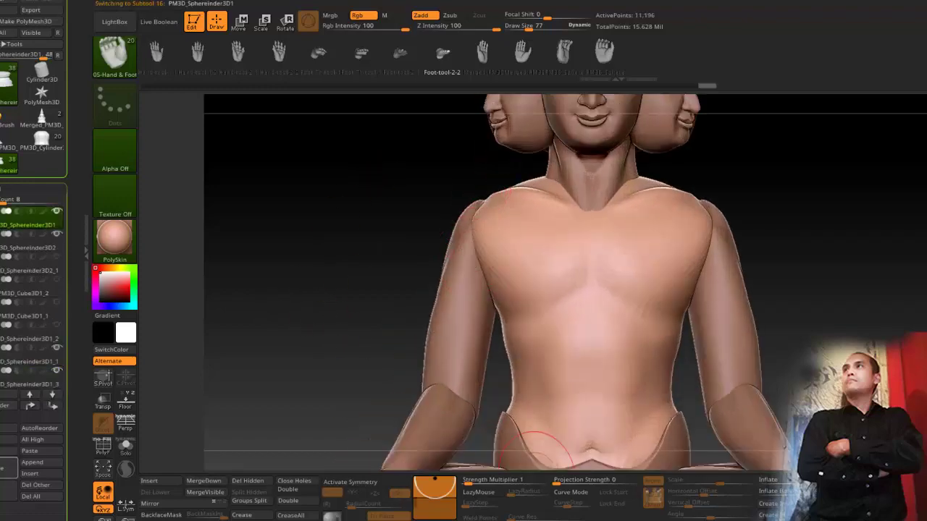
key("b")
key("c")
key("s")
left_click_drag(348, 192, 354, 299, "alt")
key("space")
left_click(351, 245)
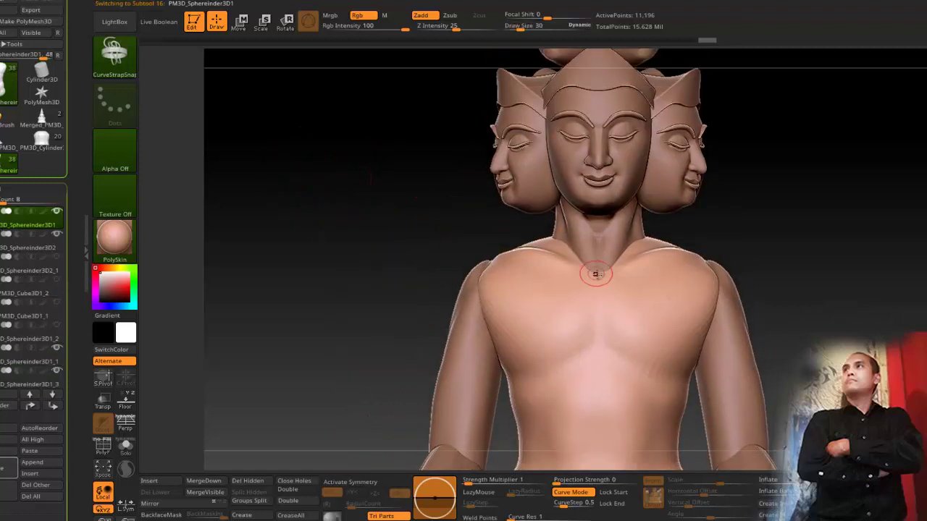
Step: Try drawing curve straps diagonally across the upper chest in transparent view
scroll(595, 274, "up", 2)
left_click_drag(553, 316, 667, 232)
key("ctrl+z")
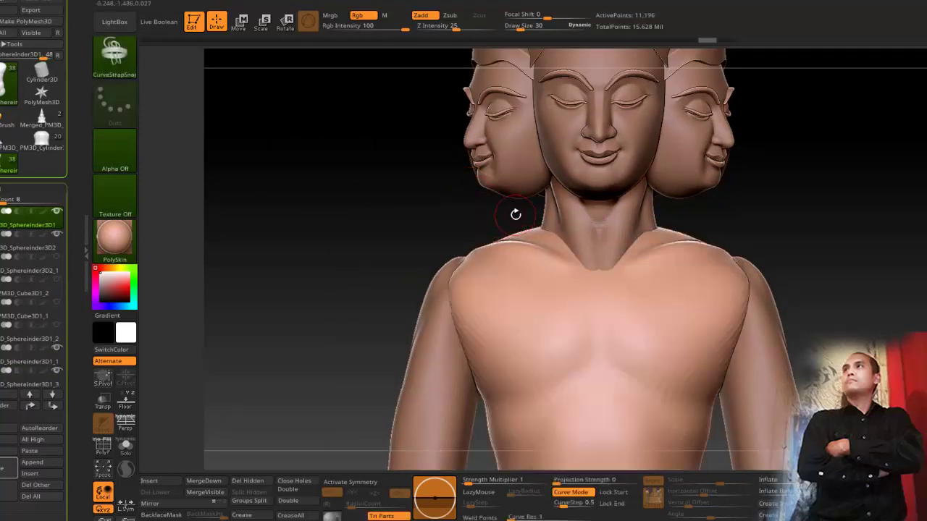
left_click(103, 400)
left_click_drag(536, 333, 632, 257)
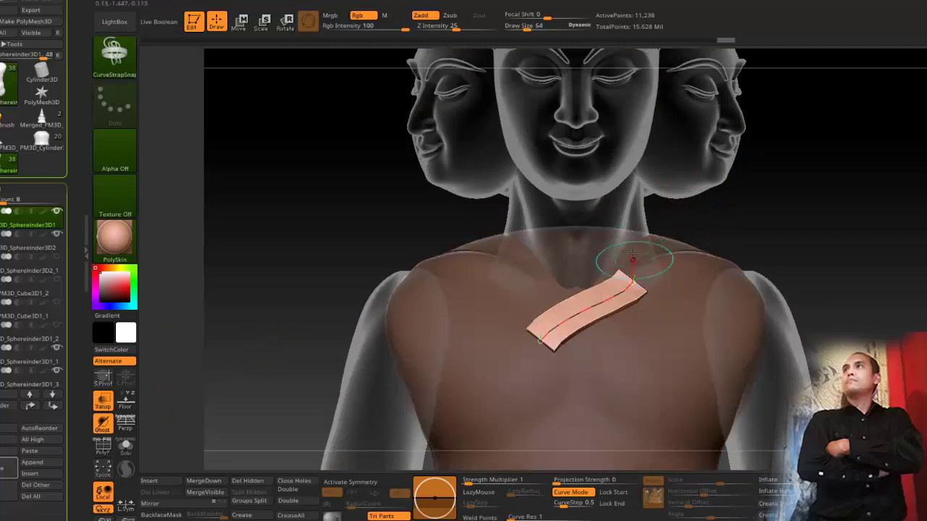
key("ctrl+z")
Step: Enable LazyMouse with a radius of 30 and try a strap stroke from the chest up to the shoulder
left_click(483, 492)
left_click(530, 493)
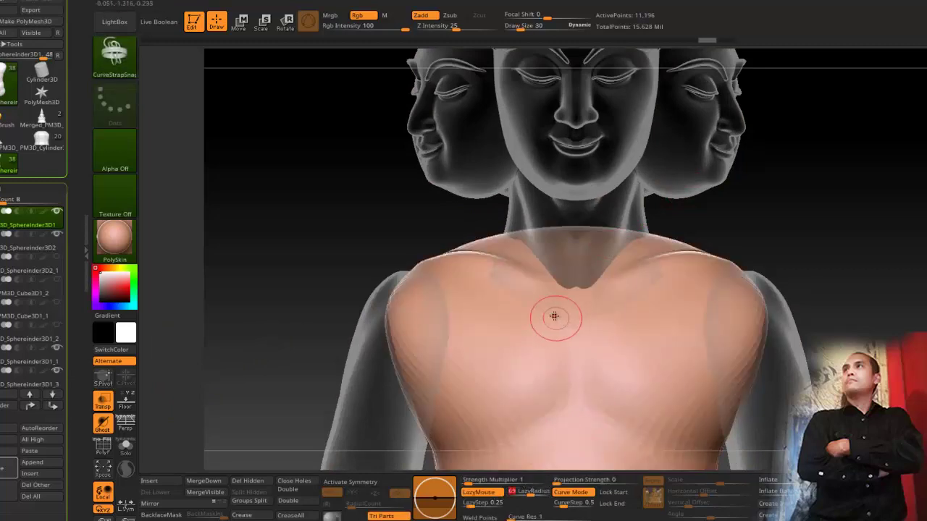
mouse_move(521, 369)
left_mouse_down()
mouse_move(610, 308)
mouse_move(673, 230)
left_mouse_up()
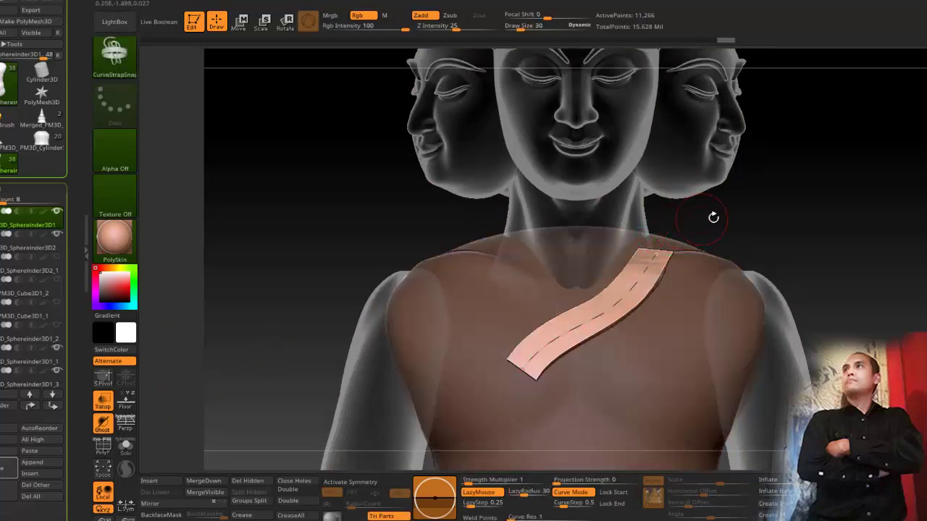
left_click_drag(763, 210, 739, 245)
key("ctrl+z")
Step: Draw a curved strap from the upper chest past the centre and over the figure's left shoulder
left_click_drag(521, 346, 694, 212)
mouse_move(790, 161)
left_mouse_down()
mouse_move(788, 140)
mouse_move(427, 171)
left_mouse_up()
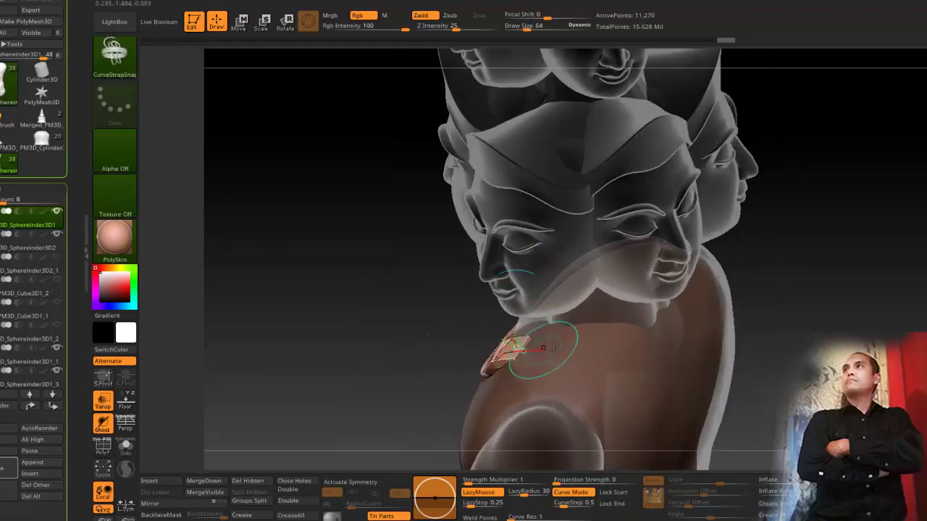
left_click_drag(686, 335, 713, 310)
mouse_move(430, 280)
left_mouse_down()
mouse_move(343, 249)
mouse_move(337, 269)
mouse_move(476, 281)
left_mouse_up()
mouse_move(725, 244)
left_mouse_down("alt")
mouse_move(811, 190)
mouse_move(778, 249)
left_mouse_up("alt")
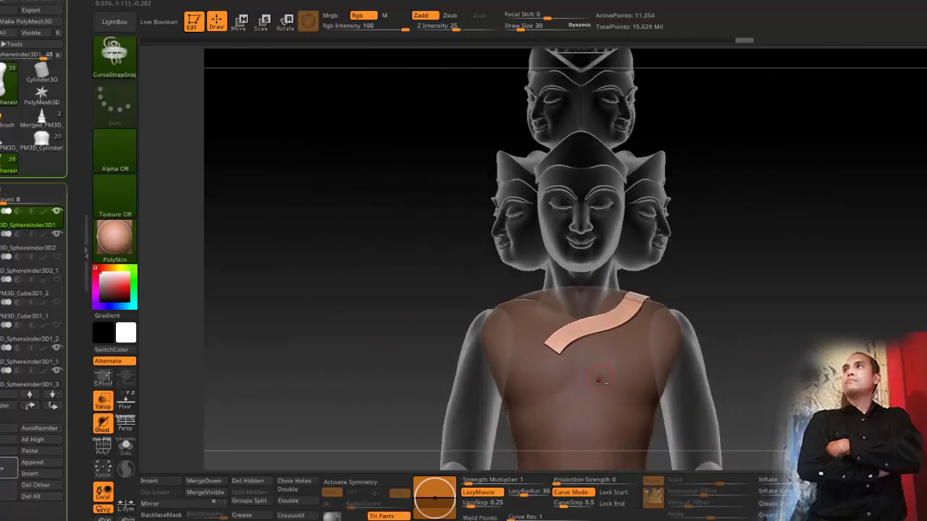
Step: Split the new strap from the torso into its own subtool and select it
left_click_drag(428, 300, 447, 210, "alt")
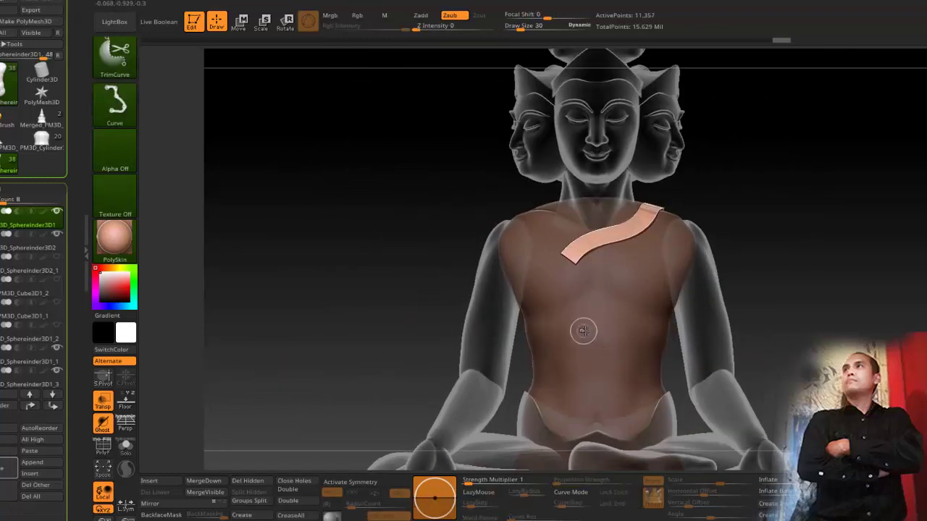
left_click(583, 331, "ctrl+shift")
left_click(250, 492)
key("Down")
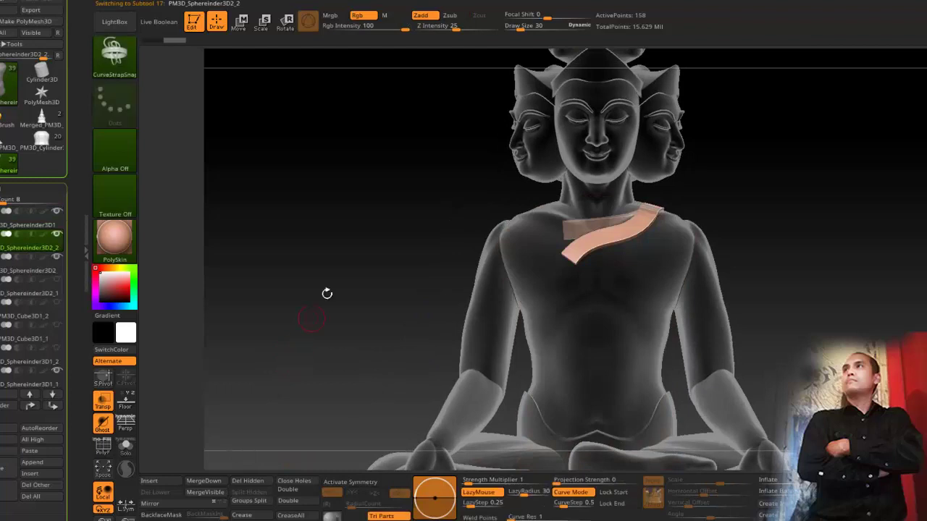
Step: Show the floor grid and cut the strap off along the body's vertical centre line with TrimCurve
left_click_drag(430, 201, 427, 260, "alt")
key("shift+p")
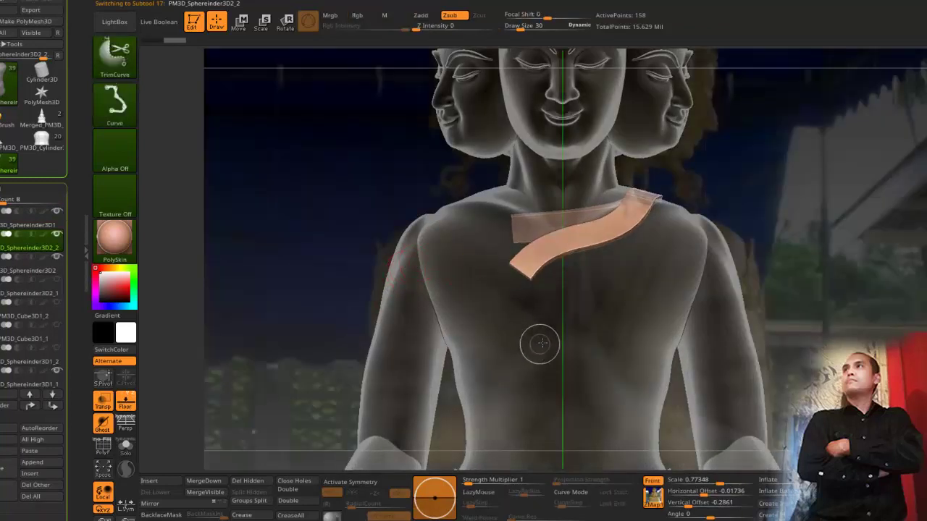
mouse_move(542, 346)
left_mouse_down("ctrl+shift")
mouse_move(550, 142)
mouse_move(559, 149)
left_mouse_up("ctrl+shift")
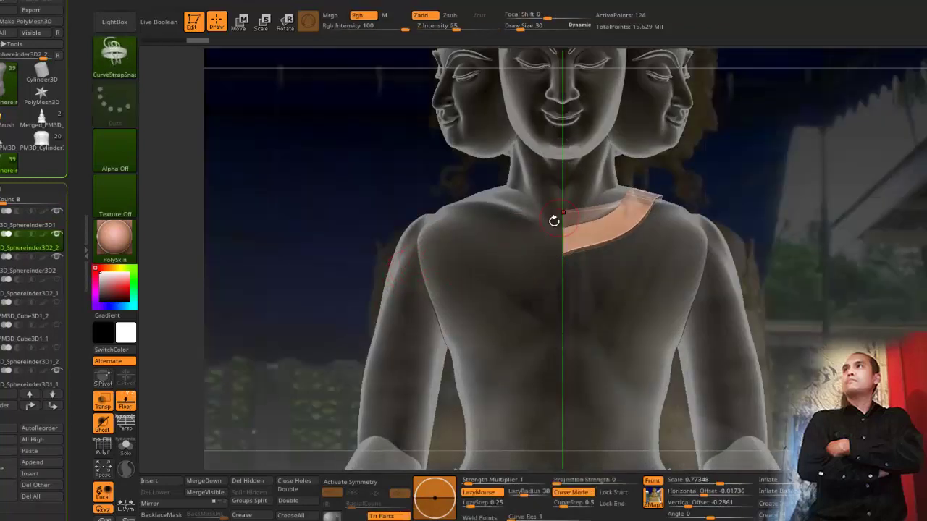
left_click_drag(552, 220, 486, 229, "alt")
key("ctrl+z")
mouse_move(549, 340)
left_mouse_down("ctrl+shift")
mouse_move(555, 207)
mouse_move(566, 128)
mouse_move(575, 132)
left_mouse_up("ctrl+shift")
Step: Mirror a duplicate of the half strap to the other shoulder and merge both halves into one collar
left_click(3, 469)
left_click(150, 504)
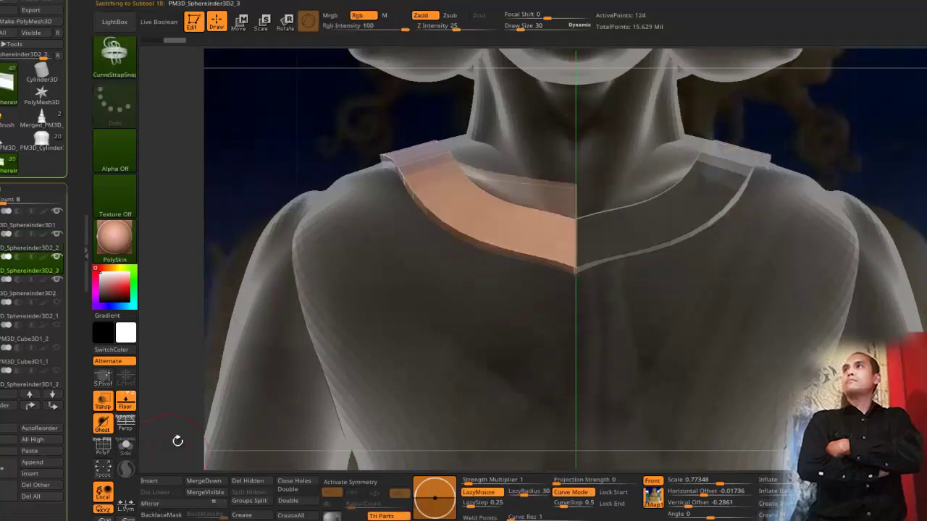
key("Up")
left_click(203, 484)
key("Return")
Step: Isolate the upper arm and split it from the forearm into a separate subtool
left_click_drag(352, 297, 346, 263, "alt")
left_click_drag(363, 214, 312, 262)
left_click(527, 299, "alt")
left_click_drag(429, 270, 354, 271)
left_click_drag(355, 271, 354, 299, "alt")
left_click(474, 296, "ctrl+shift")
left_click(250, 493)
Step: Increase the brush size and smooth the surfaces of the upper arm and the forearm
key("space")
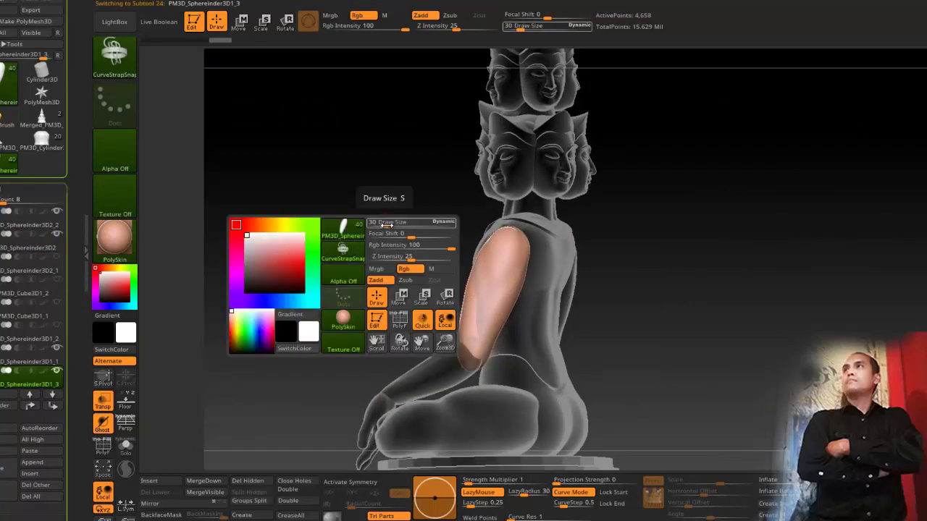
mouse_move(384, 221)
left_mouse_down()
mouse_move(400, 221)
mouse_move(389, 267)
left_mouse_up()
left_click_drag(499, 255, 478, 393, "shift")
mouse_move(394, 269)
left_mouse_down()
mouse_move(330, 250)
mouse_move(377, 271)
left_mouse_up()
left_click_drag(306, 170, 331, 54, "alt")
left_click(434, 297, "alt")
left_click_drag(394, 322, 463, 275, "shift")
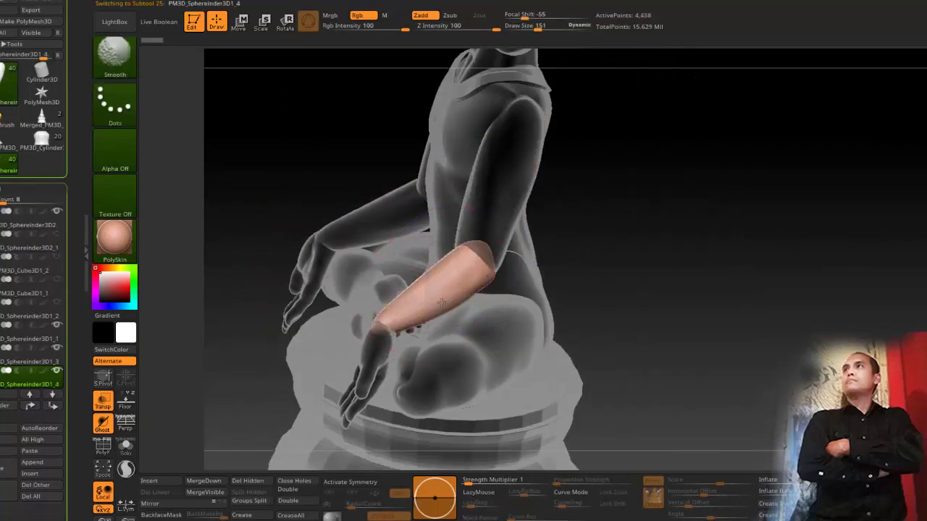
Step: Finish smoothing the forearm and merge the upper arm with it into one subtool
left_click_drag(333, 195, 261, 206)
left_click_drag(481, 278, 427, 333, "shift")
left_click_drag(322, 206, 424, 212)
right_click_drag(423, 212, 450, 197, "shift")
left_click(475, 165, "alt")
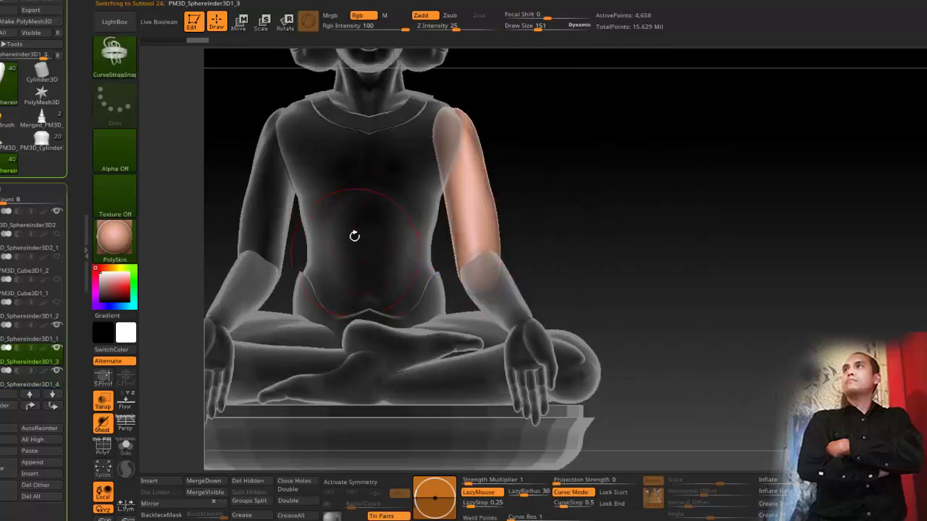
left_click(207, 481)
left_click(176, 505)
Step: Delete the old arm on the opposite side and replace it with a mirrored duplicate of the merged arm
left_click(245, 234, "alt")
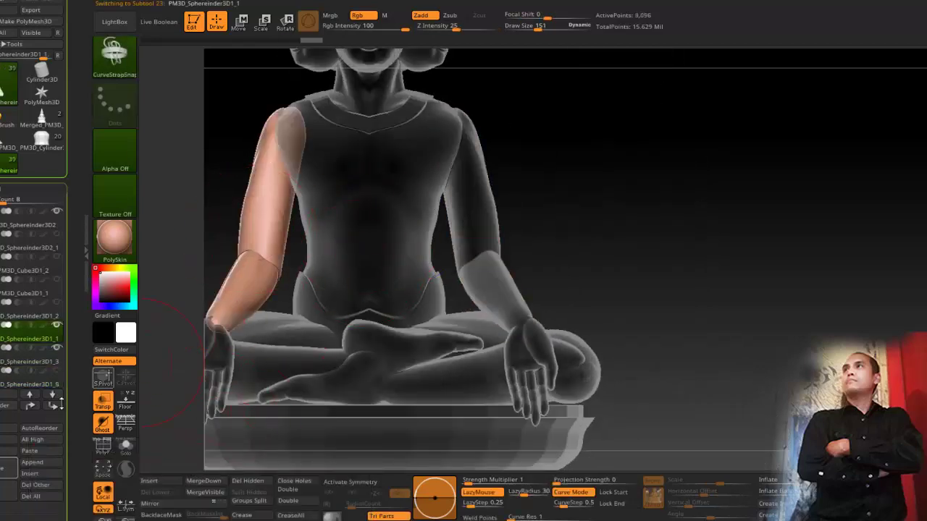
left_click(3, 492)
left_click(84, 505)
right_click_drag(163, 354, 277, 345, "alt")
left_click(4, 467)
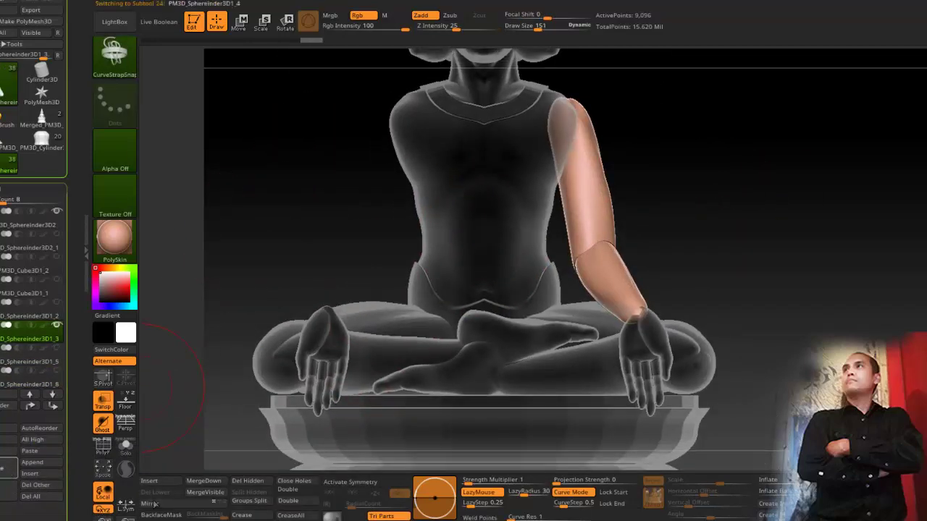
left_click(151, 504)
right_click_drag(318, 186, 317, 174, "ctrl")
right_click_drag(328, 272, 295, 249, "alt")
right_click_drag(295, 249, 322, 283, "ctrl")
Step: Isolate the lower leg whose foot rests in front and split it from the foot into a separate subtool
left_click(556, 357, "alt")
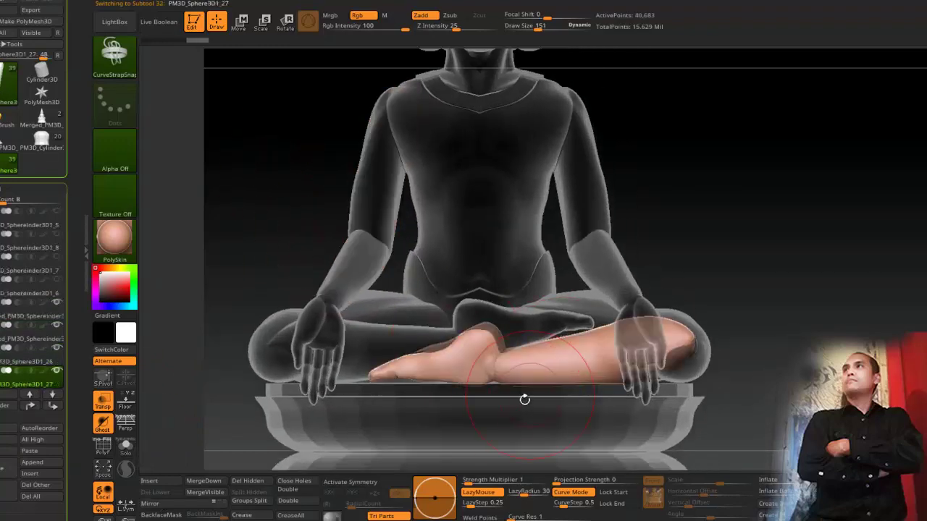
left_click(569, 362, "ctrl+shift")
left_click(249, 492)
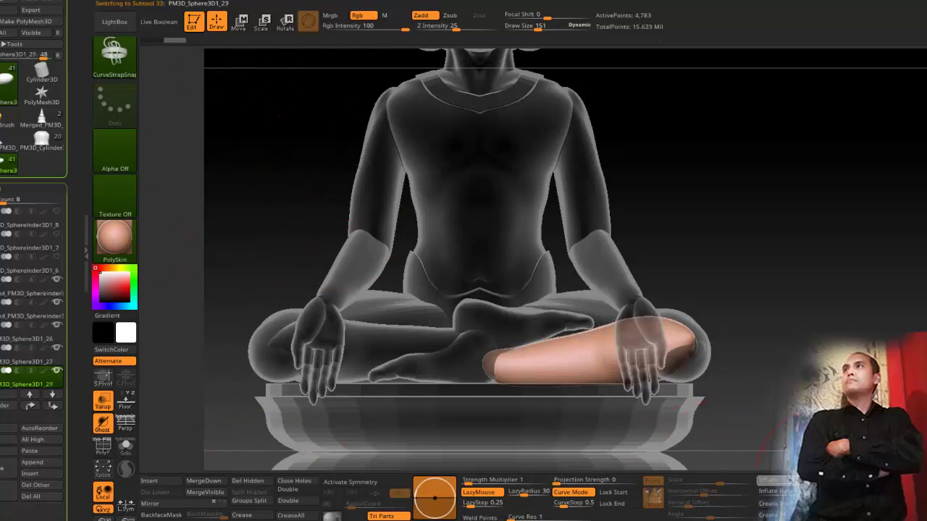
Step: Turn a slightly inflated duplicate of the shin into a knee cover by trimming off its ankle end and remeshing it
left_click_drag(790, 481, 797, 480)
mouse_move(532, 441)
left_mouse_down("ctrl+shift")
mouse_move(532, 393)
mouse_move(585, 291)
mouse_move(640, 273)
left_mouse_up("ctrl+shift")
mouse_move(432, 275)
left_mouse_down()
mouse_move(391, 310)
mouse_move(367, 139)
left_mouse_up()
left_click(153, 3)
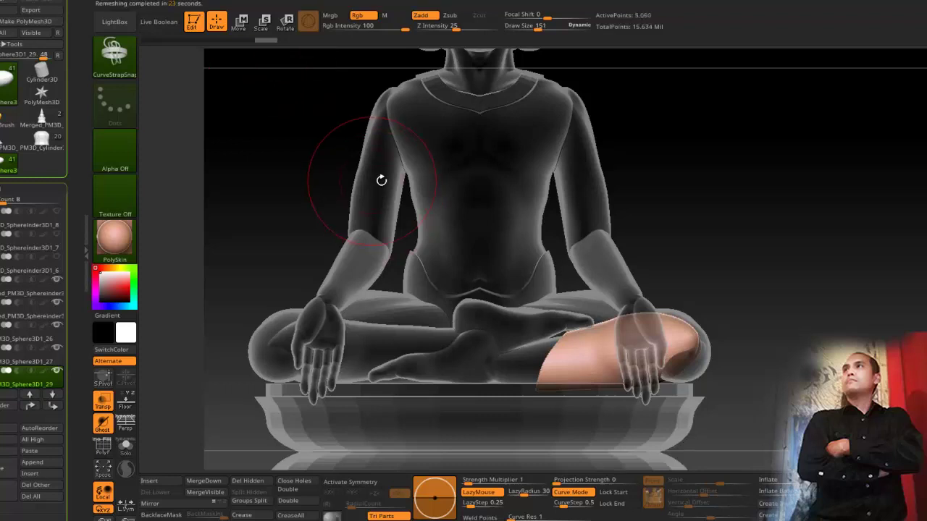
Step: Make a matching knee cover on the other leg from an inflated shin duplicate trimmed at the ankle, and remesh it with ZRemesher
left_click(367, 348, "alt")
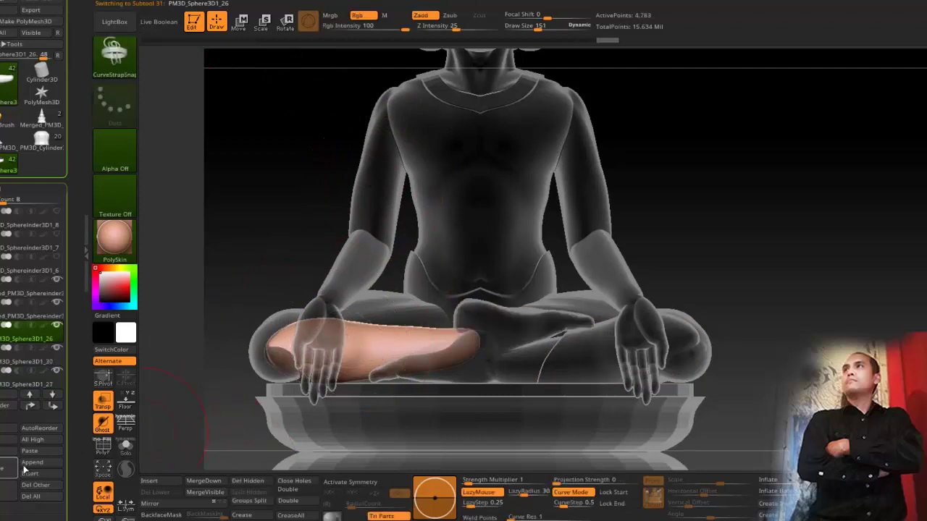
left_click_drag(777, 480, 783, 481)
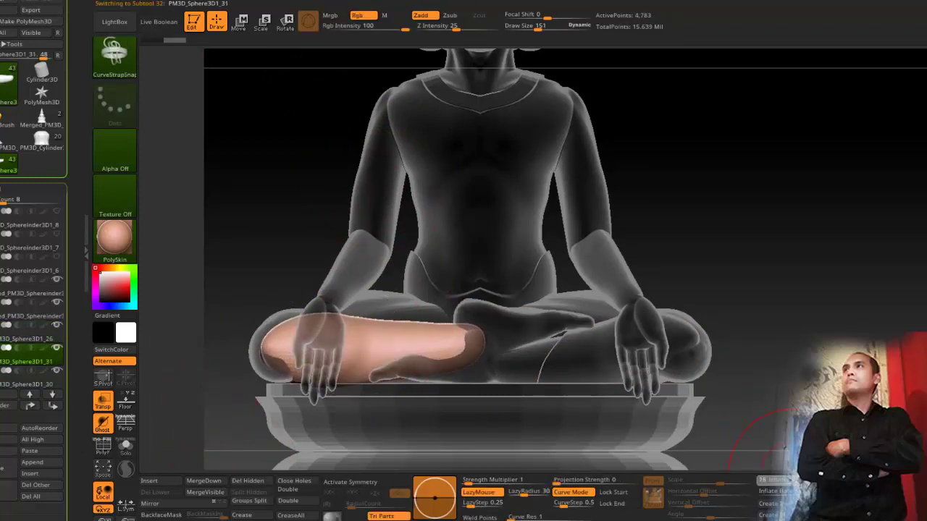
mouse_move(374, 266)
left_mouse_down("ctrl+shift")
mouse_move(420, 320)
mouse_move(421, 454)
left_mouse_up("ctrl+shift")
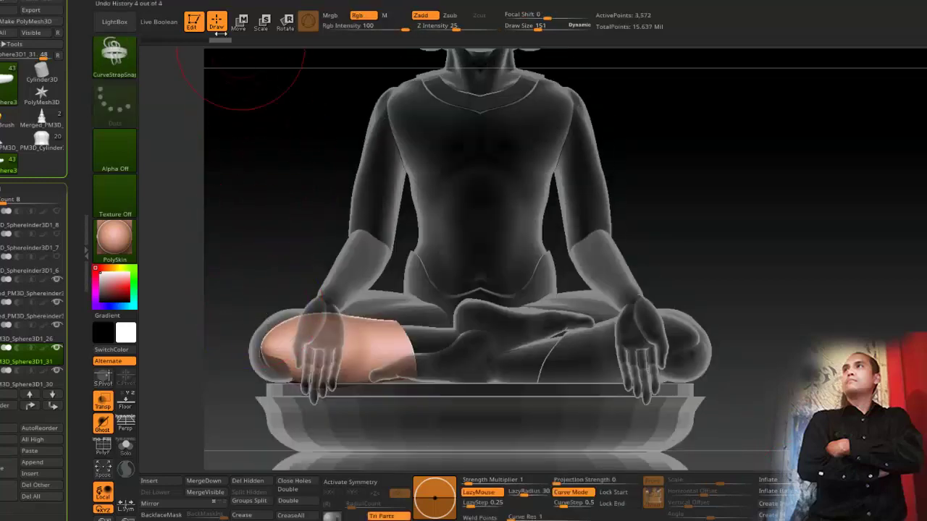
left_click(172, 1)
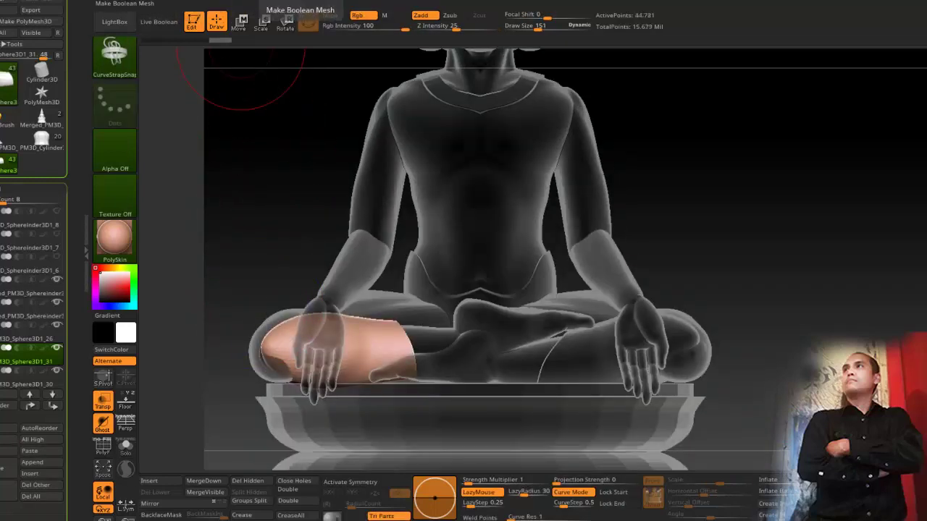
left_click(297, 1)
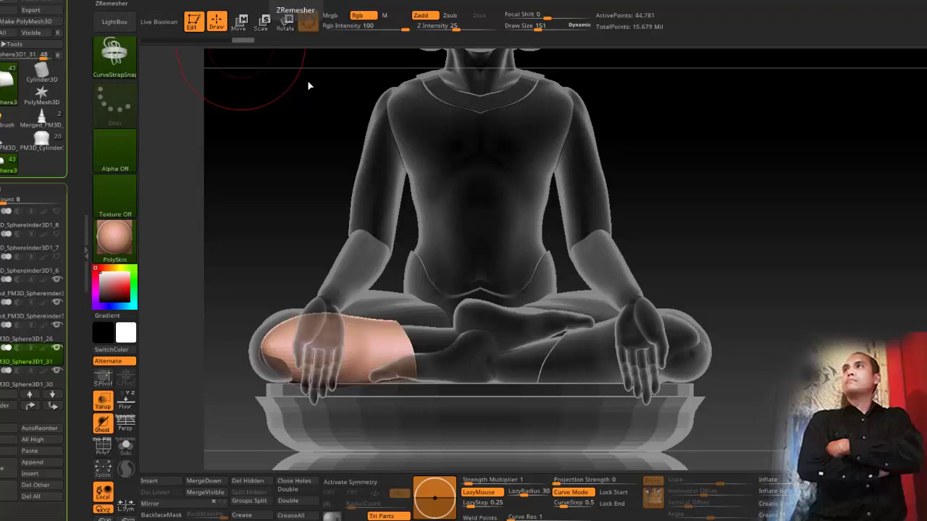
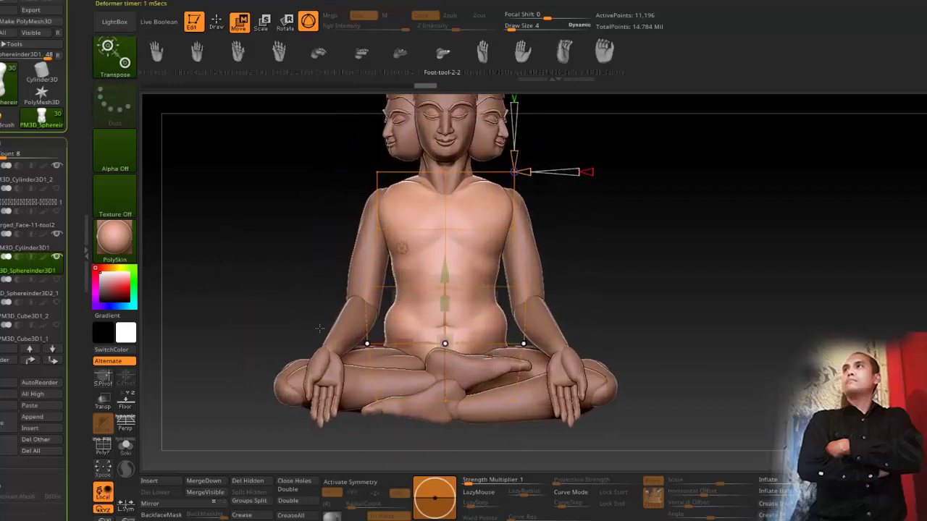
Step: Adjust the torso's width at waist height with the middle lattice row and accept the deformation
left_click_drag(308, 265, 561, 309, "ctrl")
left_click_drag(406, 291, 411, 292)
left_click_drag(286, 255, 294, 282)
left_click_drag(406, 287, 403, 288)
key("y")
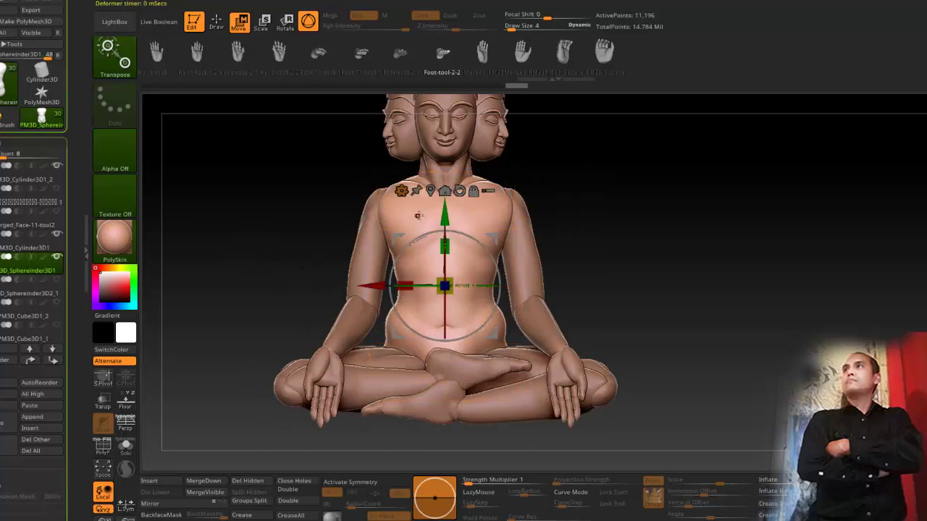
Step: Apply a new lattice deformer to the torso and narrow the row at hip height slightly
left_click(402, 192)
left_click(401, 252)
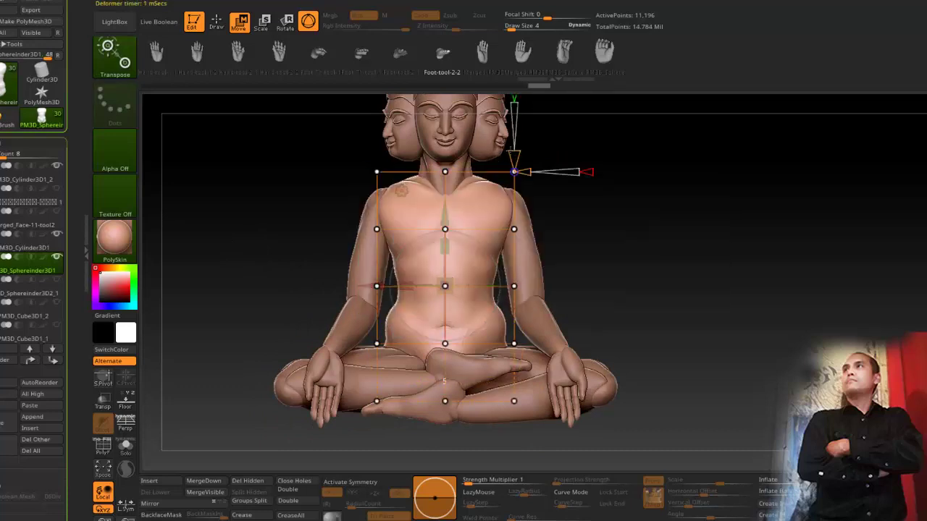
left_click_drag(307, 308, 553, 345, "ctrl")
left_click_drag(403, 325, 406, 324)
left_click_drag(271, 249, 258, 197)
left_click_drag(299, 236, 305, 287, "alt")
left_click_drag(312, 229, 328, 254, "ctrl")
Step: Widen the lattice rows at the torso's chest and shoulders slightly and return to sculpting mode
left_click_drag(319, 243, 553, 281, "ctrl")
left_click_drag(415, 261, 411, 261)
left_click_drag(334, 193, 553, 243, "ctrl")
left_click_drag(414, 222, 407, 223)
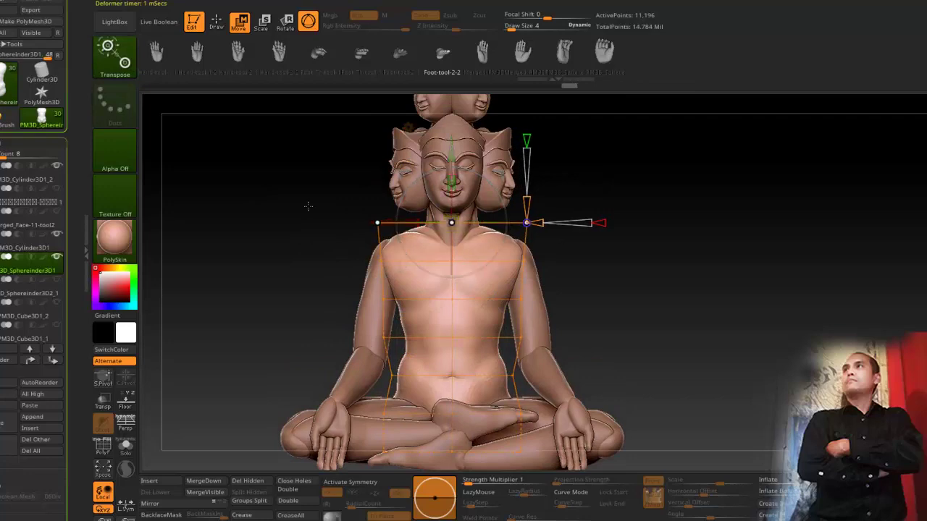
mouse_move(309, 206)
left_mouse_down()
mouse_move(215, 238)
mouse_move(272, 254)
mouse_move(319, 231)
left_mouse_up()
left_click(217, 22)
Step: Select one upper face pair, reset its gizmo orientation and lower the pair slightly onto the heads below
mouse_move(246, 250)
left_mouse_down("alt")
mouse_move(282, 251)
mouse_move(260, 215)
left_mouse_up("alt")
left_click_drag(357, 262, 307, 283)
key("n")
left_click(176, 325)
left_click_drag(307, 278, 290, 287, "alt")
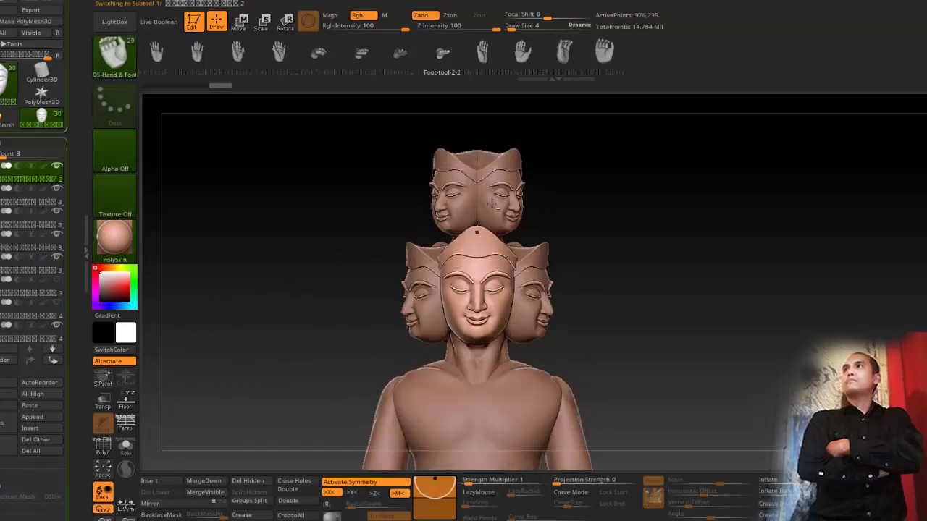
left_click(493, 205, "alt")
left_click(239, 25)
mouse_move(324, 178)
left_mouse_down("alt")
mouse_move(325, 215)
mouse_move(318, 187)
left_mouse_up("alt")
left_click(457, 159)
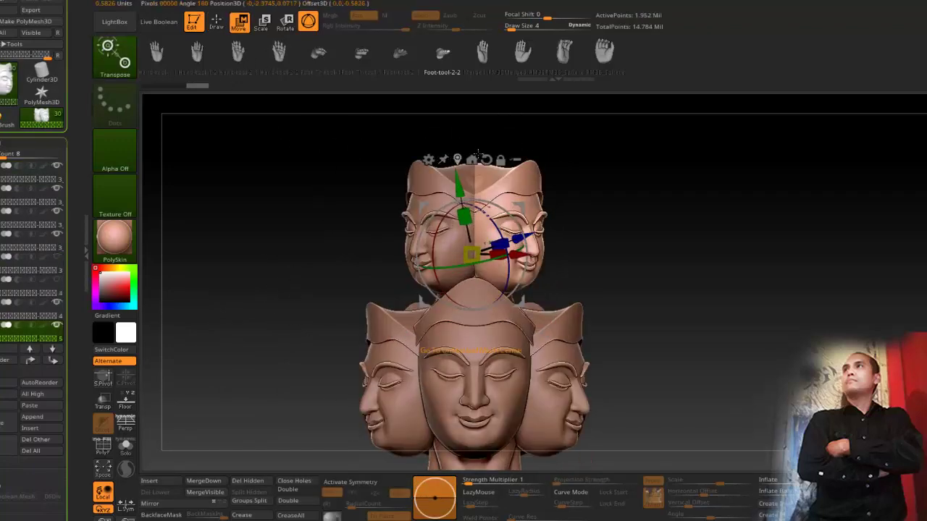
left_click(485, 159)
left_click_drag(473, 157, 474, 169)
left_click_drag(337, 186, 395, 210)
left_click_drag(473, 169, 473, 164)
left_click(217, 25)
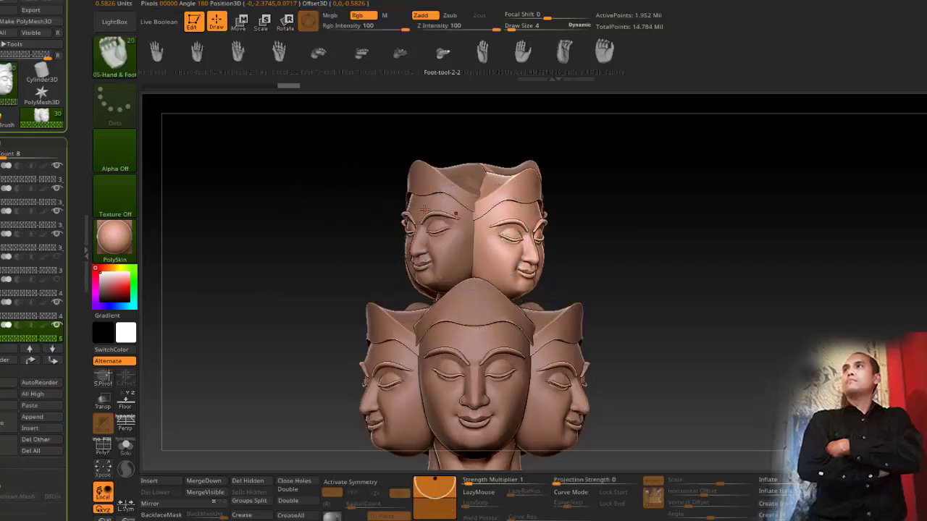
Step: Delete the opposite upper face pair and recreate it as a mirrored duplicate of the lowered one
left_click(430, 217, "alt")
left_click(8, 446)
left_click(98, 477)
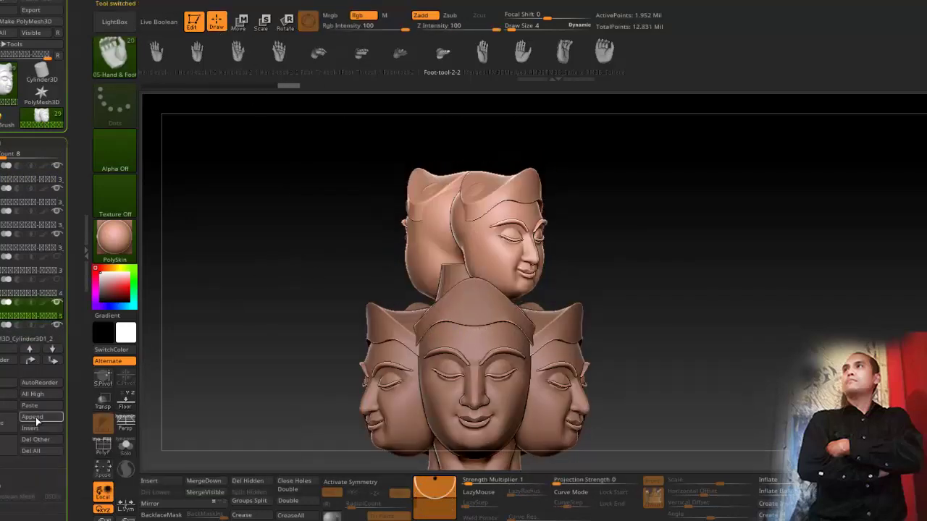
left_click_drag(267, 260, 224, 74)
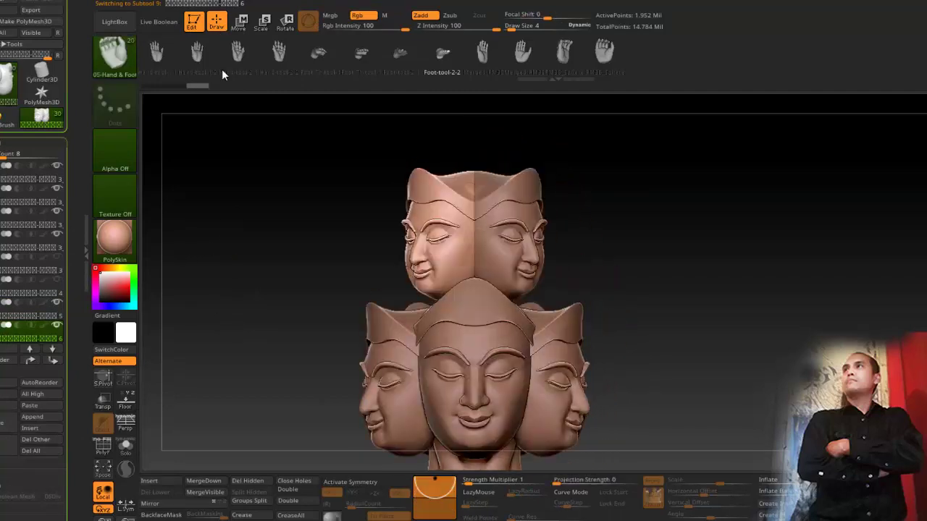
left_click_drag(245, 189, 293, 278, "alt")
mouse_move(294, 279)
left_mouse_down()
mouse_move(294, 211)
mouse_move(288, 265)
left_mouse_up()
Step: Select the front face subtool and append a Cylinder3D below it in the subtool stack
key("Up")
key("Up")
key("Up")
key("Up")
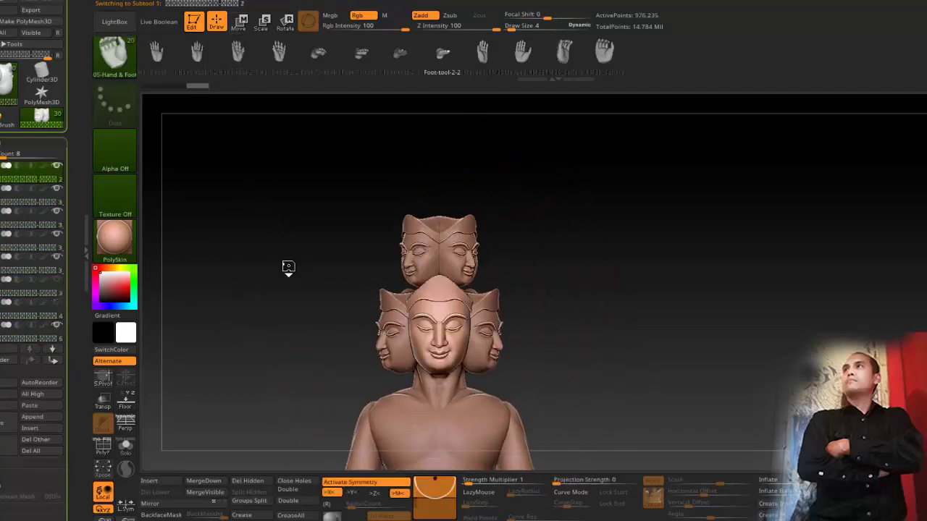
left_click(168, 478)
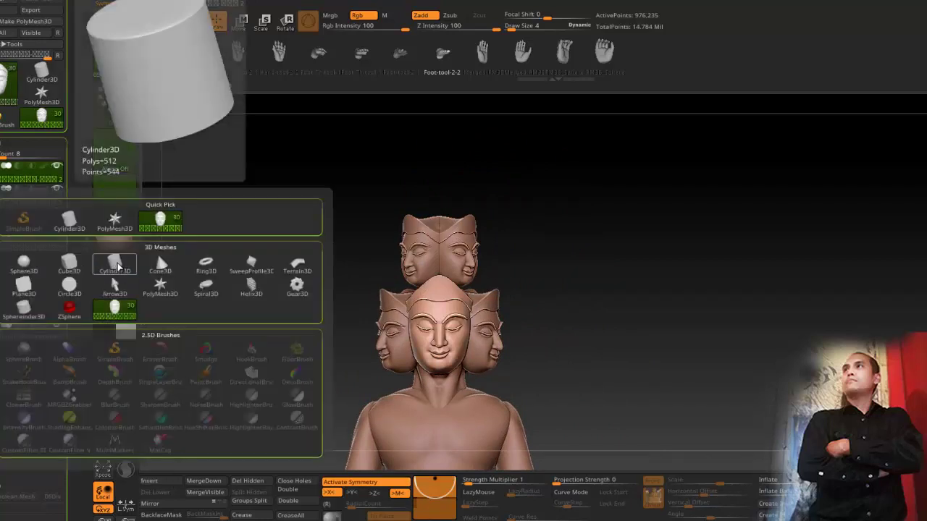
left_click(114, 265)
Step: Scale the cylinder down to a low disc and place it on top of the upper faces as a crown base
left_click_drag(273, 259, 267, 138, "alt")
left_click(240, 25)
left_click_drag(435, 326, 426, 68)
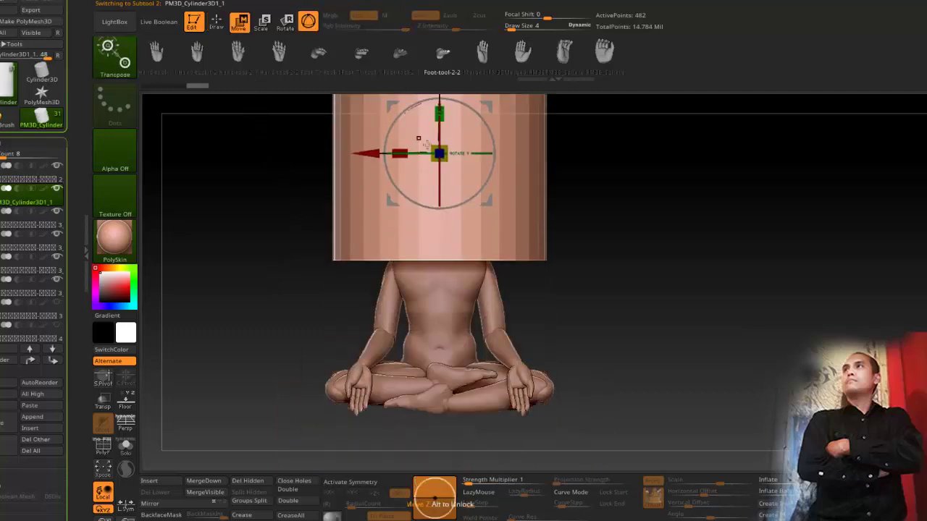
left_click_drag(439, 153, 422, 210)
left_click_drag(318, 281, 355, 383, "alt")
mouse_move(491, 232)
left_mouse_down()
mouse_move(490, 184)
mouse_move(491, 249)
left_mouse_up()
left_click_drag(361, 196, 373, 278, "alt")
left_click_drag(459, 248, 454, 262)
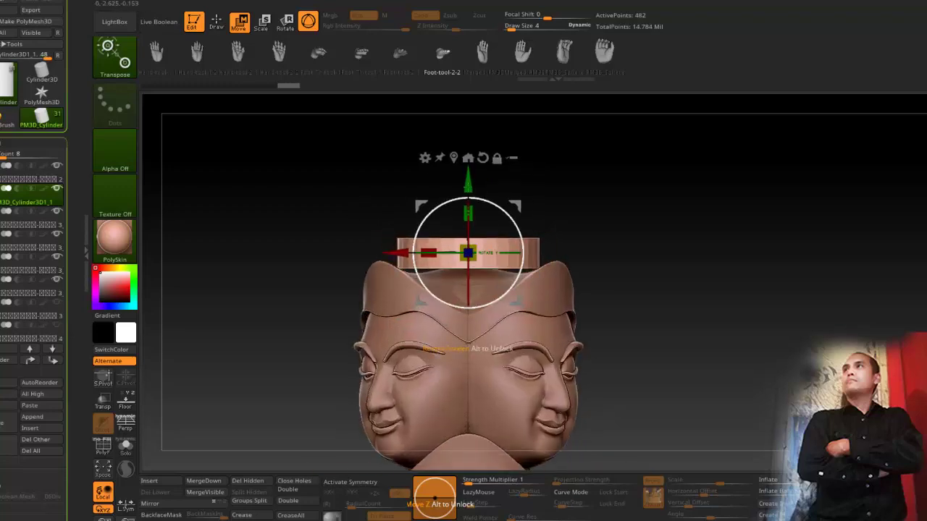
left_click_drag(468, 180, 468, 206)
mouse_move(324, 195)
left_mouse_down()
mouse_move(301, 275)
mouse_move(316, 178)
left_mouse_up()
left_click_drag(259, 202, 282, 184, "alt")
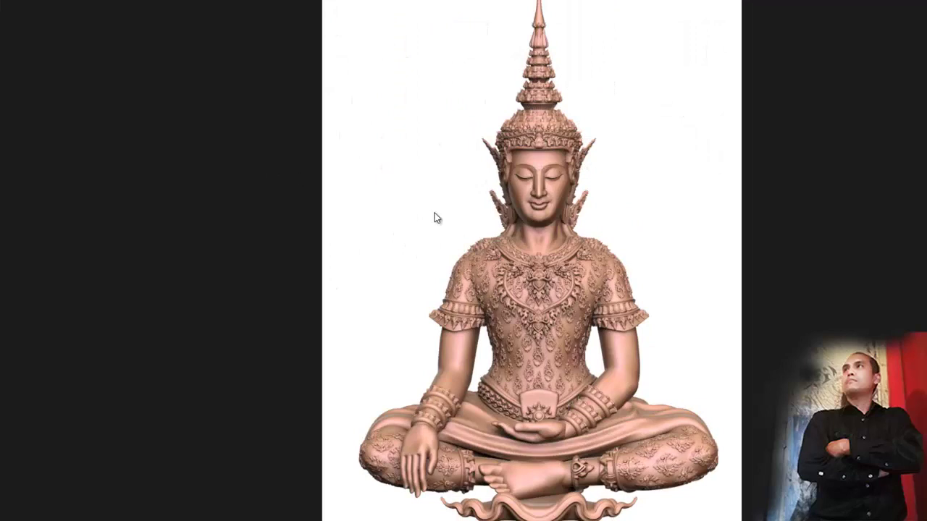
Step: Browse the reference renders of the seated Buddha and compare their crown designs
key("Right")
key("Right")
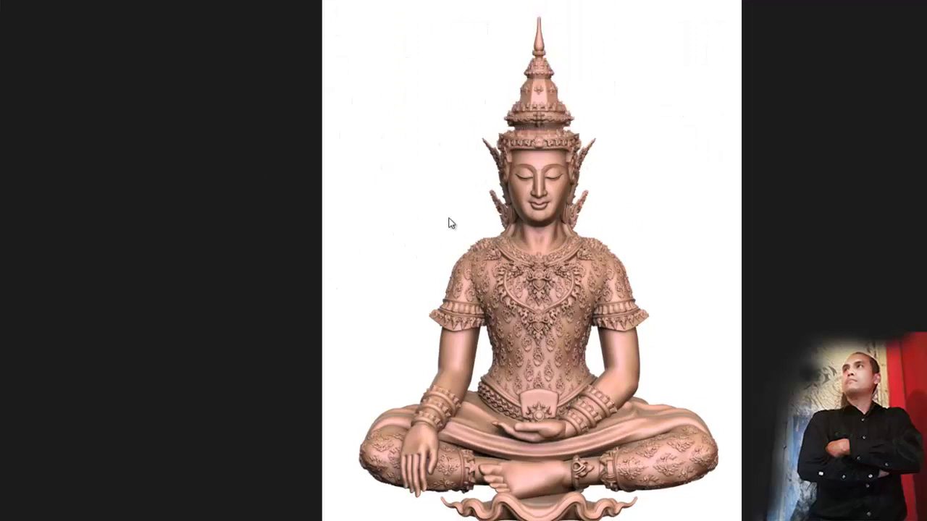
key("Right")
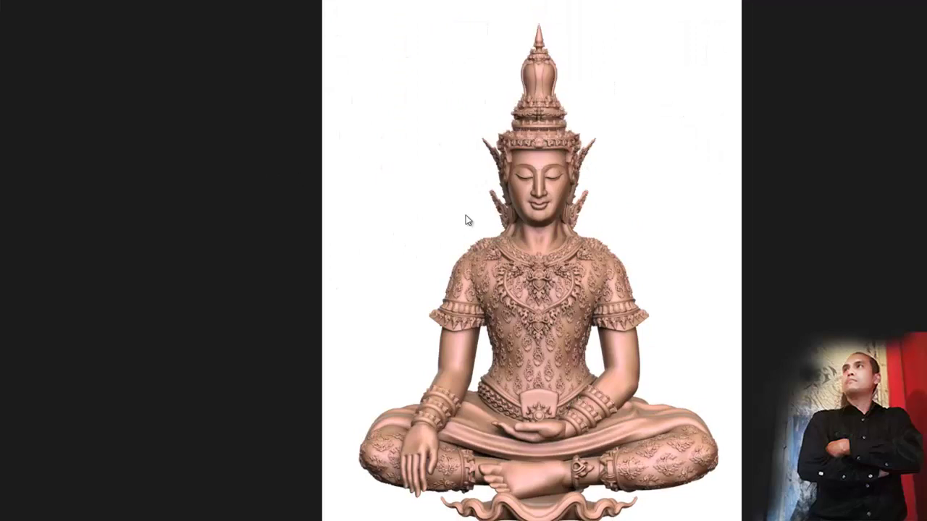
key("Right")
key("Right")
key("Right")
key("Right")
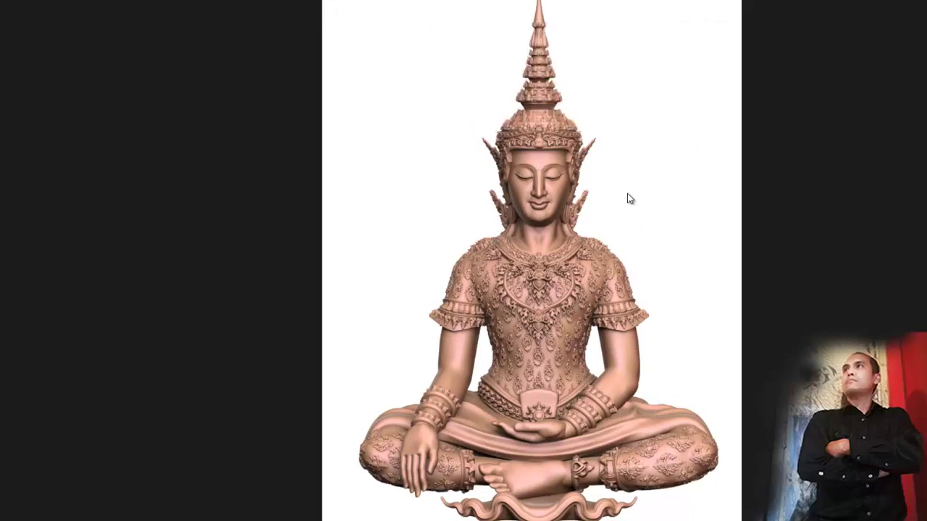
key("Right")
key("Right")
key("Right")
key("Right")
key("Right")
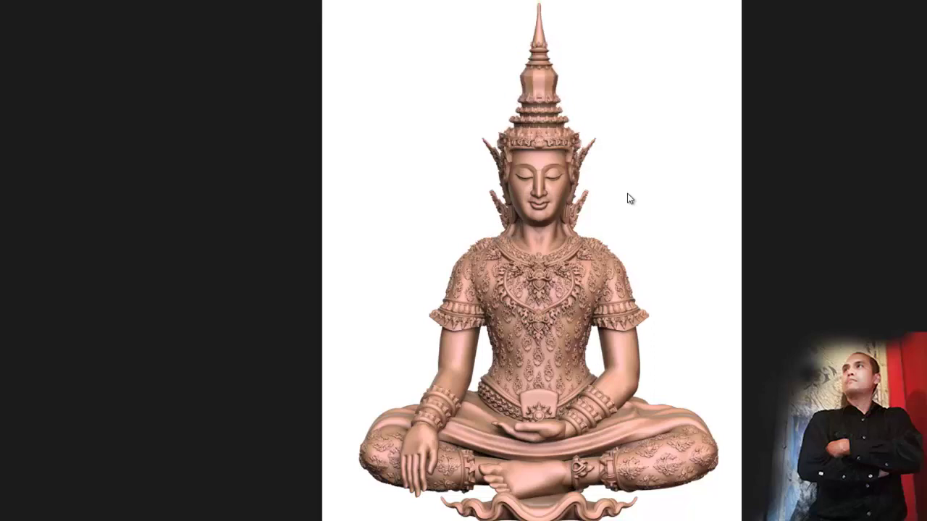
key("Right")
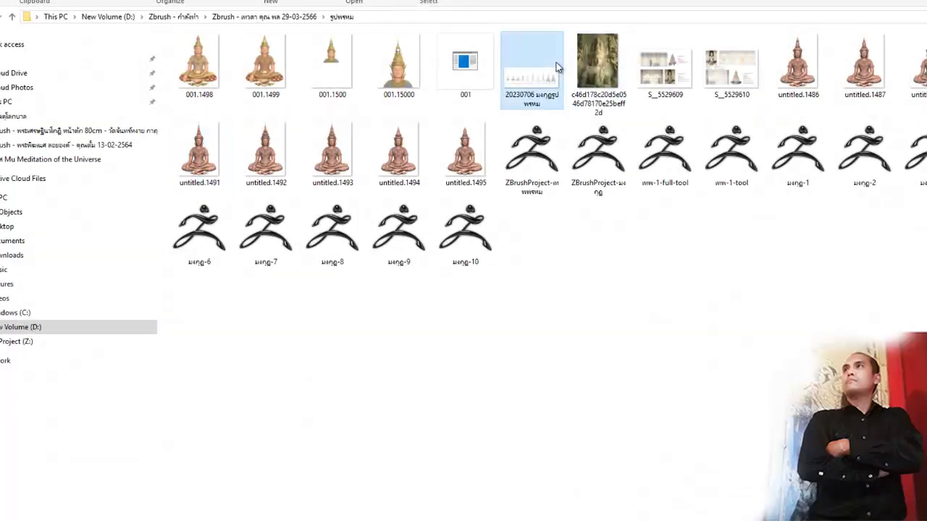
Step: Open the crown overview picture 20230706 มงกุฎรูปพรหม from the reference folder and examine the crown shapes
double_click(556, 62)
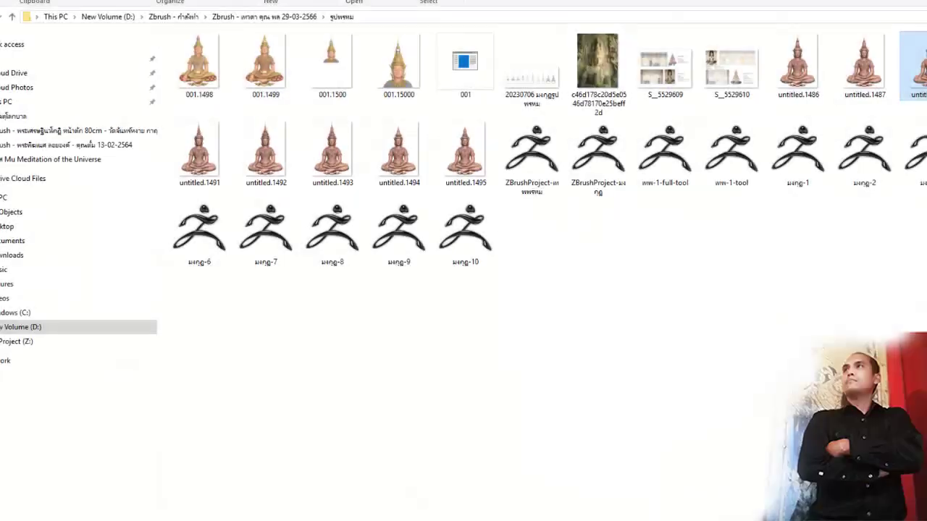
left_click(864, 65)
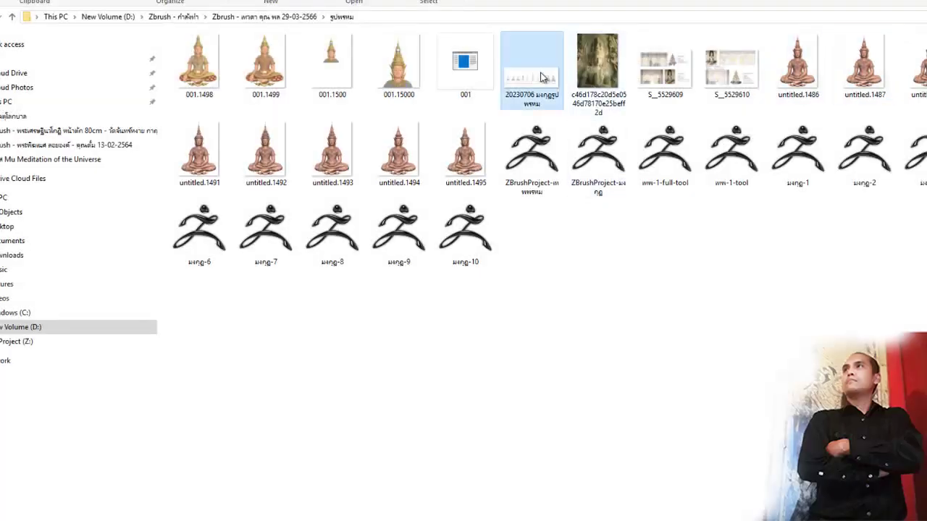
double_click(543, 76)
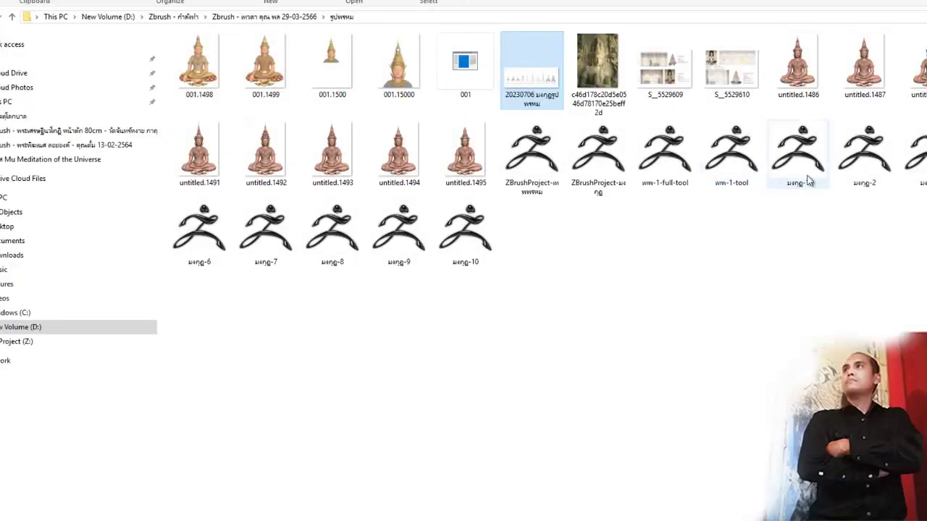
Step: Open the crown model next to มงกุฎ-2 in the reference folder and save the project over the existing ZBrushProject file
left_click(925, 174)
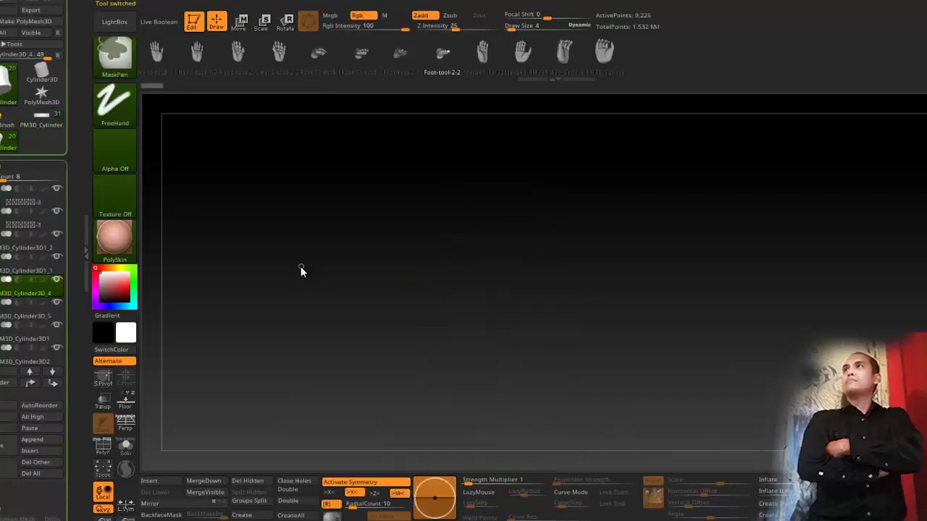
key("ctrl+s")
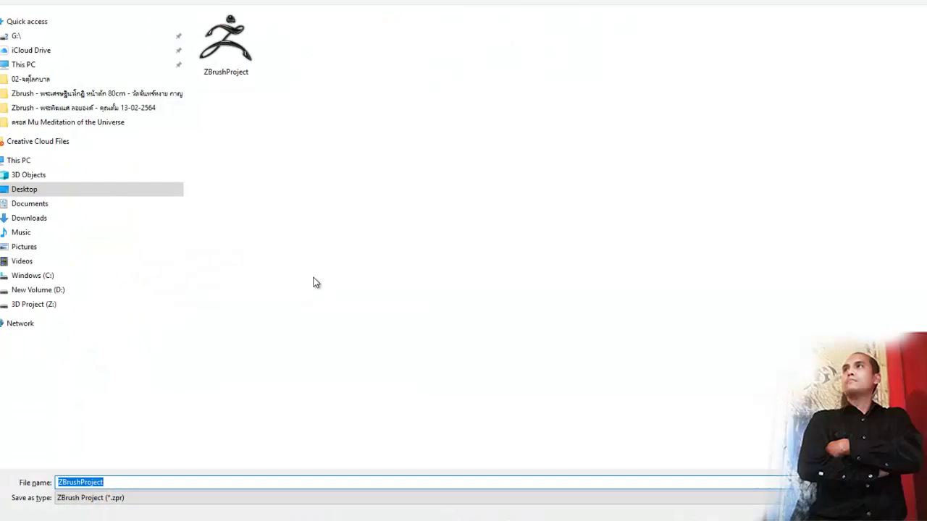
key("Return")
key("y")
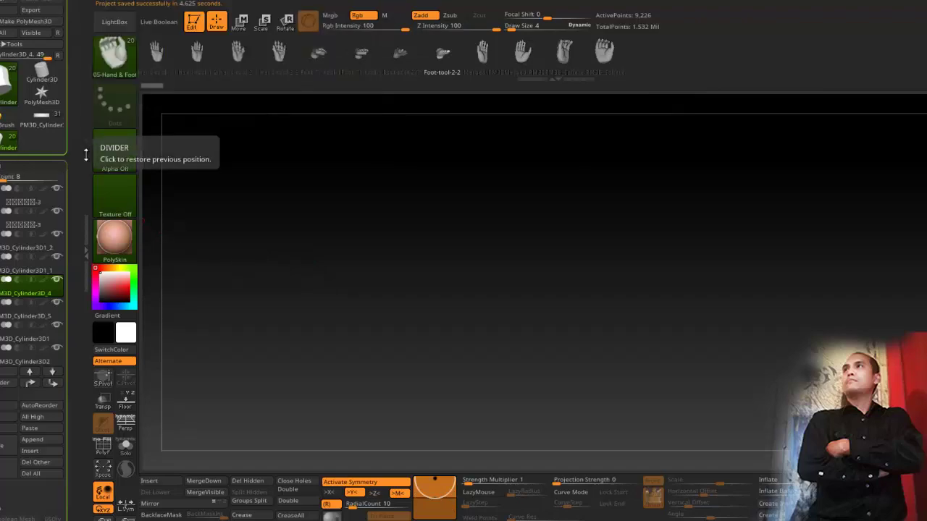
Step: Hide the crown's lower trim and carved headband subtools PM3D_Cylinder3D_8, PM3D_Cylinder3D_16, PM3D_Cylinder3D_18 and PM3D_Cylinder3D_21
left_click_drag(354, 298, 379, 305)
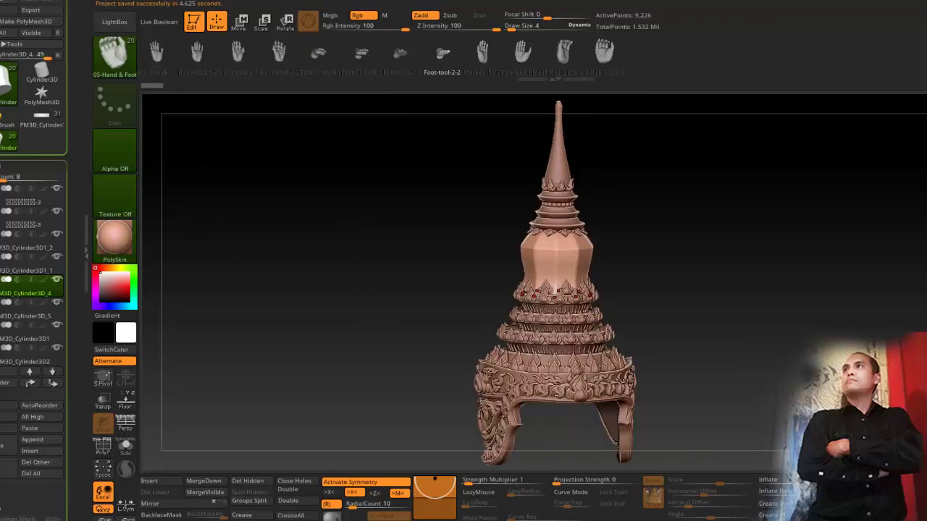
key("x")
left_click(538, 395, "alt")
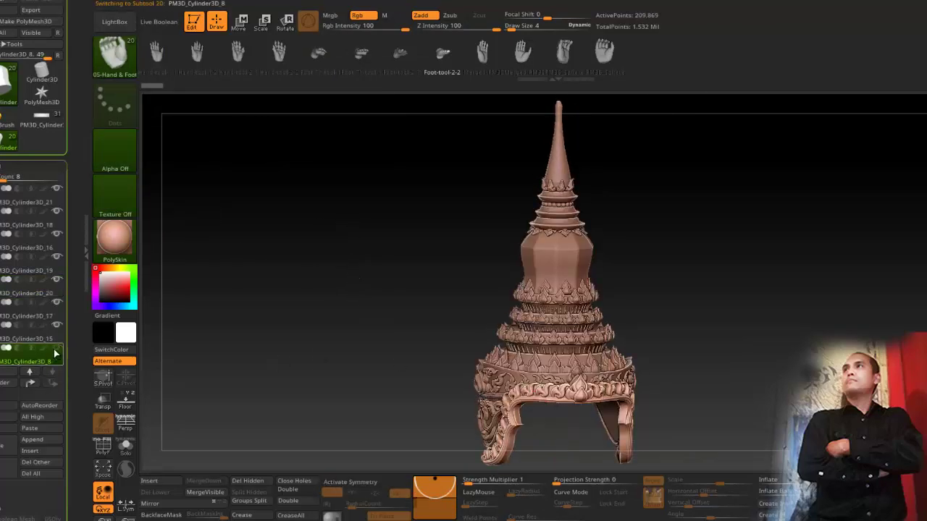
left_click_drag(366, 302, 395, 285)
left_click(487, 372, "alt")
left_click_drag(338, 319, 142, 329)
left_click(51, 225)
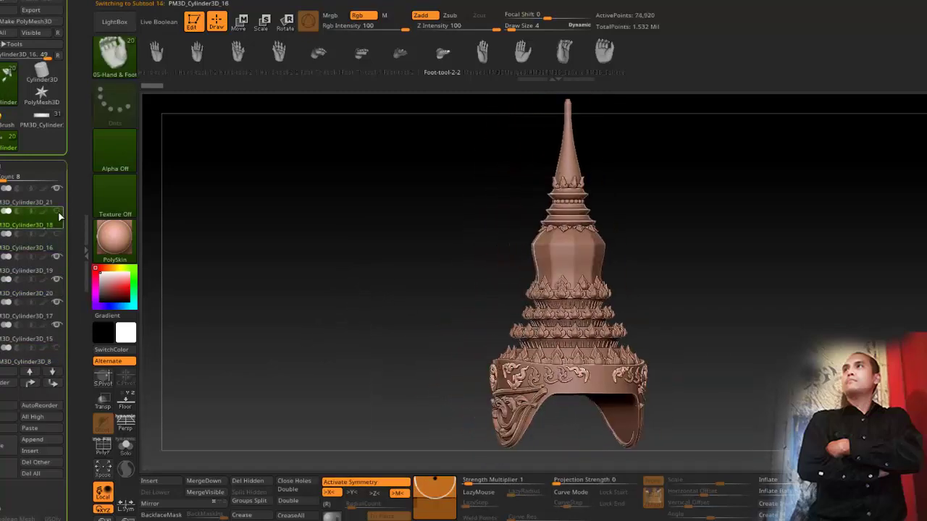
left_click(57, 189)
Step: Hide the side ornament subtools below the crown tiers, PM3D_Cylinder3D_15, PM3D_Cylinder3D_17, PM3D_Cylinder3D_20 and PM3D_Cylinder3D_19
left_click_drag(206, 306, 253, 326)
key("Up")
key("Up")
left_click(450, 404, "alt")
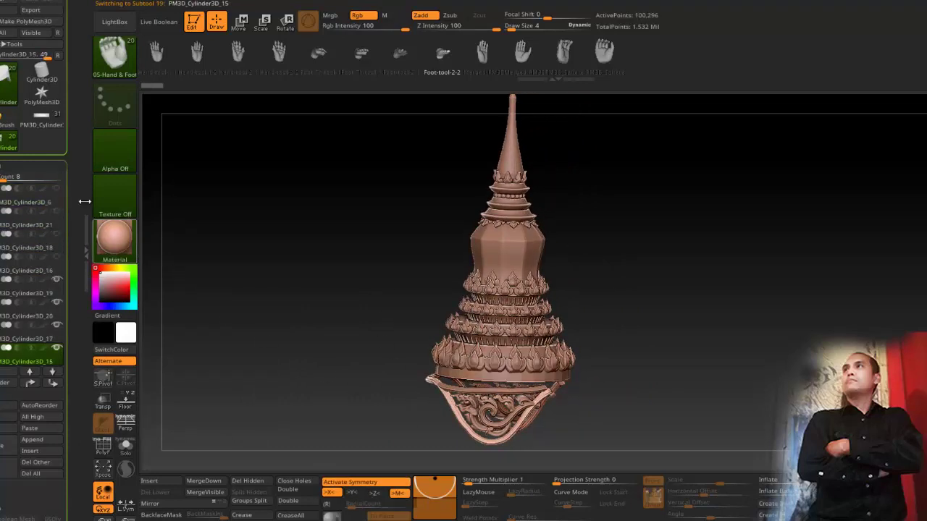
left_click(60, 331)
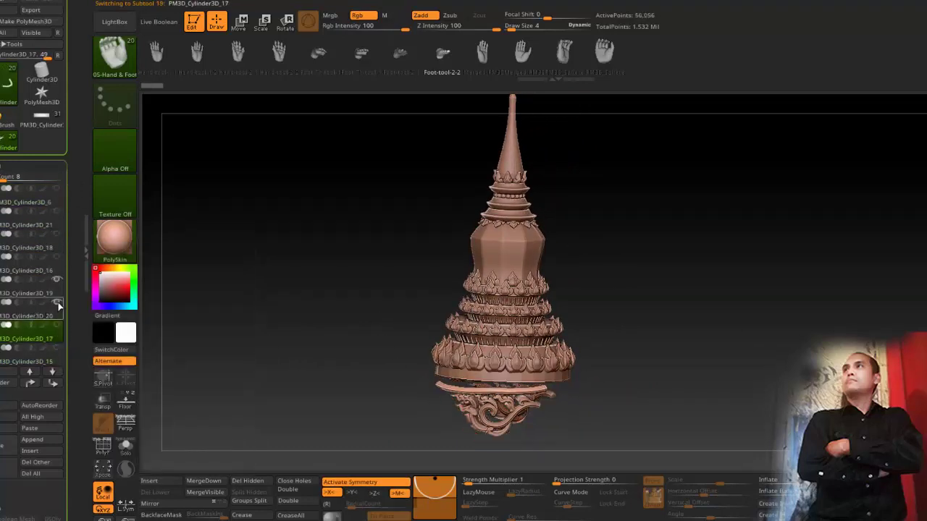
left_click(58, 305)
left_click(57, 281)
left_click_drag(210, 313, 246, 314)
key("Up")
key("Up")
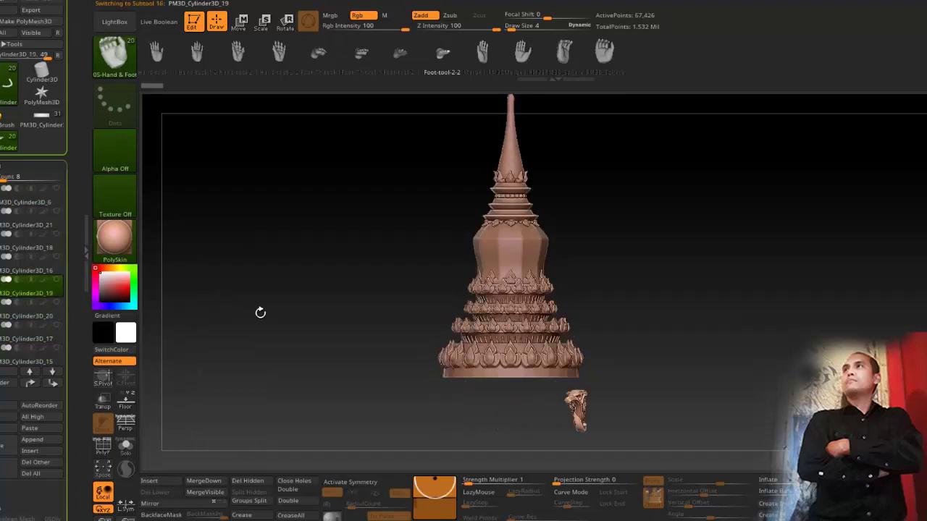
Step: Select the faceted bell-shaped section of the crown and merge the visible crown parts into one tool
key("Down")
key("Down")
key("Down")
key("Down")
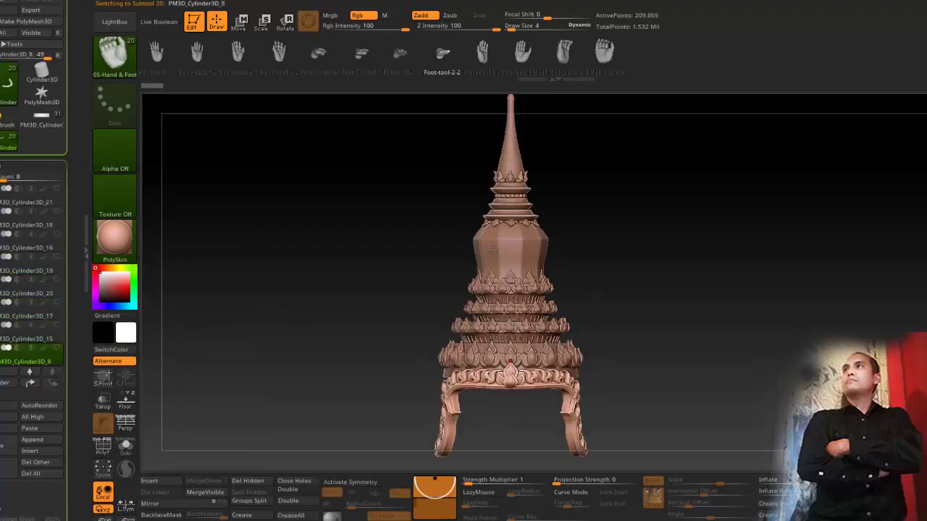
left_click(491, 250, "alt")
left_click_drag(344, 284, 307, 297)
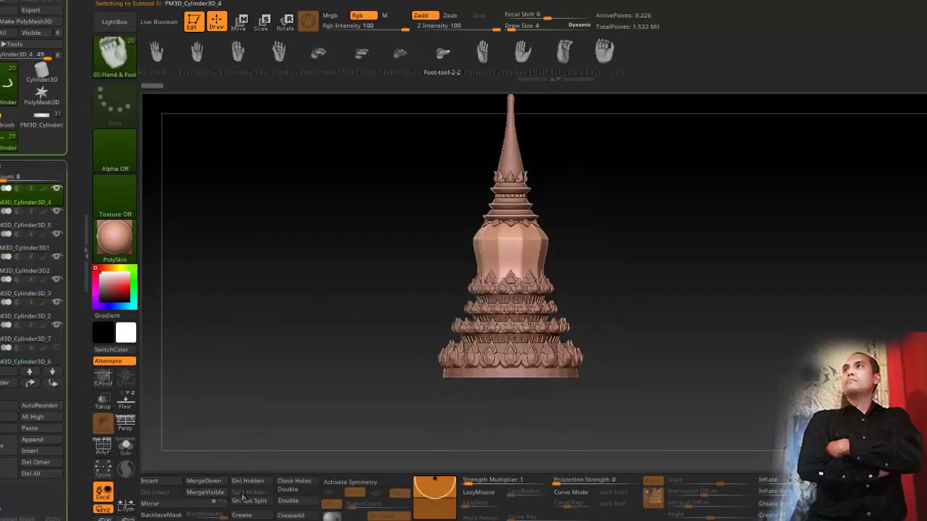
Step: Switch to the multi-headed figure and insert the merged crown as a subtool below the top cylinder
left_click(41, 125)
left_click_drag(315, 315, 320, 329, "alt")
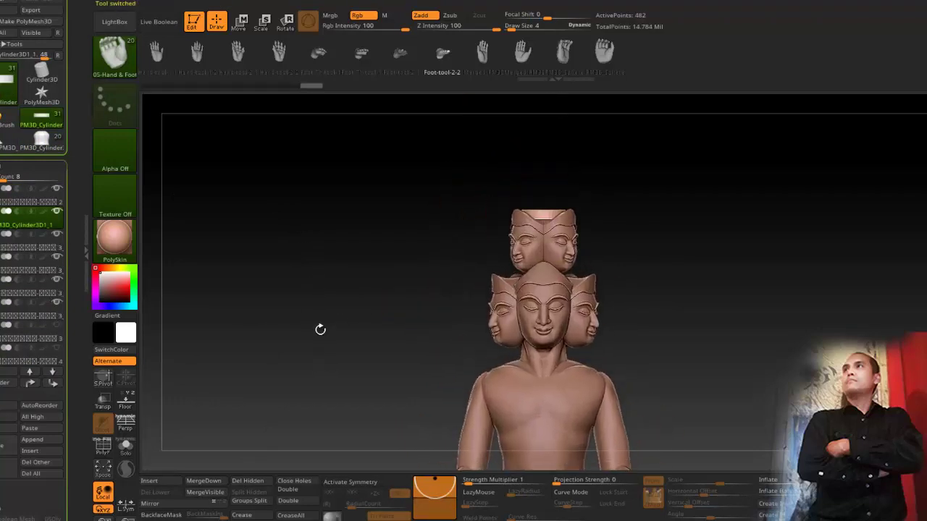
key("Up")
key("Down")
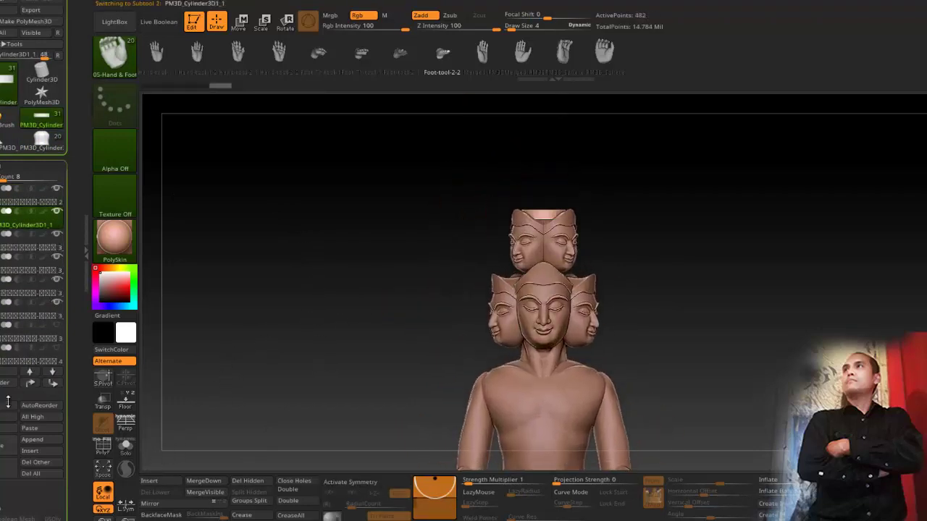
left_click_drag(36, 199, 36, 216)
key("Up")
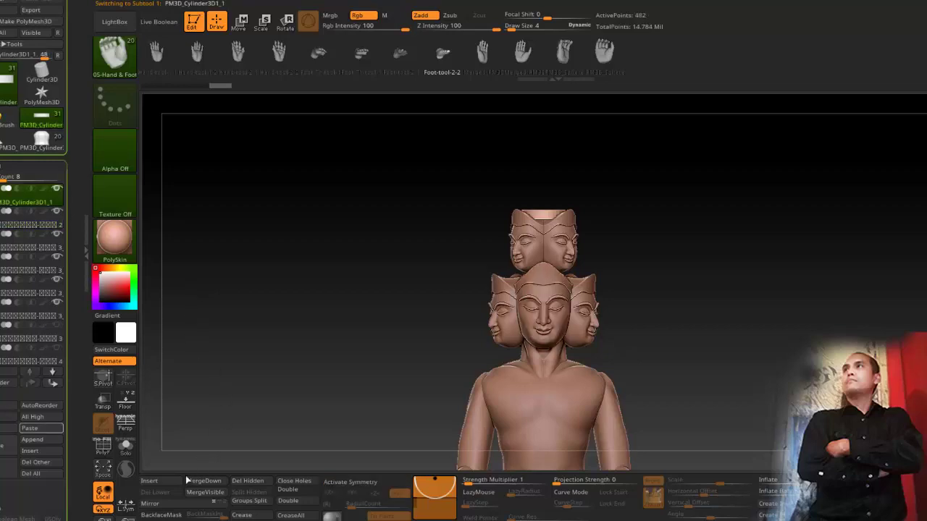
left_click(176, 480)
left_click(217, 243)
Step: Move the inserted crown up above the figure's upper heads and scale it down uniformly
left_click(239, 22)
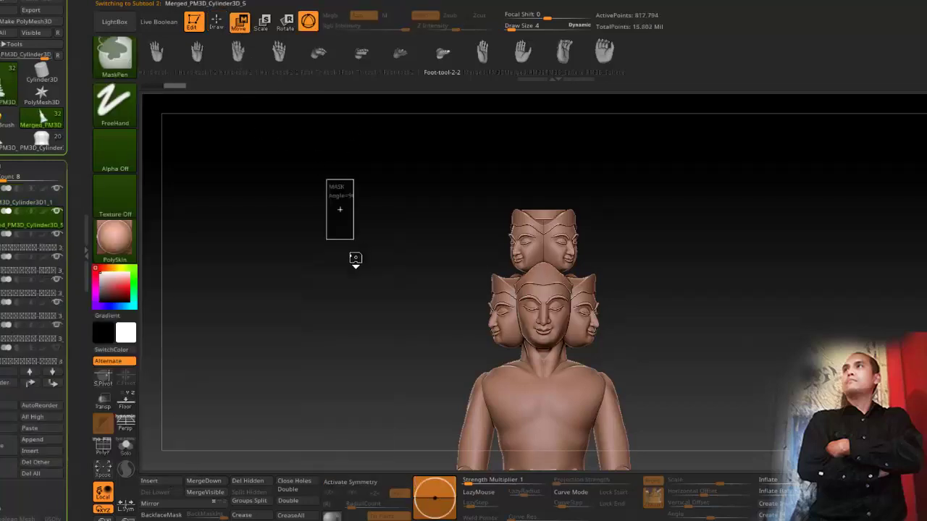
left_click_drag(542, 312, 542, 93)
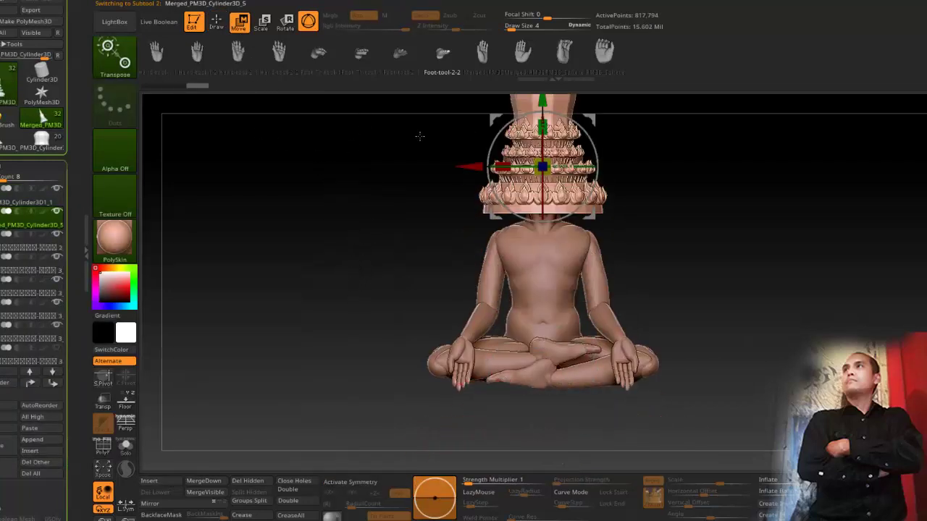
left_click_drag(420, 135, 414, 263, "alt")
left_click_drag(536, 222, 536, 165)
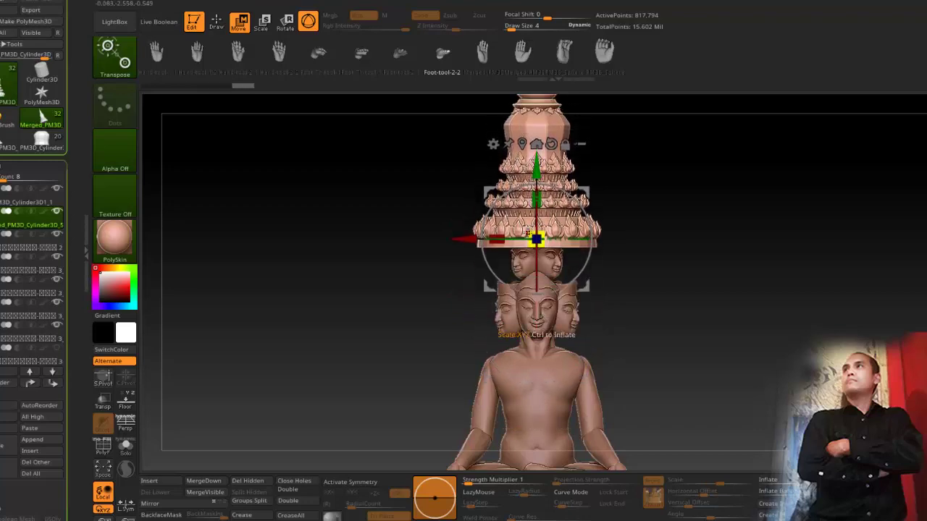
left_click_drag(536, 238, 482, 238)
Step: Shrink the crown to fit the top of the upper heads and centre it front to back
left_click_drag(420, 232, 465, 400, "alt")
left_click_drag(550, 241, 550, 228)
left_click_drag(550, 298, 520, 298)
left_click_drag(666, 239, 713, 239, "shift")
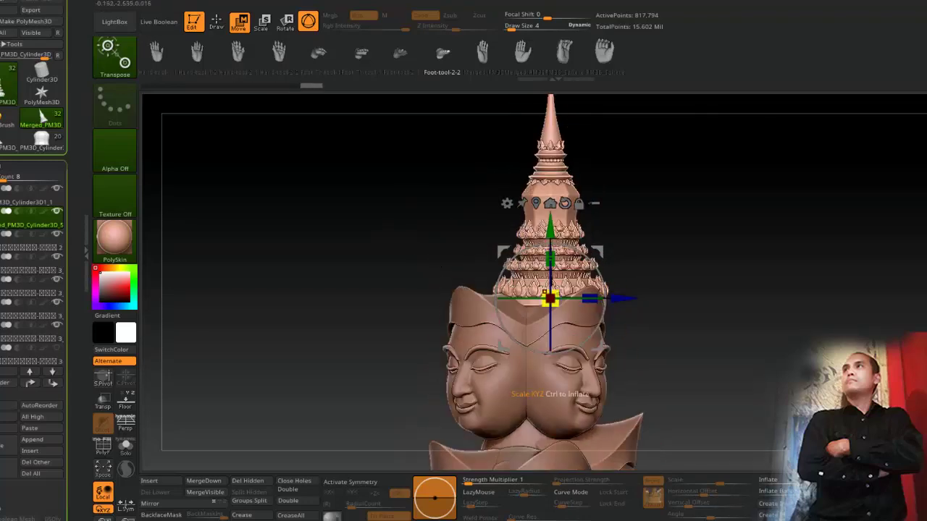
left_click_drag(618, 297, 593, 297)
left_click_drag(616, 207, 568, 196, "shift")
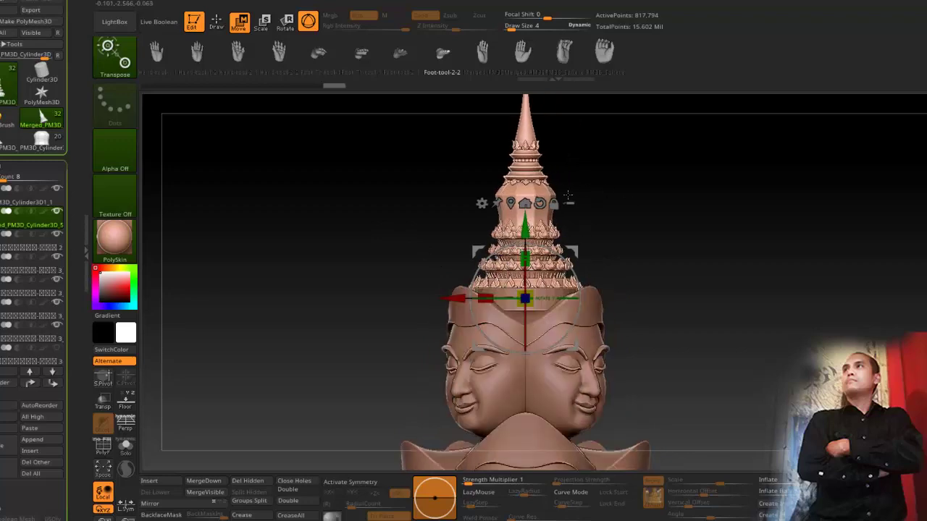
Step: Select the plain cylinder at the crown's base, centre it under the crown and scale it up slightly
left_click(219, 23)
key("Up")
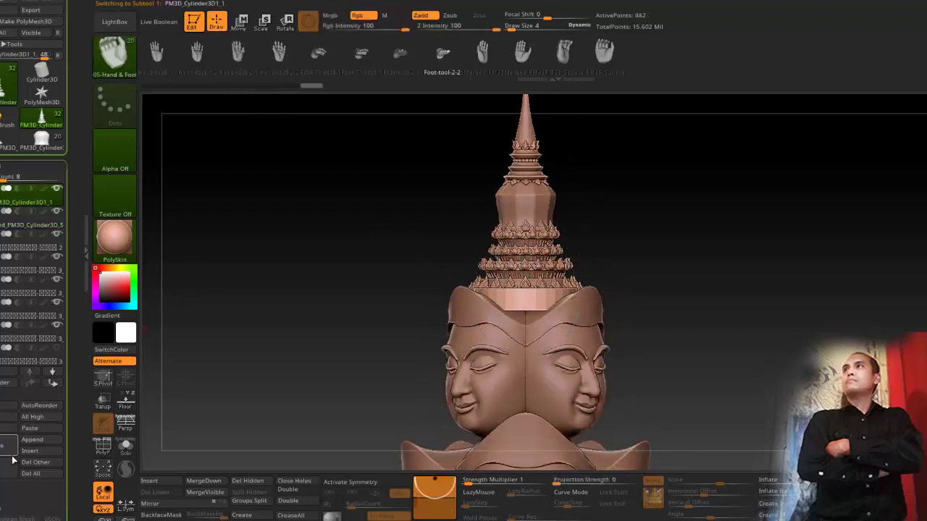
left_click(239, 25)
left_click_drag(652, 232, 698, 235, "shift")
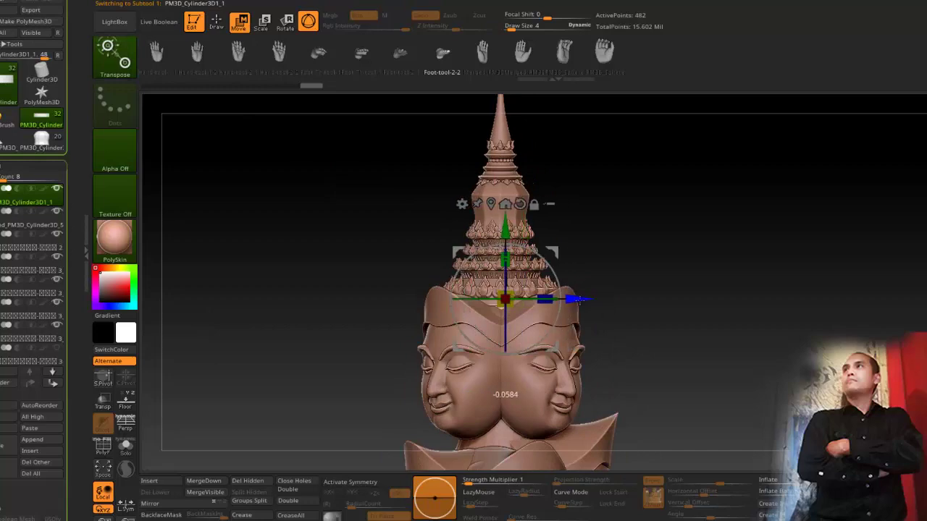
left_click_drag(500, 231, 500, 235)
left_click_drag(347, 234, 311, 290, "shift")
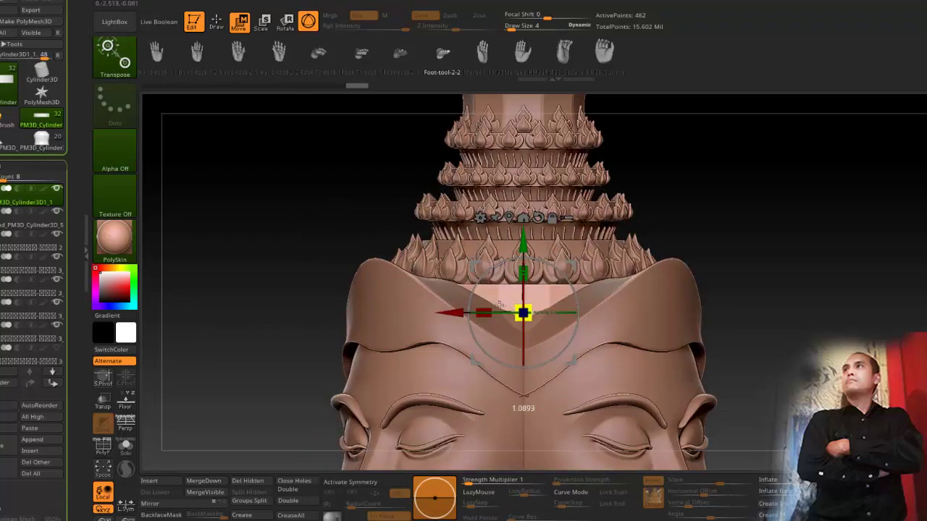
left_click_drag(349, 264, 499, 330)
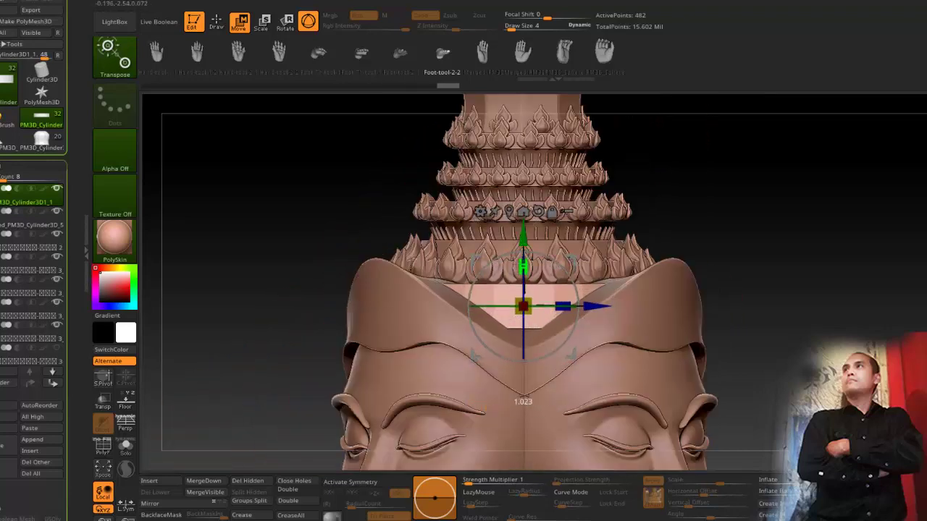
left_click_drag(311, 217, 253, 196)
left_click(218, 26)
Step: Move and slightly scale the crowned side head so it fits over the lower tier's side head
mouse_move(257, 132)
left_mouse_down("alt")
mouse_move(312, 289)
mouse_move(312, 273)
left_mouse_up("alt")
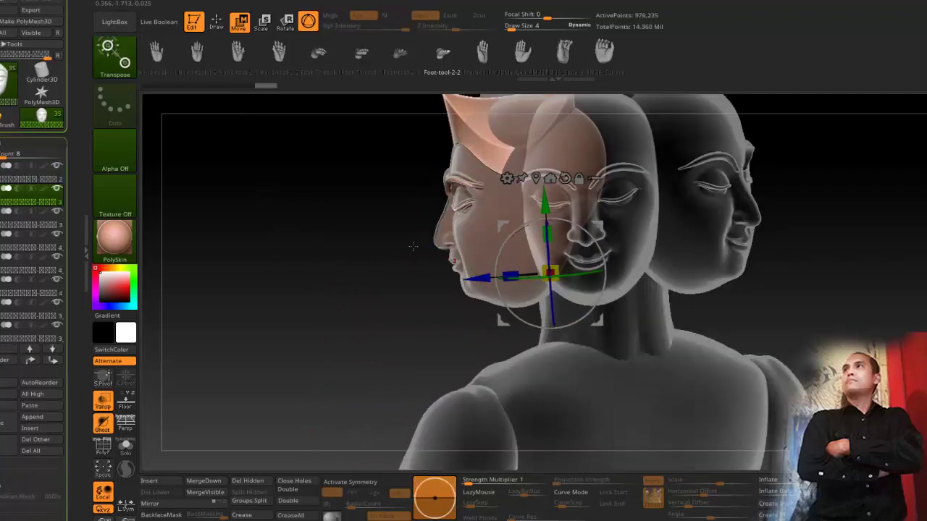
left_click_drag(471, 210, 552, 208)
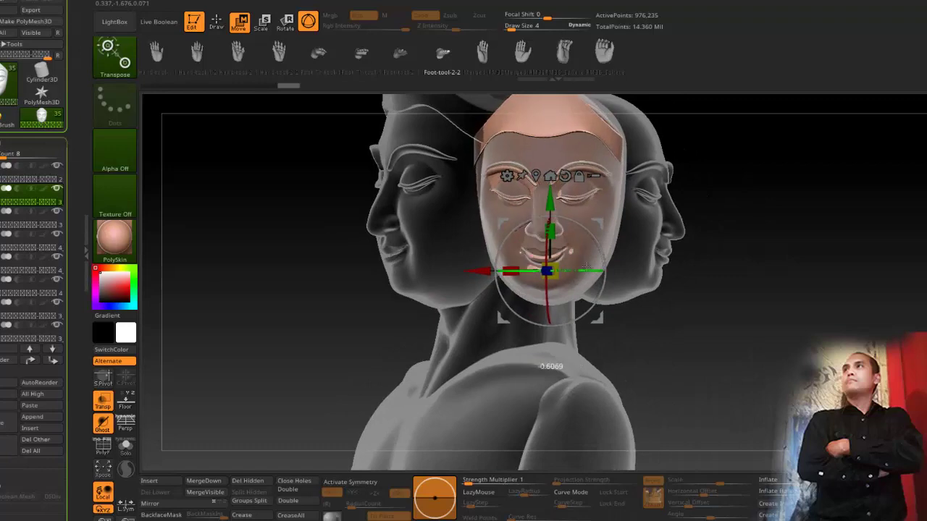
left_click_drag(353, 194, 357, 238)
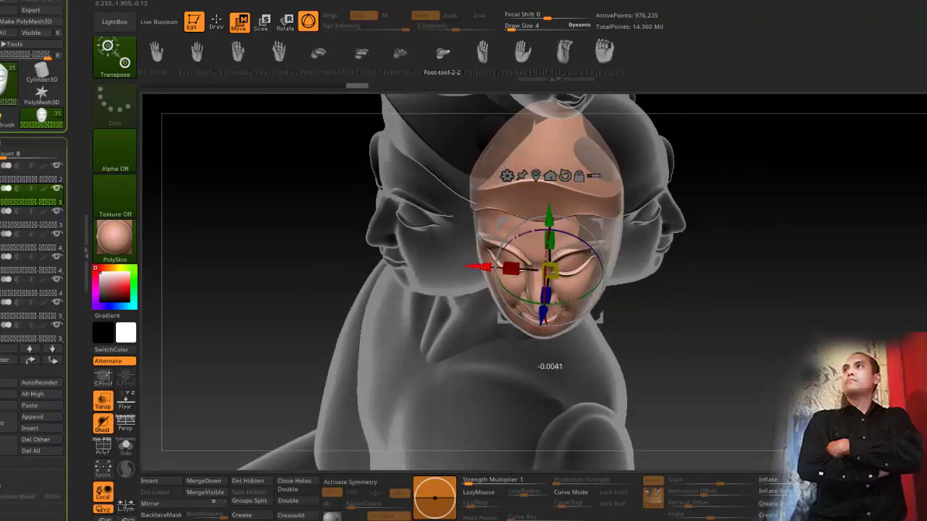
left_click_drag(473, 269, 472, 269)
left_click_drag(336, 199, 264, 207)
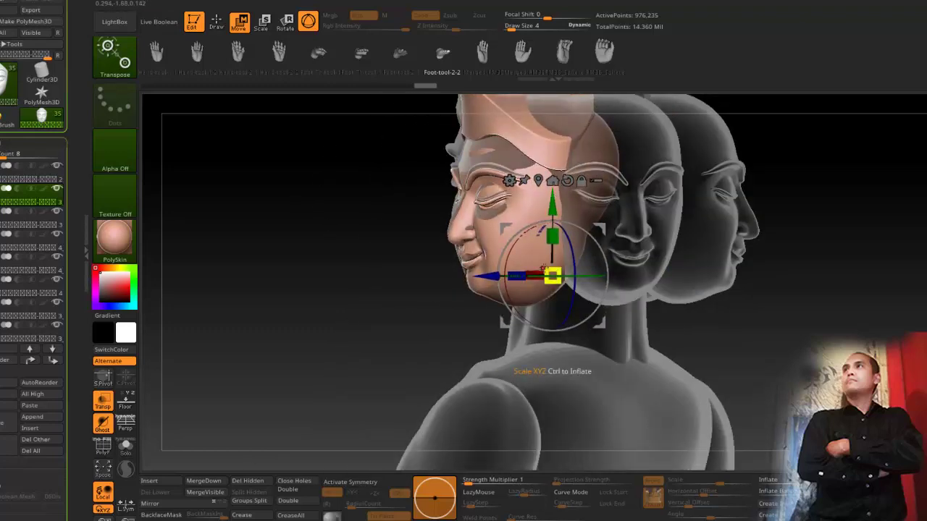
left_click_drag(548, 269, 547, 268)
left_click_drag(318, 242, 398, 249)
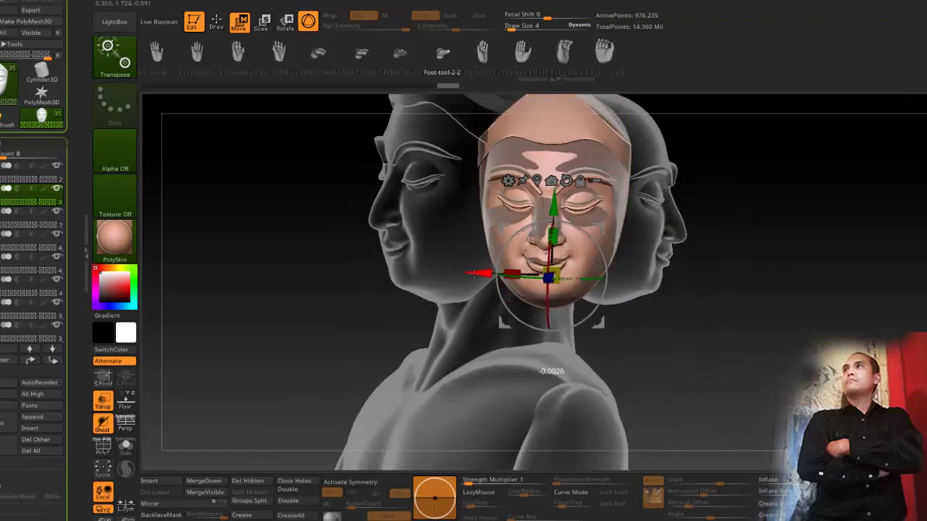
left_click_drag(326, 247, 407, 253)
left_click_drag(276, 197, 366, 346)
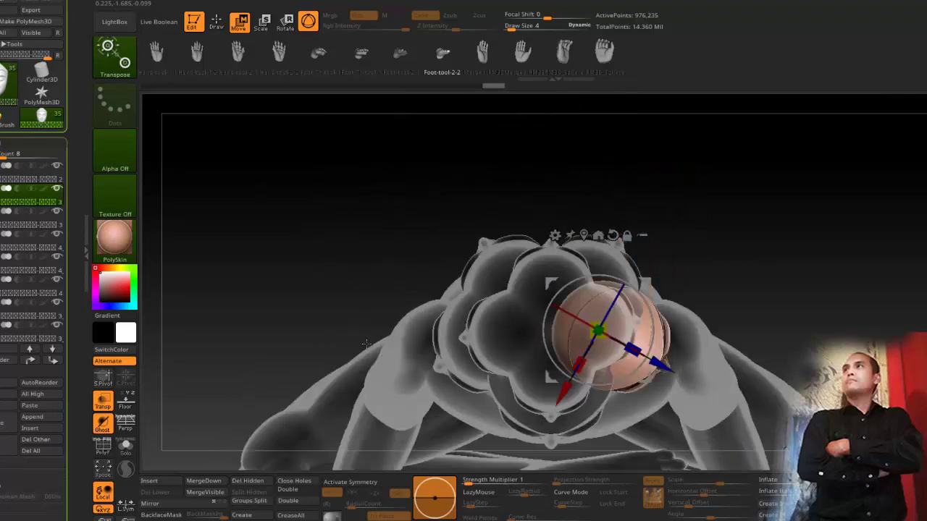
Step: Duplicate the crowned side head, then rotate and move the copy into place at the back of the lower tier
left_click(9, 413)
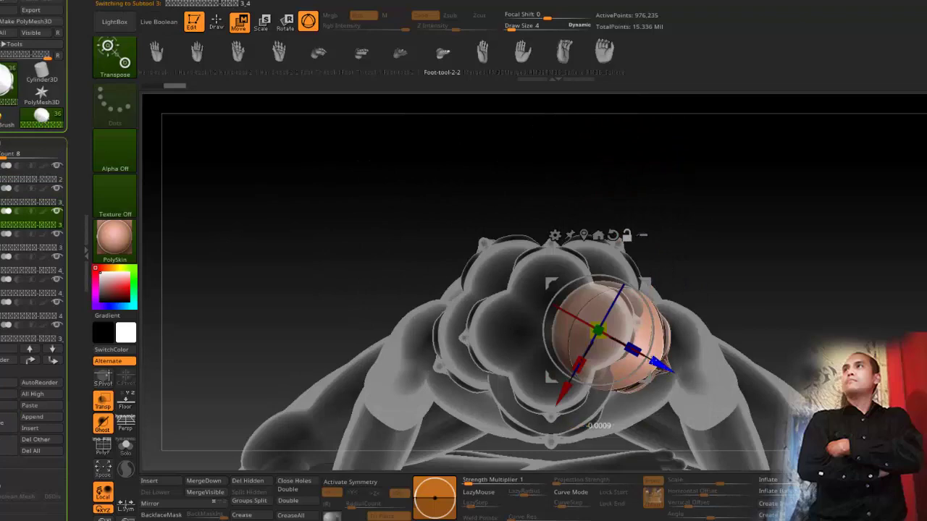
left_click_drag(521, 316, 590, 364)
left_click_drag(424, 235, 361, 217)
left_click_drag(647, 312, 628, 309)
left_click_drag(708, 233, 597, 262)
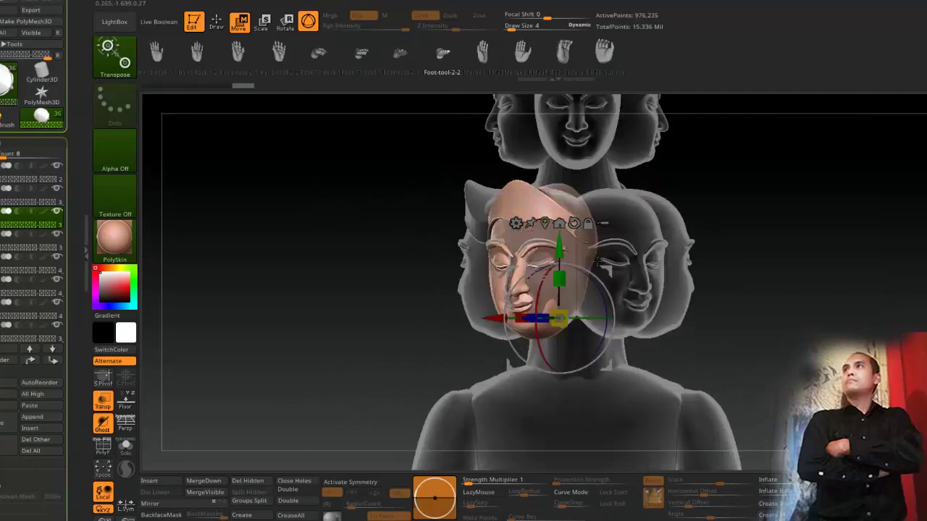
mouse_move(355, 226)
left_mouse_down()
mouse_move(352, 327)
mouse_move(361, 228)
left_mouse_up()
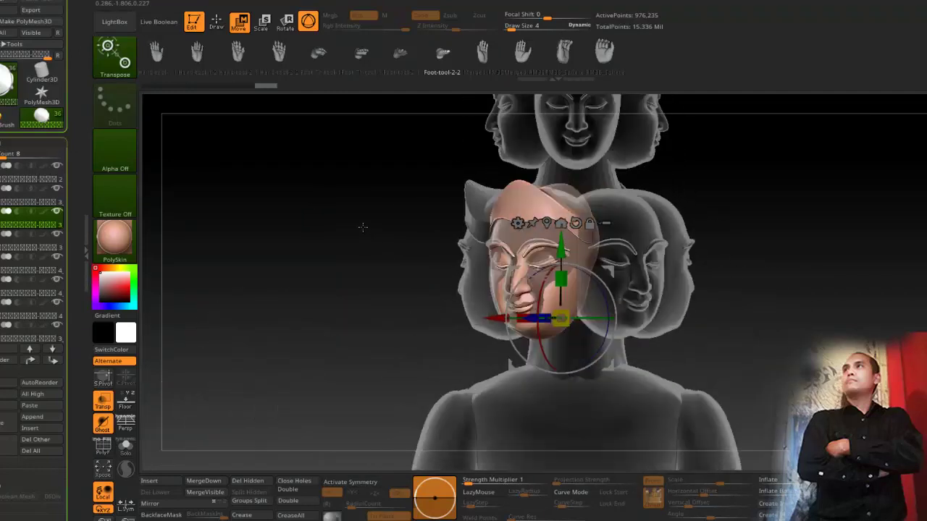
Step: Delete two of the leftover uncrowned heads at the back of the lower tier
left_click(216, 22)
left_click(614, 267, "alt")
left_click(9, 445)
left_click(99, 473)
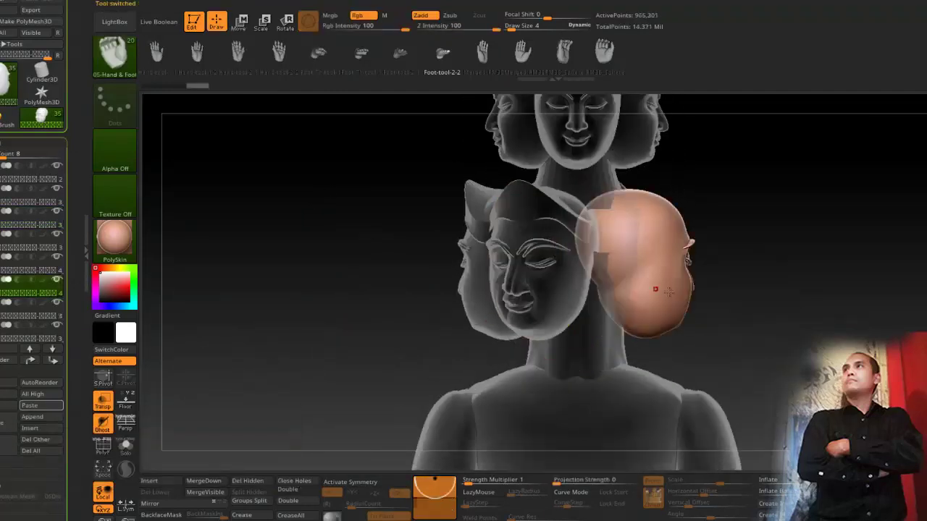
left_click(9, 445)
left_click(99, 473)
Step: Find the leftover uncrowned head in subtool 5 on the lower tier and delete it
left_click_drag(293, 298, 339, 247)
key("Up")
key("Up")
key("Down")
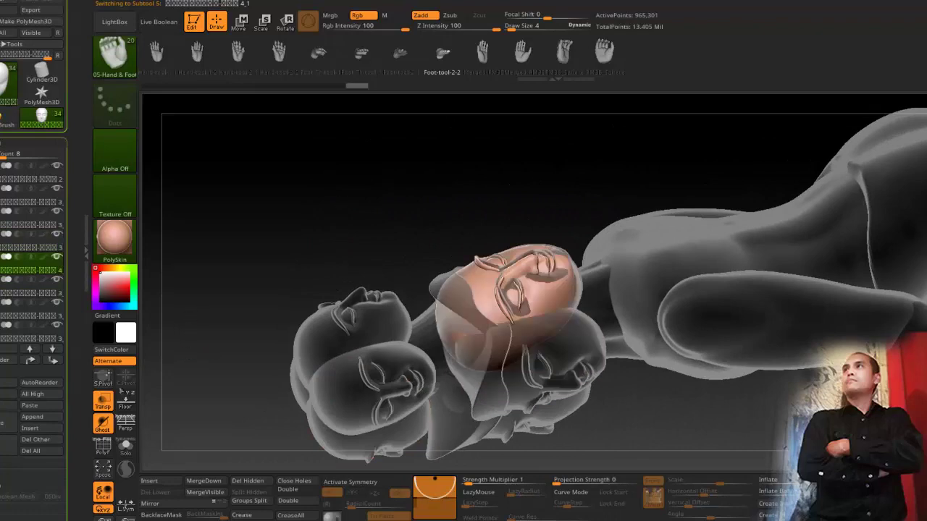
left_click(4, 455)
left_click(94, 474)
Step: Find the remaining uncrowned lower head in subtool 4, overlapping a crowned head, and delete it
left_click_drag(271, 250, 245, 215)
key("Down")
key("Down")
key("Up")
key("Up")
key("Up")
key("Up")
key("Down")
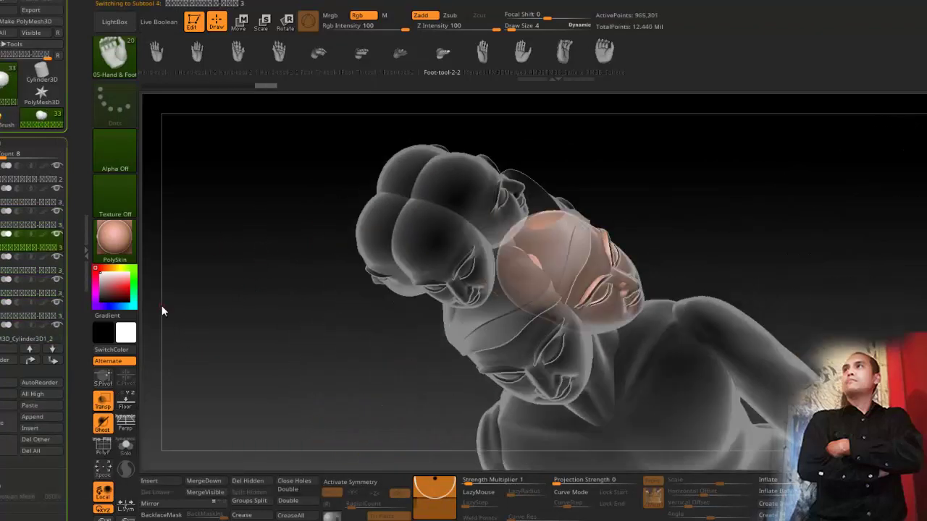
left_click_drag(163, 311, 178, 381)
left_click(4, 454)
left_click(97, 474)
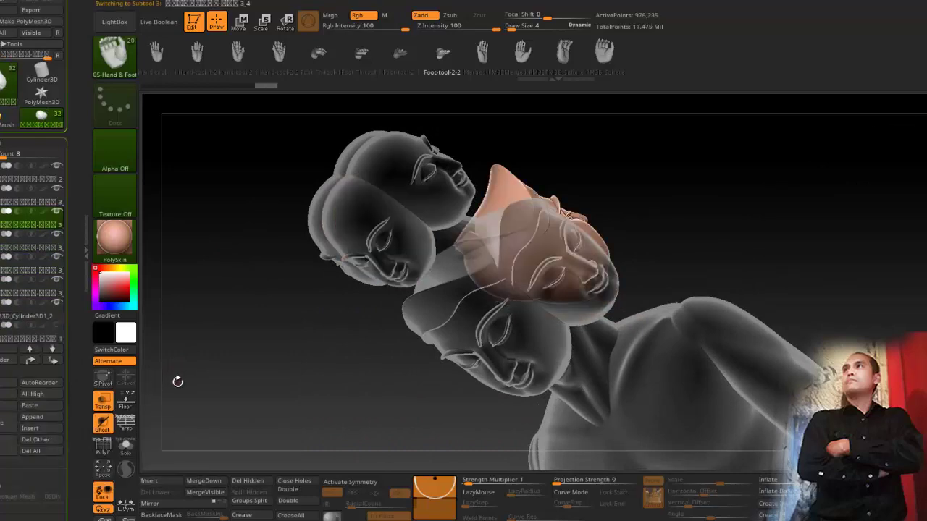
Step: Duplicate the crowned back and side heads and mirror the copies to the opposite side of the lower tier
left_click(10, 424)
left_click(569, 266, "alt")
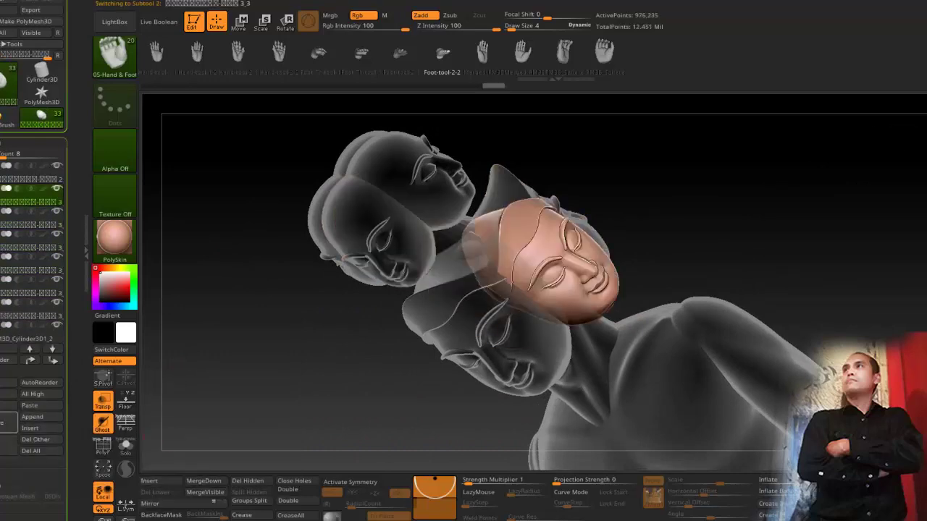
left_click(4, 422)
left_click(152, 504)
left_click_drag(241, 342, 254, 306)
left_click_drag(310, 288, 314, 250)
left_click_drag(386, 258, 301, 301)
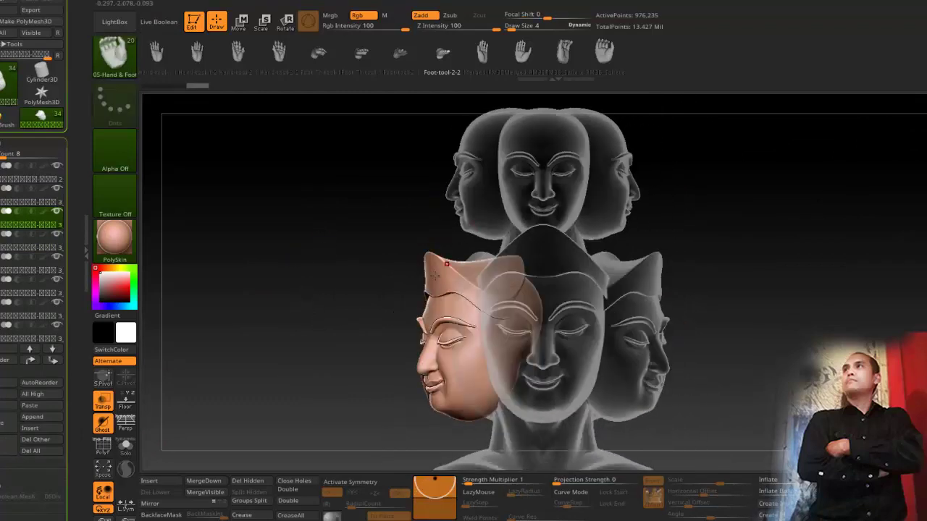
Step: Copy the crowned front head of the lower tier and paste it as a subtool below the upper front head
left_click_drag(333, 341, 434, 248, "alt")
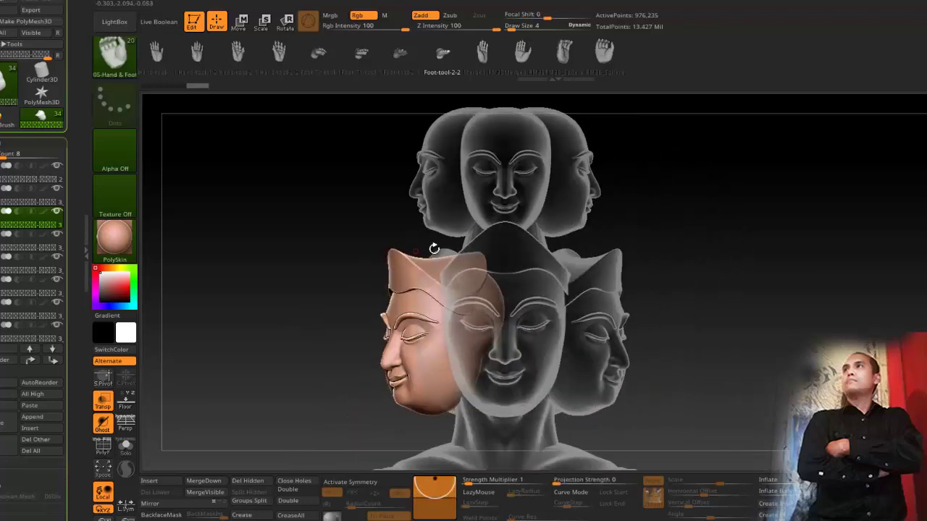
left_click(449, 315, "alt")
left_click_drag(281, 276, 286, 339, "alt")
left_click(498, 270, "alt")
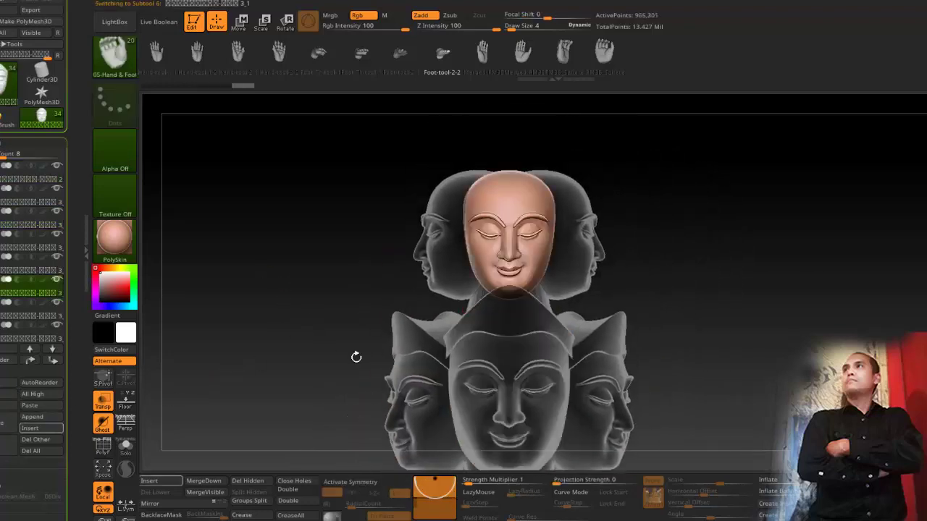
left_click(35, 409)
key("Down")
key("Up")
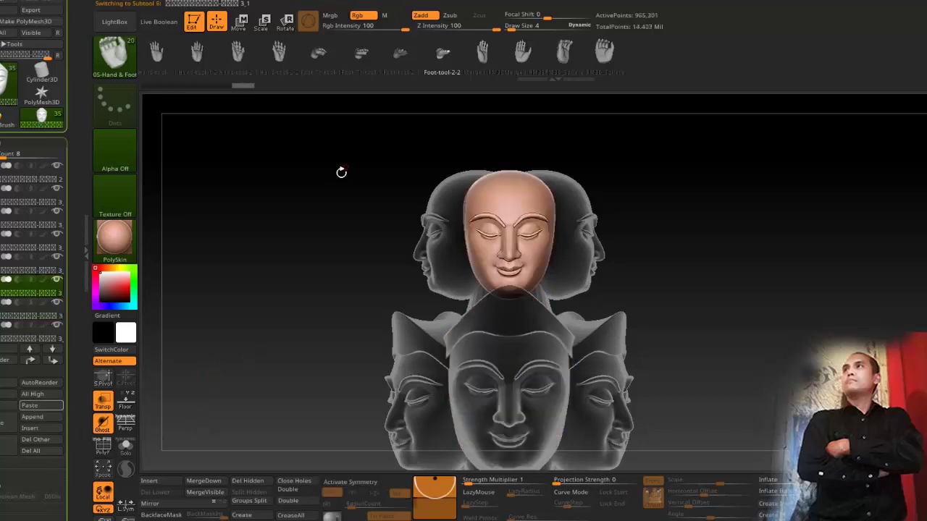
key("Down")
Step: Move the pasted crowned head up to the height of the upper tier's front head
left_click(241, 28)
key("x")
left_click_drag(509, 381, 508, 209)
left_click_drag(342, 218, 411, 225, "shift")
left_click_drag(556, 328, 538, 282, "alt")
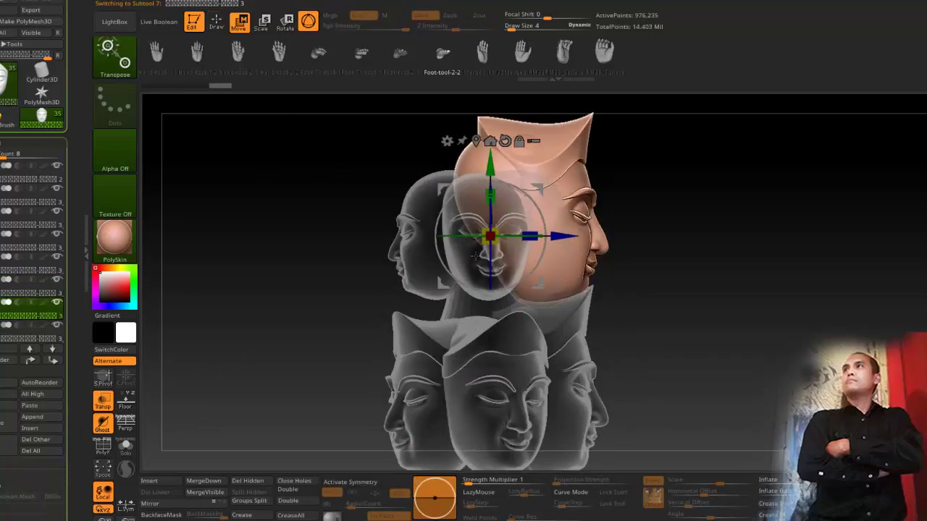
Step: Scale down the pasted crowned head and adjust its height and depth to match the upper front head
left_click_drag(490, 236, 476, 248)
left_click_drag(490, 165, 490, 176)
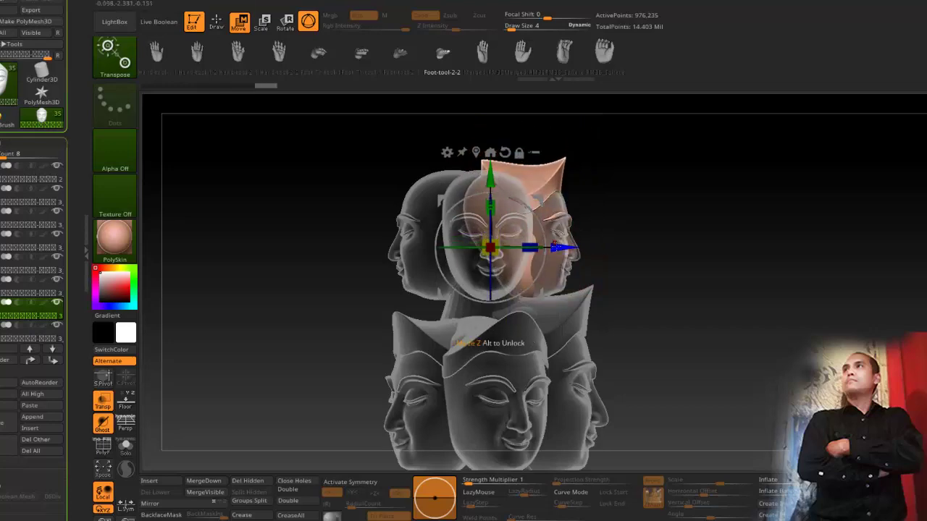
left_click_drag(555, 247, 563, 249)
left_click_drag(655, 226, 579, 205)
left_click_drag(367, 244, 362, 286, "alt")
left_click_drag(480, 166, 481, 168)
left_click_drag(250, 211, 326, 201)
left_click_drag(242, 156, 235, 108, "alt")
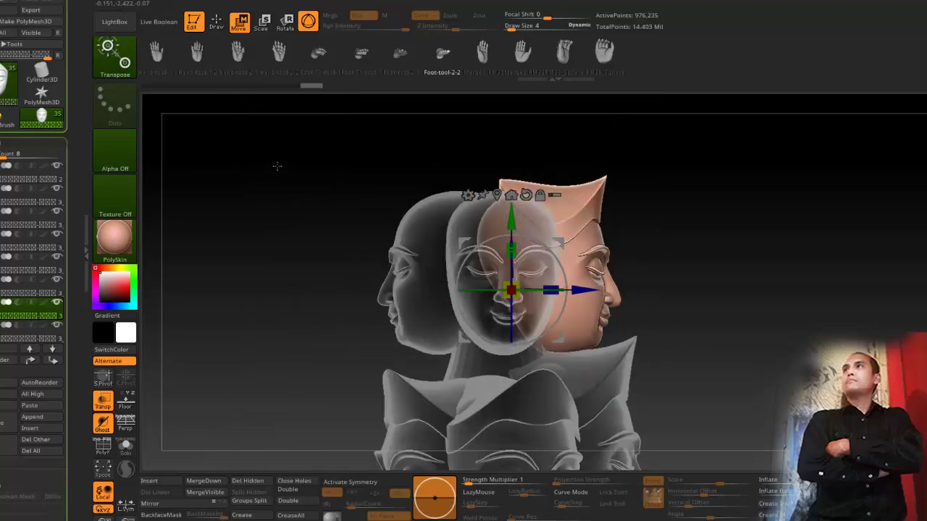
Step: Duplicate the crowned front head of the upper tier, mirror the copy and move it to the back of the tier
left_click(8, 424)
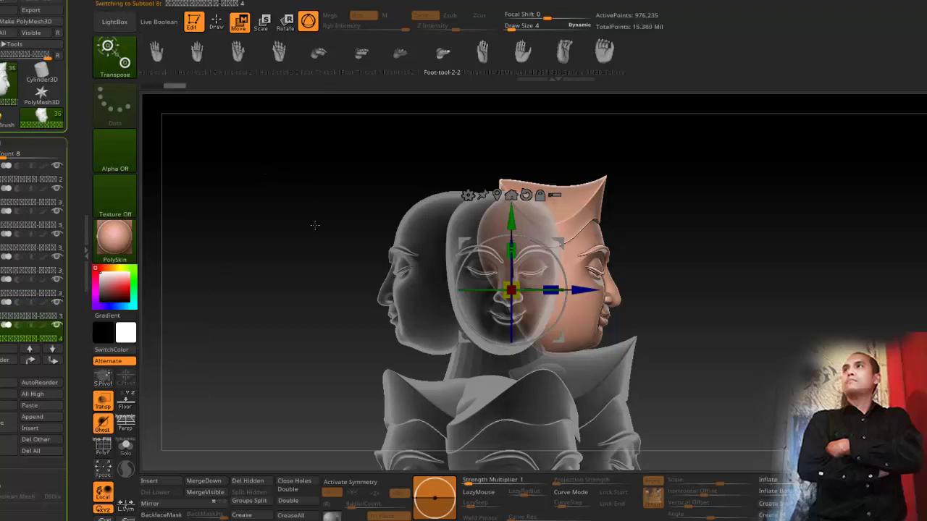
left_click_drag(315, 225, 315, 321, "shift")
left_click(198, 506)
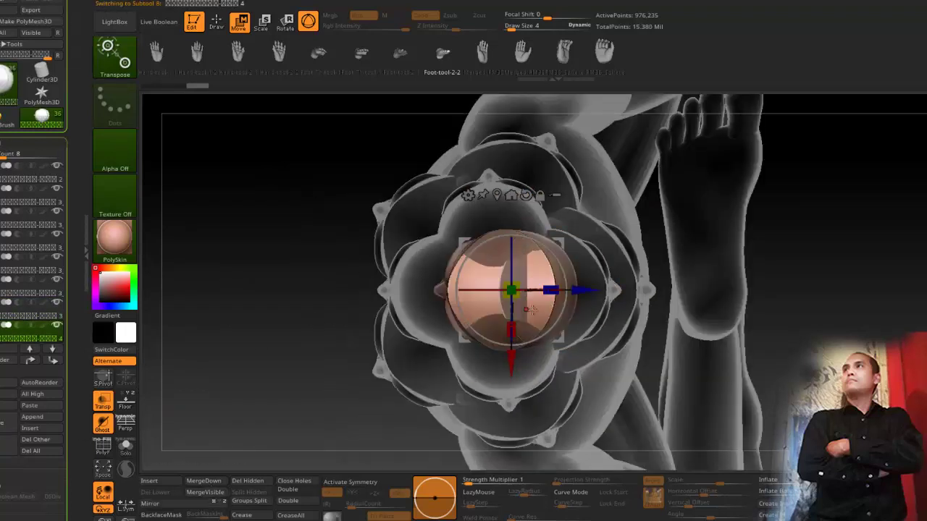
left_click_drag(591, 283, 528, 283)
left_click_drag(283, 282, 273, 265, "shift")
Step: Delete the plain front, back and side heads of the upper tier
key("Up")
key("Up")
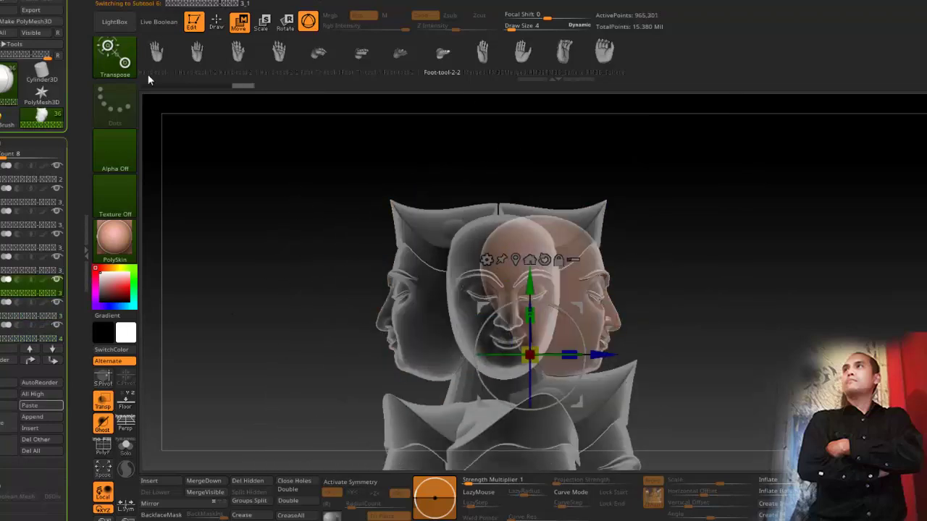
left_click(212, 25)
left_click(6, 446)
key("Return")
key("Down")
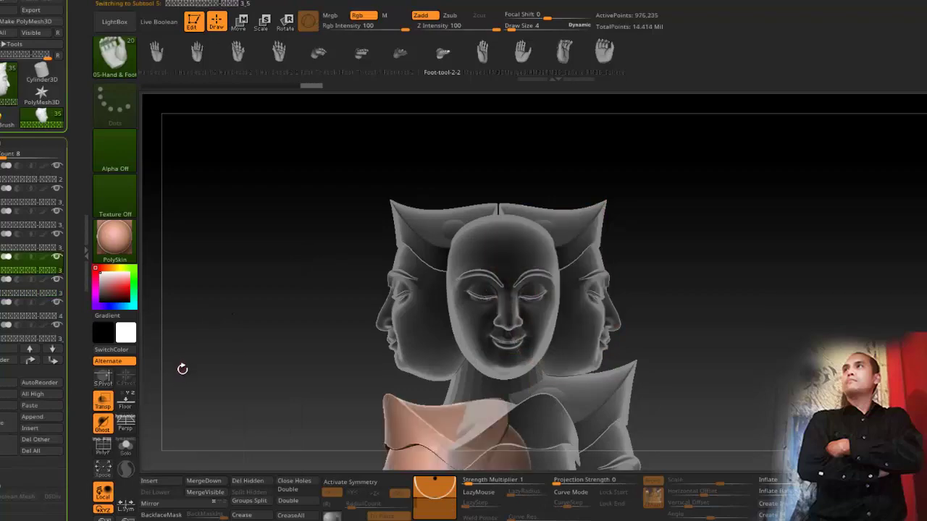
key("Up")
key("Down")
key("Down")
left_click(7, 445)
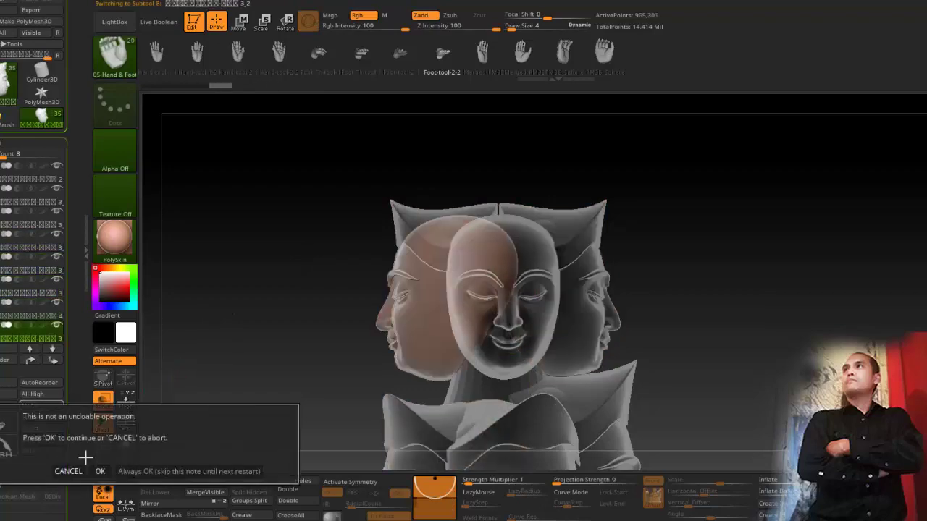
left_click(99, 470)
left_click_drag(272, 224, 241, 325)
left_click_drag(232, 284, 232, 217)
left_click(6, 445)
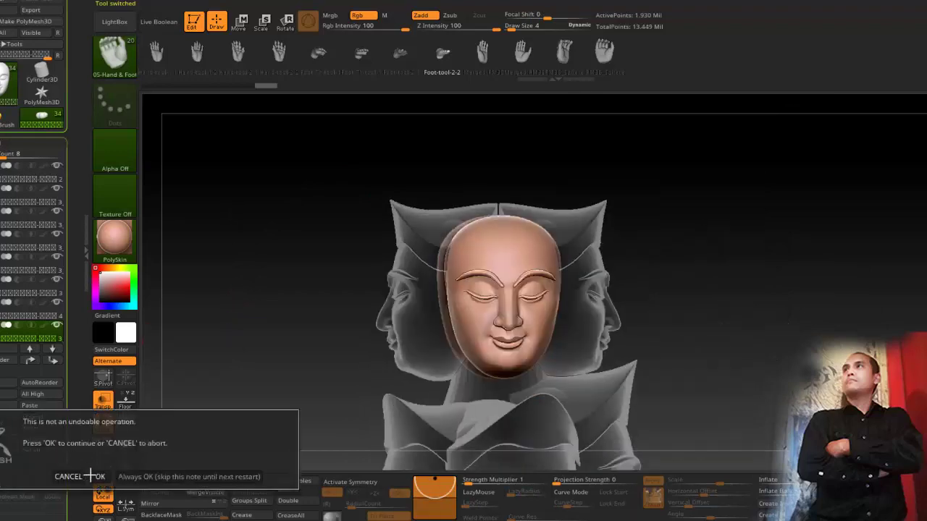
left_click(91, 474)
Step: Duplicate the crowned front and back heads of the upper tier
mouse_move(279, 252)
left_mouse_down()
mouse_move(245, 284)
mouse_move(269, 261)
mouse_move(322, 274)
mouse_move(227, 254)
mouse_move(228, 269)
mouse_move(296, 294)
mouse_move(270, 264)
left_mouse_up()
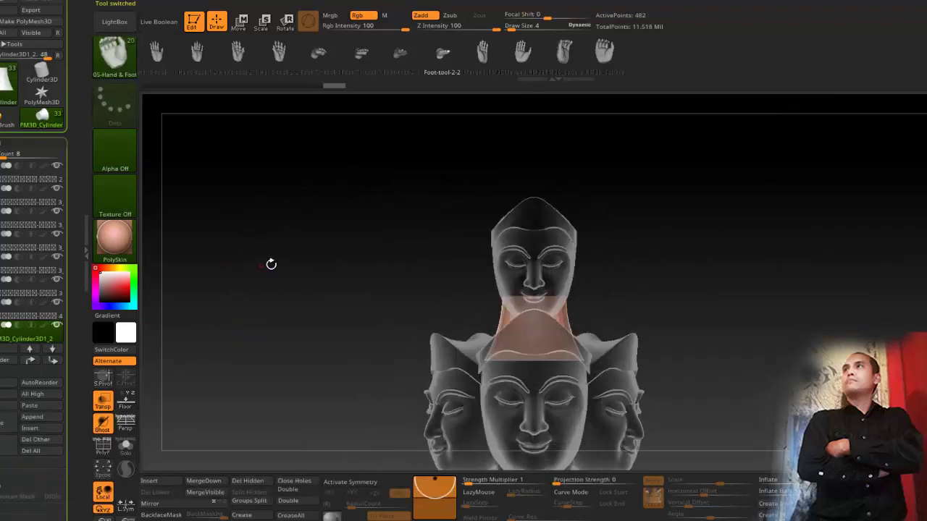
left_click_drag(358, 220, 356, 262)
left_click(471, 271, "alt")
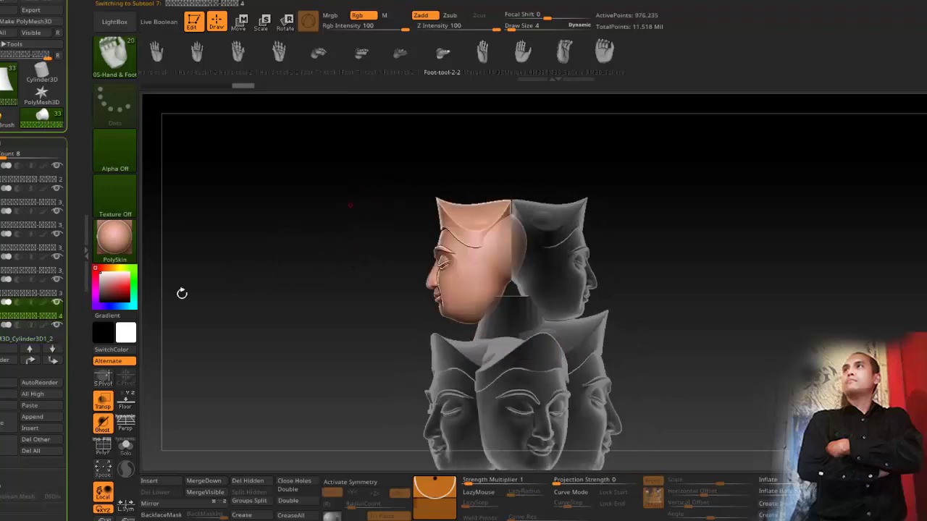
left_click(4, 420)
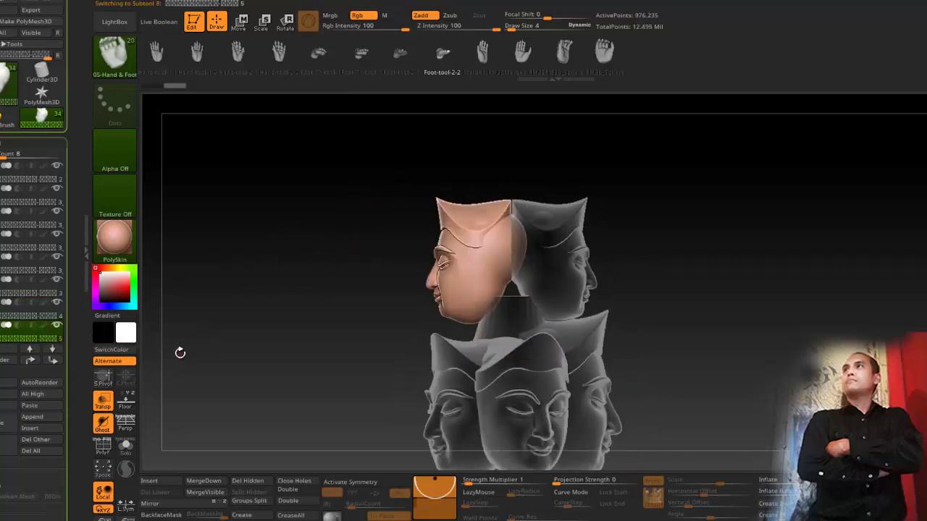
key("Down")
key("Down")
key("Up")
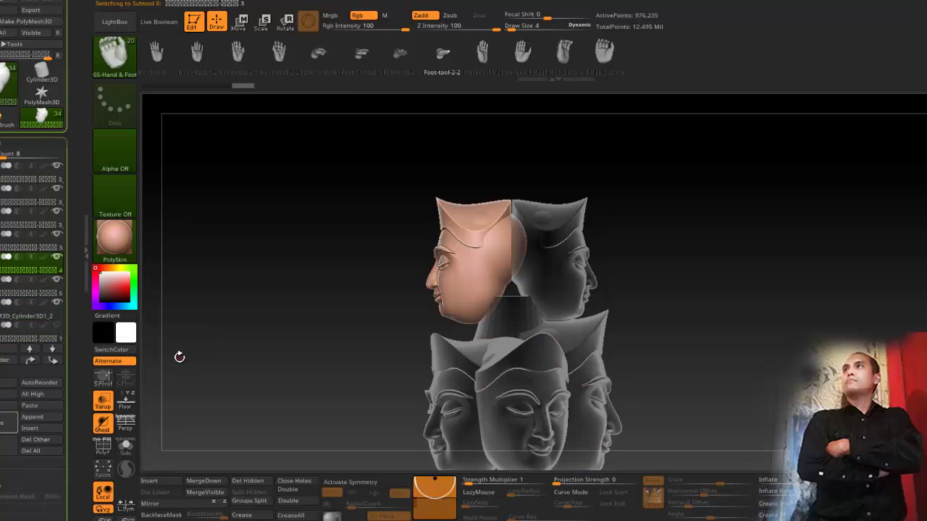
key("Up")
key("Down")
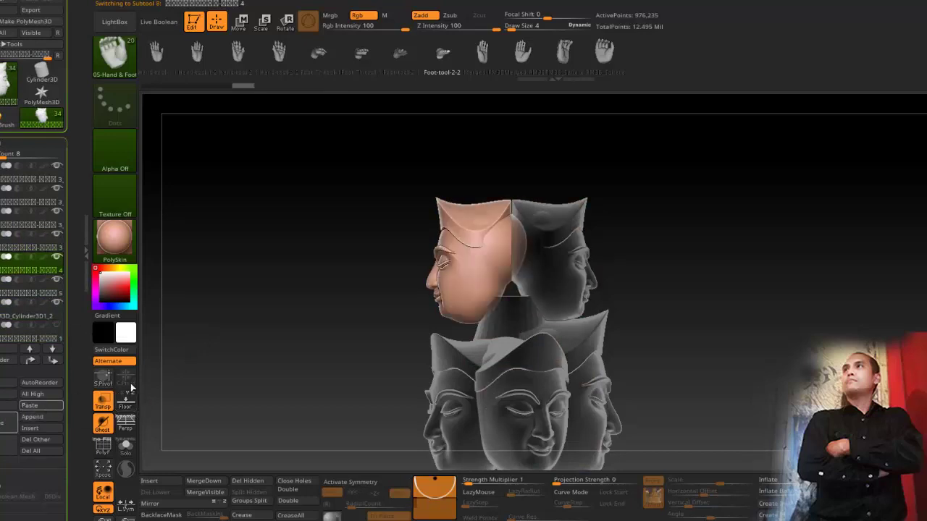
key("Up")
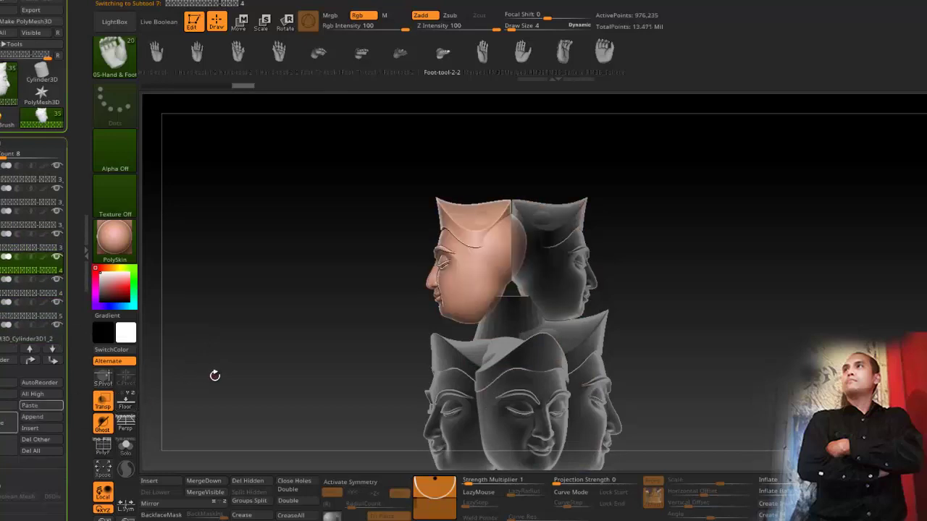
Step: Merge the two duplicated crowned heads into a single subtool
key("Up")
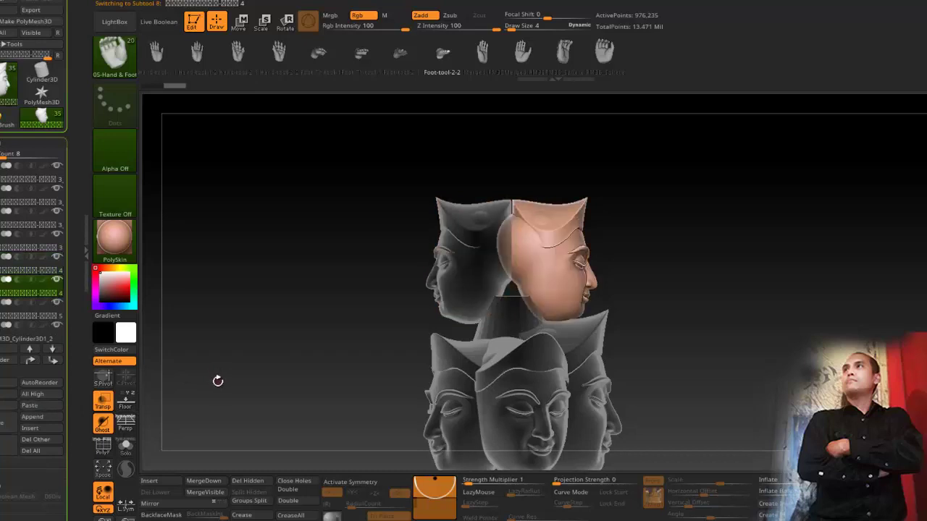
key("Down")
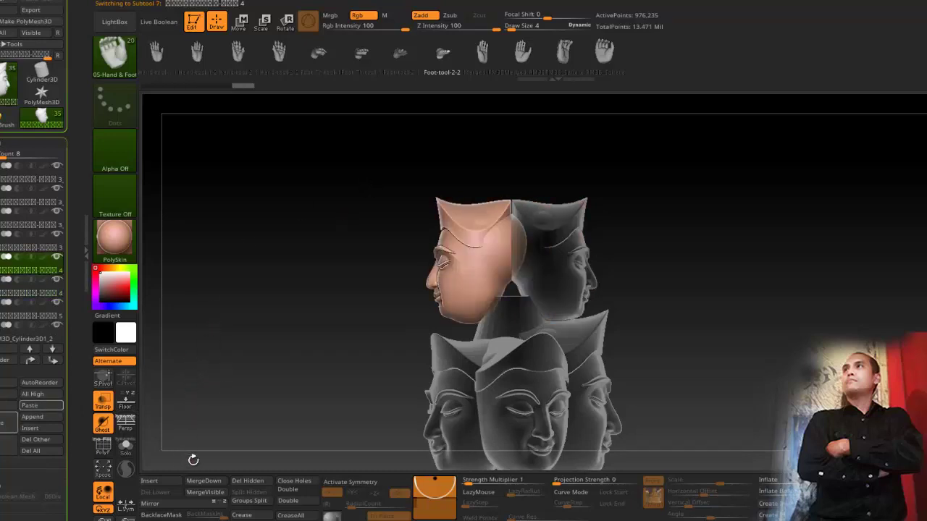
key("Up")
key("Down")
key("Up")
left_click(204, 481)
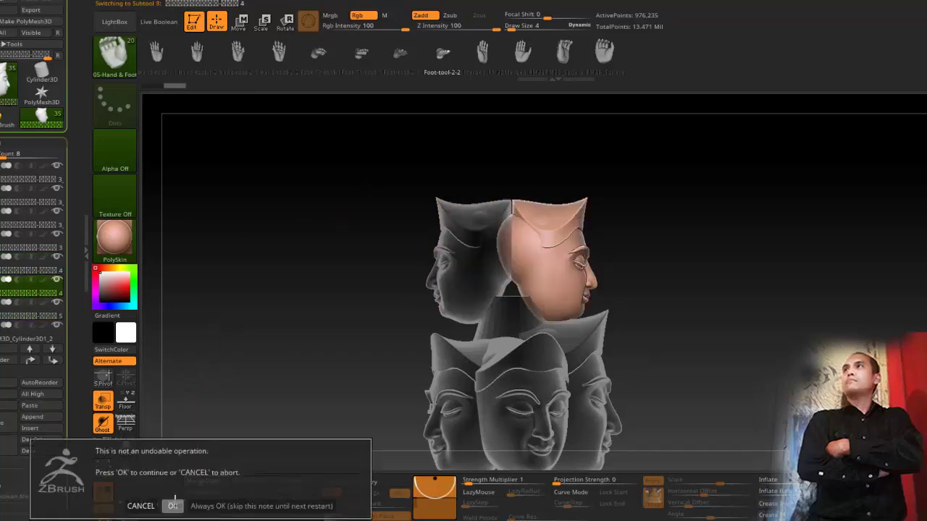
left_click(172, 505)
Step: Rotate the merged pair of crowned heads a quarter turn about the vertical axis to face the sides
key("w")
key("f")
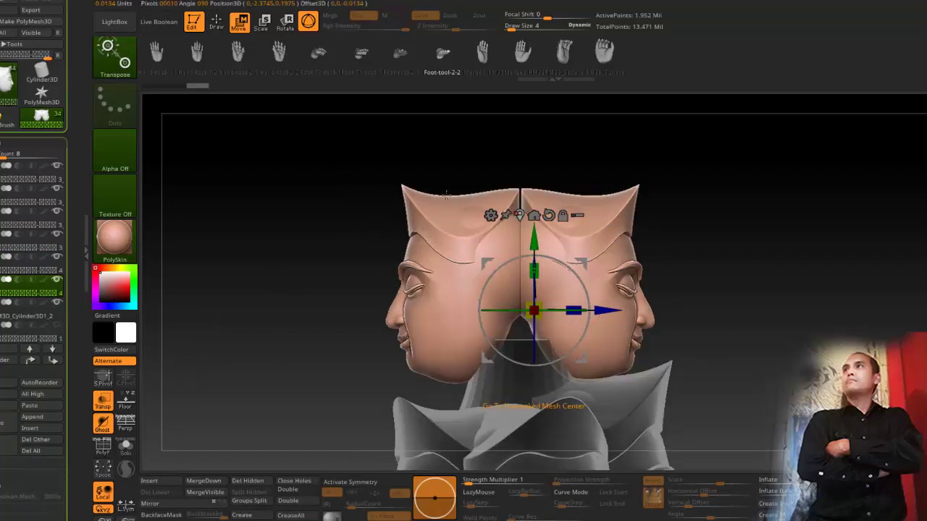
left_click_drag(322, 162, 327, 311)
mouse_move(471, 308)
left_mouse_down()
mouse_move(479, 319)
mouse_move(537, 324)
left_mouse_up()
mouse_move(293, 268)
left_mouse_down()
mouse_move(290, 180)
mouse_move(287, 199)
left_mouse_up()
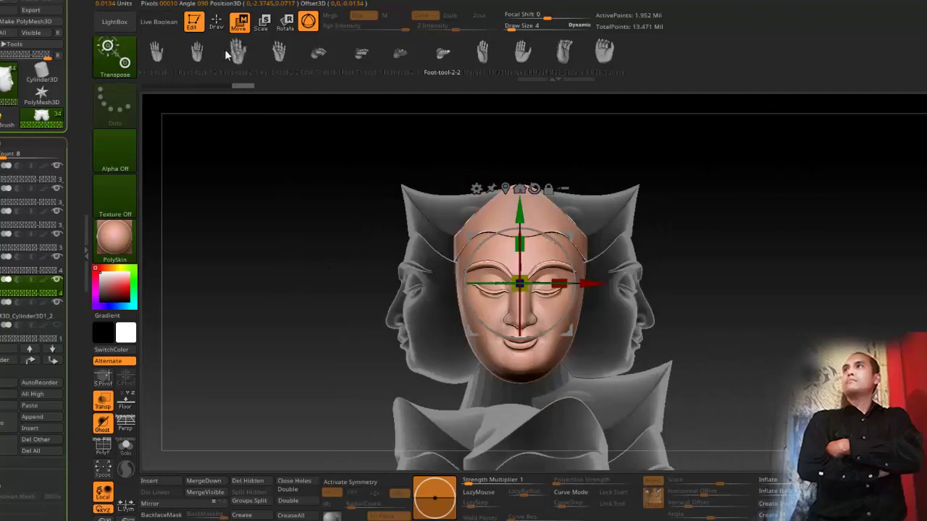
left_click(217, 23)
mouse_move(282, 153)
left_mouse_down()
mouse_move(285, 182)
mouse_move(366, 224)
mouse_move(320, 250)
mouse_move(348, 239)
mouse_move(338, 258)
left_mouse_up()
left_click_drag(337, 258, 328, 253)
left_click(471, 310, "ctrl+shift")
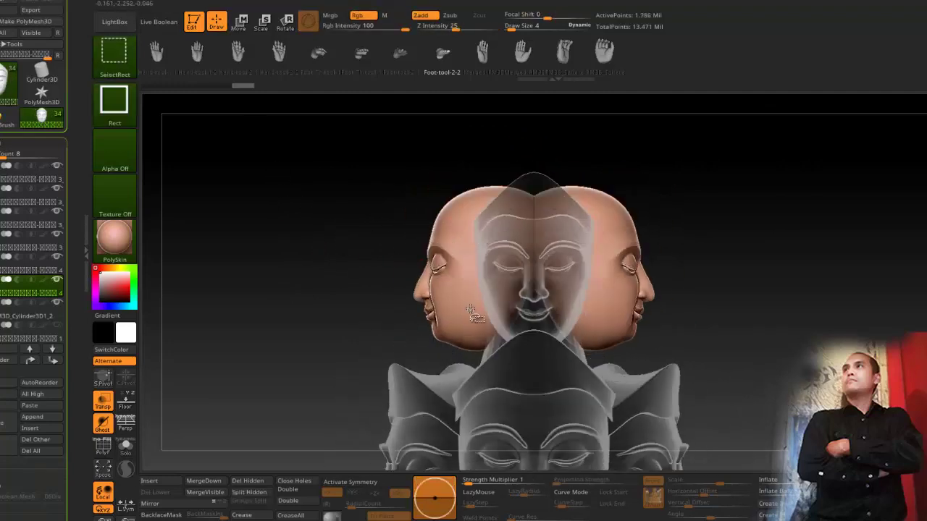
left_click(339, 213, "ctrl+shift")
Step: Rotate the merged pair of crowned heads about 45 degrees around the vertical axis into a diagonal position
left_click_drag(339, 215, 297, 271)
key("w")
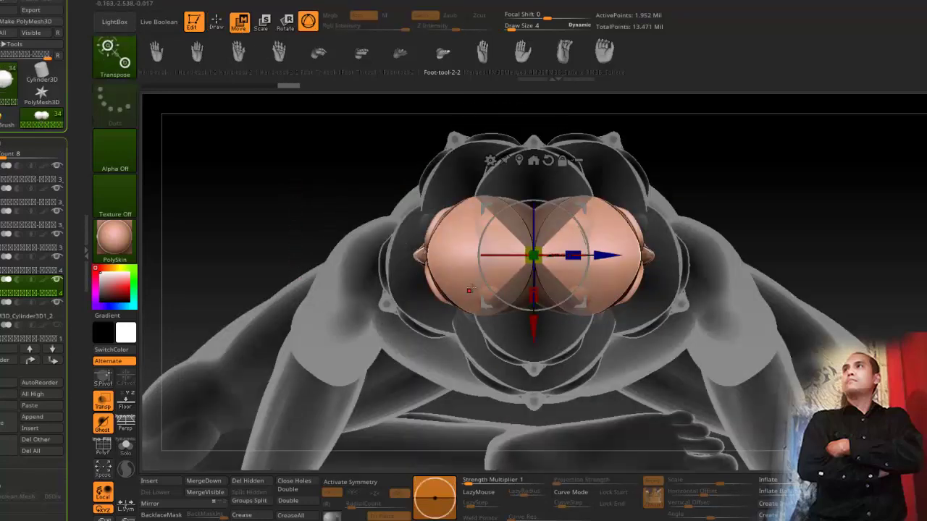
left_click_drag(486, 278, 511, 310)
left_click_drag(267, 221, 275, 137, "shift")
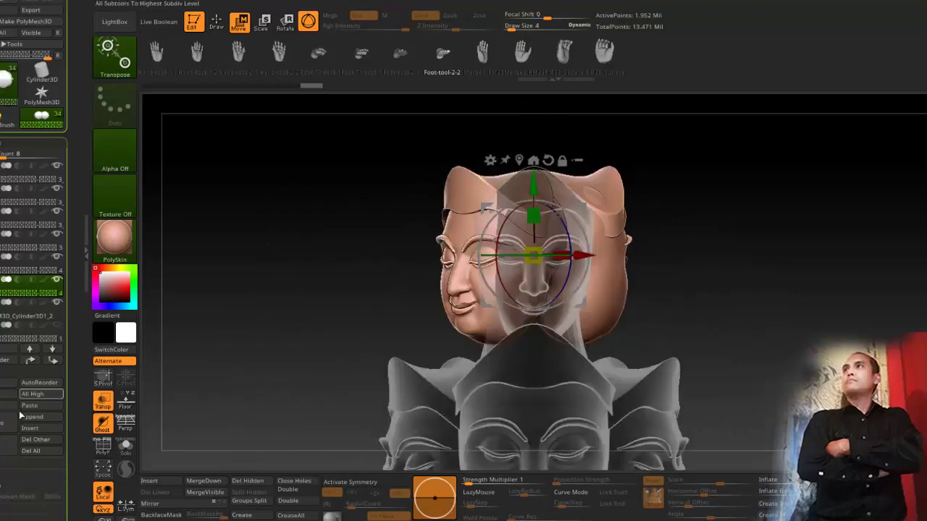
Step: Duplicate the diagonal pair of crowned heads and mirror the copy onto the opposite diagonal
left_click_drag(378, 184, 391, 306, "shift")
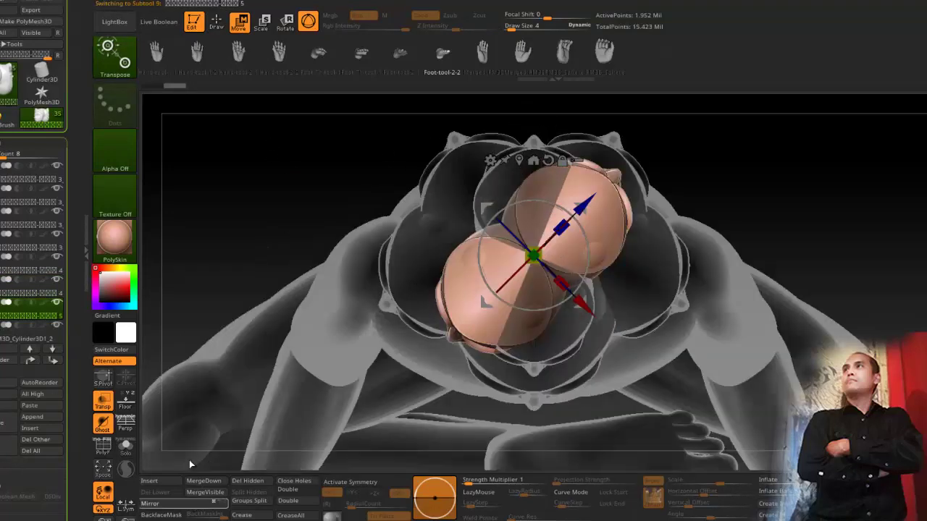
left_click(181, 503)
mouse_move(197, 299)
left_mouse_down("shift")
mouse_move(210, 189)
mouse_move(315, 247)
left_mouse_up("shift")
Step: Hide the upper tier's front and back crowned heads, leaving only the diagonal pairs visible
left_click(217, 22)
left_click(530, 293, "alt")
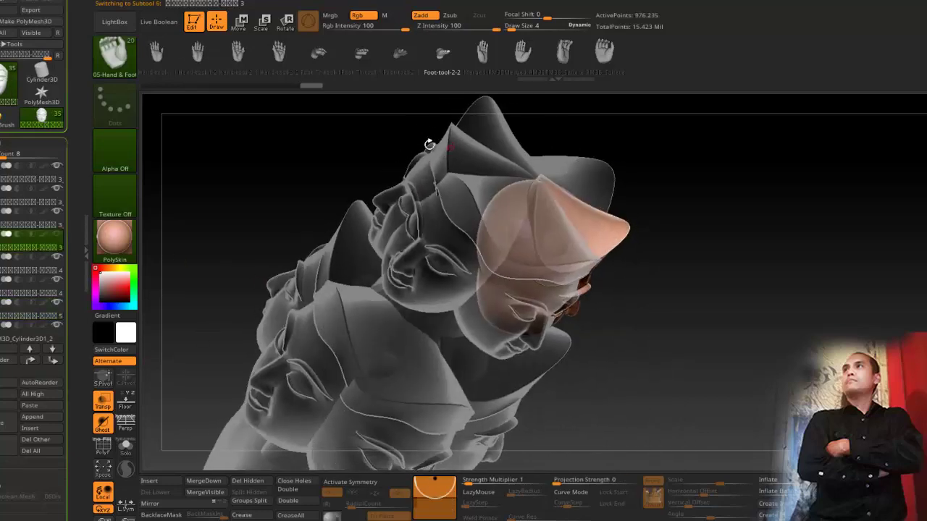
left_click_drag(302, 158, 340, 222, "shift")
left_click(351, 278, "alt")
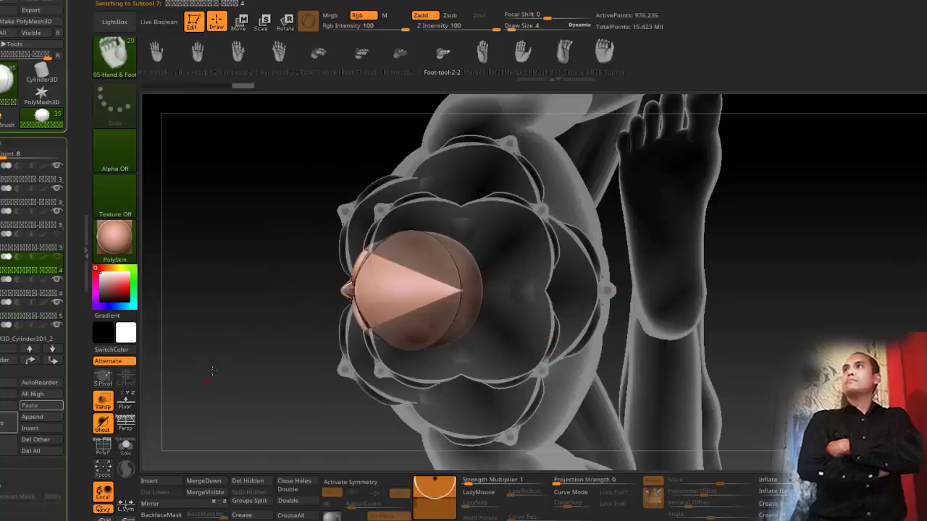
left_click_drag(212, 370, 330, 298)
left_click(510, 273, "alt")
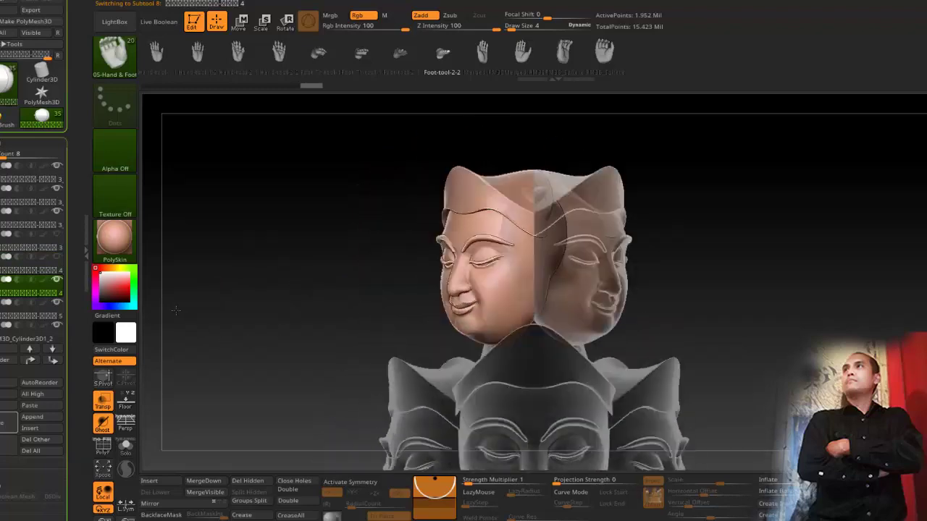
Step: Turn off transparency and frame the whole seated figure
left_click(101, 408)
left_click_drag(243, 391, 257, 286, "alt")
left_click_drag(350, 281, 369, 307)
mouse_move(335, 337)
left_mouse_down("alt")
mouse_move(332, 302)
mouse_move(317, 321)
mouse_move(349, 351)
mouse_move(339, 335)
left_mouse_up("alt")
Step: Switch to the image viewer, examine the head tiers in the hand-drawn reference sketch, and return to ZBrush
key("super")
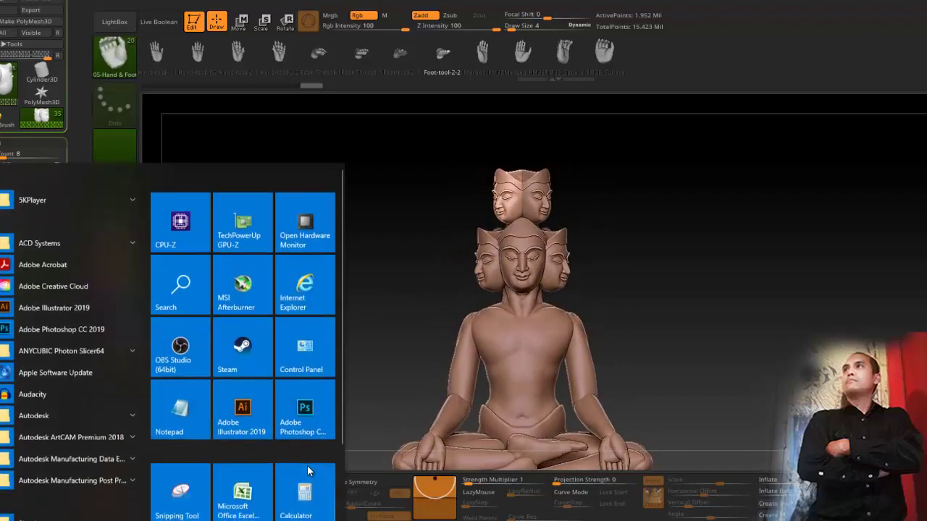
left_click(384, 510)
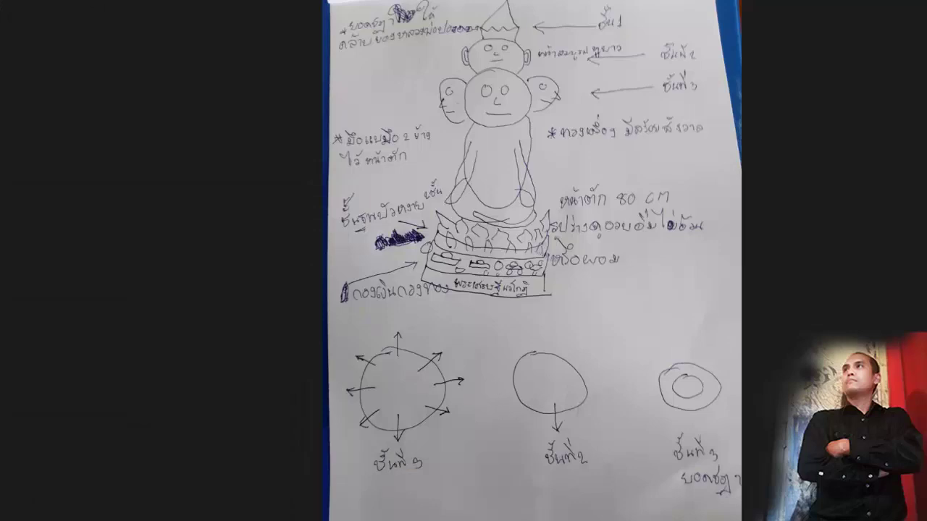
scroll(446, 192, "up", 2)
left_click_drag(446, 192, 446, 253)
key("alt+Tab")
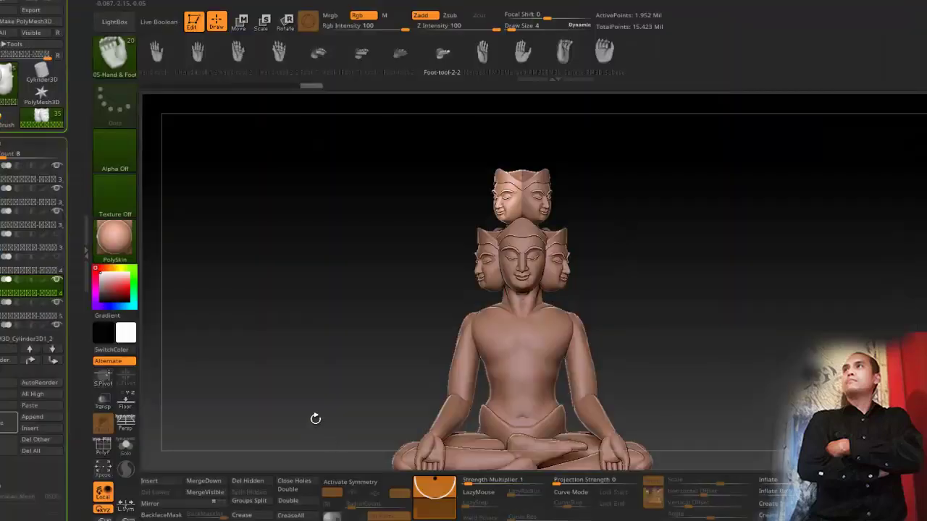
key("super")
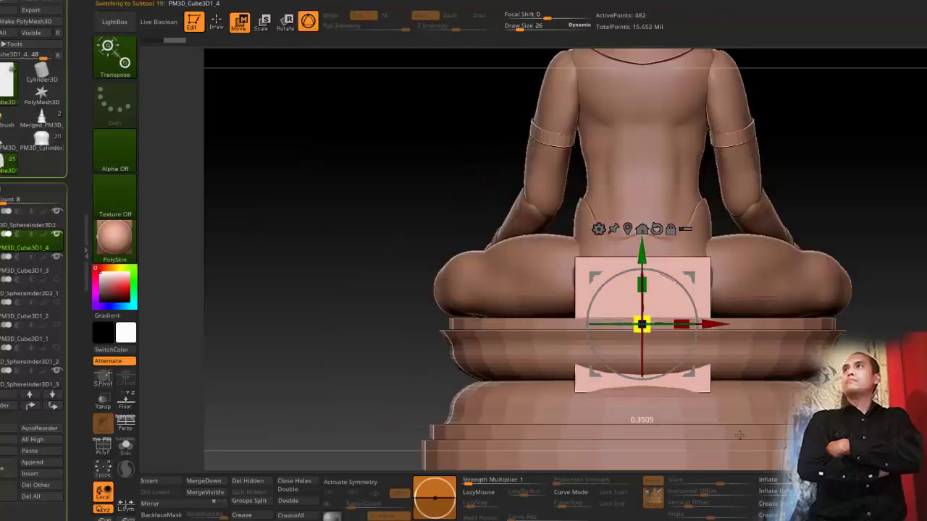
Step: Narrow and thin the box into an upright slab standing on the base against the figure's lower back
left_click_drag(682, 269, 663, 269)
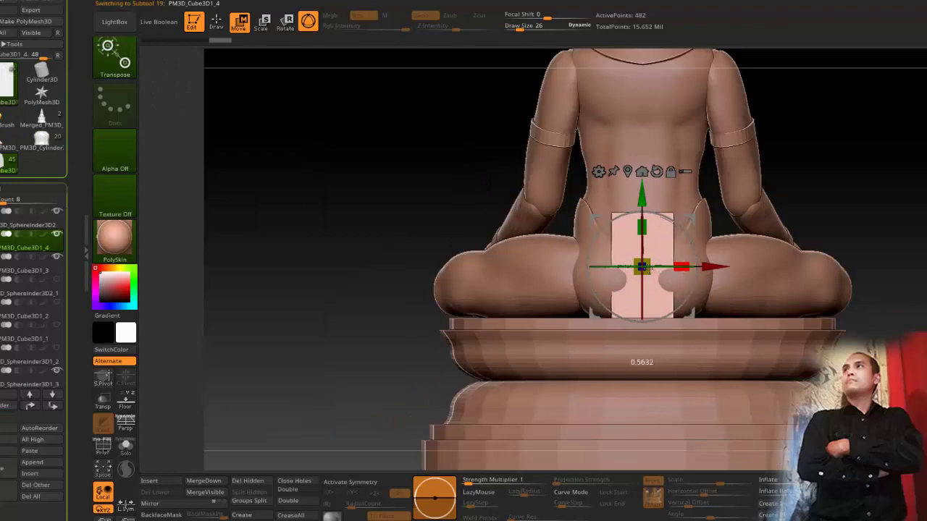
left_click_drag(387, 192, 490, 244, "shift")
left_click_drag(699, 267, 529, 267)
left_click_drag(594, 266, 663, 267)
left_click_drag(446, 225, 539, 262, "shift")
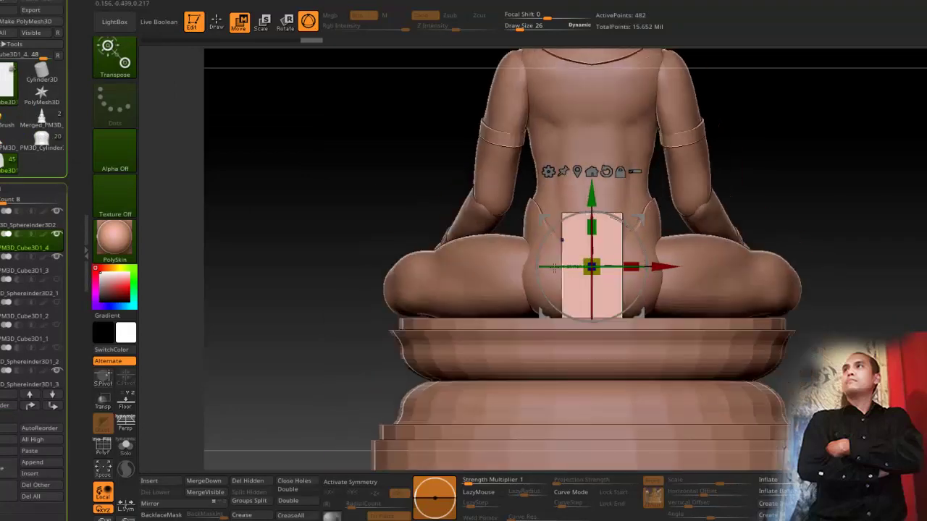
left_click_drag(632, 267, 619, 267)
left_click_drag(345, 197, 506, 203, "shift")
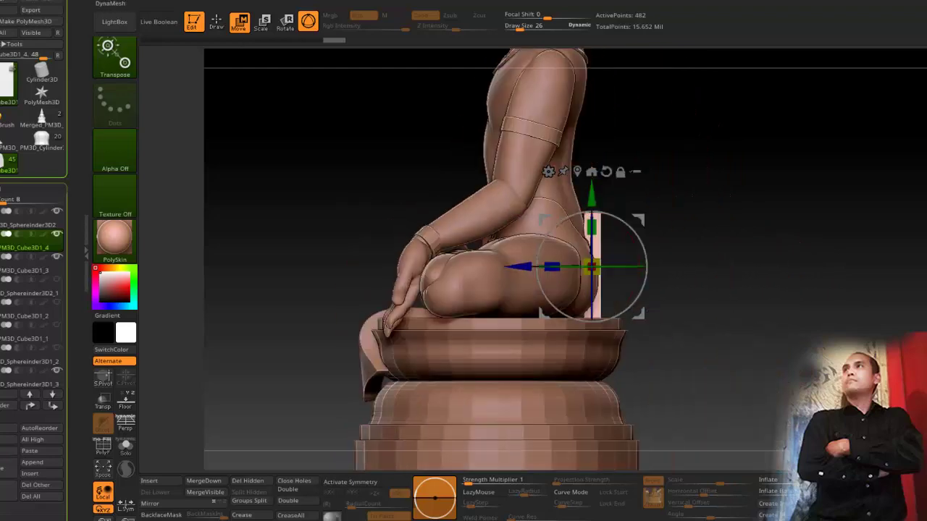
Step: Remesh the slab with DynaMesh and bend its profile with a curve deformer to follow the figure's back and flare out over the base
left_click_drag(747, 276, 564, 187, "alt")
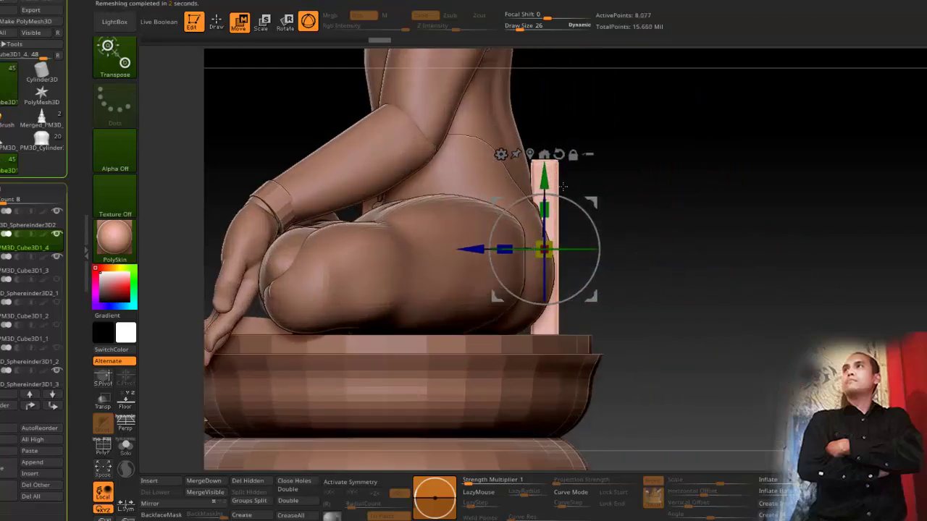
left_click(501, 154)
left_click(587, 184)
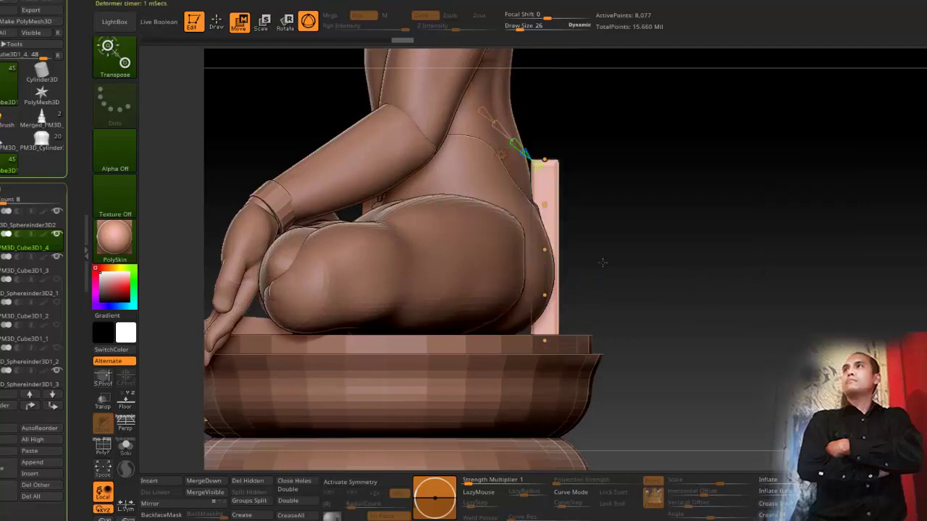
left_click_drag(544, 334, 594, 338)
left_click_drag(549, 294, 554, 317)
left_click_drag(545, 159, 551, 250)
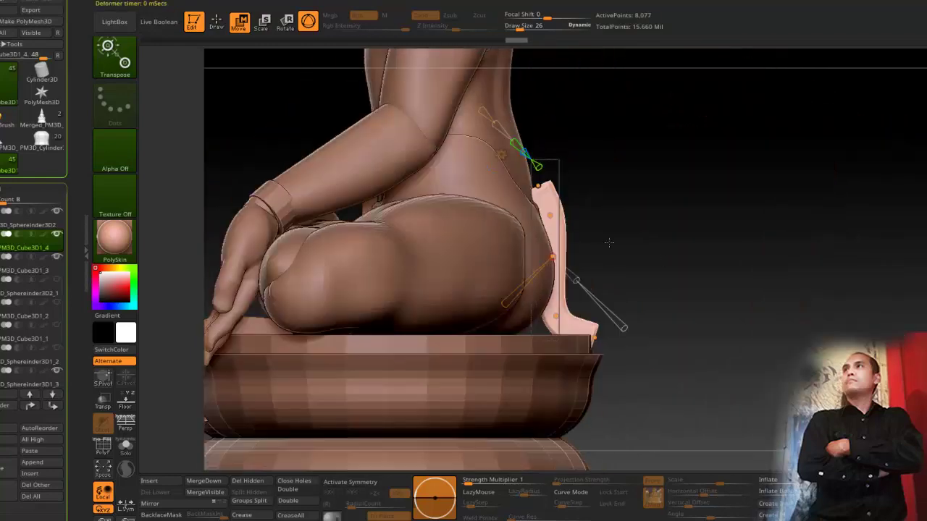
left_click_drag(538, 187, 549, 204)
left_click_drag(631, 212, 645, 194)
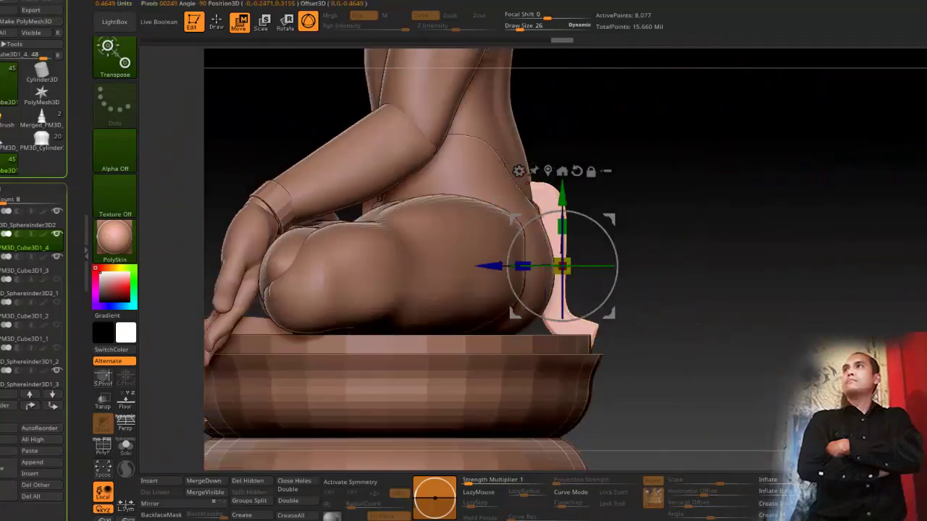
Step: Apply a lattice deformer to the slab behind the figure and widen its lower rows of points into a flare over the base
left_click(526, 150)
left_click(513, 222)
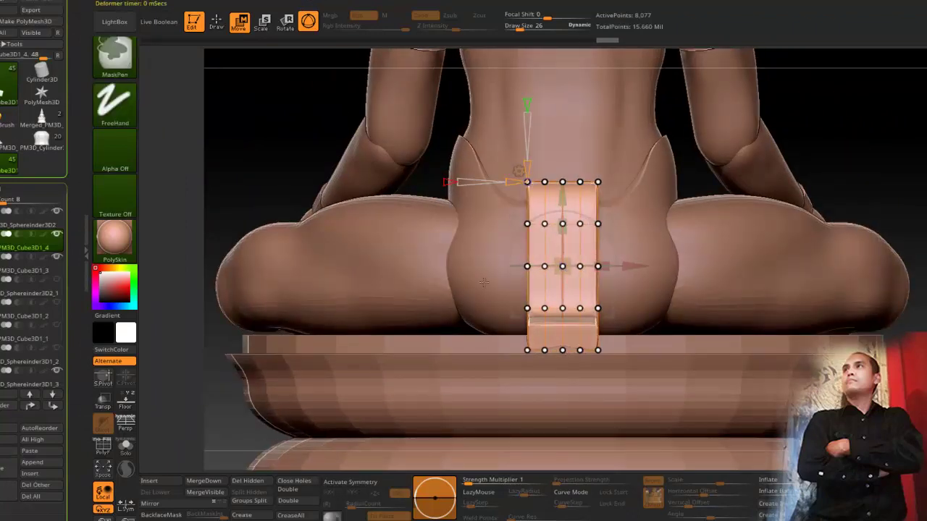
left_click_drag(506, 184, 513, 184)
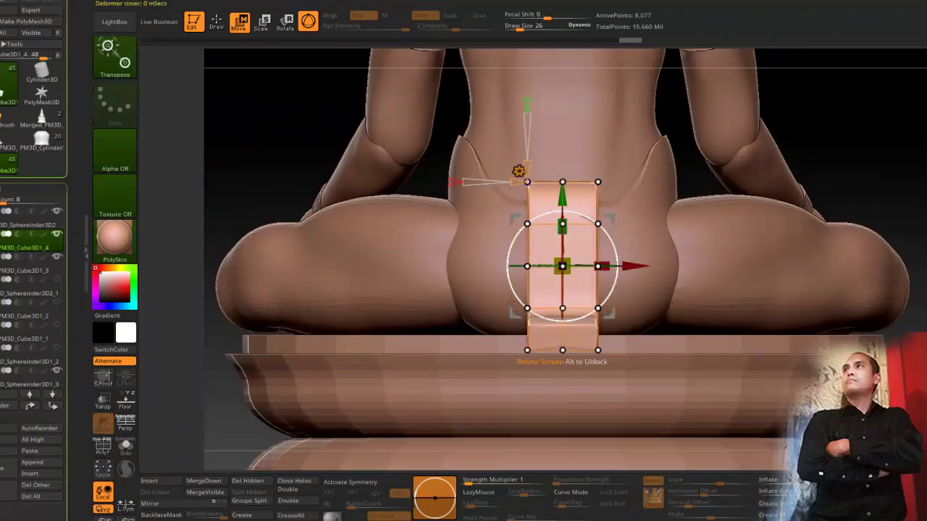
left_click_drag(495, 290, 631, 377, "ctrl")
left_click_drag(601, 331, 706, 338)
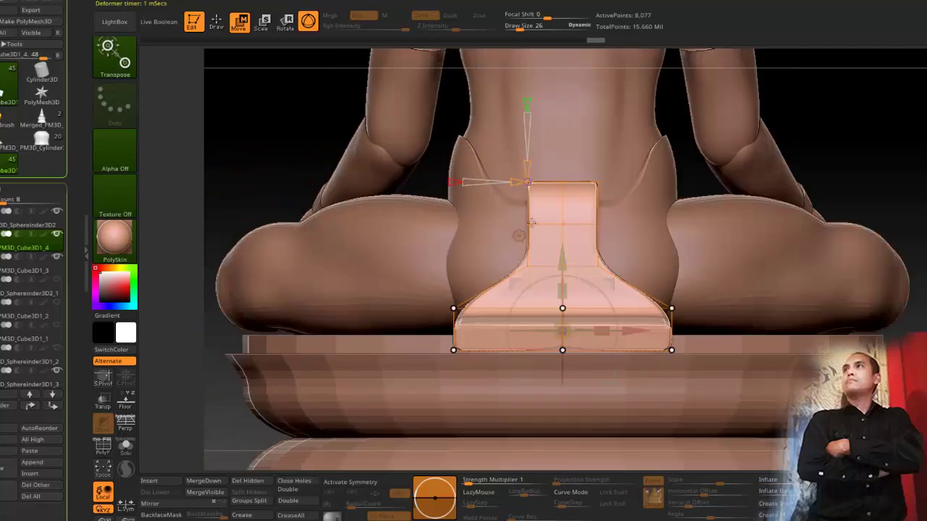
Step: Accept the flare, apply a fresh lattice with finer width divisions, and pull the middle of the slab's lower edge down to a point
left_click(519, 236)
left_click(548, 243)
left_click(519, 173)
left_click(598, 178)
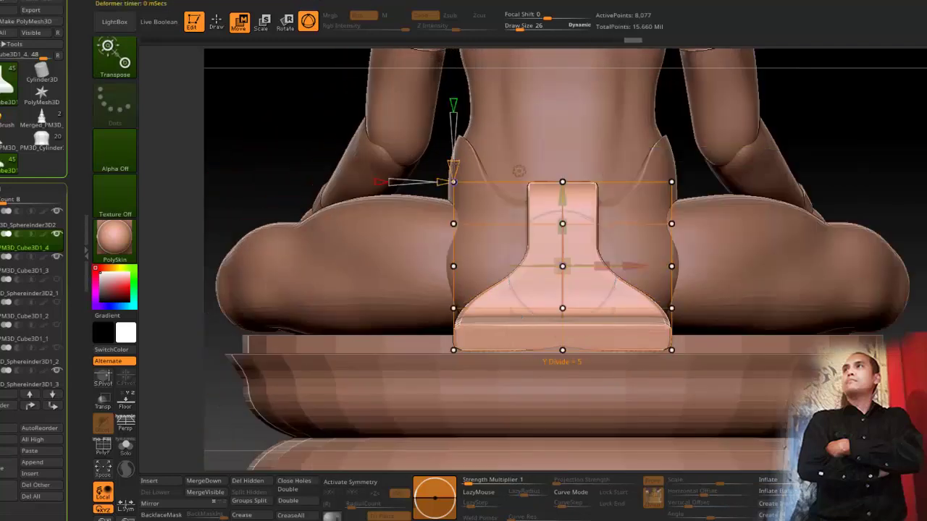
left_click_drag(440, 182, 436, 181)
left_click_drag(542, 287, 583, 368, "ctrl")
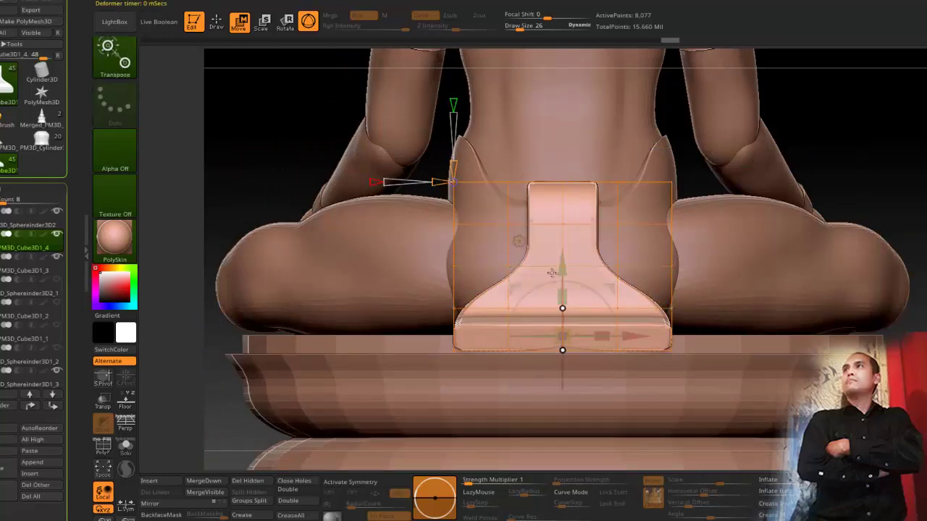
left_click_drag(562, 285, 562, 290)
Step: Raise the lattice points on both sides of the slab's central tip to curve its lower edge, and leave the deformer
mouse_move(434, 319)
right_mouse_down("shift")
mouse_move(507, 323)
mouse_move(481, 332)
mouse_move(434, 320)
right_mouse_up("shift")
left_click(482, 295, "ctrl")
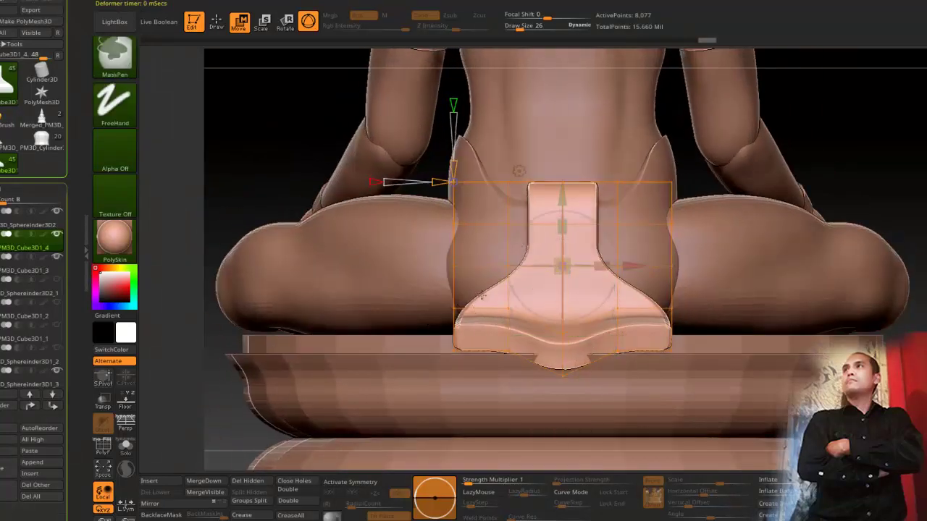
left_click_drag(632, 362, 632, 366, "ctrl")
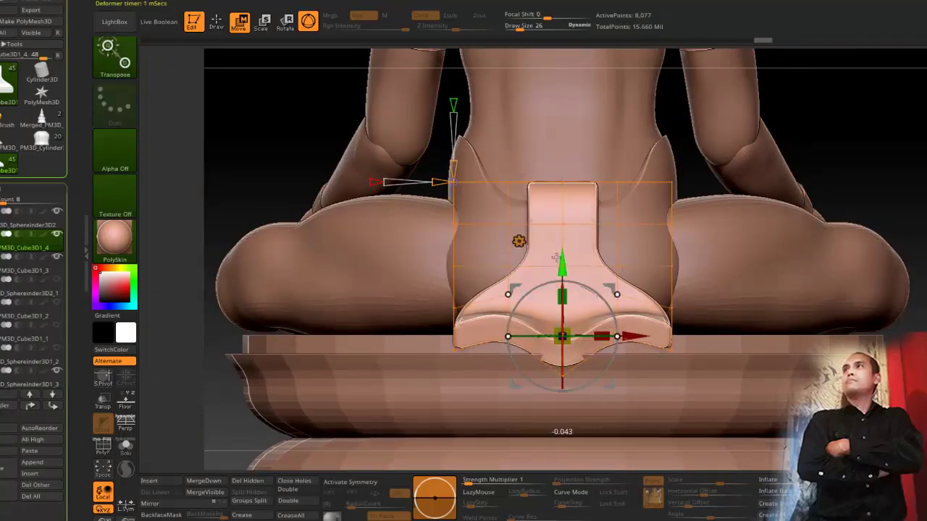
mouse_move(244, 174)
left_mouse_down()
mouse_move(301, 177)
mouse_move(236, 177)
mouse_move(252, 173)
left_mouse_up()
key("w")
left_click(217, 24)
Step: Frame the whole figure from the front, make the torso the active subtool, and check its mesh in PolyFrame display
mouse_move(223, 61)
left_mouse_down("alt")
mouse_move(266, 73)
mouse_move(319, 218)
left_mouse_up("alt")
mouse_move(326, 228)
left_mouse_down()
mouse_move(364, 248)
mouse_move(302, 230)
mouse_move(326, 230)
mouse_move(336, 275)
mouse_move(366, 290)
mouse_move(413, 278)
mouse_move(382, 284)
mouse_move(387, 232)
mouse_move(343, 269)
mouse_move(374, 268)
mouse_move(353, 256)
left_mouse_up()
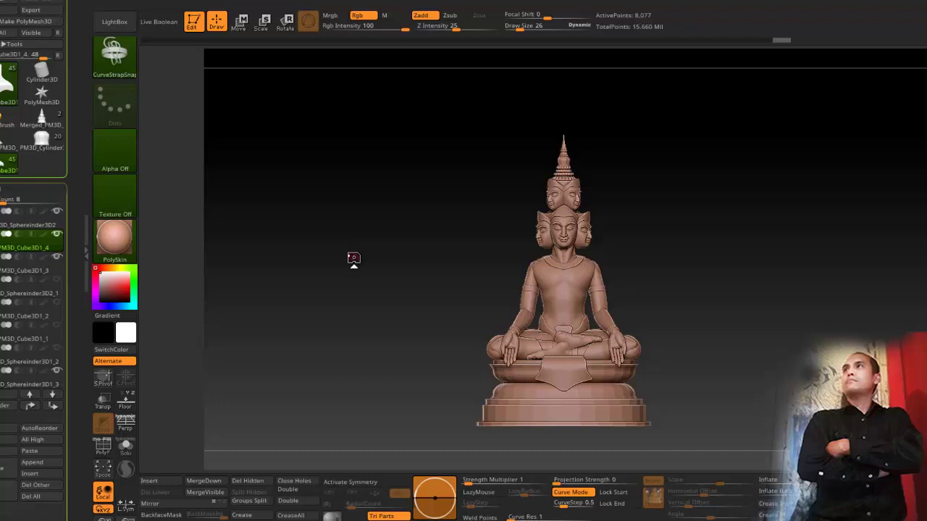
key("f")
key("f")
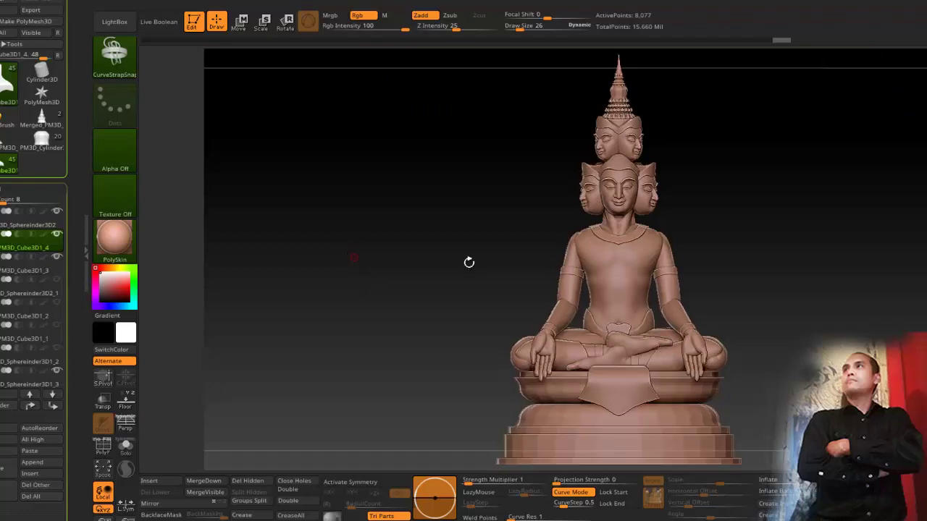
mouse_move(397, 324)
left_mouse_down()
mouse_move(377, 337)
mouse_move(409, 351)
mouse_move(512, 355)
mouse_move(416, 337)
mouse_move(389, 311)
left_mouse_up()
left_click_drag(438, 261, 499, 233, "alt")
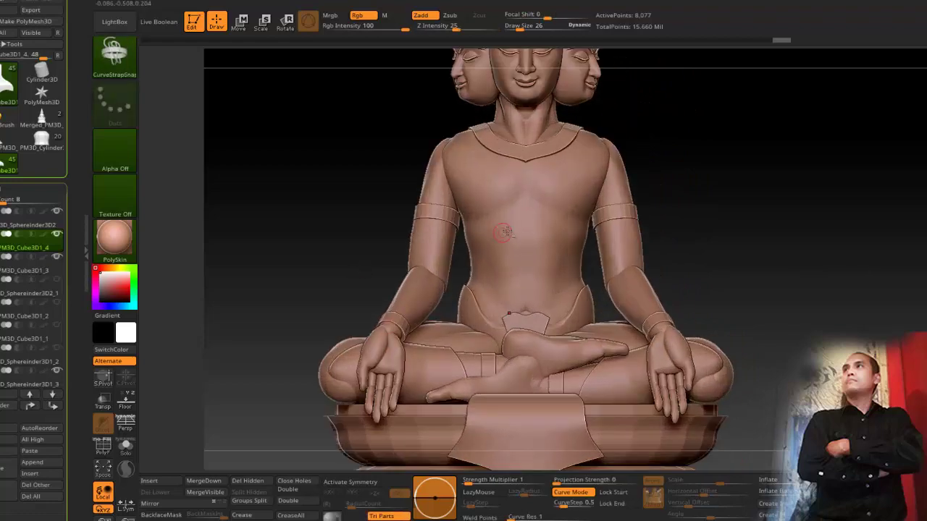
left_click(505, 232, "alt")
left_click_drag(304, 210, 324, 265, "alt")
left_click(323, 261, "ctrl")
key("shift+f")
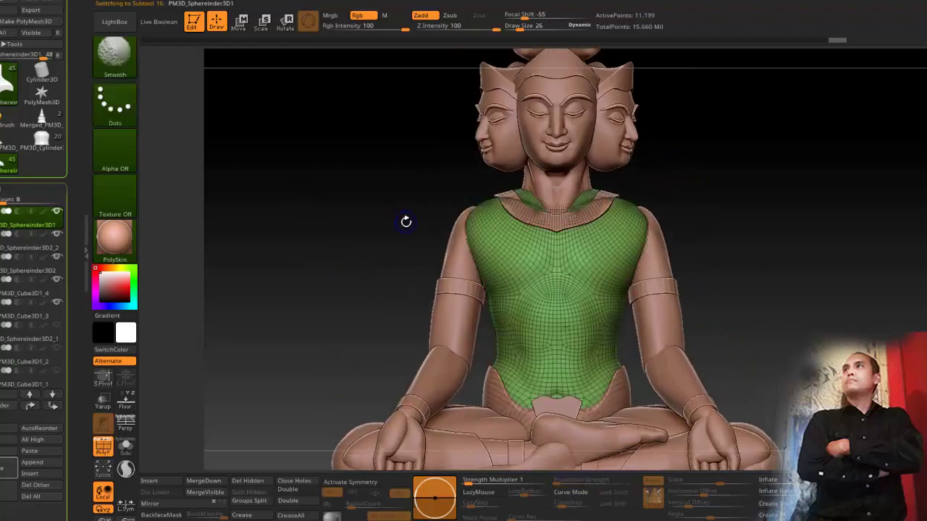
key("shift+f")
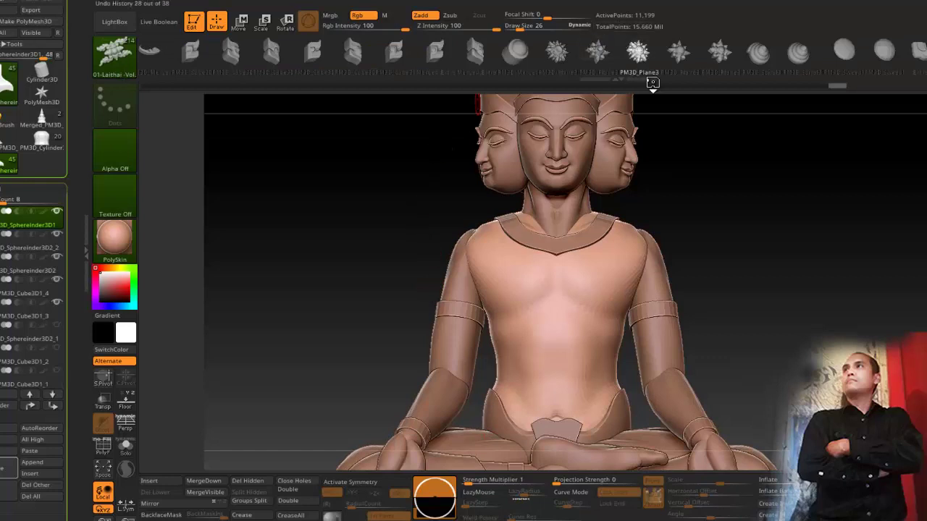
Step: Choose the Line-02 mesh from the 01-Laithai insert brush, enable transparency, and turn on LazyMouse for drawing strands on the torso
left_click_drag(719, 61, 304, 69)
left_click_drag(697, 73, 173, 63)
scroll(581, 60, "down", 6)
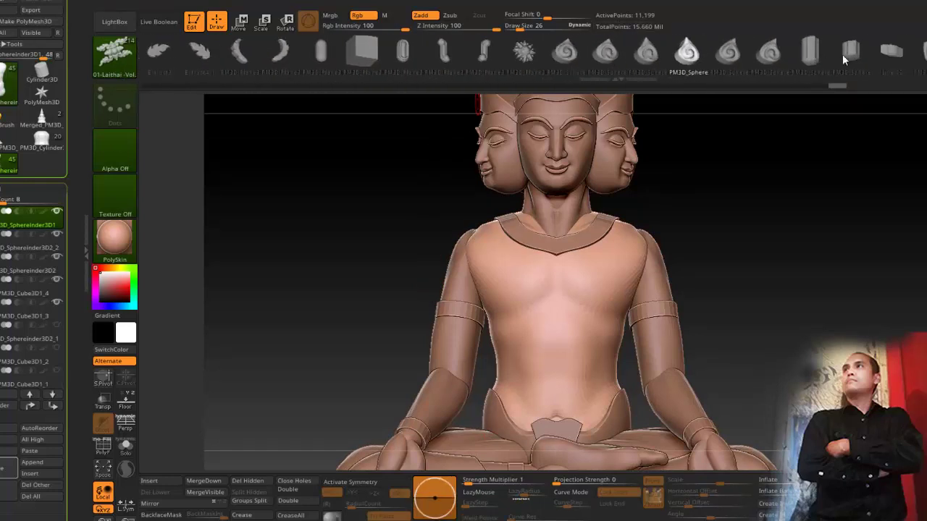
left_click(885, 54)
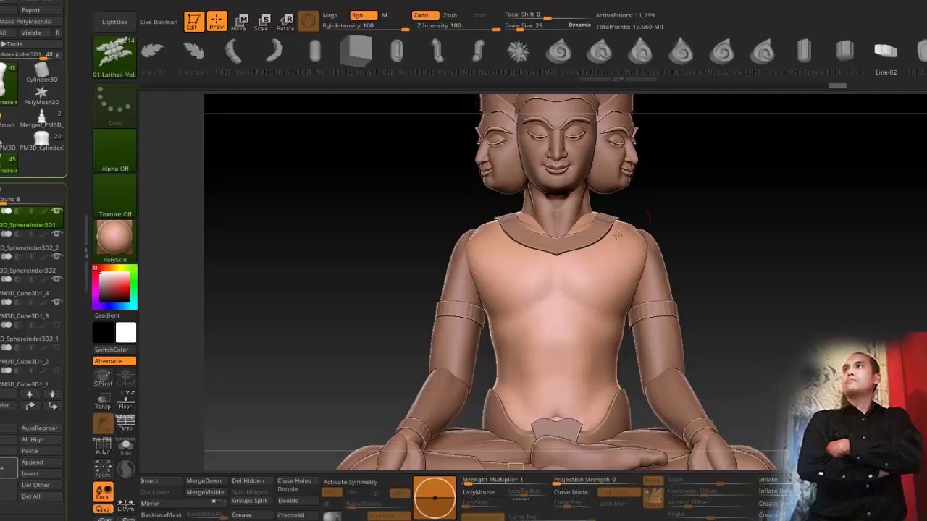
right_click_drag(571, 260, 583, 228, "ctrl")
left_click(103, 399)
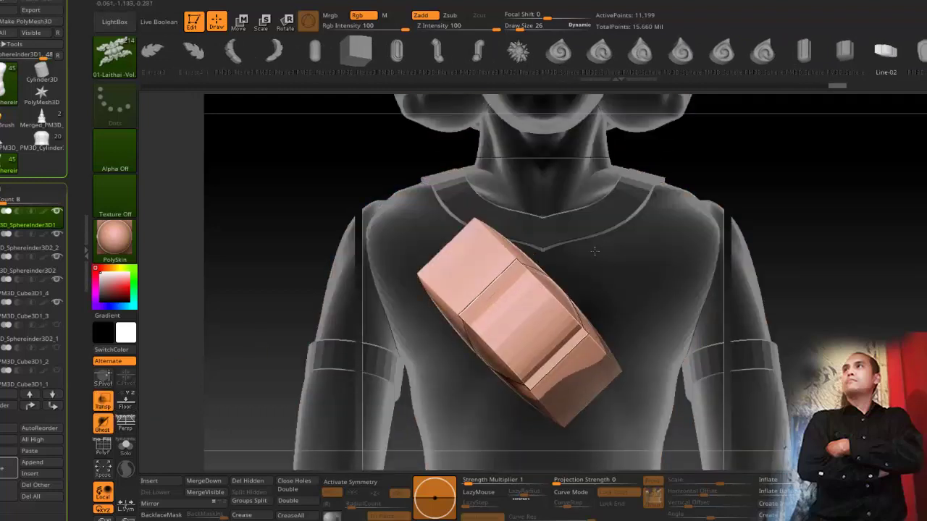
left_click(481, 493)
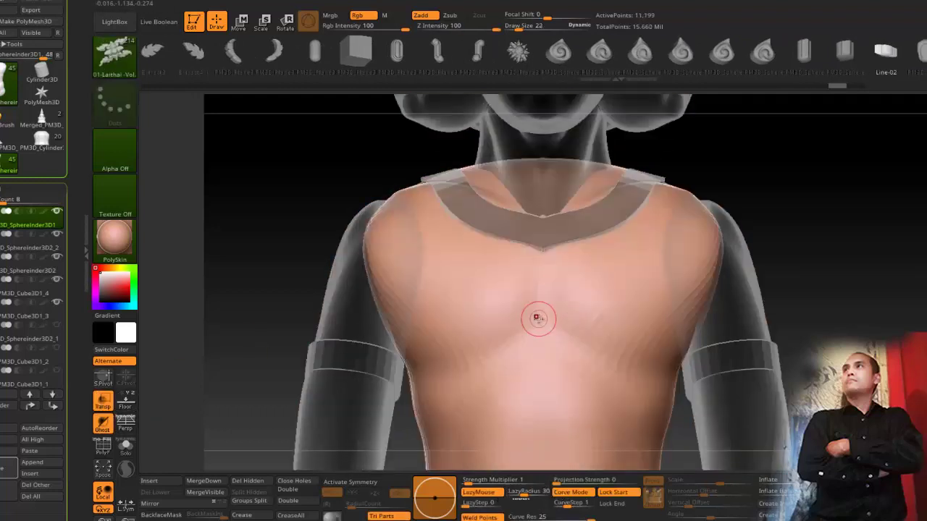
left_click_drag(576, 209, 577, 210)
mouse_move(772, 284)
left_mouse_down()
mouse_move(652, 290)
mouse_move(774, 282)
left_mouse_up()
key("ctrl+z")
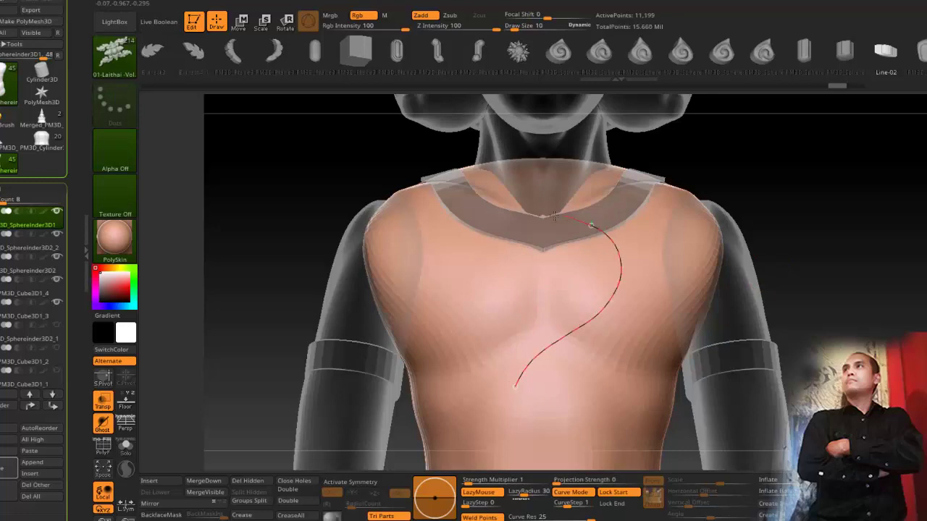
left_click_drag(554, 215, 553, 216)
key("ctrl+z")
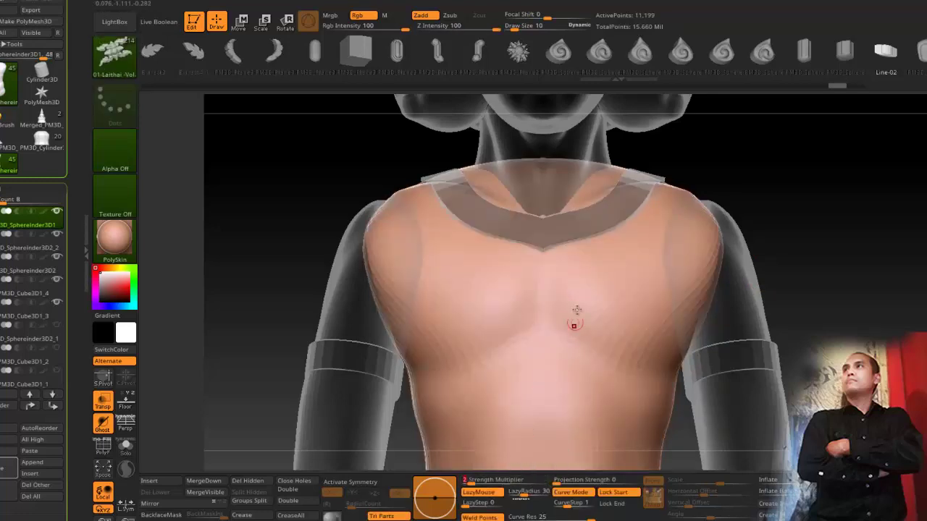
Step: Draw an S-shaped Line-02 strand from the collar across the chest, split it into its own subtool, and select it
left_click_drag(580, 311, 571, 223)
mouse_move(784, 206)
left_mouse_down()
mouse_move(684, 217)
mouse_move(781, 198)
left_mouse_up()
left_click(600, 368, "ctrl+shift")
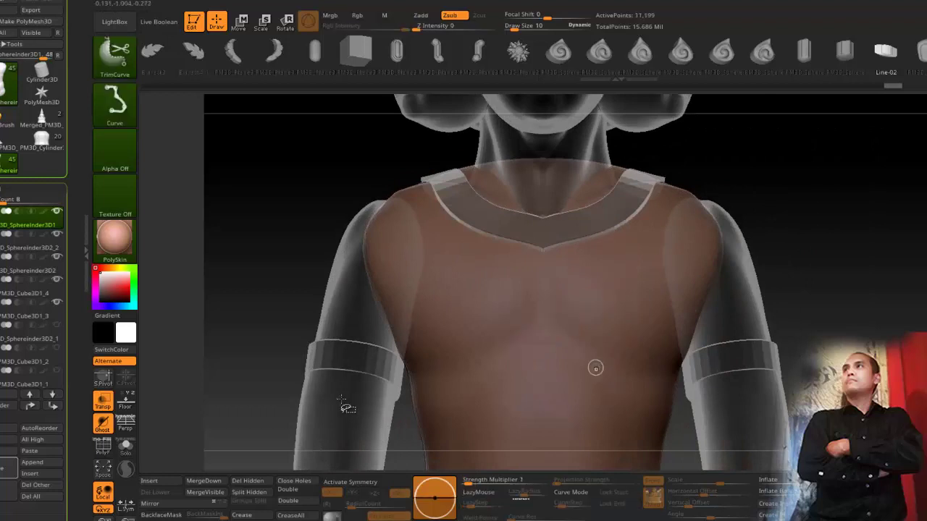
left_click(249, 492)
key("Down")
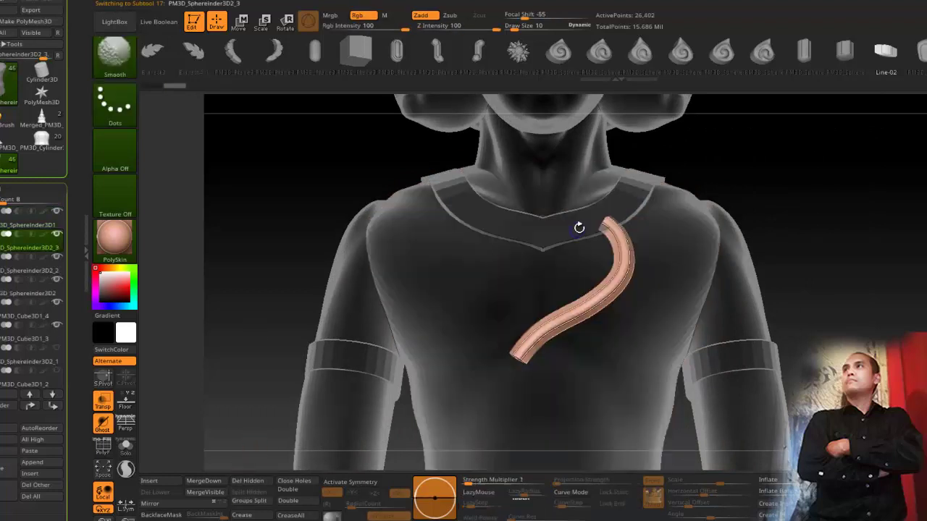
Step: Show the floor grid as a centre guide and trim the part of the strand that crosses the body's centreline
key("shift+p")
left_click_drag(529, 406, 523, 303, "ctrl+shift")
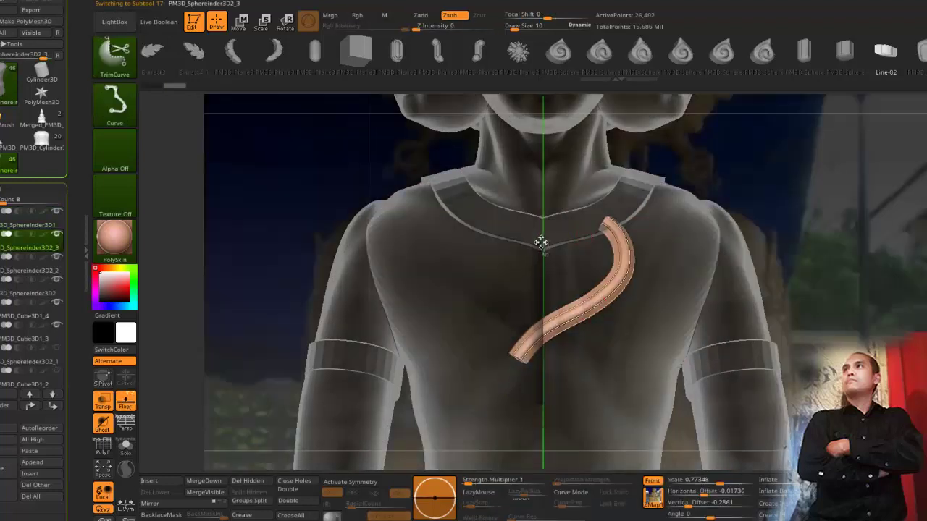
left_click_drag(536, 248, 537, 246, "ctrl+shift")
Step: Duplicate the trimmed strand, mirror the copy to the opposite side, and merge both halves into one symmetrical V-shaped necklace
left_click(10, 468)
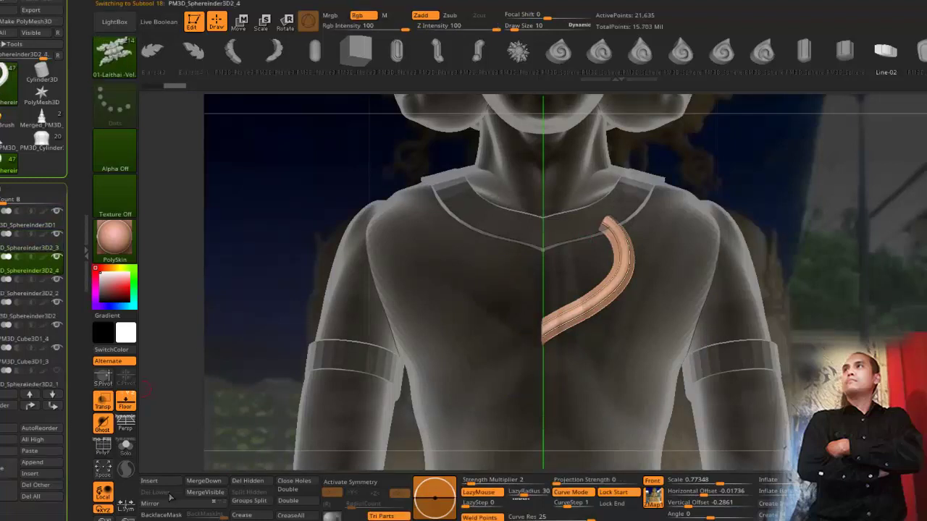
left_click(173, 502)
left_click(203, 481)
left_click(172, 508)
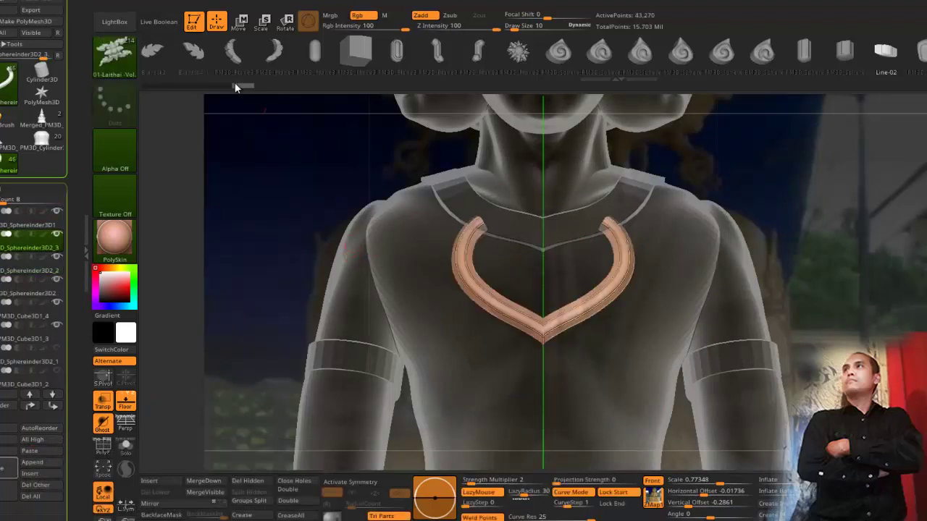
Step: Apply a lattice deformer to the necklace and push its upper ends back toward the shoulders in side view
left_click(239, 23)
left_click(554, 115)
left_click(558, 185)
right_click_drag(558, 186, 578, 283, "alt")
left_click(520, 228)
left_click(511, 271)
right_click_drag(515, 271, 615, 269)
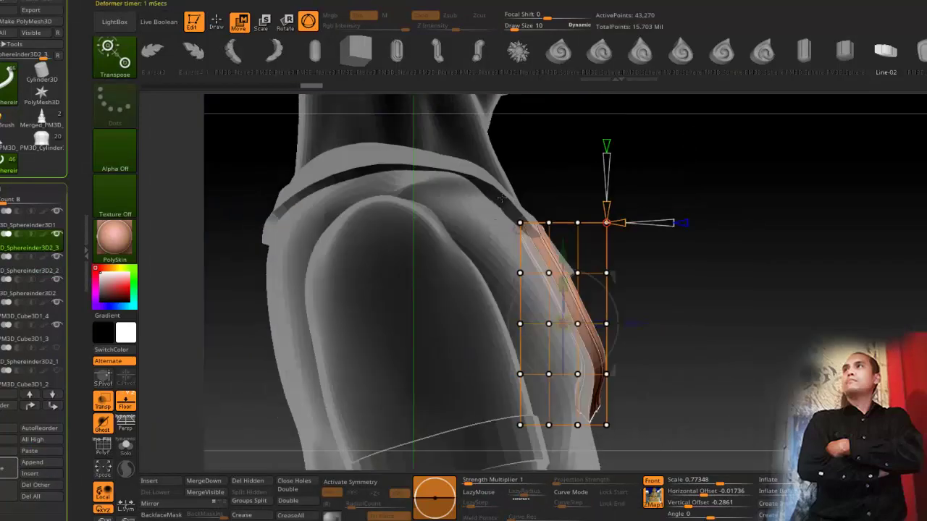
left_click_drag(498, 195, 555, 232, "ctrl")
right_click_drag(507, 210, 459, 227)
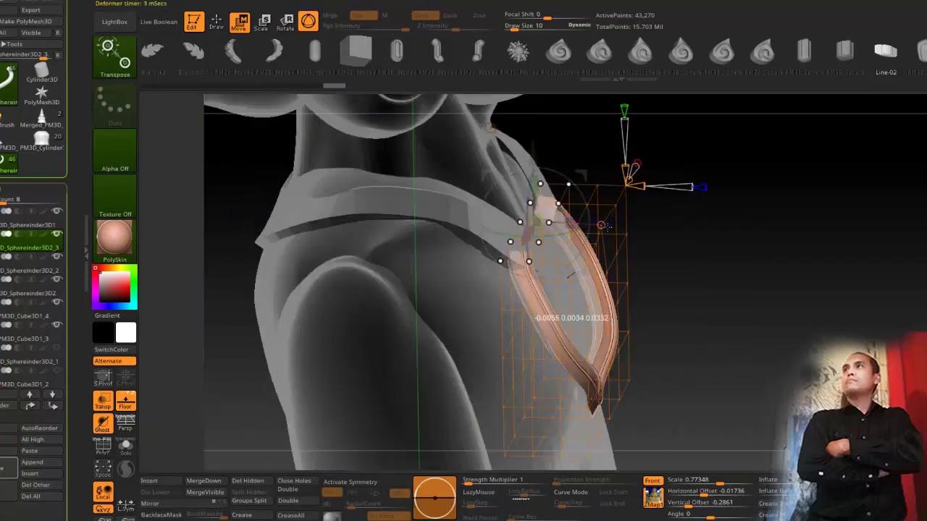
left_click_drag(610, 226, 604, 226)
Step: Nudge the necklace's upper ends slightly upward in front view and finish the lattice deformation
right_click_drag(550, 210, 386, 162)
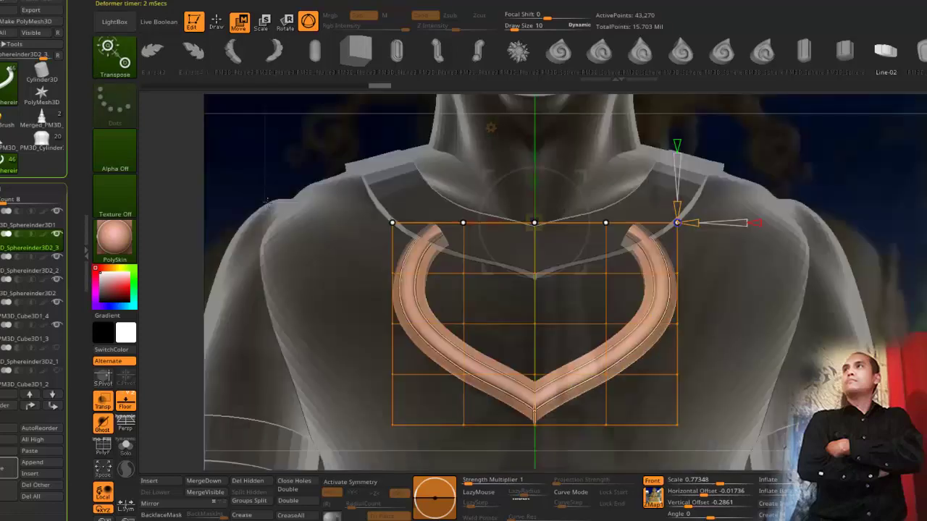
right_click_drag(268, 202, 507, 167)
left_click_drag(534, 154, 534, 150)
left_click(216, 22)
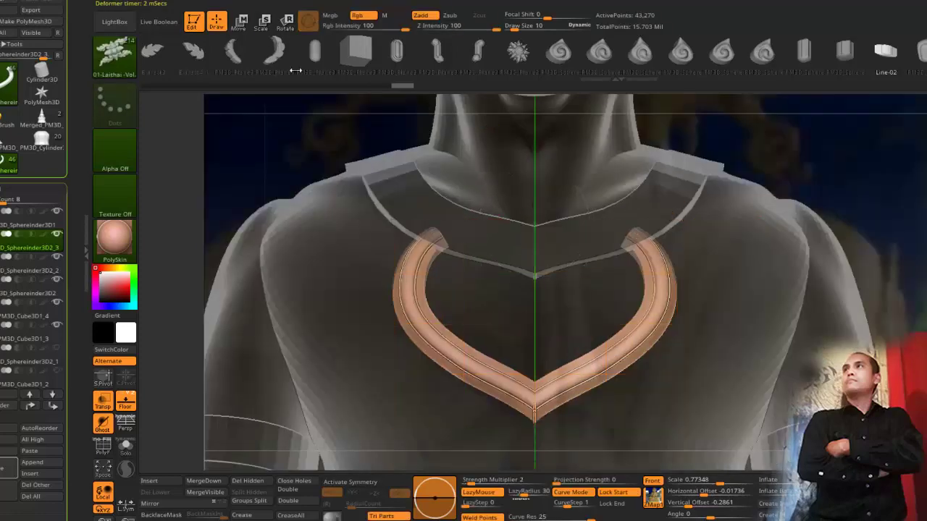
Step: Hide the floor grid and reference image, turn off transparency, and frame the whole seated figure
mouse_move(405, 311)
right_mouse_down("ctrl")
mouse_move(410, 246)
mouse_move(291, 247)
right_mouse_up("ctrl")
left_click_drag(291, 247, 302, 183)
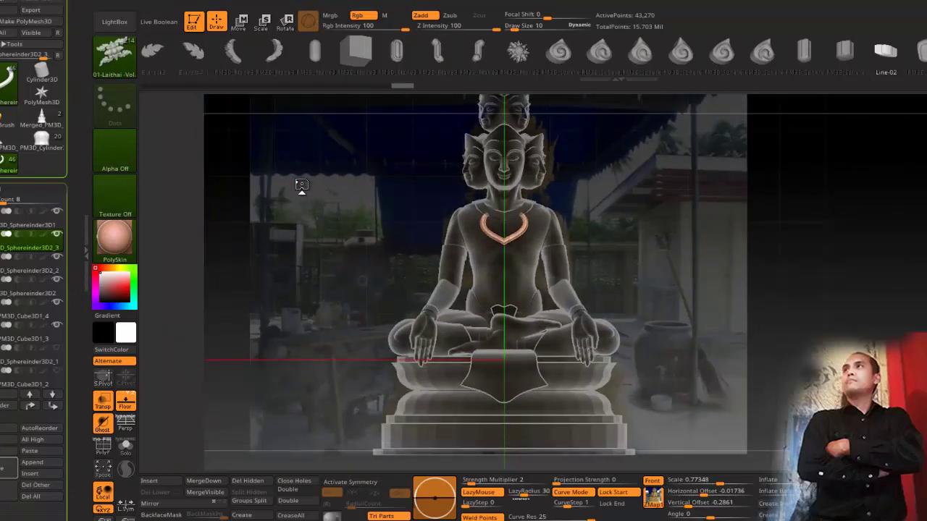
key("shift+p")
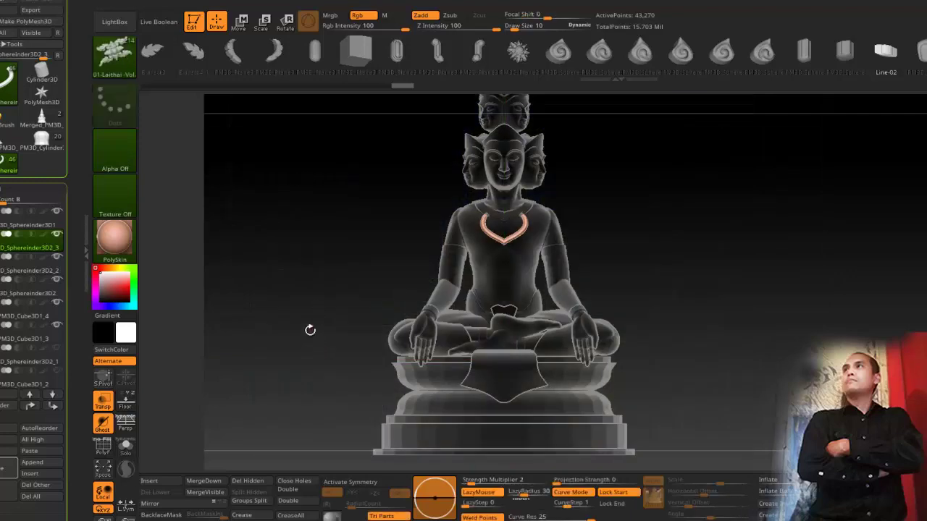
mouse_move(309, 316)
left_mouse_down("alt")
mouse_move(326, 322)
mouse_move(320, 287)
left_mouse_up("alt")
left_click(105, 404)
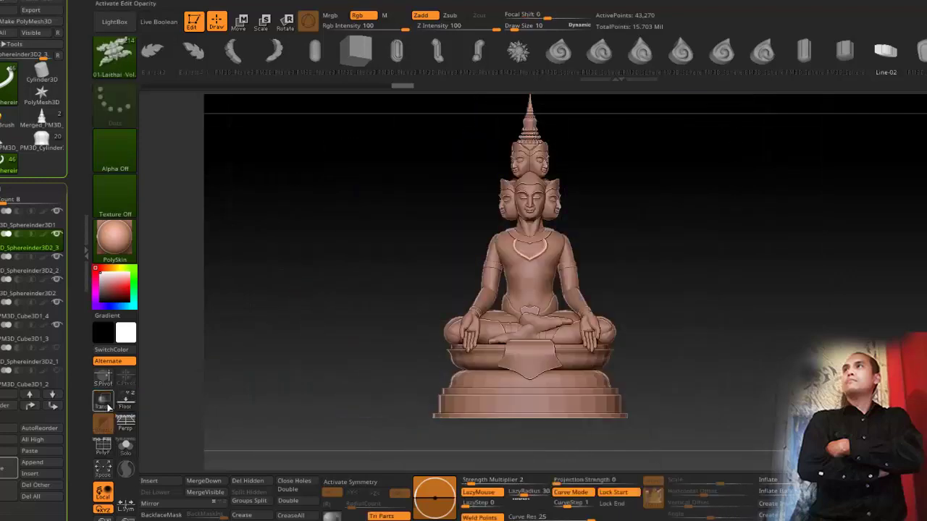
left_click_drag(281, 378, 351, 347)
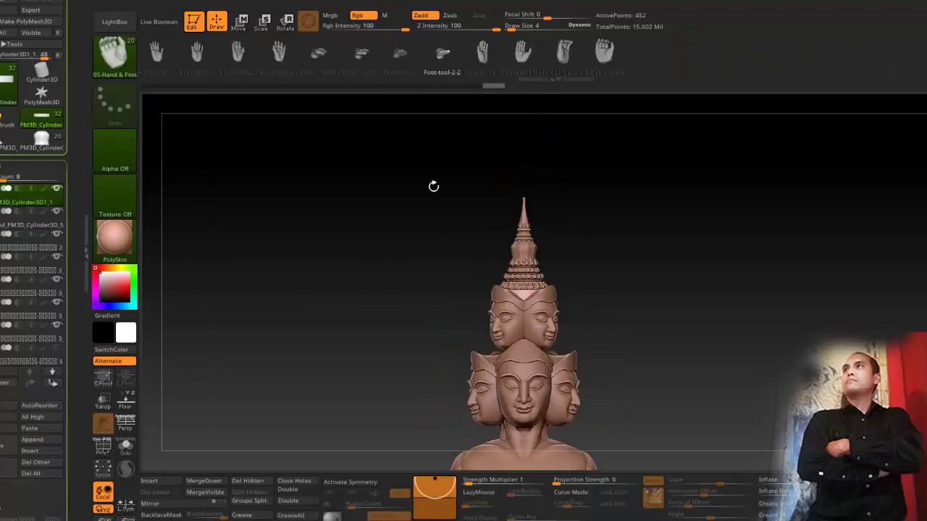
Step: Insert a cylinder as a new subtool in the version of the seated figure that has no base
mouse_move(434, 183)
left_mouse_down()
mouse_move(364, 280)
mouse_move(401, 307)
mouse_move(364, 310)
mouse_move(356, 340)
mouse_move(374, 319)
mouse_move(296, 308)
mouse_move(314, 280)
mouse_move(389, 299)
mouse_move(340, 234)
mouse_move(325, 172)
mouse_move(331, 255)
mouse_move(296, 286)
mouse_move(325, 201)
mouse_move(300, 304)
mouse_move(312, 311)
left_mouse_up()
left_click_drag(353, 389, 338, 317, "alt")
key("n")
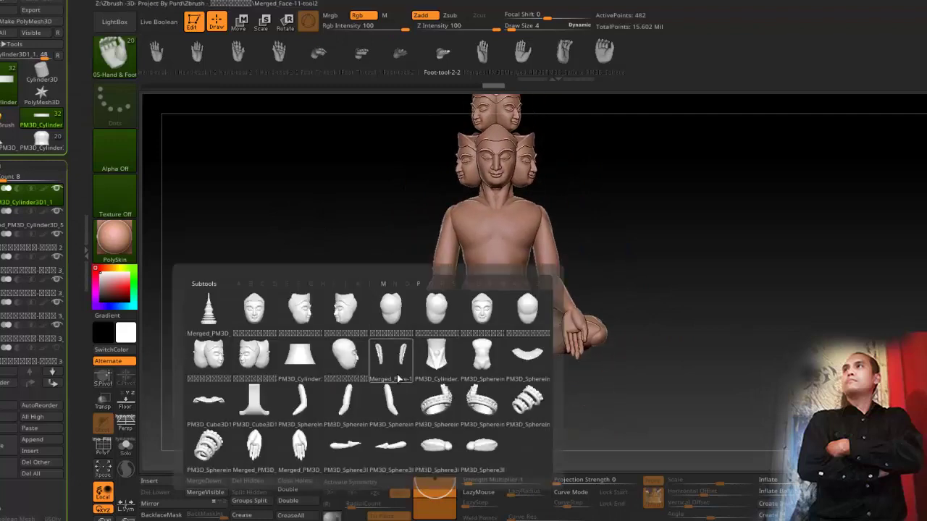
left_click(398, 377)
left_click(157, 479)
left_click(86, 288)
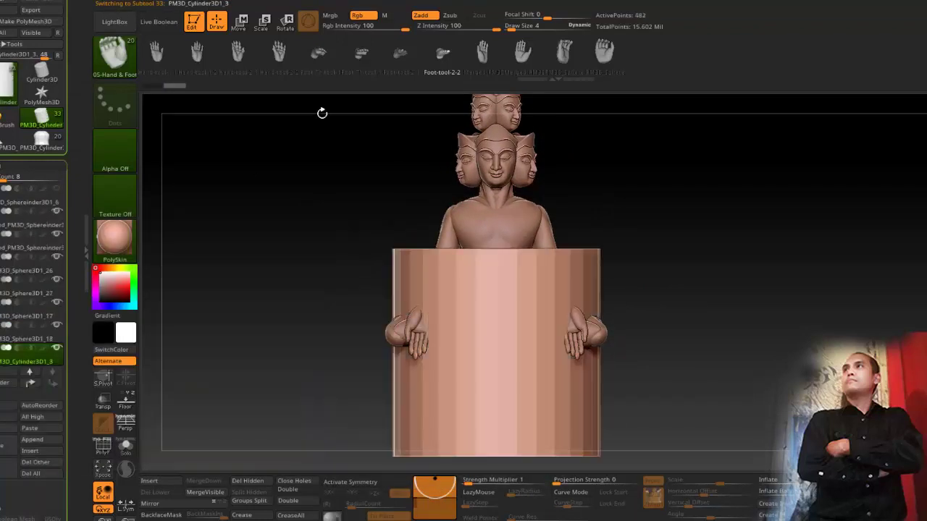
Step: Flatten the cylinder into a low disc and position it directly beneath the crossed legs as a base
left_click(240, 24)
left_click_drag(493, 313, 494, 344)
left_click_drag(495, 281, 495, 308)
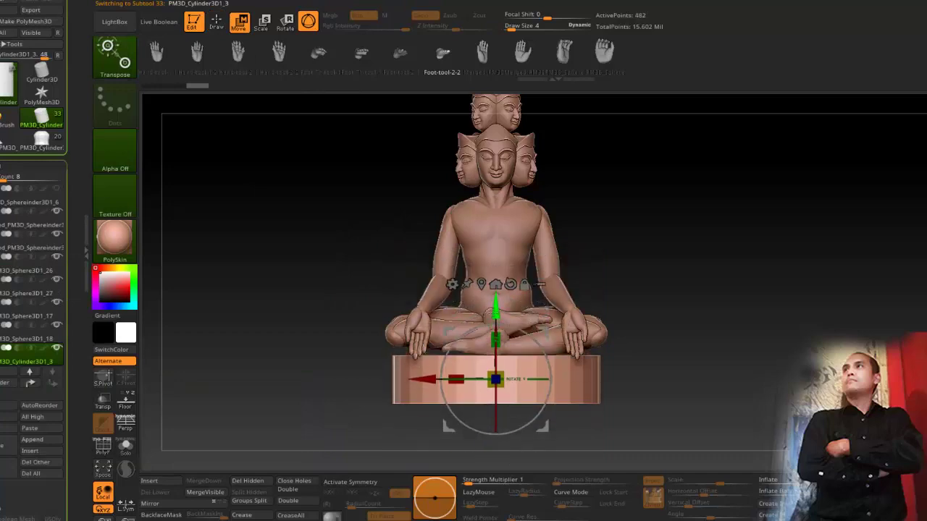
left_click_drag(329, 274, 308, 243, "alt")
left_click_drag(308, 243, 254, 239)
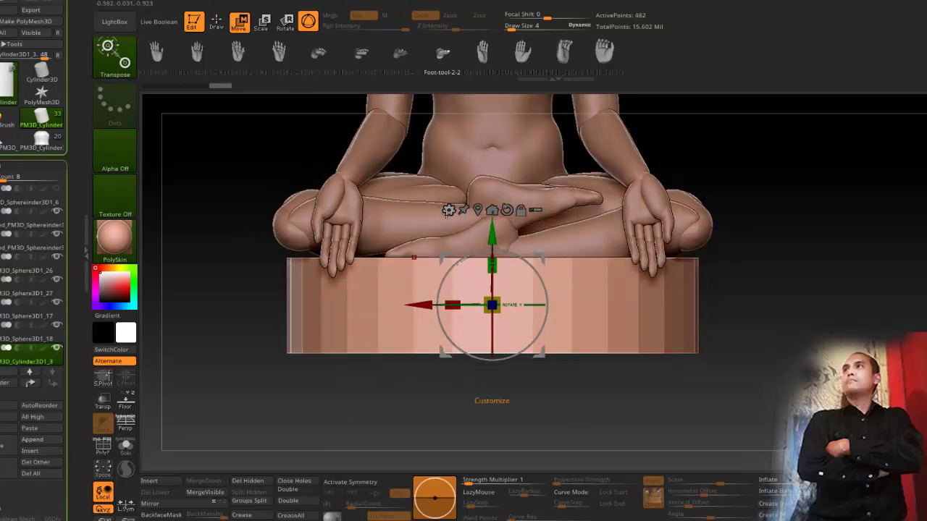
Step: Duplicate the disc under the legs and make the copy a slightly wider second tier just below it
left_click(1, 455)
left_click_drag(493, 233, 493, 243)
left_click_drag(492, 315, 459, 308)
left_click_drag(492, 244, 493, 254)
left_click_drag(493, 323, 507, 326)
Step: Raise the upper disc slightly so it sits closer beneath the crossed legs
left_click(501, 265, "alt")
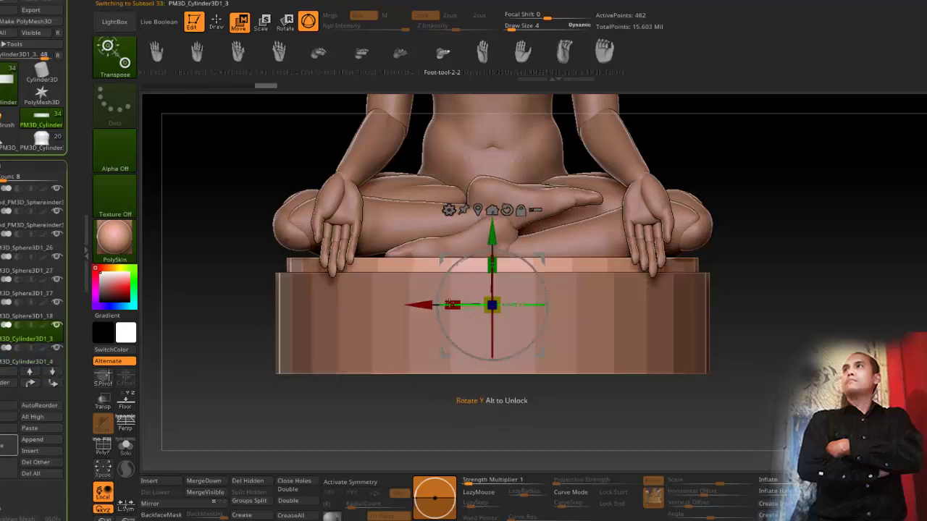
left_click_drag(482, 276, 454, 343)
left_click_drag(492, 234, 492, 207)
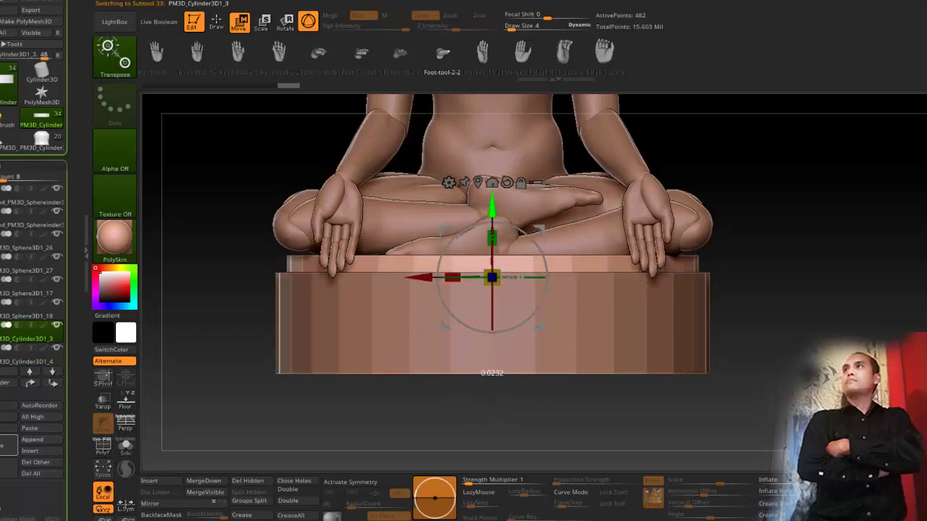
left_click_drag(297, 160, 243, 167)
Step: Apply the Deformer to the second tier and shrink its lower lattice rows to round the underside into a bowl
left_click(383, 300, "alt")
left_click(449, 229)
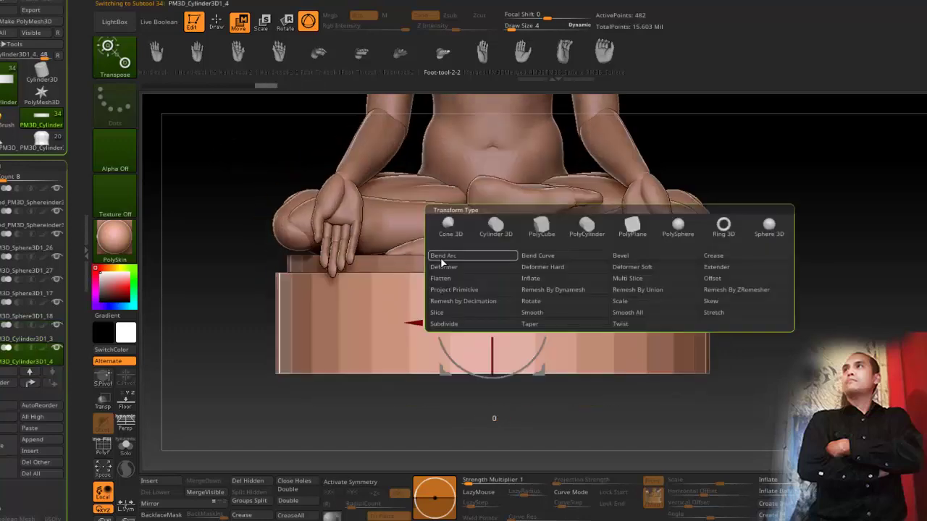
left_click(441, 259)
key("ctrl")
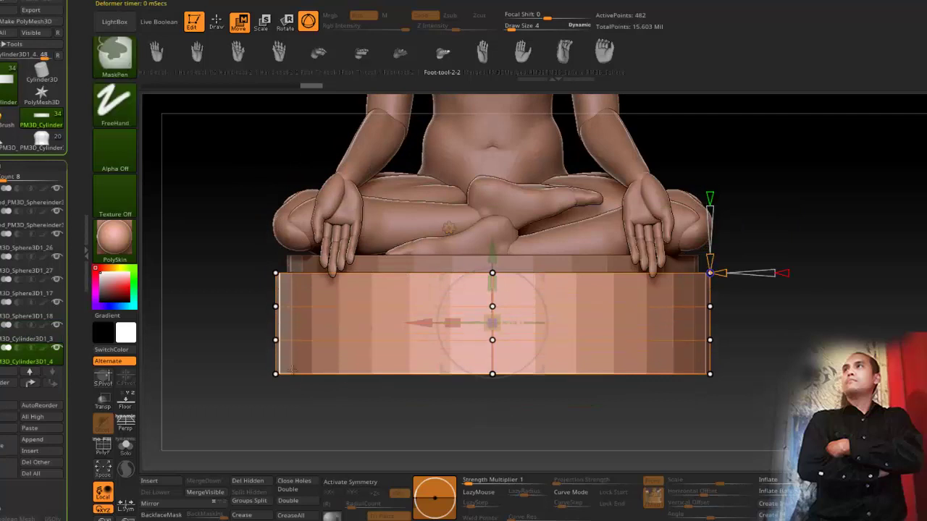
left_click_drag(245, 329, 619, 389, "ctrl")
left_click_drag(492, 359, 466, 362)
left_click_drag(264, 367, 726, 413, "ctrl")
left_click_drag(493, 372, 411, 374)
left_click_drag(491, 303, 485, 285)
left_click(448, 278)
left_click(449, 279)
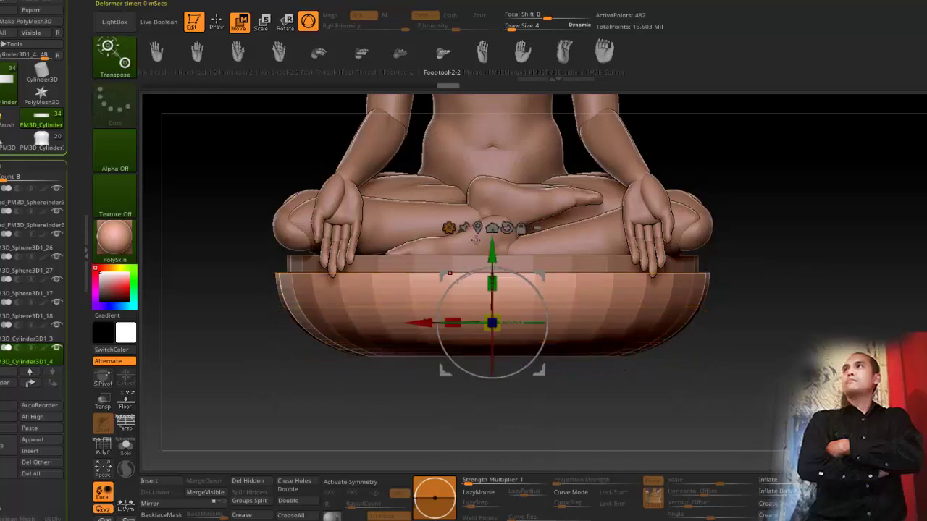
Step: Start the Deformer on the bowl tier again with an extra row and pinch the row just below its rim inward
left_click(478, 227)
left_click(449, 219)
left_click(616, 254)
left_click_drag(710, 258, 709, 254)
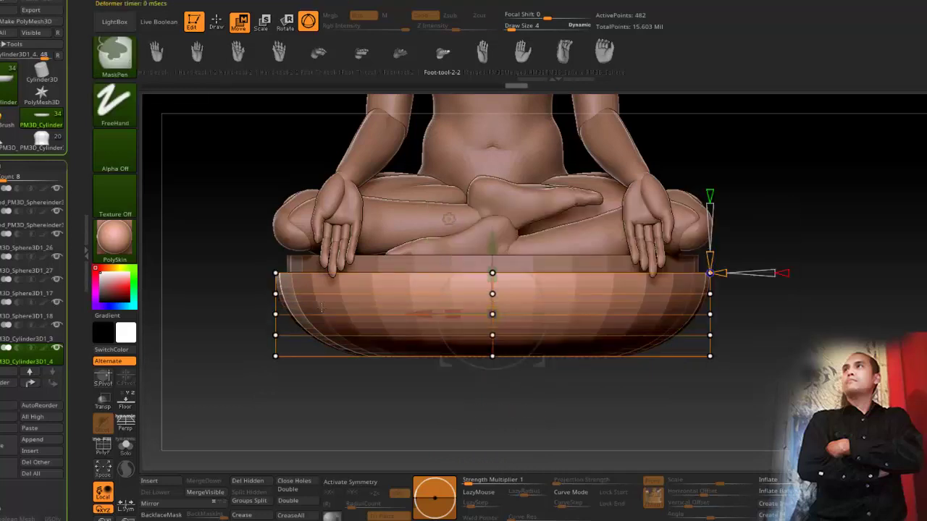
left_click_drag(669, 287, 738, 302, "ctrl")
left_click_drag(493, 294, 480, 294)
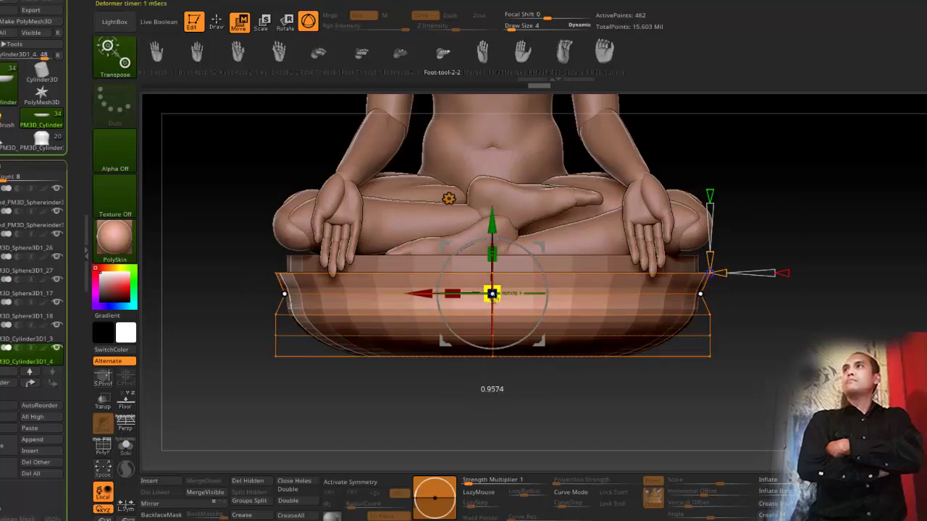
mouse_move(269, 216)
left_mouse_down()
mouse_move(229, 223)
mouse_move(229, 233)
left_mouse_up()
Step: Widen the two lowest lattice rows of the bowl tier and finish the deformation
left_click_drag(592, 330, 719, 346, "ctrl")
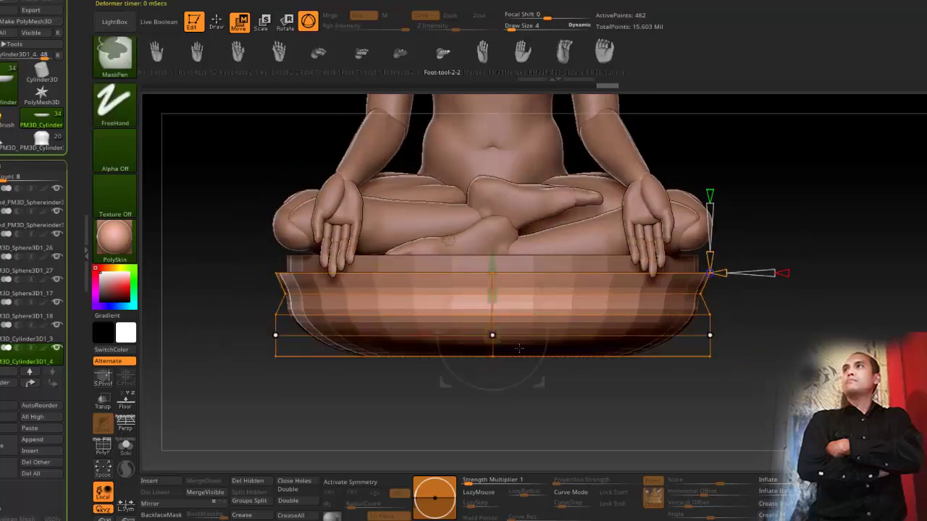
left_click_drag(492, 335, 502, 335)
left_click_drag(244, 355, 745, 434, "ctrl")
left_click_drag(492, 355, 502, 356)
left_click_drag(797, 307, 735, 302)
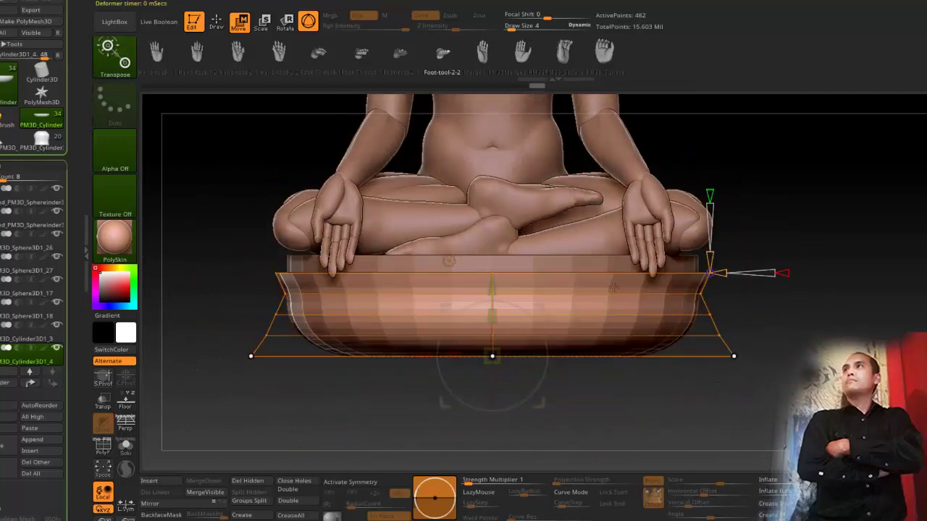
key("w")
Step: Open a reference picture from the image folder to examine the base design
key("super")
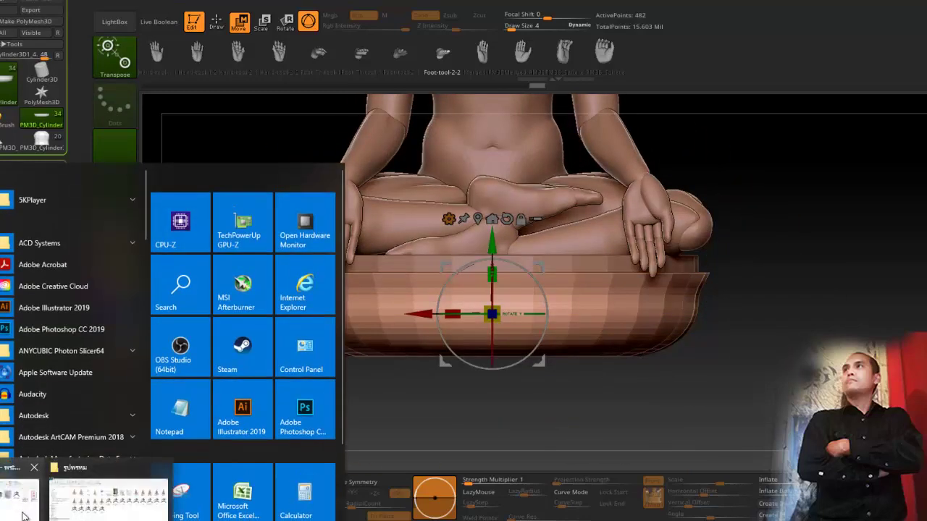
left_click(25, 513)
double_click(673, 102)
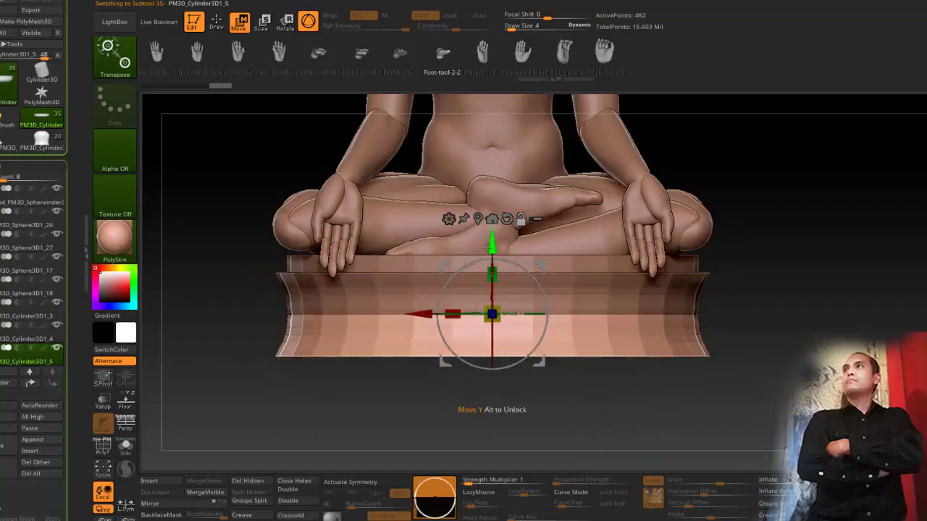
Step: Move the flipped copy of the bowl tier straight down so it mirrors the original from below
left_click_drag(489, 248, 490, 314)
left_click_drag(210, 265, 301, 219, "alt")
left_click_drag(301, 219, 318, 281)
left_click_drag(317, 281, 316, 304, "alt")
left_click_drag(316, 304, 300, 263)
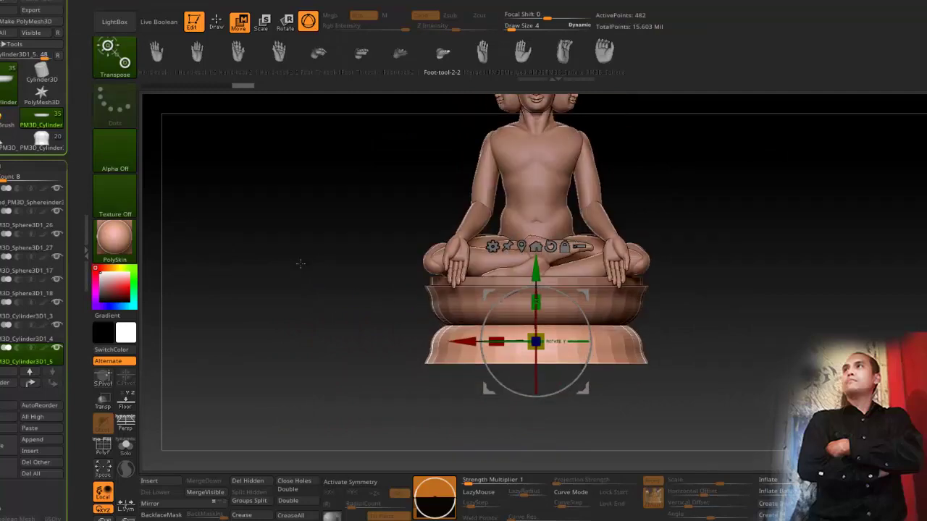
Step: Copy the thin top disc to beneath the flipped tier and widen it into a band
left_click(217, 23)
left_click(440, 281, "alt")
left_click(239, 23)
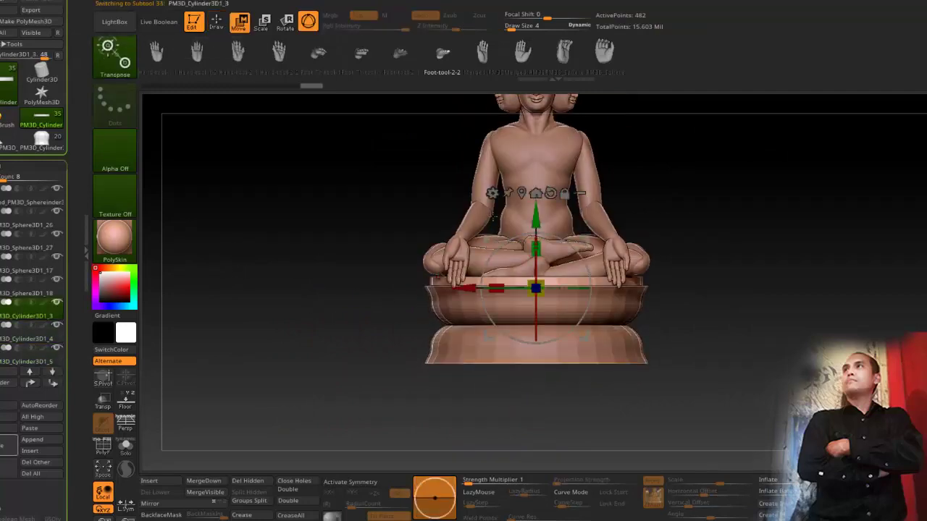
left_click_drag(534, 218, 535, 301)
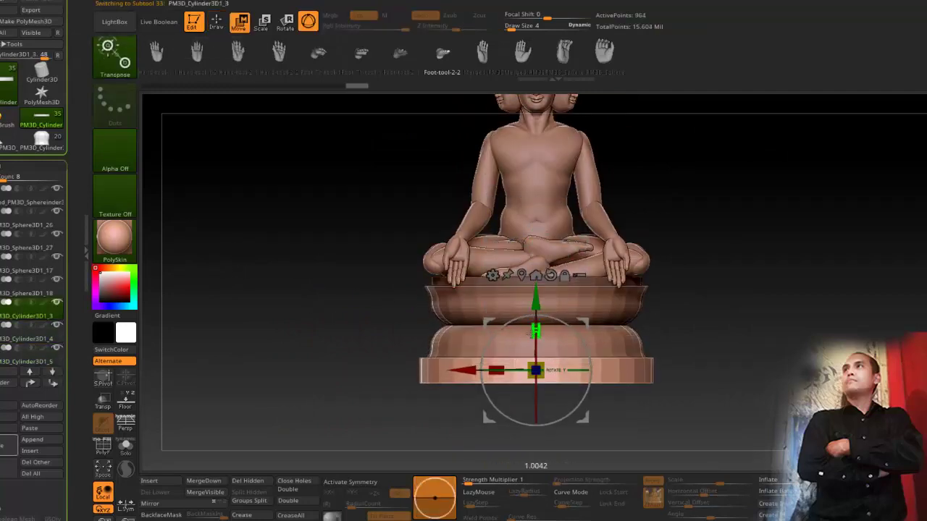
left_click_drag(327, 274, 368, 261, "alt")
left_click_drag(367, 260, 395, 319)
left_click_drag(395, 318, 358, 296, "alt")
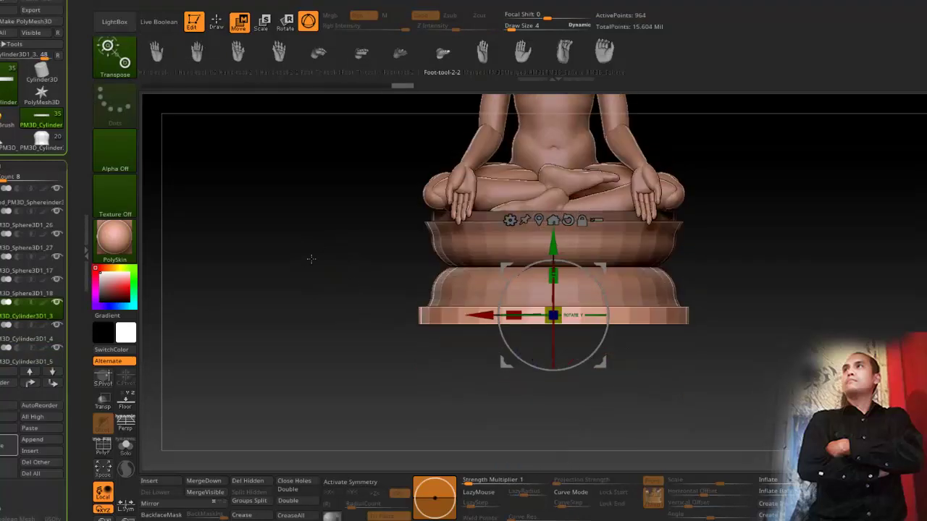
Step: Add a taller drum as a copy below the band and a thin, wider foot slab under it
left_click_drag(553, 246, 561, 278, "ctrl")
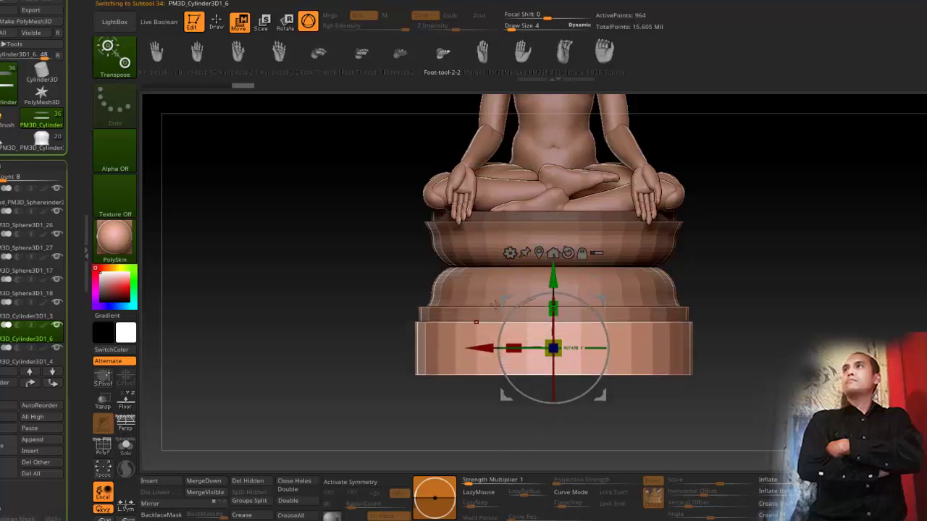
left_click_drag(554, 273, 532, 358)
mouse_move(326, 297)
left_mouse_down()
mouse_move(393, 325)
mouse_move(333, 301)
left_mouse_up()
mouse_move(553, 291)
left_mouse_down()
mouse_move(553, 307)
mouse_move(553, 293)
left_mouse_up()
left_click_drag(331, 275, 391, 427, "alt")
right_click_drag(391, 427, 358, 277, "ctrl")
mouse_move(358, 277)
left_mouse_down()
mouse_move(252, 318)
mouse_move(341, 348)
mouse_move(328, 322)
left_mouse_up()
right_click_drag(329, 322, 325, 369, "ctrl")
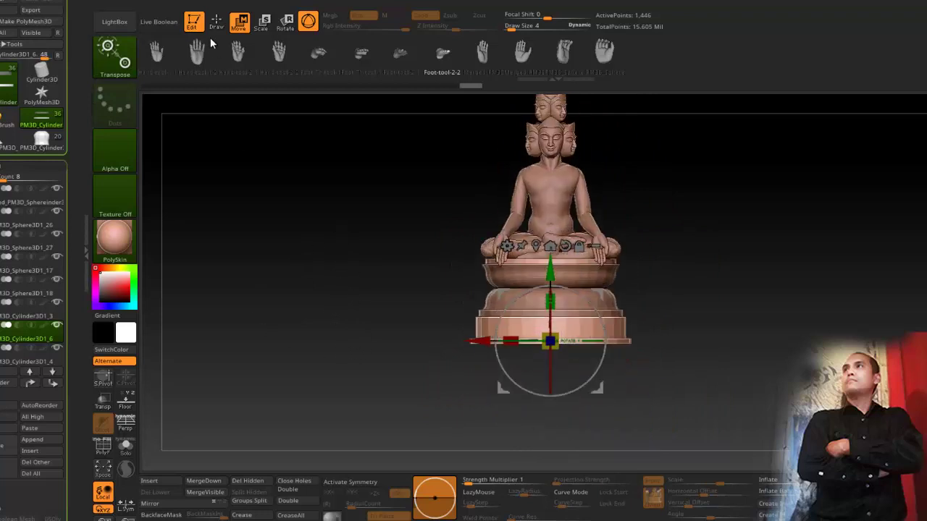
Step: Examine the proportions of the tiered base against the whole seated figure
left_click(216, 22)
key("shift+f")
key("shift+f")
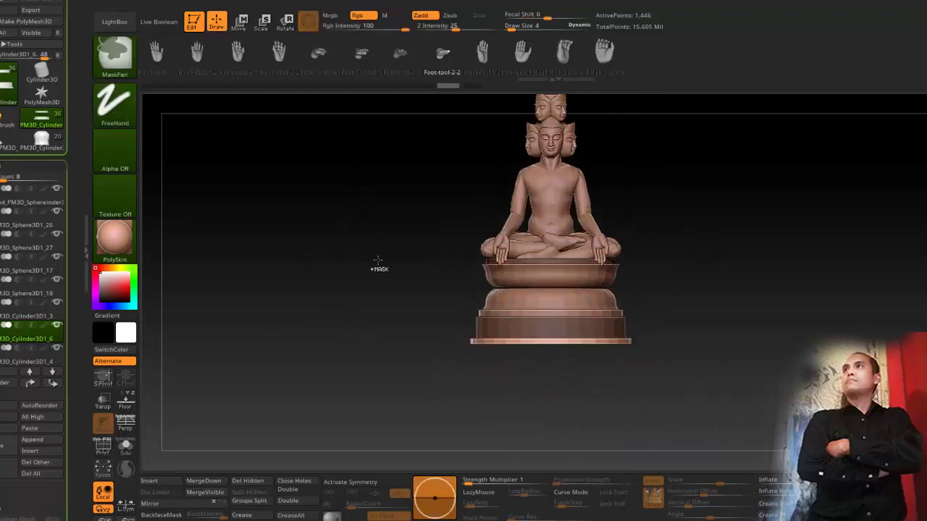
key("ctrl+shift+z")
key("ctrl+z")
key("ctrl+shift+z")
mouse_move(380, 320)
left_mouse_down()
mouse_move(325, 296)
mouse_move(340, 354)
mouse_move(380, 333)
mouse_move(346, 289)
left_mouse_up()
left_click_drag(346, 290, 359, 333, "alt")
right_click_drag(360, 333, 341, 349, "ctrl")
mouse_move(342, 349)
left_mouse_down()
mouse_move(376, 379)
mouse_move(339, 341)
left_mouse_up()
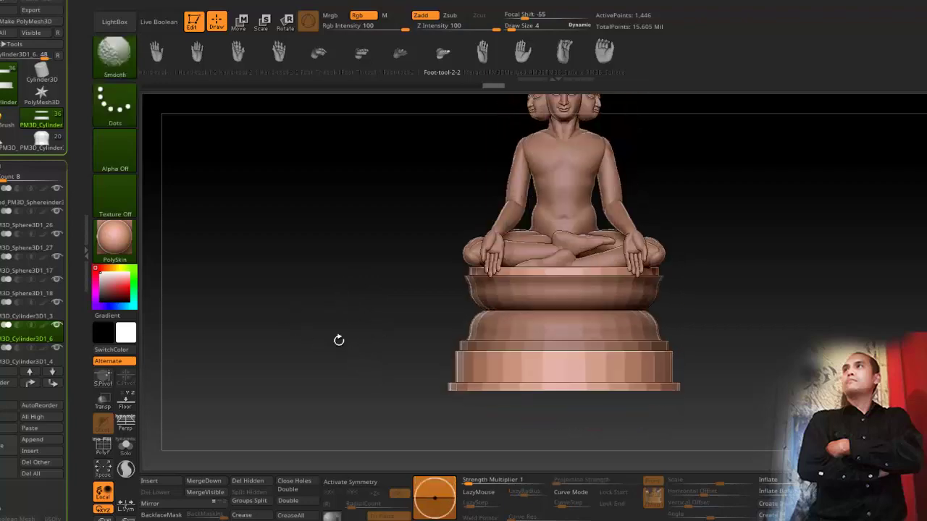
Step: Turn on transparency and the polygroup wireframe and inspect which discs each base subtool contains
key("Up")
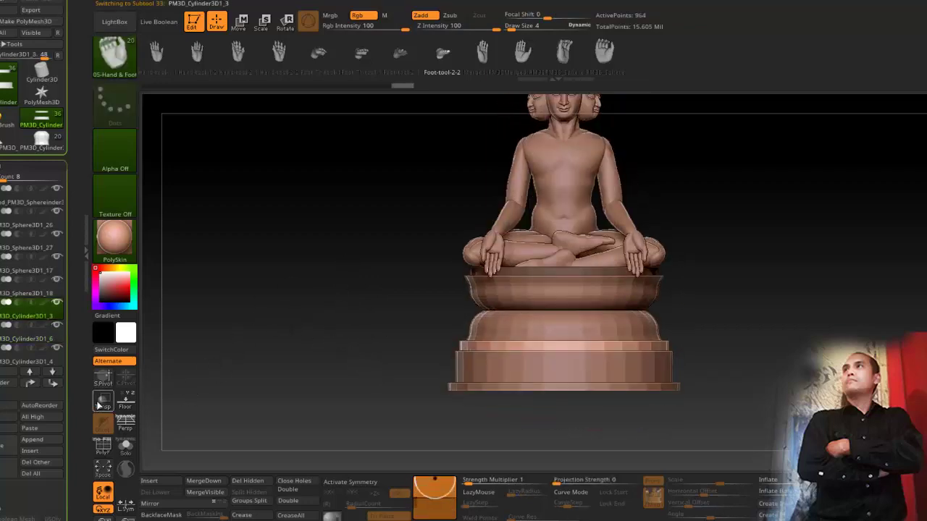
left_click(101, 402)
left_click_drag(474, 192, 273, 332, "ctrl")
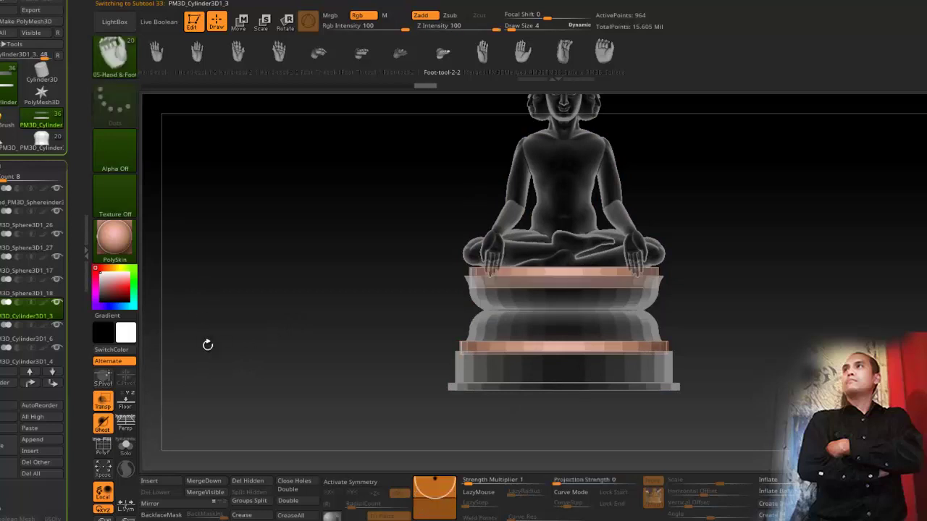
key("Down")
key("Up")
mouse_move(226, 376)
left_mouse_down()
mouse_move(251, 370)
mouse_move(238, 363)
left_mouse_up()
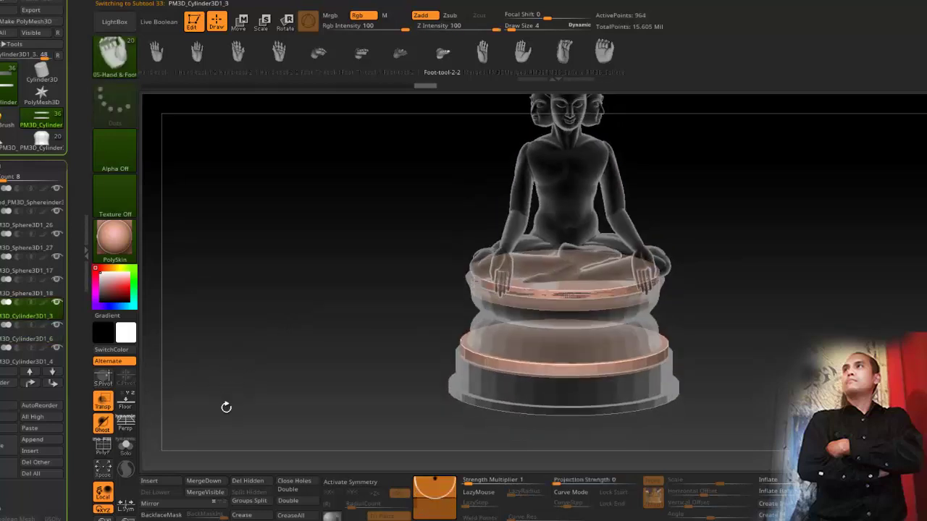
key("shift+f")
key("Down")
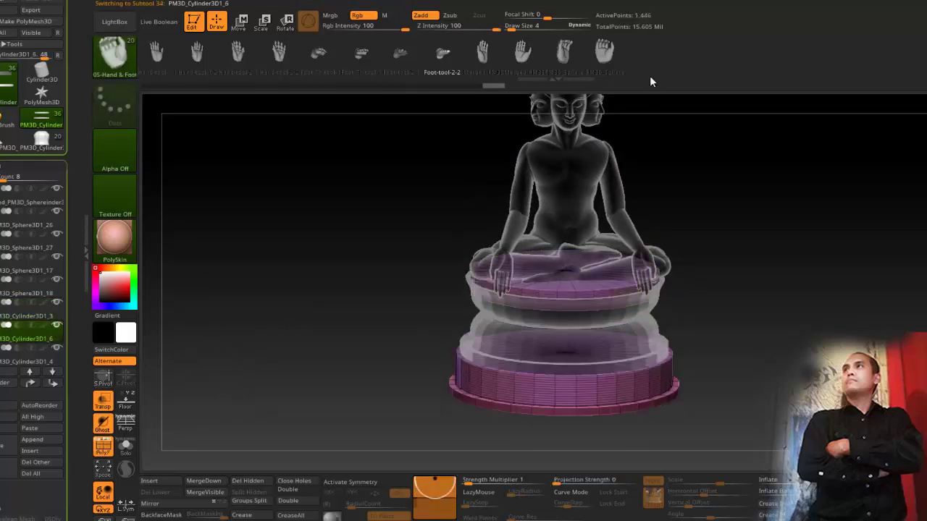
Step: Mask the disc under the legs in the drum's subtool and turn it into its own polygroup
left_click_drag(385, 241, 386, 252, "shift")
left_click_drag(386, 252, 387, 280, "alt")
left_click_drag(356, 189, 724, 263, "ctrl")
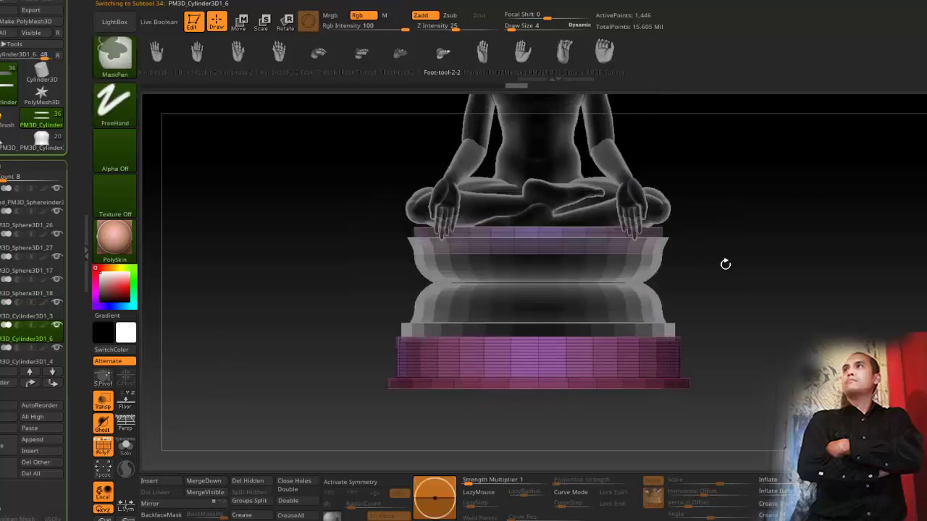
key("ctrl+w")
Step: Merge the thin discs, the drum and both curved tiers down into a single base subtool
key("Down")
key("Down")
key("Up")
key("Up")
key("Up")
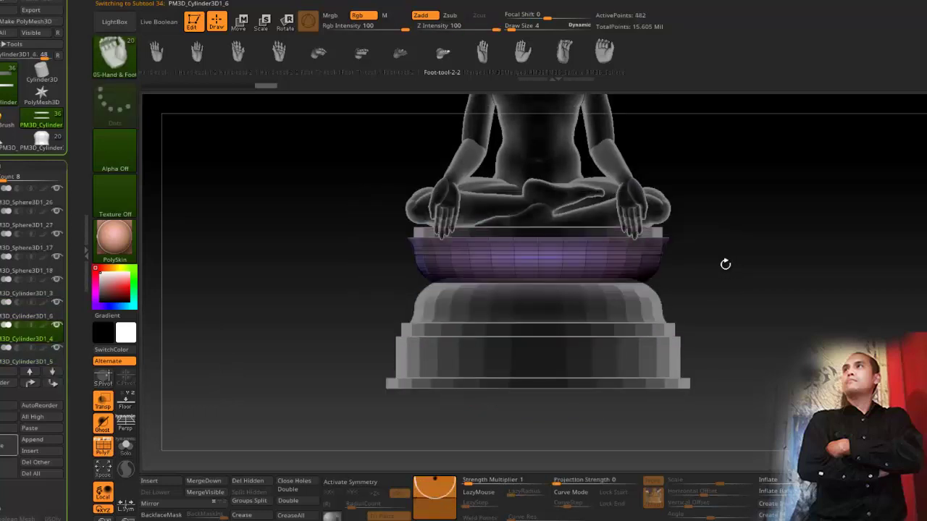
left_click(198, 481)
left_click(174, 508)
left_click(199, 481)
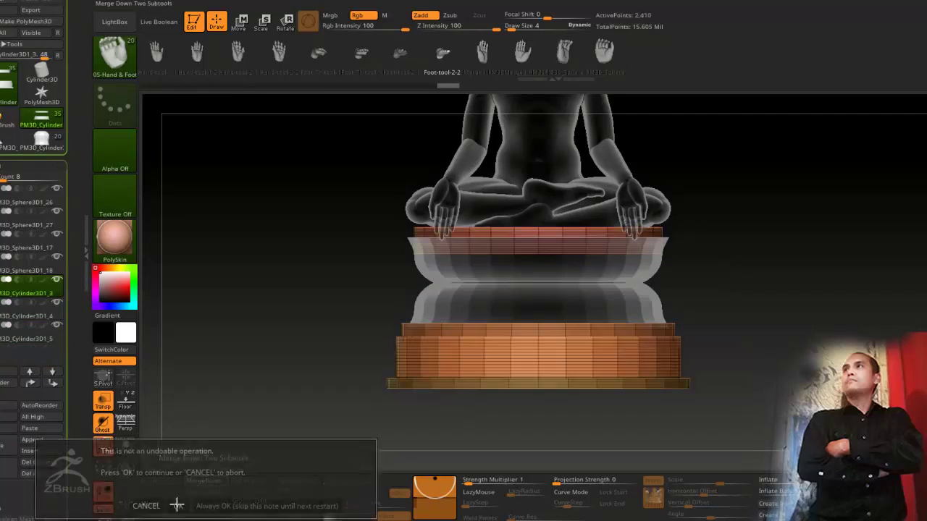
left_click(174, 508)
left_click(198, 481)
left_click(174, 507)
left_click_drag(148, 409, 159, 433)
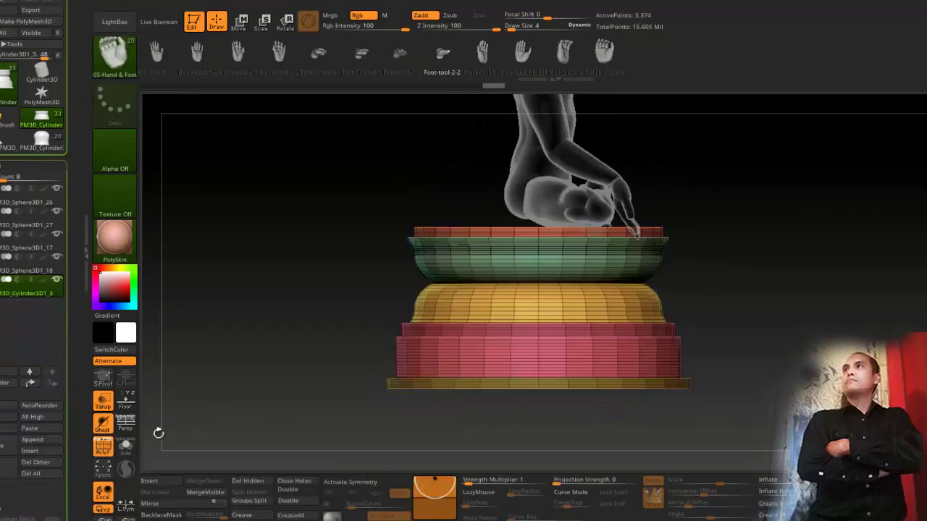
Step: Duplicate the merged base subtool and hide the original
left_click(9, 446)
left_click(56, 280)
left_click_drag(303, 321, 267, 322, "shift")
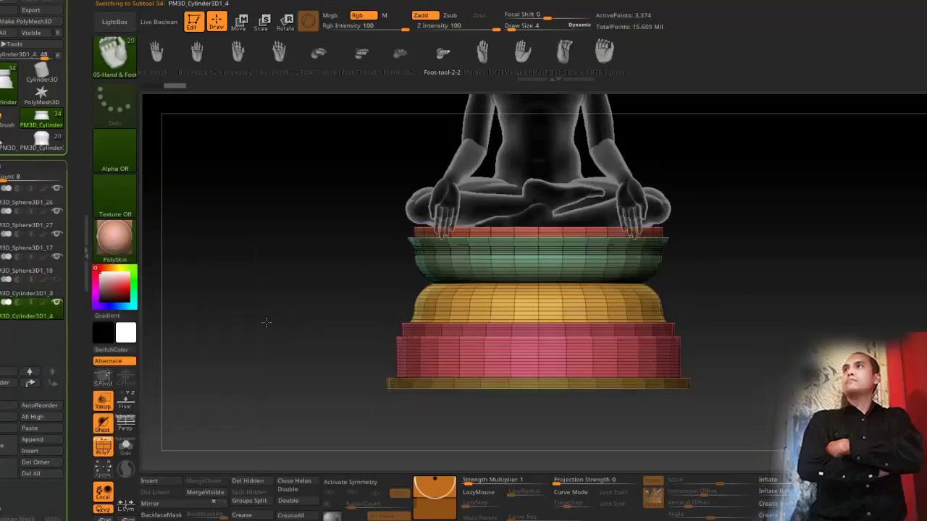
key("shift")
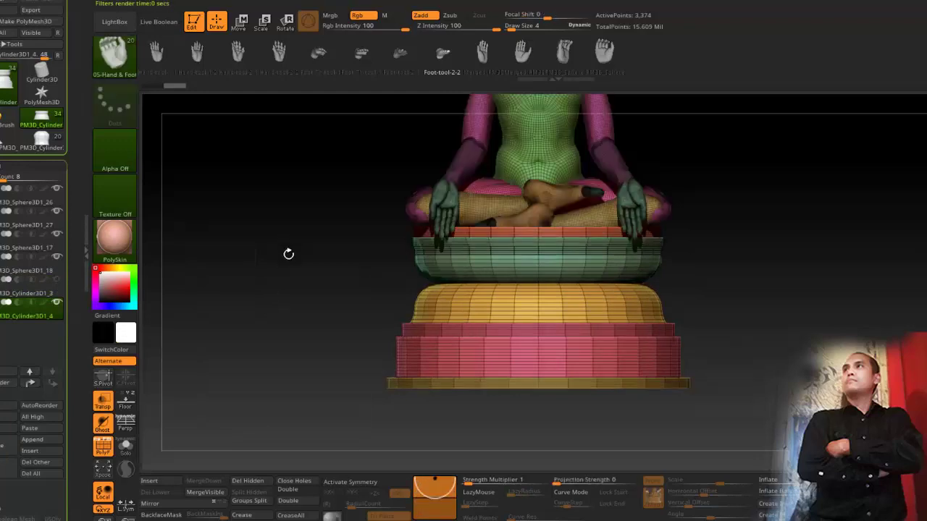
Step: Narrow the base copy from front to back in side view and shift it slightly toward the figure's hands
left_click_drag(294, 258, 366, 274)
key("r")
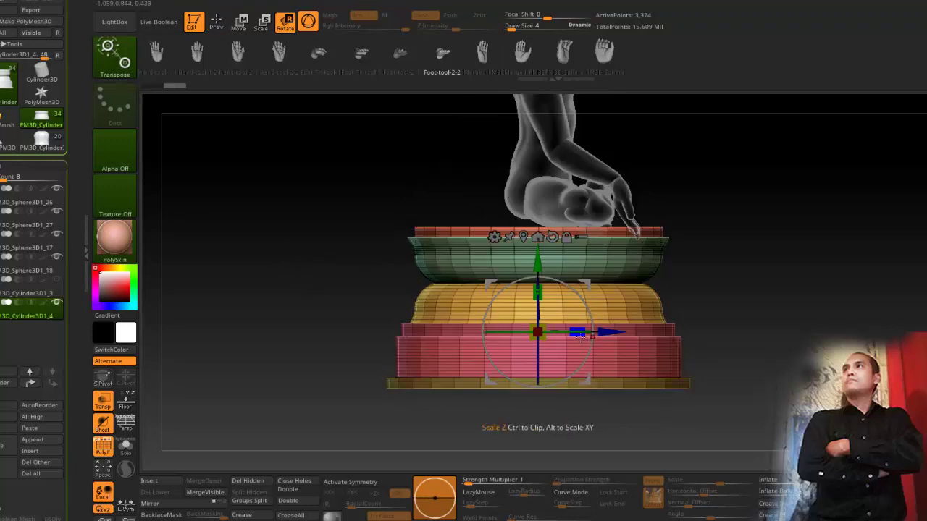
left_click_drag(579, 334, 534, 340)
left_click_drag(361, 219, 282, 283)
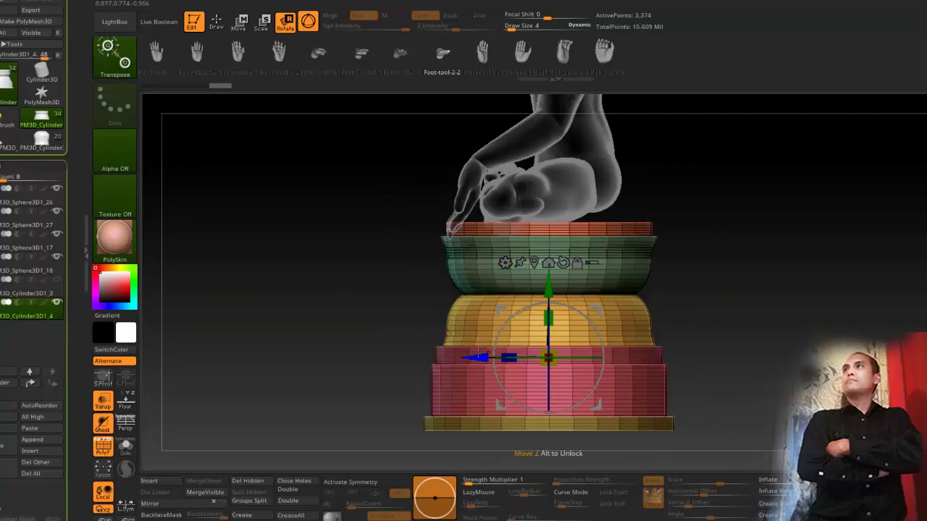
left_click_drag(472, 357, 465, 357)
mouse_move(330, 317)
left_mouse_down()
mouse_move(403, 293)
mouse_move(371, 289)
left_mouse_up()
mouse_move(319, 267)
left_mouse_down("alt")
mouse_move(351, 300)
mouse_move(326, 253)
left_mouse_up("alt")
left_click(217, 22)
mouse_move(319, 218)
left_mouse_down()
mouse_move(263, 219)
mouse_move(278, 224)
left_mouse_up()
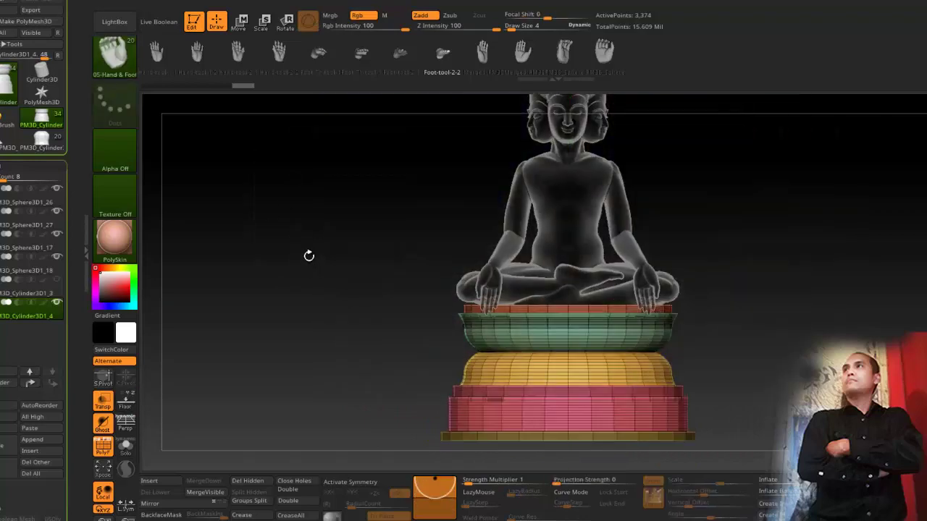
Step: Turn off the wireframe, place the lower crossed leg's gizmo at its knee, and raise the leg slightly on the base
key("shift+f")
left_click_drag(356, 291, 336, 274, "shift")
left_click(523, 197, "alt")
left_click_drag(428, 206, 298, 261)
left_click_drag(283, 219, 364, 223)
left_click(568, 226, "alt")
left_click(239, 22)
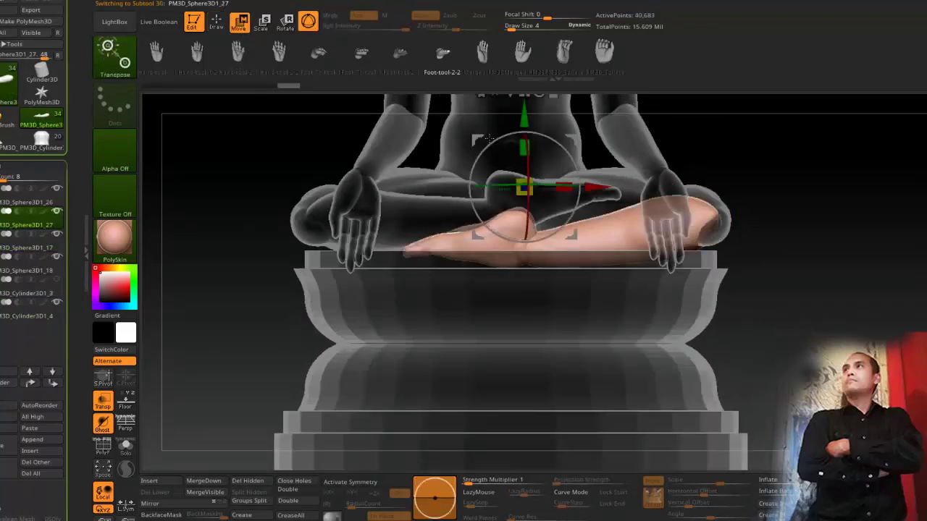
left_click_drag(309, 167, 276, 235, "alt")
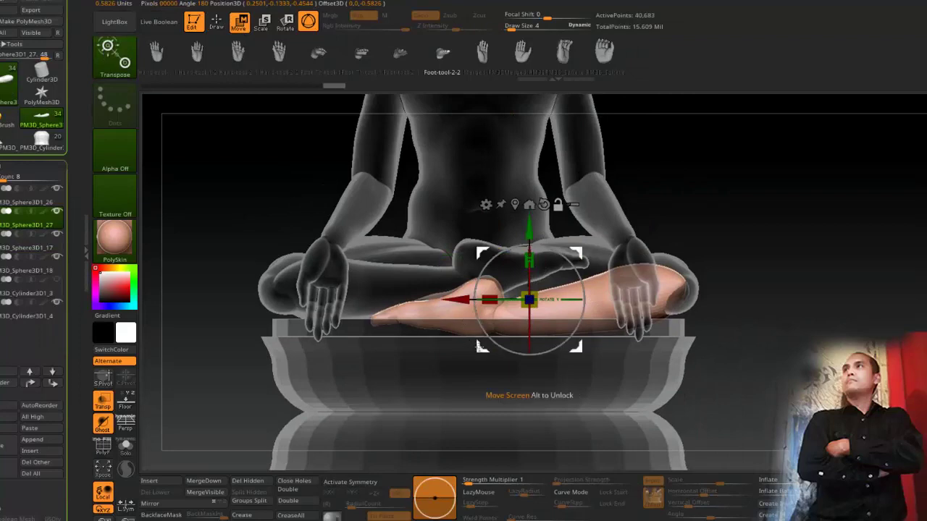
left_click_drag(669, 209, 667, 197)
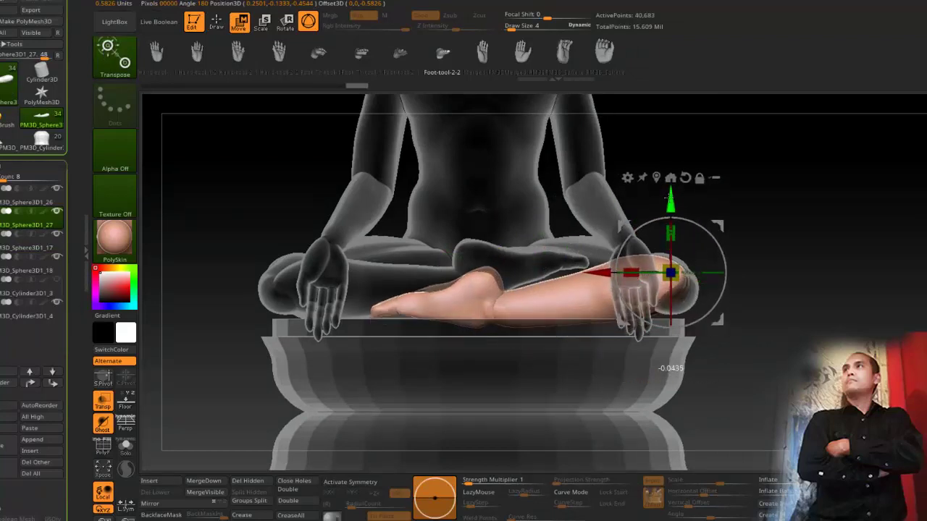
Step: Mask the lower crossed leg up to the ankle so that only its foot stays editable
left_click_drag(283, 186, 291, 187)
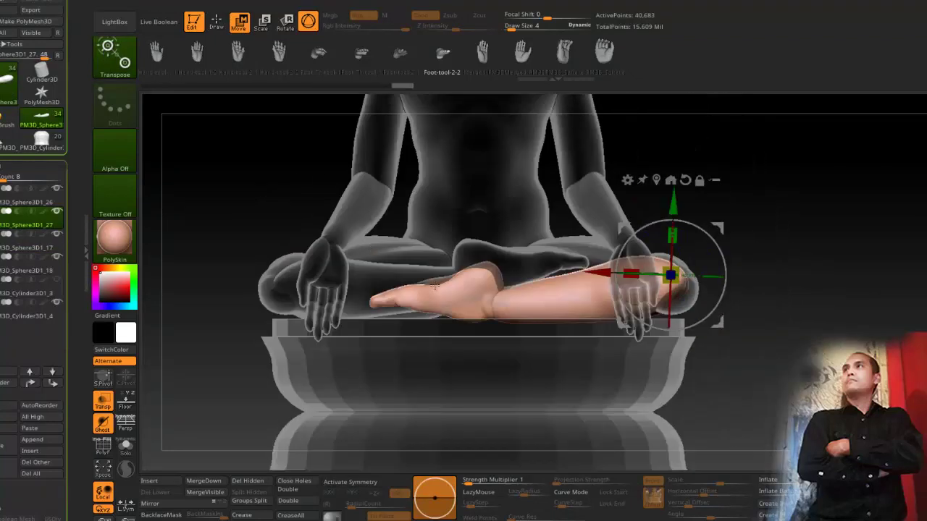
left_click(437, 299, "ctrl")
left_click_drag(269, 148, 233, 101, "ctrl")
left_click(216, 23)
mouse_move(250, 172)
left_mouse_down()
mouse_move(260, 194)
mouse_move(288, 202)
left_mouse_up()
left_click(550, 295, "ctrl+shift")
left_click(244, 194, "ctrl")
left_click(242, 194, "ctrl+shift")
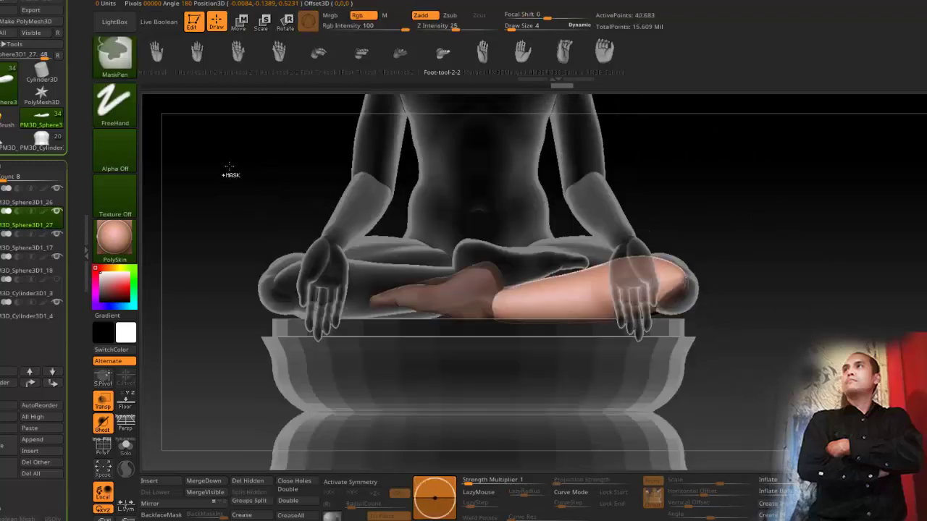
left_click(232, 172, "ctrl")
Step: Place the gizmo at the unmasked foot, lower the foot toward the base and clear the mask
left_click(240, 23)
left_click(462, 203)
left_click(452, 197, "alt")
left_click_drag(389, 339, 447, 324, "alt")
left_click_drag(275, 193, 279, 238)
left_click_drag(450, 338, 450, 336)
left_click(217, 23)
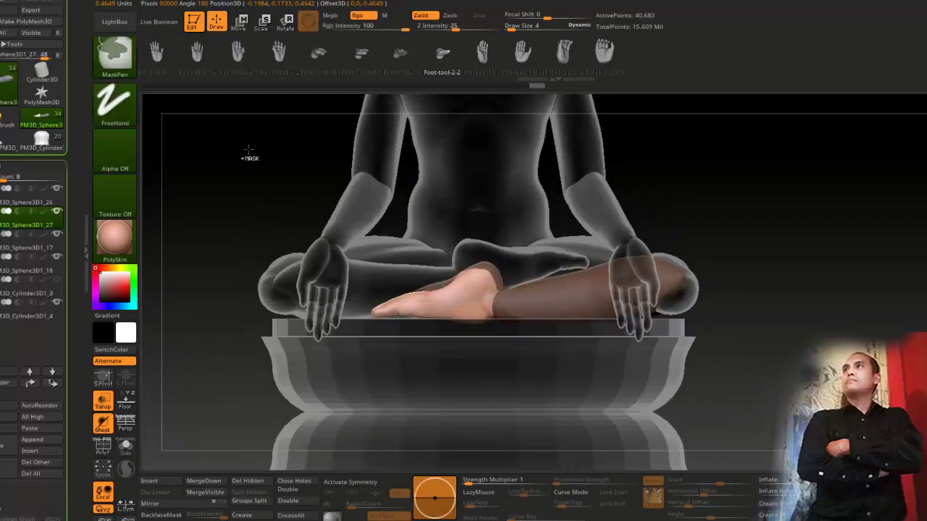
left_click_drag(248, 153, 262, 169, "ctrl")
Step: Apply a Deformer cage to the torso, select its lower control points and adjust the hips over the crossed legs
left_click_drag(262, 170, 317, 221, "alt")
mouse_move(317, 221)
left_mouse_down()
mouse_move(323, 273)
mouse_move(346, 252)
mouse_move(325, 339)
mouse_move(333, 306)
mouse_move(283, 283)
left_mouse_up()
left_click(550, 291, "alt")
left_click(241, 26)
left_click_drag(319, 141, 318, 205, "alt")
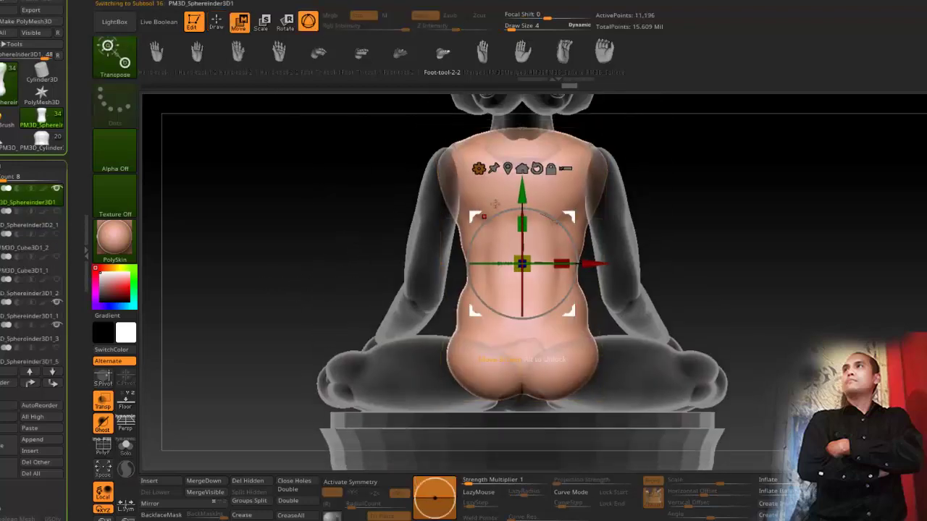
left_click(479, 170)
left_click(479, 223)
left_click_drag(345, 316, 631, 429, "ctrl")
left_click_drag(520, 304, 637, 311)
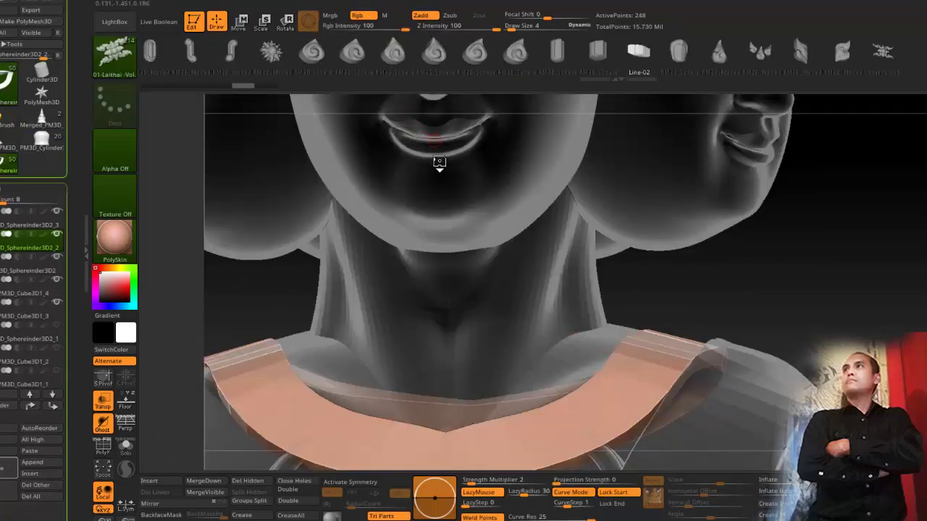
Step: Choose a rounded tube insert mesh, try a curve along the collar's inner edge and undo that stroke
key("m")
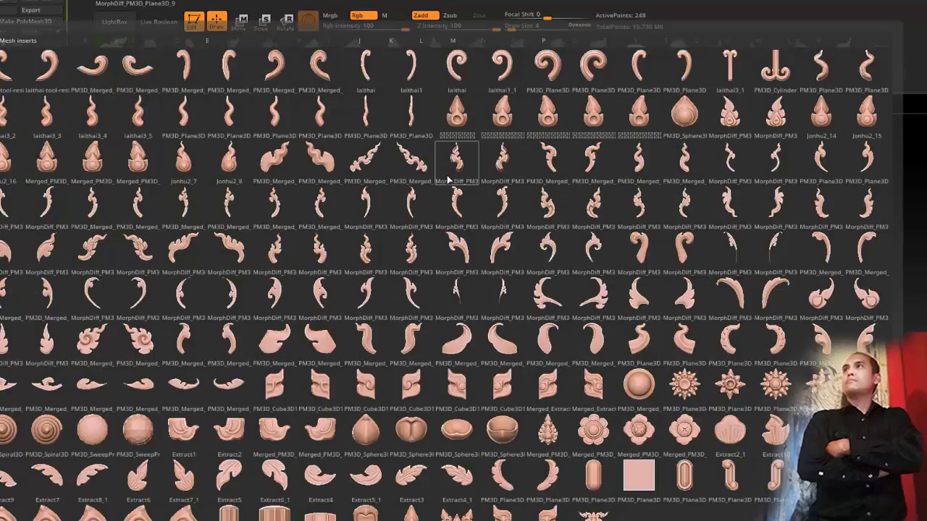
left_click(533, 304)
left_click_drag(435, 304, 460, 188, "alt")
left_click_drag(460, 188, 524, 312)
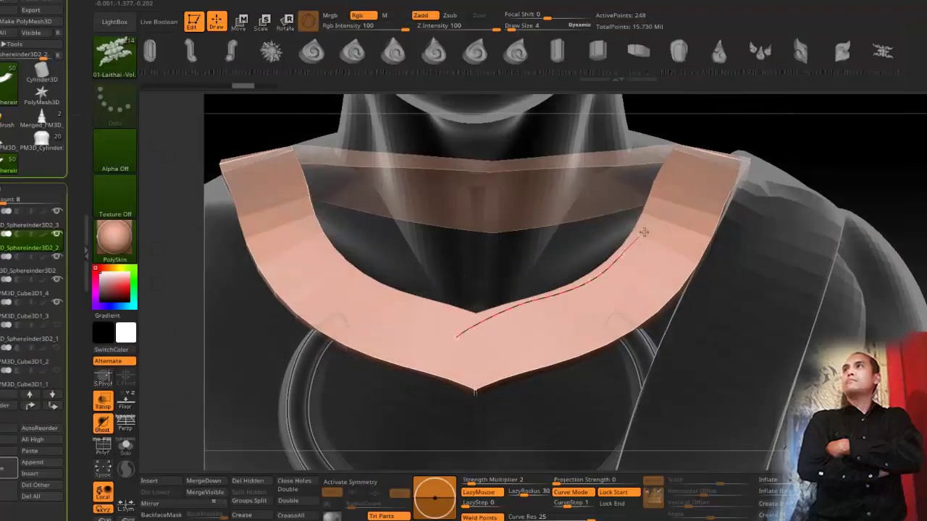
left_click_drag(644, 233, 666, 171)
left_click_drag(759, 264, 726, 229)
key("ctrl+z")
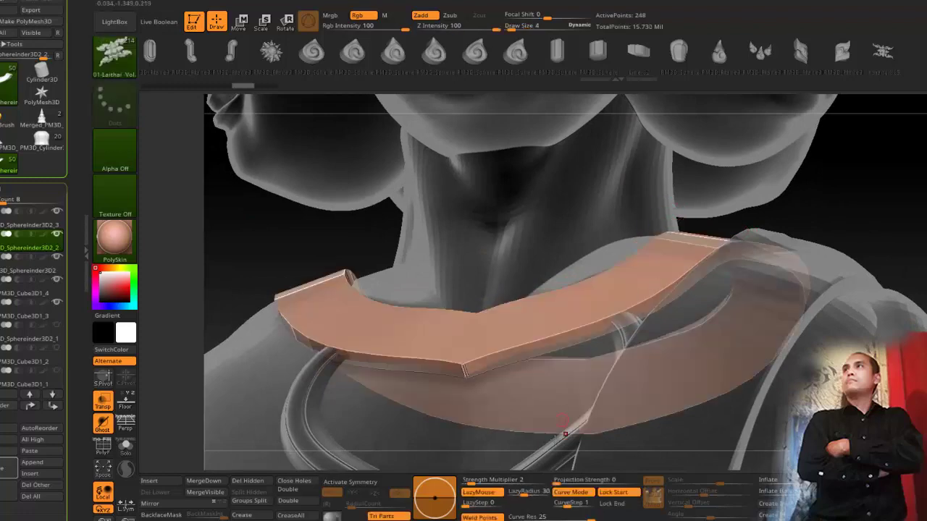
Step: Draw a thin tube along the collar's inner edge, from the front over the shoulder and around the back
left_click_drag(321, 195, 330, 308)
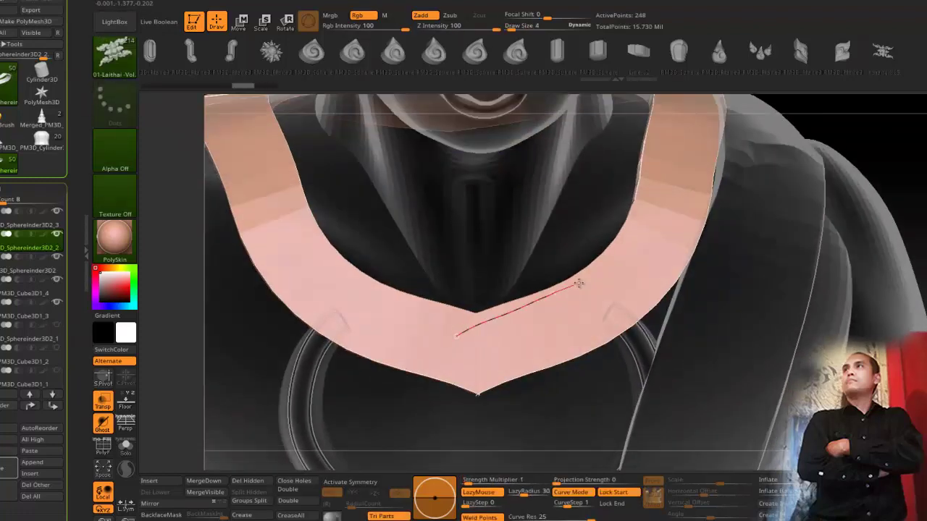
left_click_drag(643, 214, 652, 167)
left_click_drag(753, 278, 717, 369)
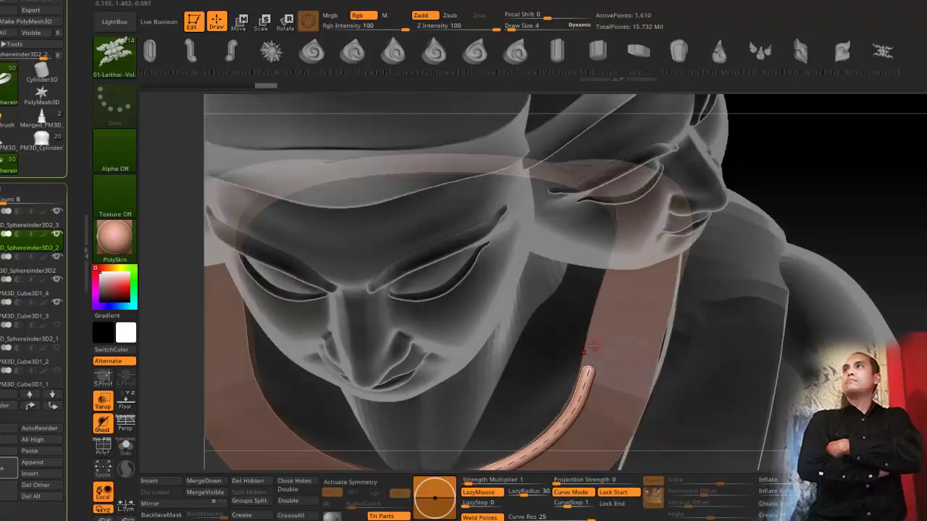
left_click_drag(621, 239, 627, 207)
mouse_move(747, 312)
left_mouse_down()
mouse_move(792, 246)
mouse_move(463, 249)
left_mouse_up()
mouse_move(420, 156)
left_mouse_down()
mouse_move(362, 205)
mouse_move(513, 282)
left_mouse_up()
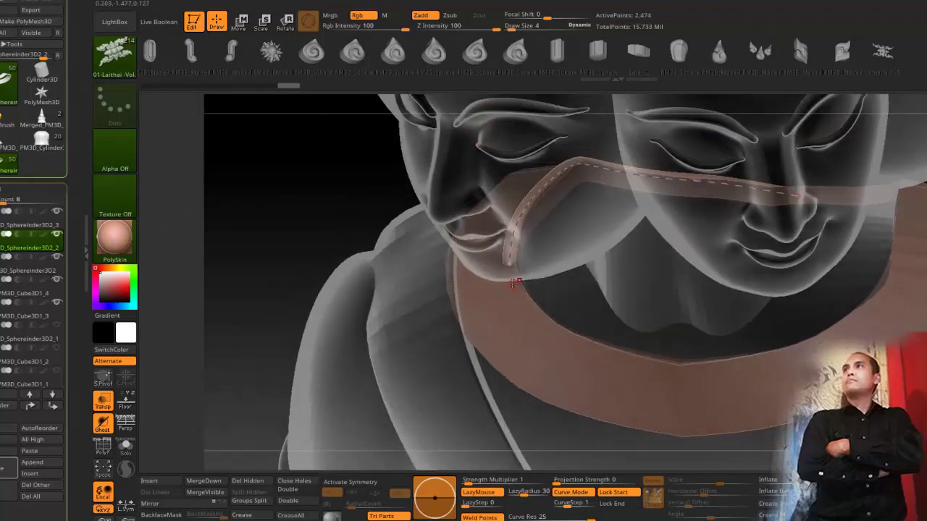
left_click_drag(716, 380, 723, 381)
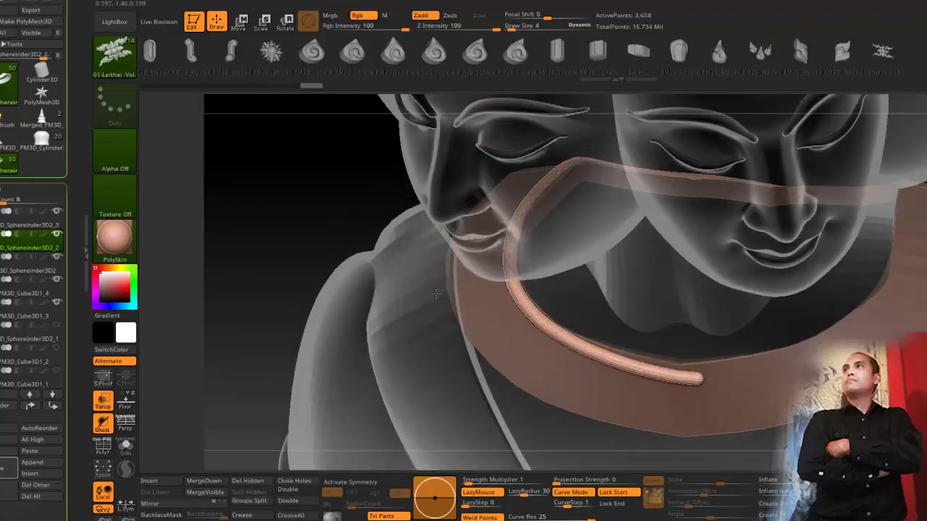
Step: Draw a second tube along the collar's outer edge, from the front centre around the back to the front again
left_click_drag(348, 246, 579, 290)
left_click_drag(462, 299, 416, 346)
key("ctrl+z")
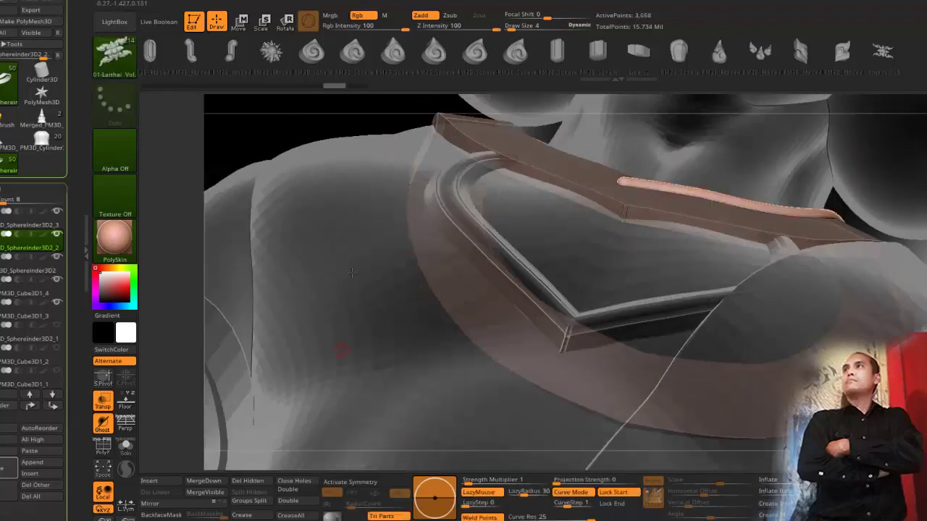
mouse_move(412, 255)
left_mouse_down()
mouse_move(346, 334)
mouse_move(358, 233)
mouse_move(417, 296)
left_mouse_up()
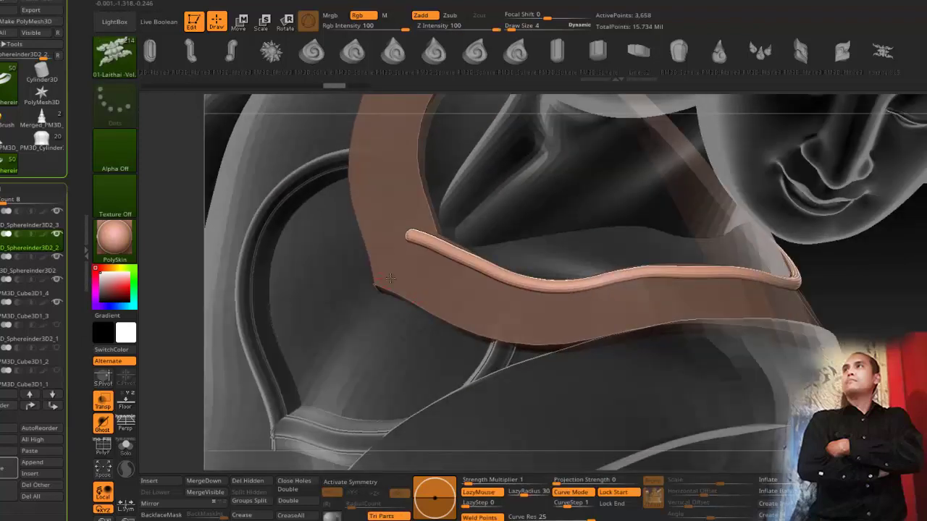
left_click_drag(675, 315, 682, 315)
mouse_move(663, 394)
left_mouse_down()
mouse_move(590, 399)
mouse_move(536, 380)
left_mouse_up()
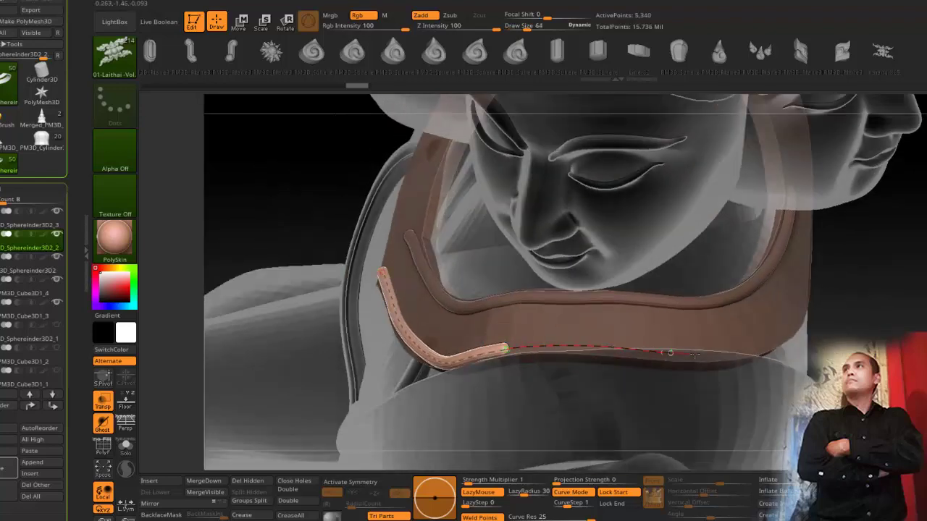
left_click_drag(789, 335, 789, 333)
left_click_drag(782, 348, 681, 318)
mouse_move(427, 296)
left_mouse_down()
mouse_move(354, 292)
mouse_move(326, 269)
mouse_move(318, 288)
left_mouse_up()
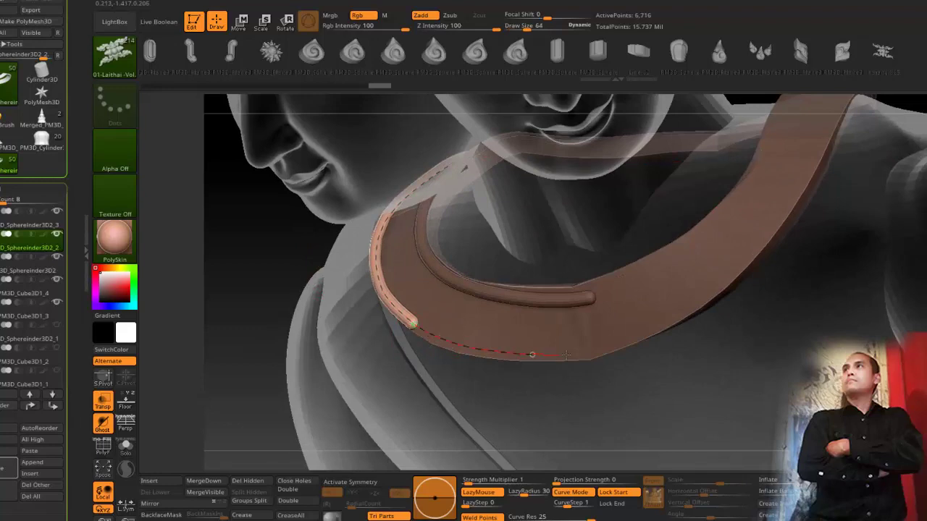
left_click_drag(566, 354, 621, 349)
Step: Split the two tubes off the collar into their own subtool, select it and clear its mask
left_click(663, 304, "ctrl+shift")
left_click(249, 492)
key("Down")
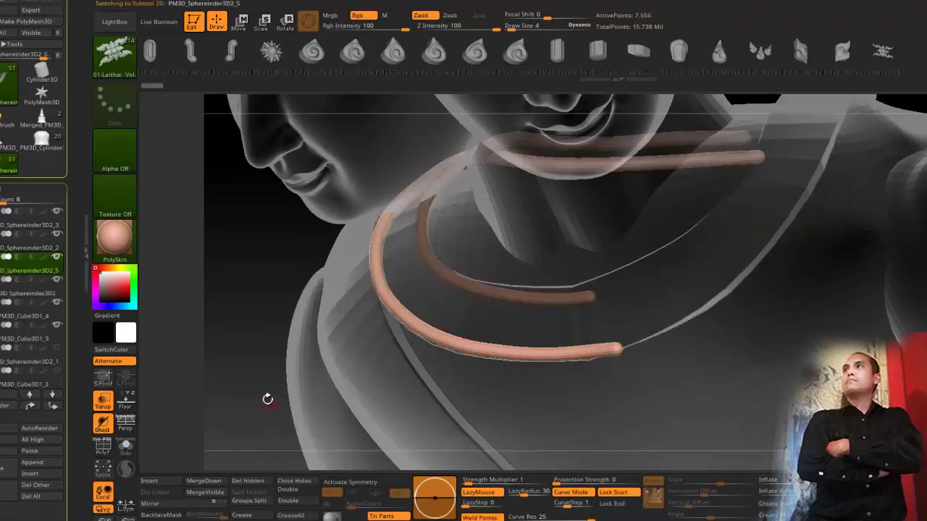
mouse_move(249, 388)
left_mouse_down("ctrl")
mouse_move(406, 384)
mouse_move(554, 348)
mouse_move(577, 212)
mouse_move(422, 251)
mouse_move(356, 207)
left_mouse_up("ctrl")
Step: Trim both tubes vertically at the body's centre line, keeping the half over the figure's left shoulder
left_click_drag(662, 384, 662, 149, "ctrl+shift")
key("ctrl+z")
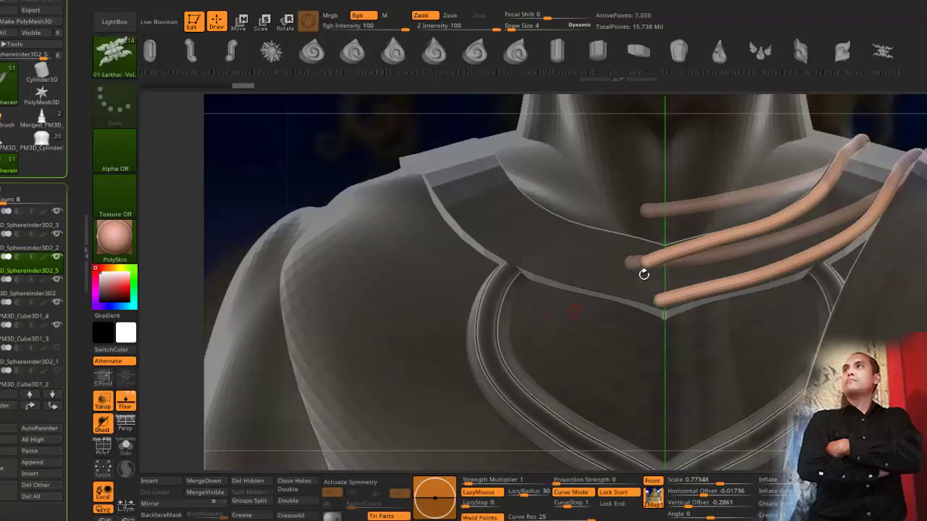
left_click_drag(642, 273, 671, 283, "alt")
mouse_move(642, 362)
left_mouse_down("ctrl+shift")
mouse_move(633, 189)
mouse_move(663, 142)
left_mouse_up("ctrl+shift")
Step: Duplicate the trimmed half tubes, mirror the copy to the other shoulder and merge both halves into one subtool
left_click(7, 468)
left_click(152, 505)
key("Up")
left_click(205, 482)
key("Return")
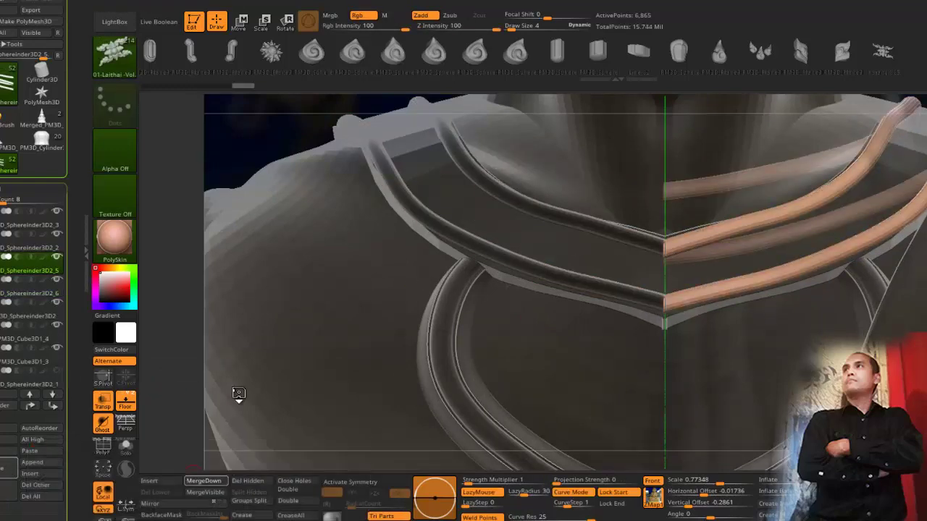
left_click_drag(236, 395, 254, 379, "alt")
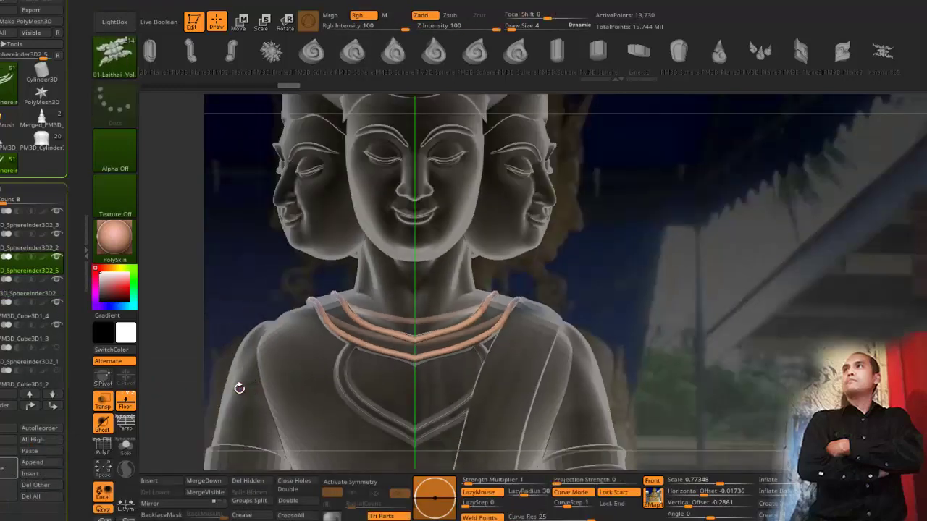
Step: Hide the floor reference image, turn off transparency and view the whole seated figure
left_click(125, 401)
left_click(103, 401)
left_click_drag(224, 291, 293, 271, "alt")
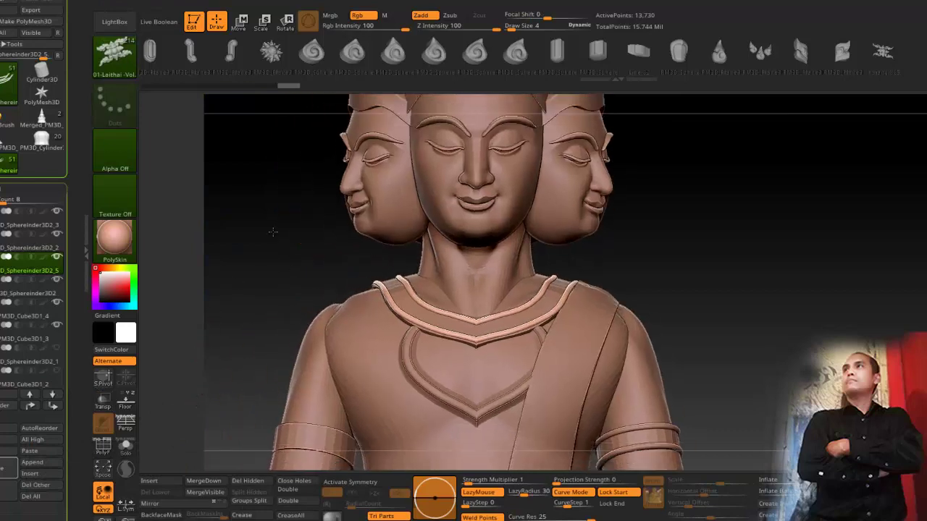
left_click_drag(270, 231, 291, 276, "alt")
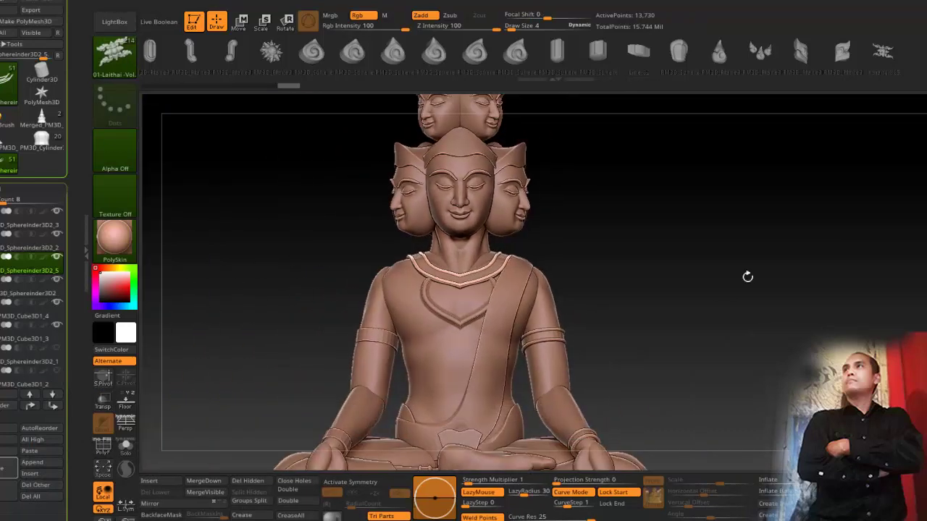
left_click_drag(230, 316, 253, 296, "alt")
mouse_move(254, 296)
left_mouse_down("alt")
mouse_move(274, 293)
mouse_move(240, 230)
mouse_move(260, 280)
left_mouse_up("alt")
mouse_move(260, 281)
left_mouse_down("alt")
mouse_move(283, 302)
mouse_move(277, 253)
left_mouse_up("alt")
Step: Choose the Move brush and frame the complete statue from crown to base in front view
key("b")
key("m")
key("v")
left_click_drag(316, 304, 307, 322)
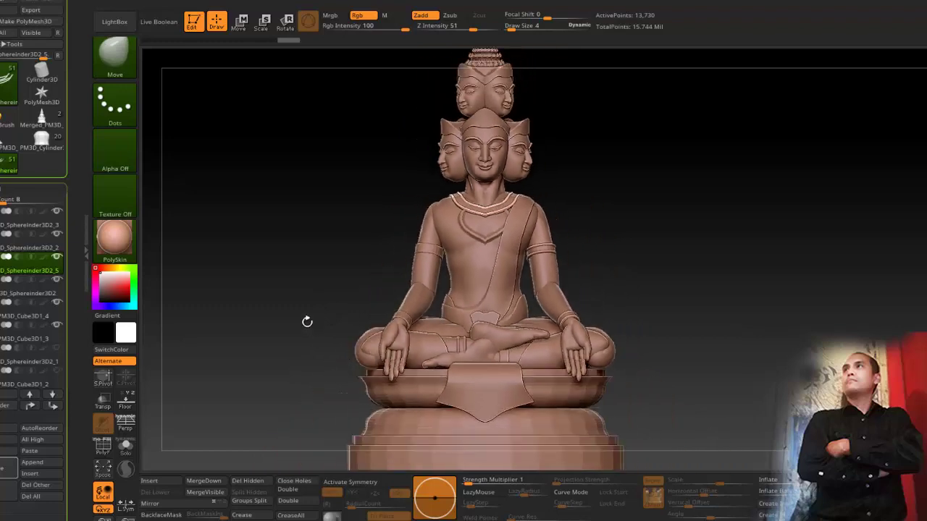
key("f")
key("f")
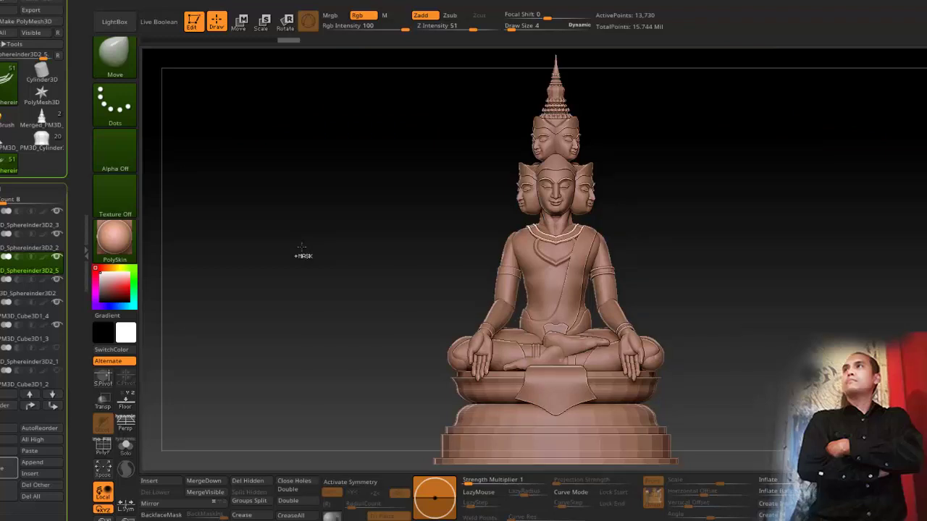
Step: Save the project as ZBrushProject, replacing the existing file
key("ctrl+s")
key("Return")
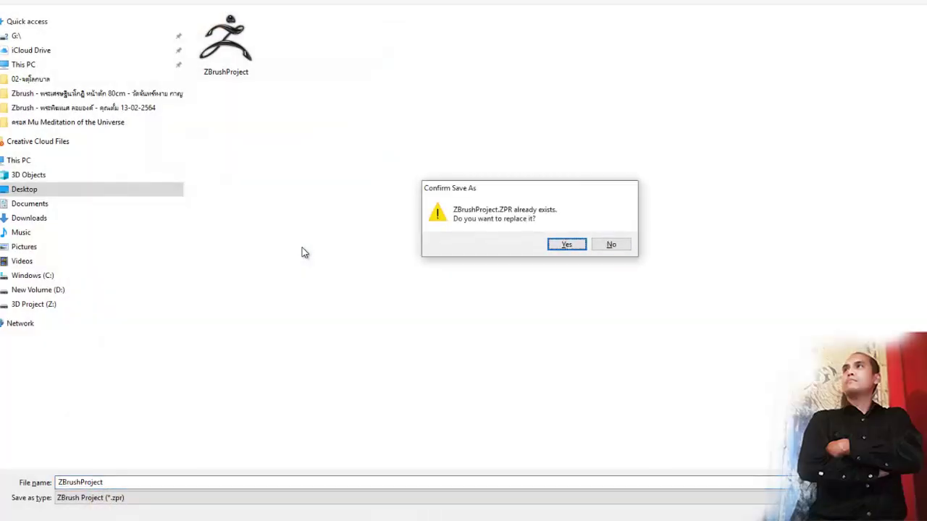
key("Return")
Step: Switch to the web browser and examine Google image results for พระเศรษฐีนวโกฏิ, enlarging two of the multi-faced statue photos
key("super")
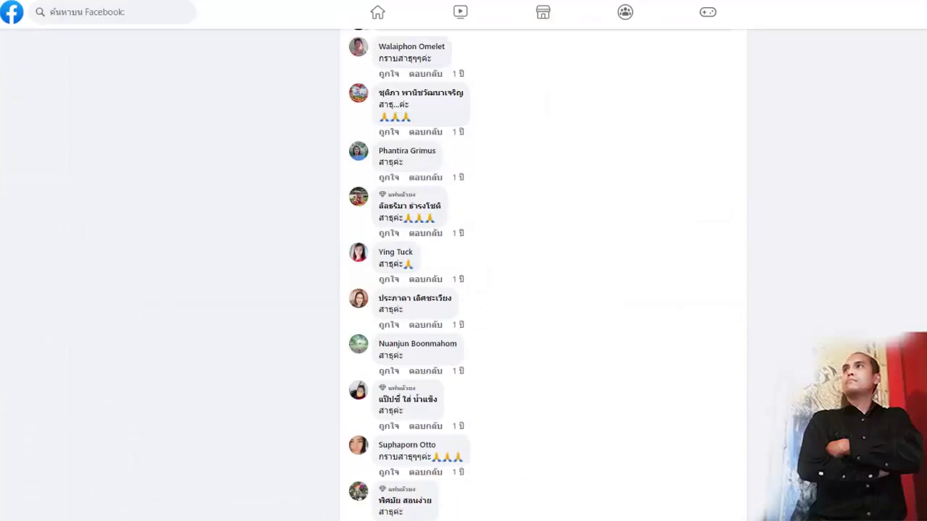
scroll(734, 325, "up", 7)
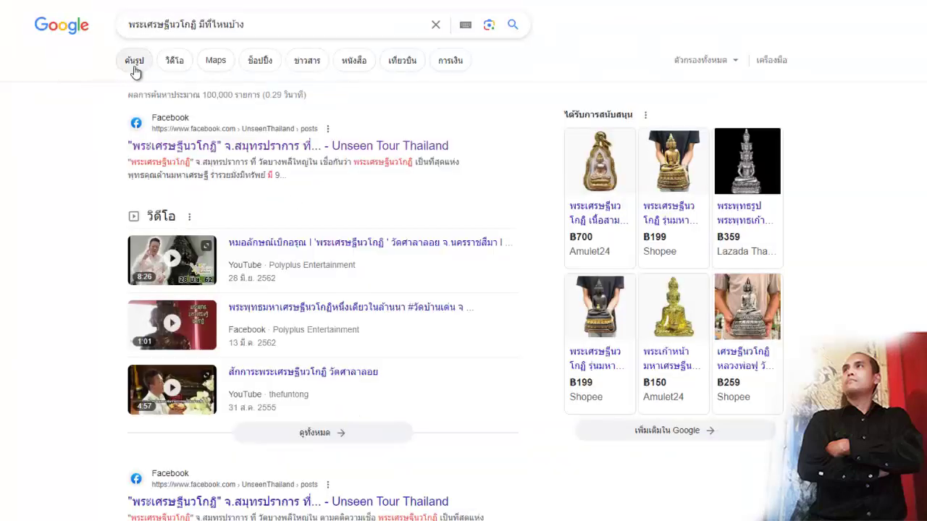
left_click(134, 61)
scroll(128, 265, "down", 1)
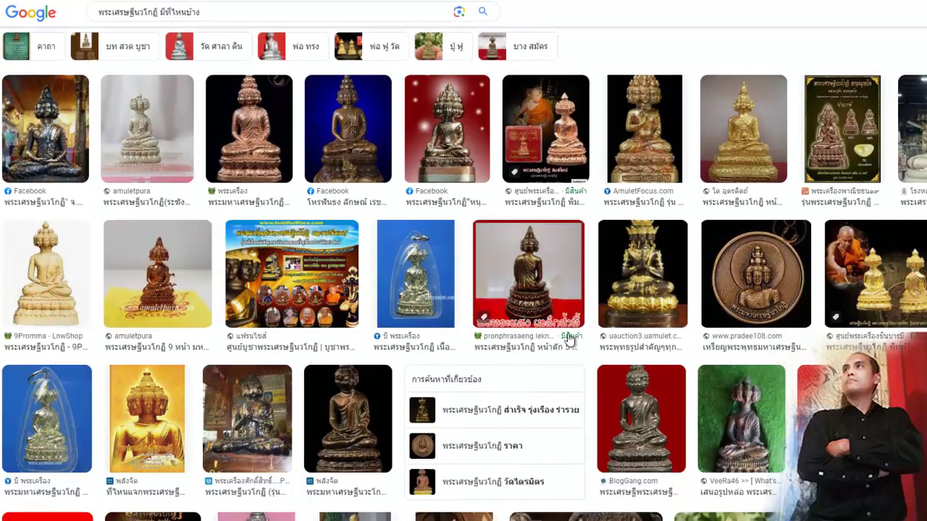
left_click(627, 286)
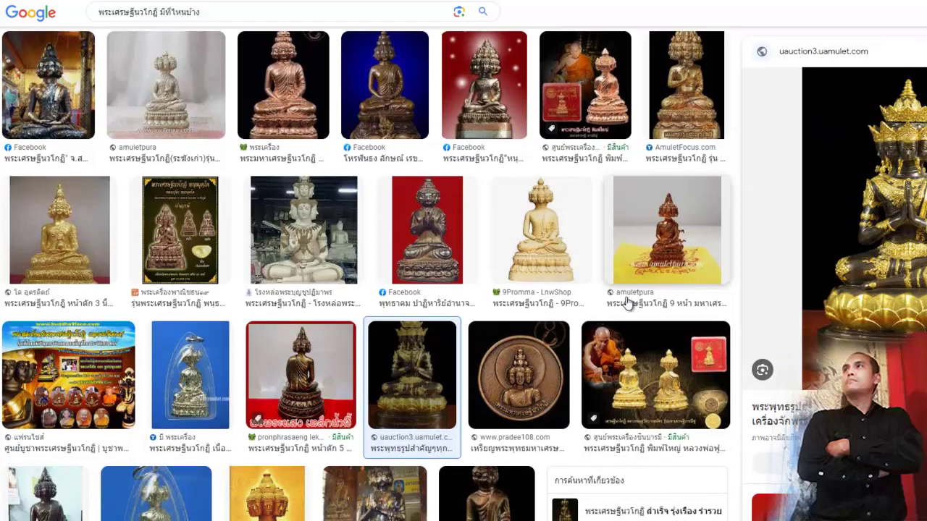
left_click(286, 225)
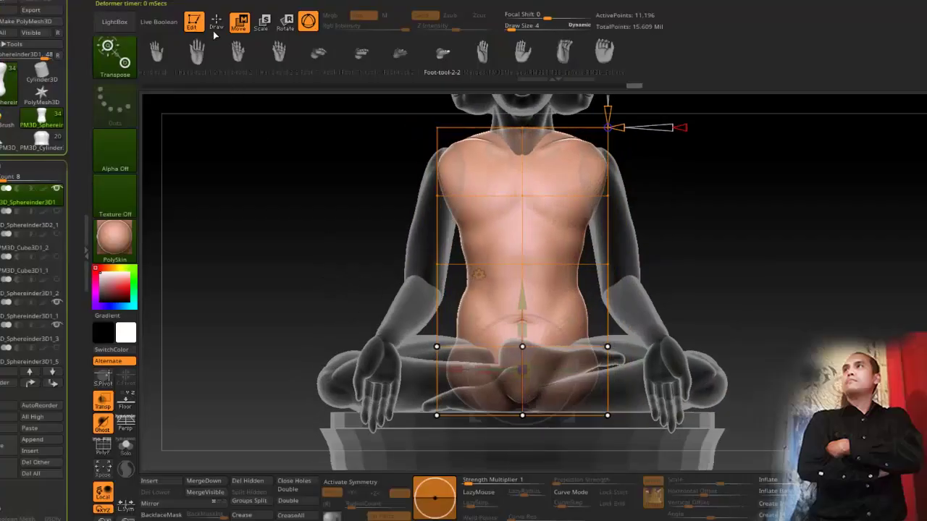
Step: Turn off transparency and inspect the reshaped torso with the arms and crossed legs on the base
left_click_drag(227, 229, 291, 272, "alt")
mouse_move(329, 351)
left_mouse_down("alt")
mouse_move(326, 341)
mouse_move(240, 333)
mouse_move(212, 341)
mouse_move(336, 342)
mouse_move(289, 360)
mouse_move(291, 387)
mouse_move(270, 388)
mouse_move(352, 389)
mouse_move(295, 306)
mouse_move(345, 332)
left_mouse_up("alt")
left_click(103, 403)
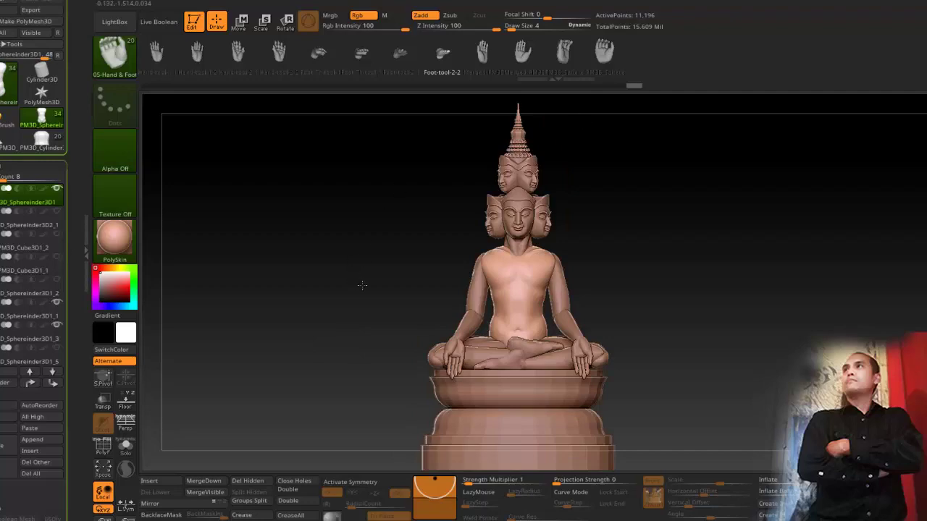
left_click_drag(362, 285, 312, 321, "alt")
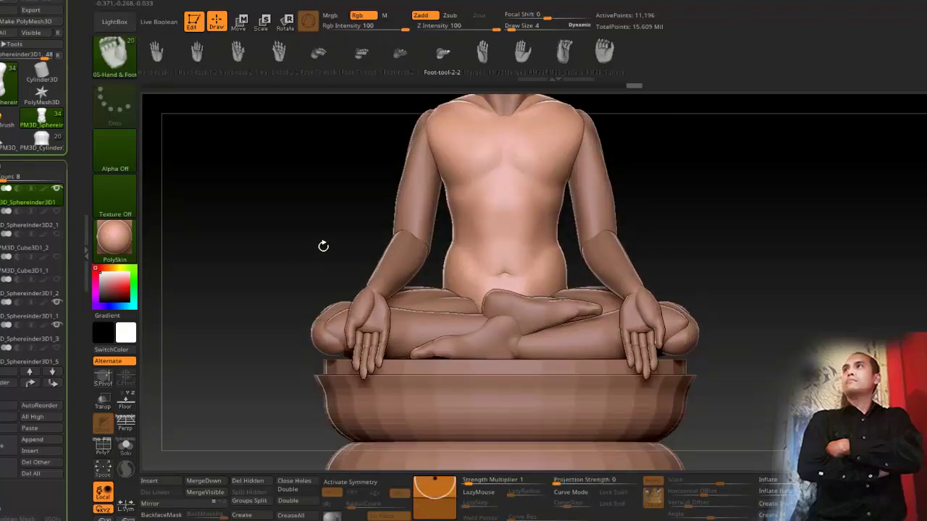
mouse_move(291, 274)
left_mouse_down()
mouse_move(252, 296)
mouse_move(228, 343)
mouse_move(201, 279)
mouse_move(270, 252)
mouse_move(269, 298)
left_mouse_up()
left_click_drag(269, 298, 272, 320)
Step: Duplicate the torso, inflate the copy slightly and show the reference image behind the figure
left_click(41, 437)
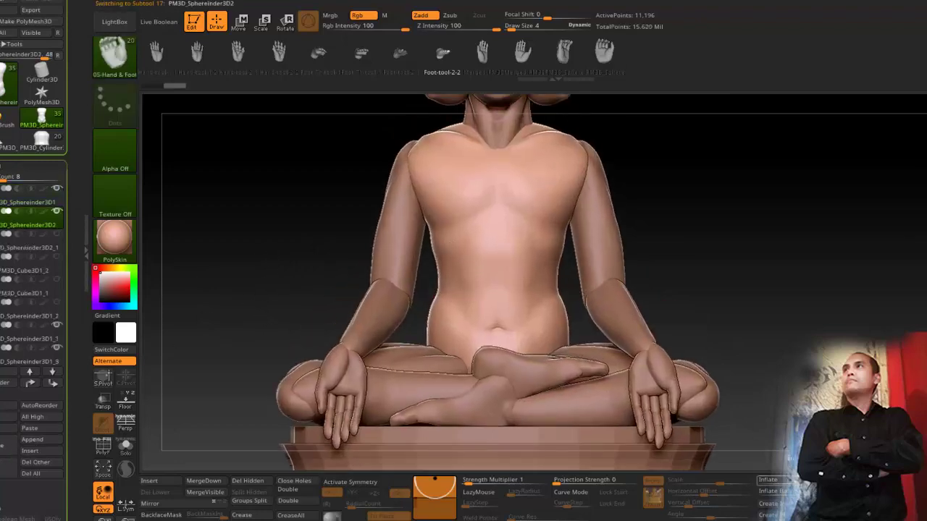
left_click_drag(799, 481, 805, 481)
left_click_drag(246, 293, 285, 333, "alt")
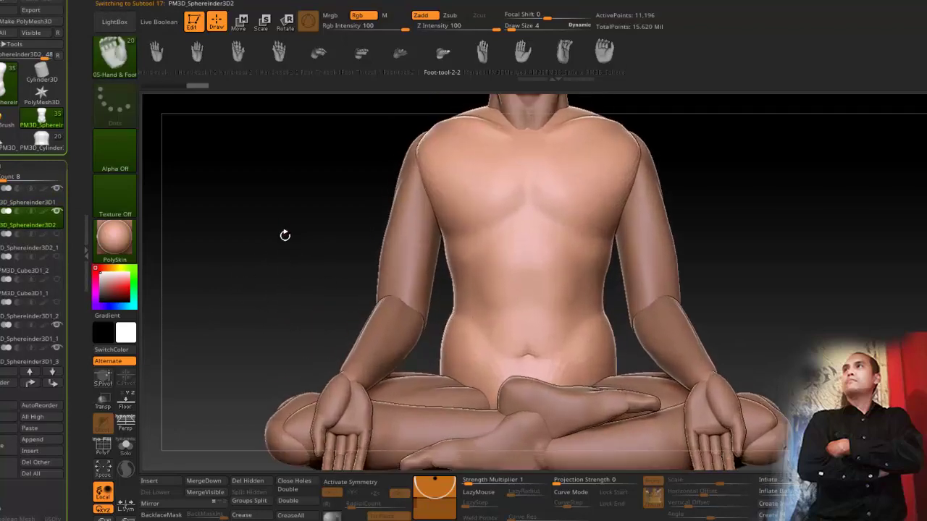
key("shift+z")
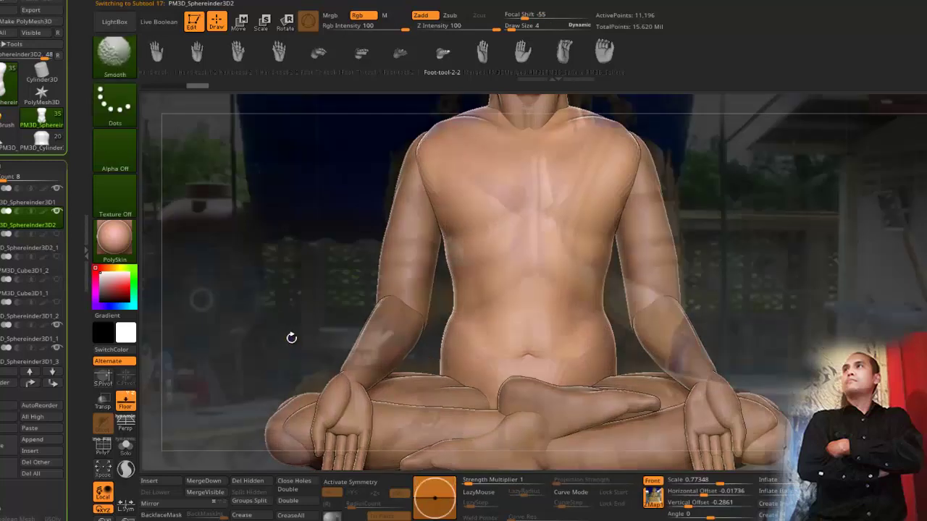
Step: Hide the reference image, turn on transparency and trim the torso copy along a curve, keeping only a waist piece around the hips
key("shift+z")
left_click(102, 402)
key("x")
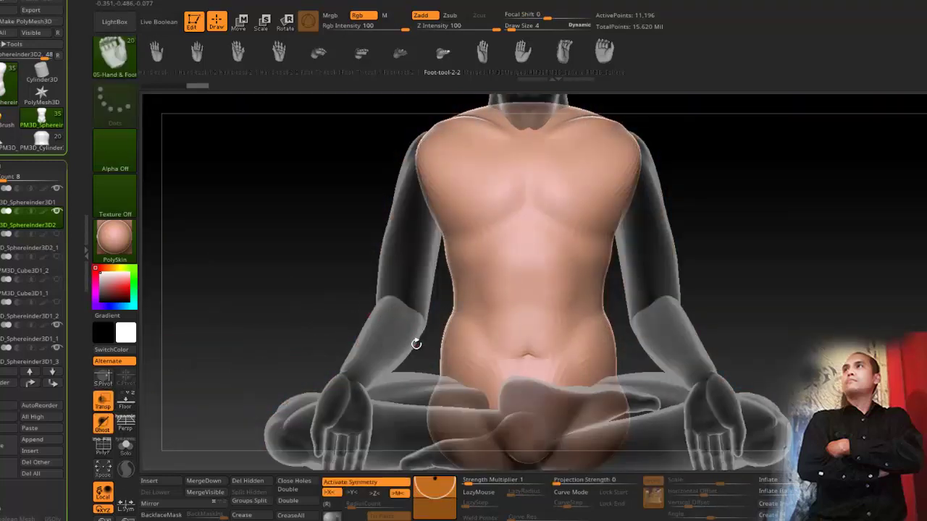
key("ctrl+shift")
left_click(124, 56, "ctrl+shift")
left_click(677, 115, "ctrl+shift")
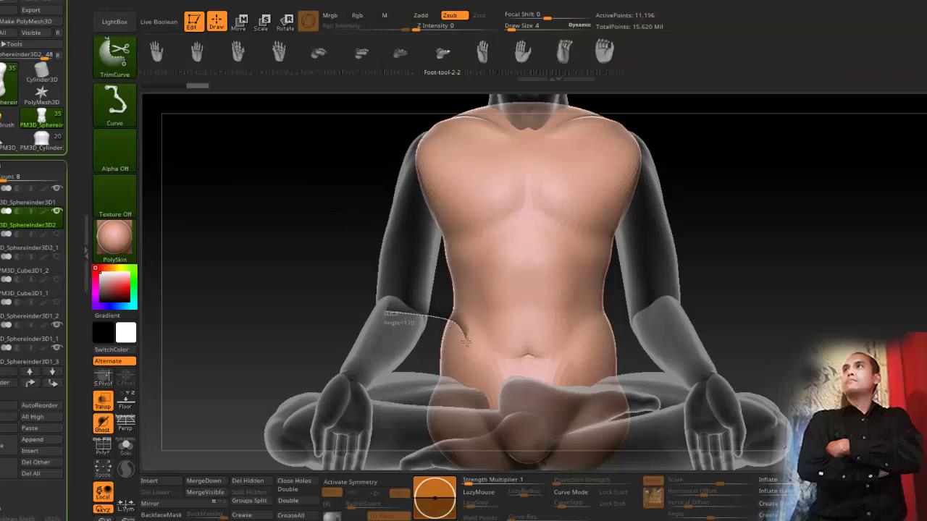
mouse_move(555, 335)
left_mouse_down("ctrl+shift")
mouse_move(599, 323)
mouse_move(596, 331)
left_mouse_up("ctrl+shift")
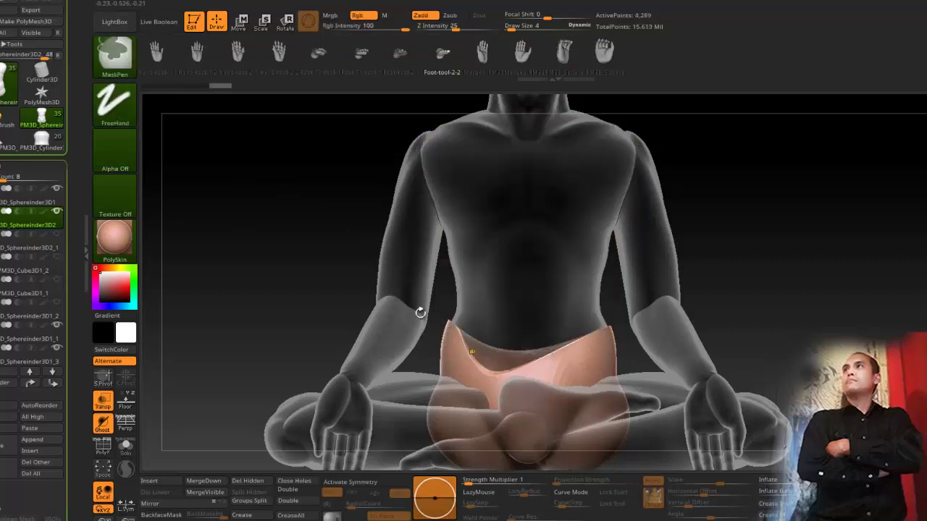
Step: Remesh the trimmed waist piece with X symmetry and turn off transparency
key("x")
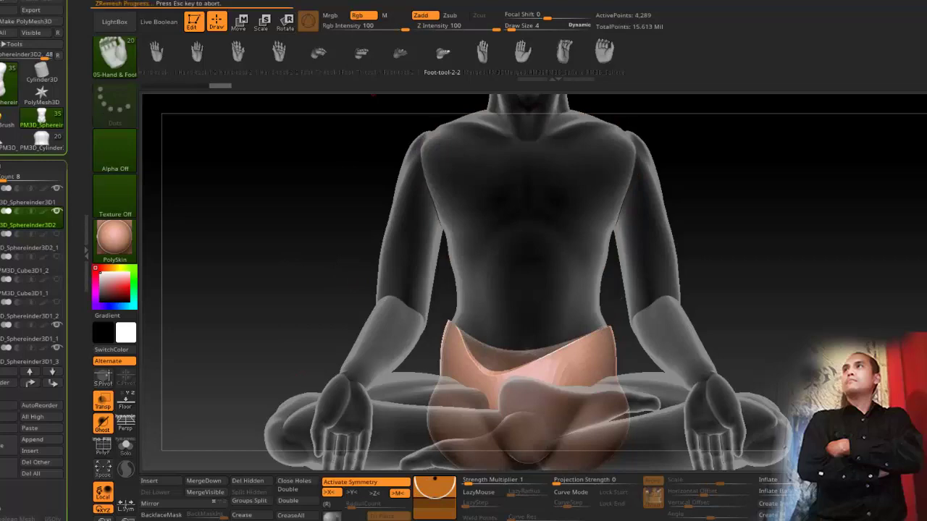
mouse_move(269, 304)
left_mouse_down()
mouse_move(180, 306)
mouse_move(204, 316)
mouse_move(554, 313)
mouse_move(359, 293)
mouse_move(262, 312)
mouse_move(263, 319)
mouse_move(264, 301)
mouse_move(216, 346)
mouse_move(285, 340)
mouse_move(302, 317)
left_mouse_up()
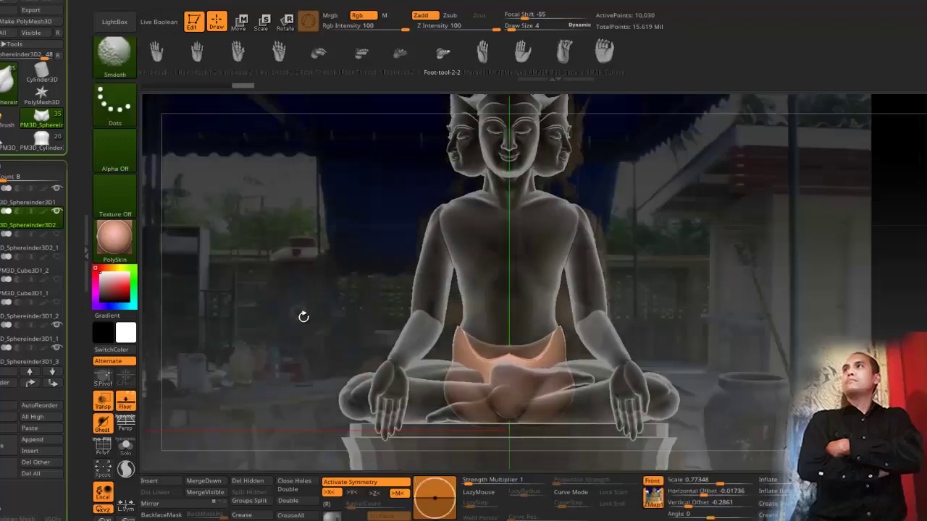
left_click(100, 409)
left_click_drag(226, 346, 239, 362)
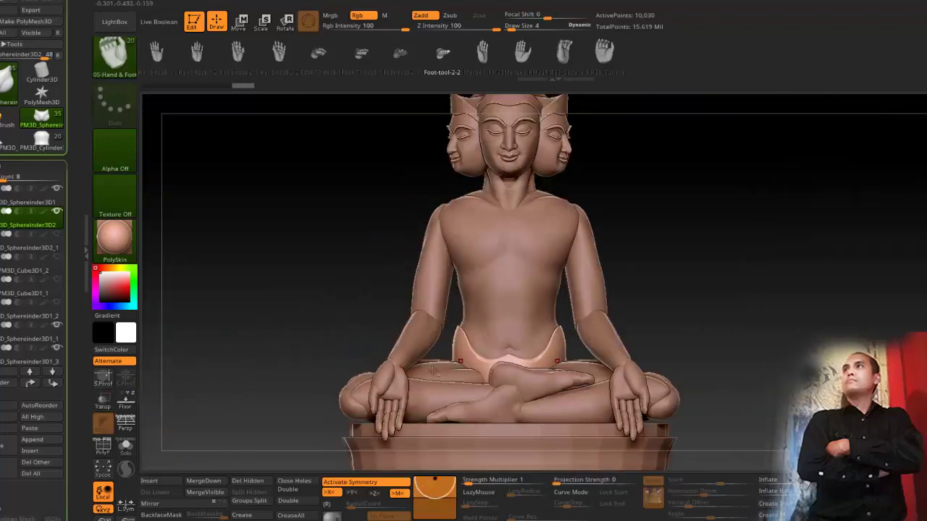
Step: Duplicate the thigh on the figure's right side and inflate the copy slightly
left_click(430, 368, "alt")
left_click_drag(304, 351, 217, 341)
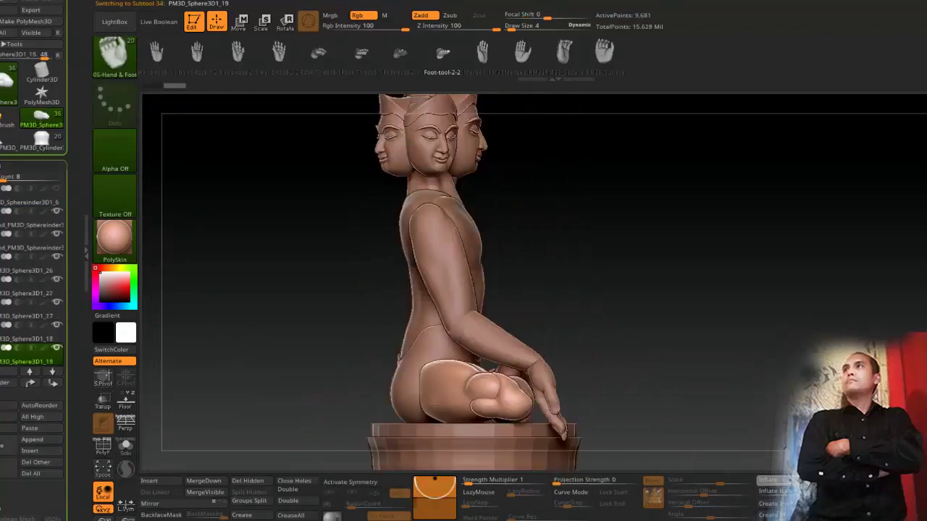
left_click_drag(795, 373, 704, 358)
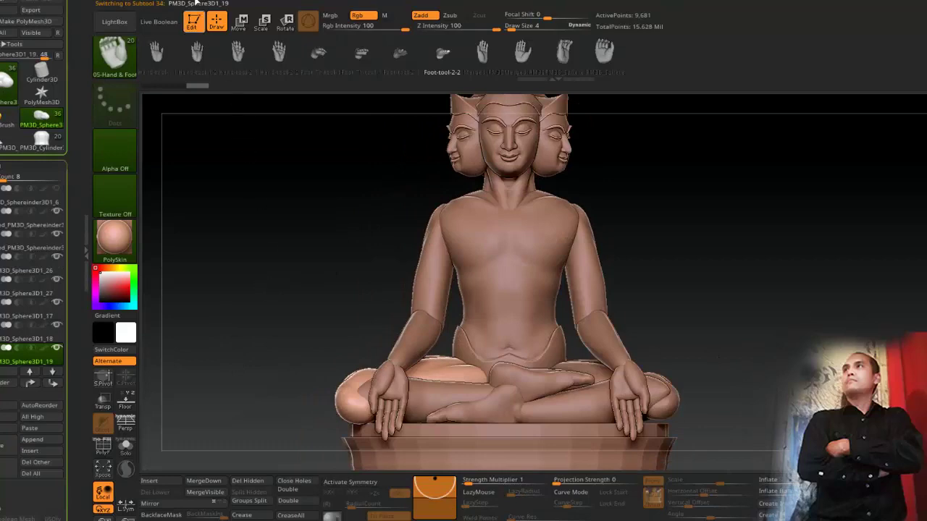
Step: Set the draw size to 77 and remesh the inflated thigh copy
mouse_move(229, 180)
left_mouse_down()
mouse_move(298, 256)
mouse_move(380, 277)
left_mouse_up()
key("space")
left_click(462, 335)
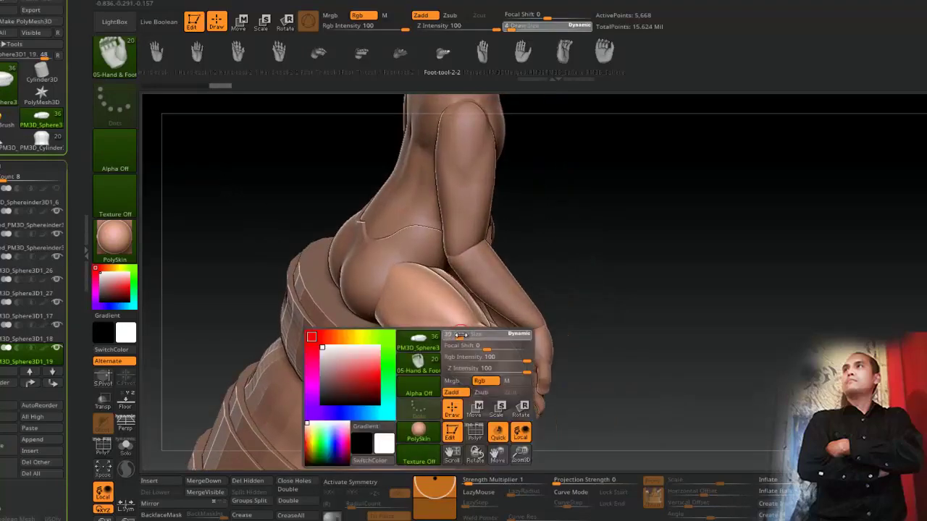
mouse_move(622, 355)
left_mouse_down()
mouse_move(507, 348)
mouse_move(503, 388)
mouse_move(518, 388)
left_mouse_up()
left_click_drag(298, 325, 323, 218)
mouse_move(282, 285)
left_mouse_down()
mouse_move(219, 292)
mouse_move(232, 295)
left_mouse_up()
left_click(515, 392, "alt")
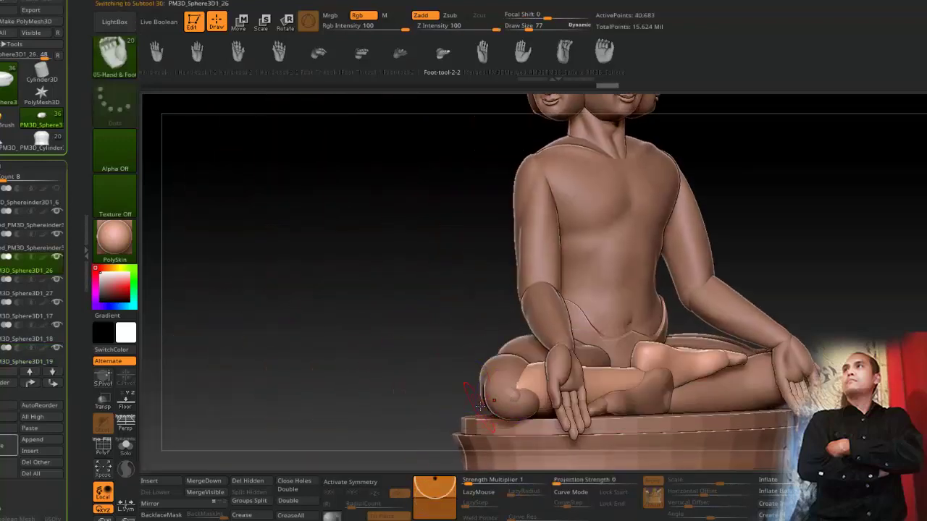
left_click(511, 396, "alt")
mouse_move(362, 336)
left_mouse_down()
mouse_move(323, 320)
mouse_move(311, 385)
mouse_move(373, 340)
left_mouse_up()
left_click(373, 334, "alt")
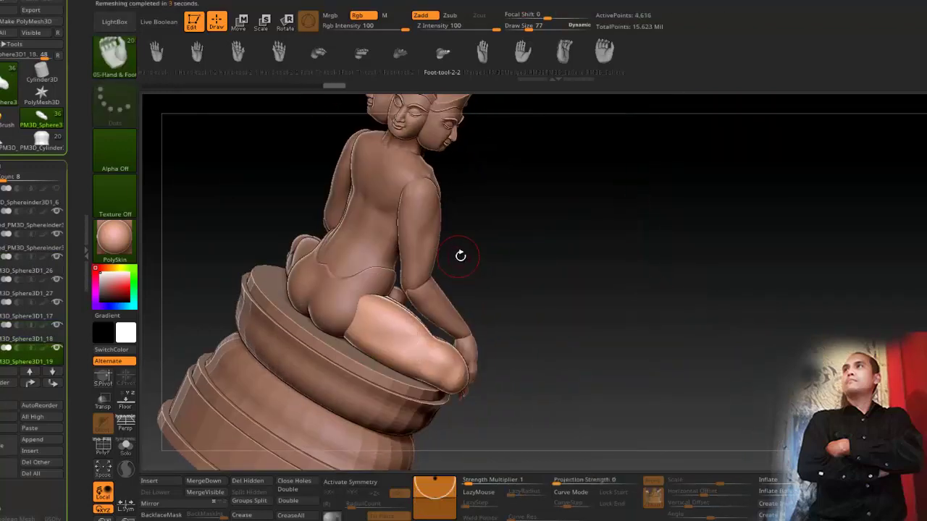
Step: Center and align the gizmo on the thigh copy in top view and apply a gizmo deformer to it
left_click_drag(551, 310, 453, 315)
key("w")
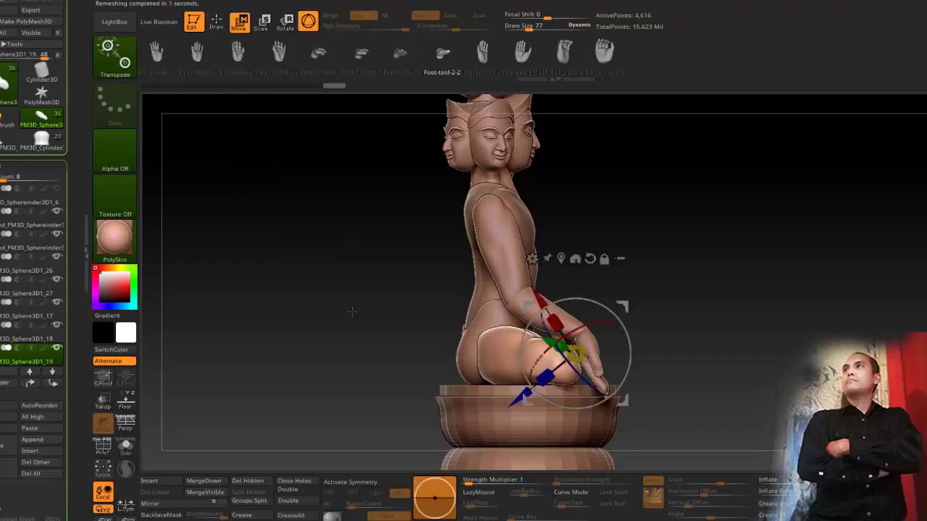
left_click_drag(352, 310, 358, 391, "shift")
left_click(561, 260)
left_click(542, 210, "alt")
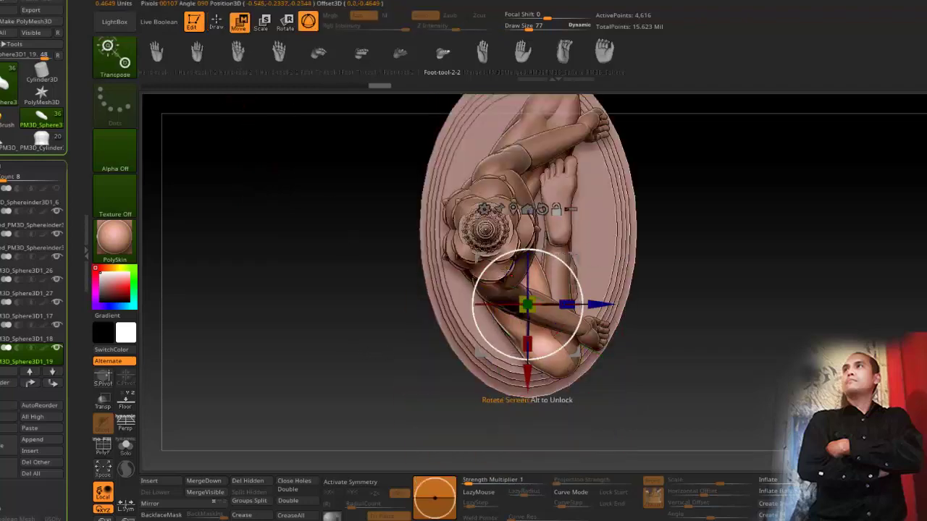
left_click_drag(502, 255, 500, 288, "alt")
left_click(484, 211)
left_click(484, 248)
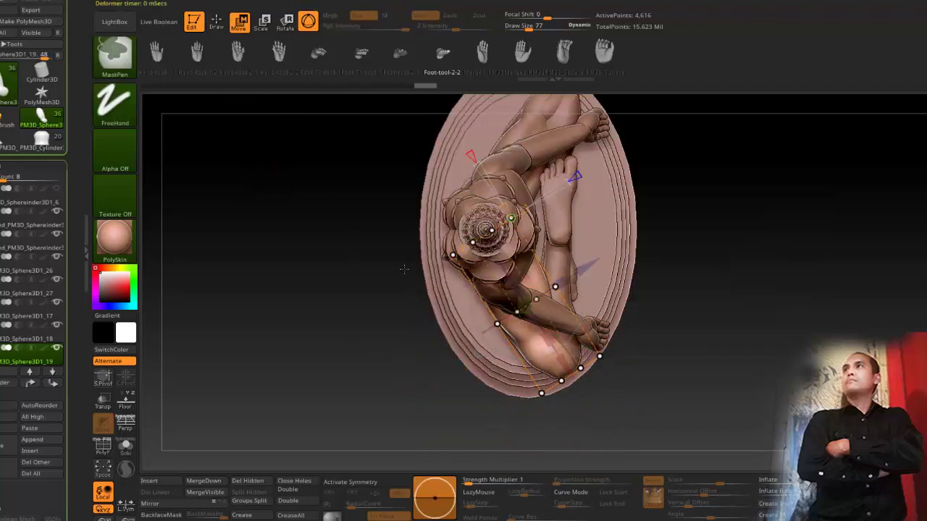
mouse_move(401, 241)
left_mouse_down("ctrl")
mouse_move(462, 278)
mouse_move(402, 287)
left_mouse_up("ctrl")
left_click_drag(334, 226, 326, 127)
mouse_move(259, 218)
left_mouse_down()
mouse_move(304, 228)
mouse_move(256, 193)
mouse_move(209, 188)
mouse_move(302, 228)
mouse_move(259, 238)
mouse_move(300, 256)
mouse_move(282, 296)
mouse_move(258, 247)
left_mouse_up()
Step: Duplicate the thigh cover and mirror the copy to the figure's other leg
left_click(217, 21)
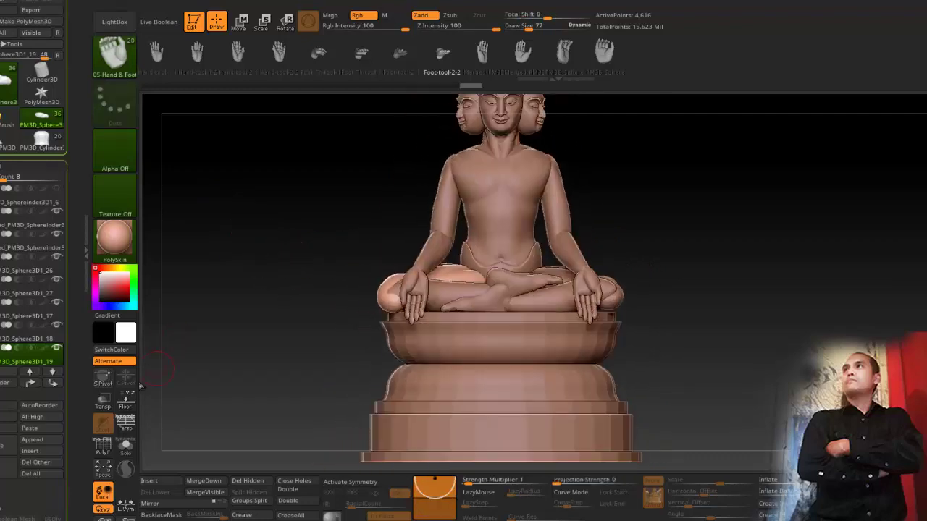
key("ctrl+shift+d")
left_click(166, 505)
left_click_drag(238, 284, 265, 343)
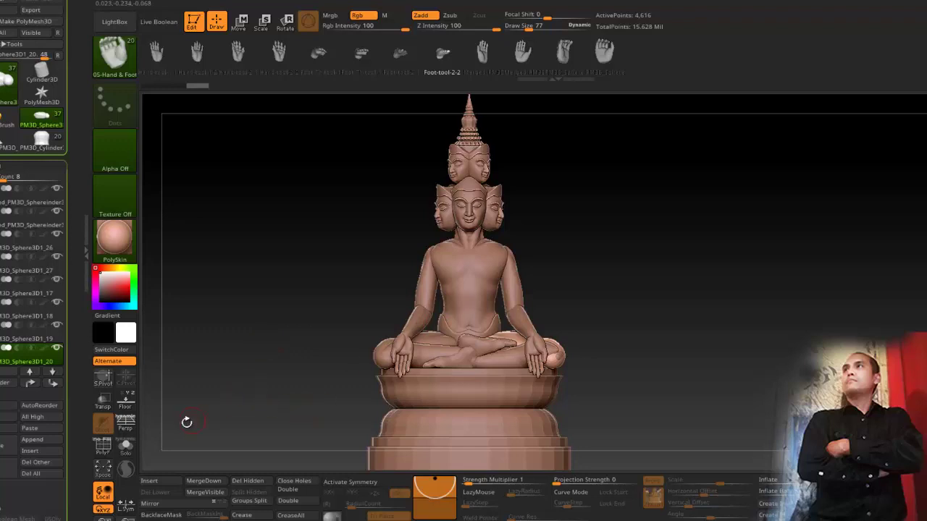
Step: Insert a cube and flatten it into a thin slab spanning both knees at seat height
left_click(160, 483)
left_click(42, 291)
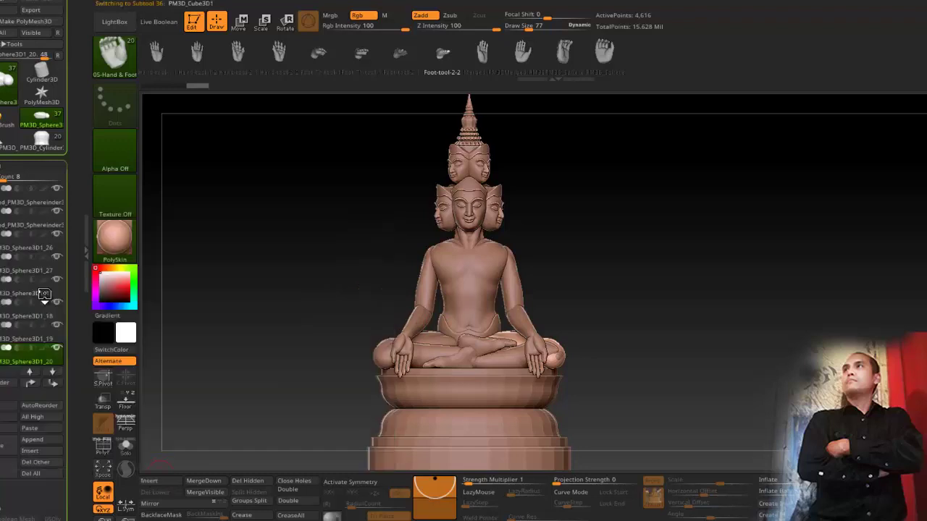
left_click(242, 29)
mouse_move(287, 232)
left_mouse_down("alt")
mouse_move(281, 207)
mouse_move(291, 242)
left_mouse_up("alt")
left_click_drag(455, 309, 454, 343)
left_click_drag(455, 287, 459, 248)
left_click_drag(425, 325, 423, 326)
left_click(202, 48)
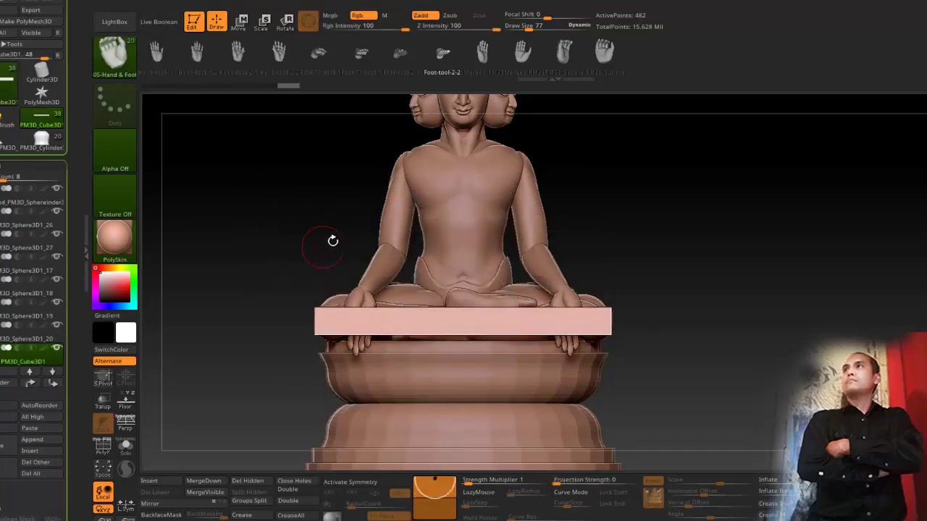
Step: Set the model's real-world scale from the slab, choosing 54.83 × 5.08 × 50.80 mm
left_click(926, 253)
left_click(926, 290)
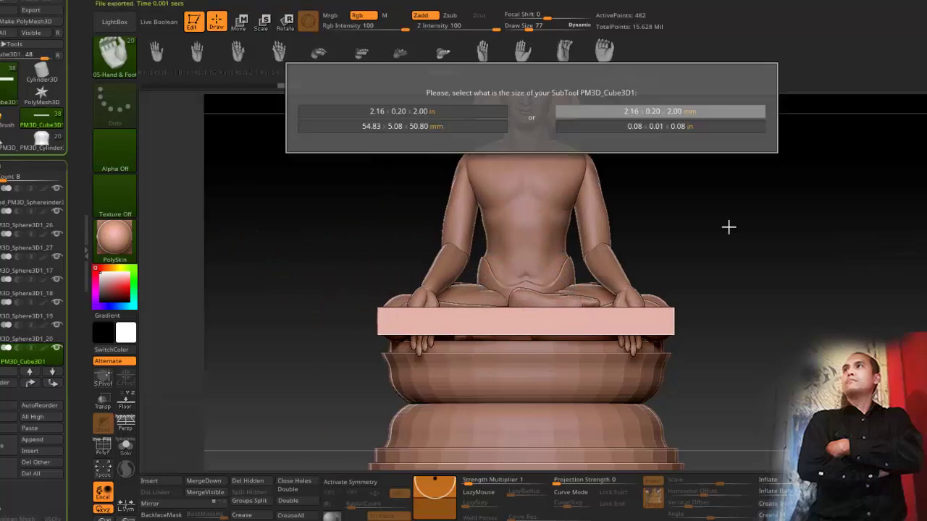
left_click(483, 125)
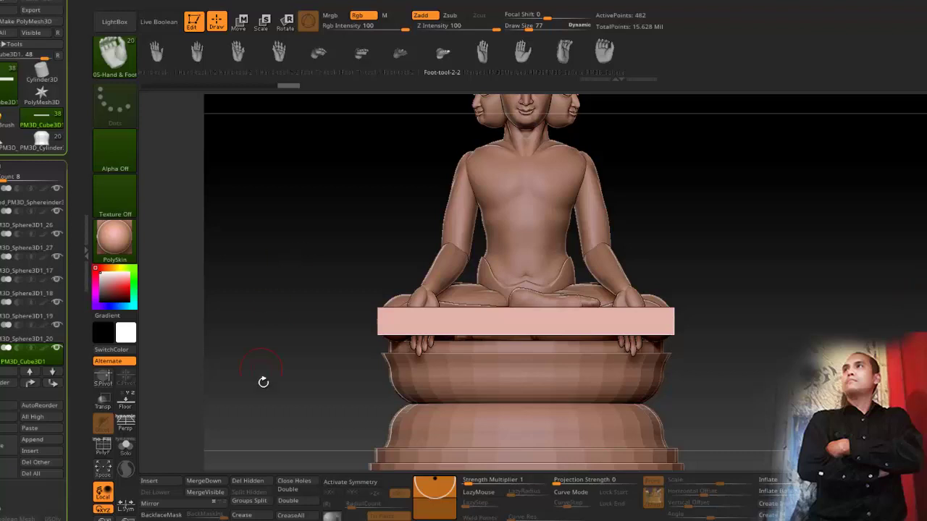
Step: Merge all visible figure and base parts into one new tool, leaving out the measuring slab
key("Up")
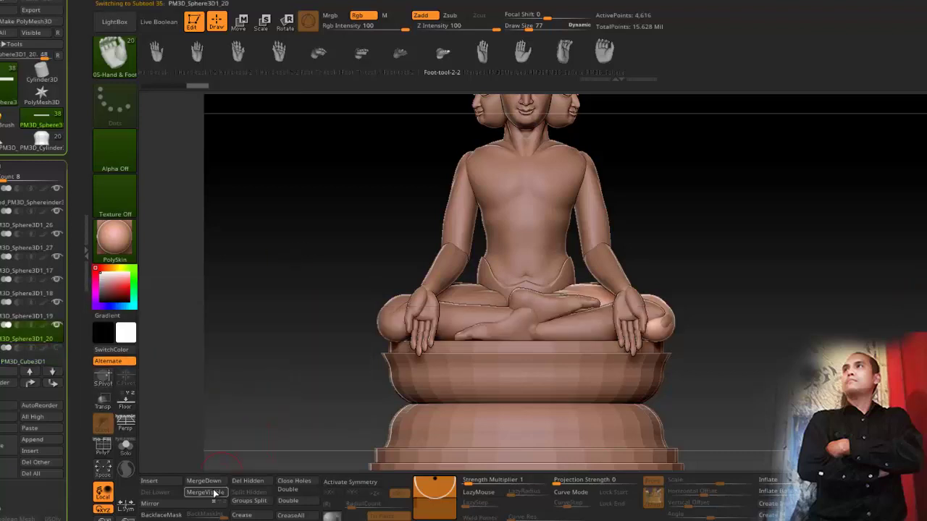
left_click(209, 492)
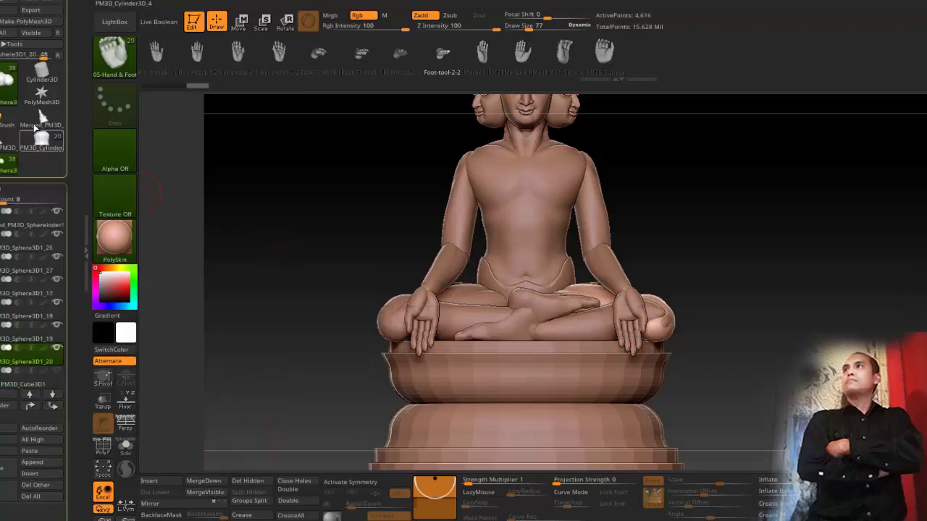
left_click(8, 163)
Step: Insert the measuring slab into the merged figure tool and choose its size in millimetres
key("Down")
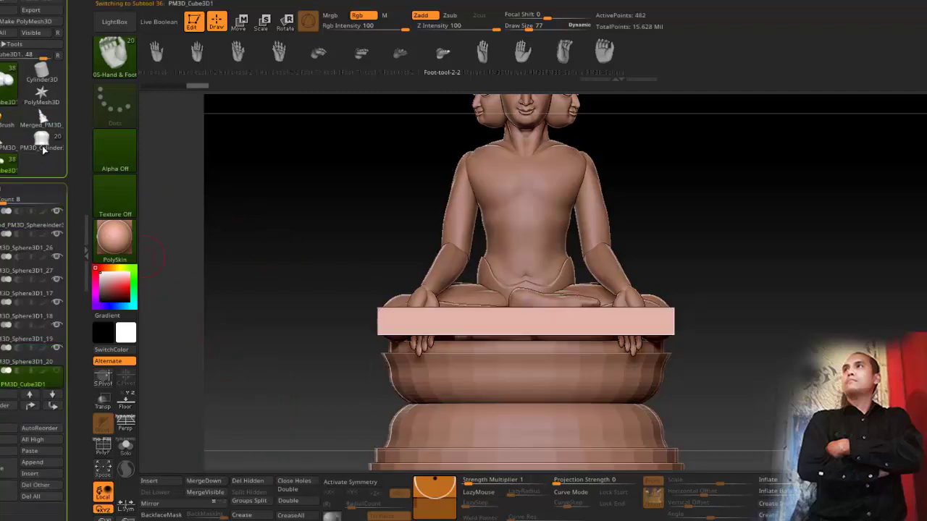
left_click(166, 483)
left_click(312, 310)
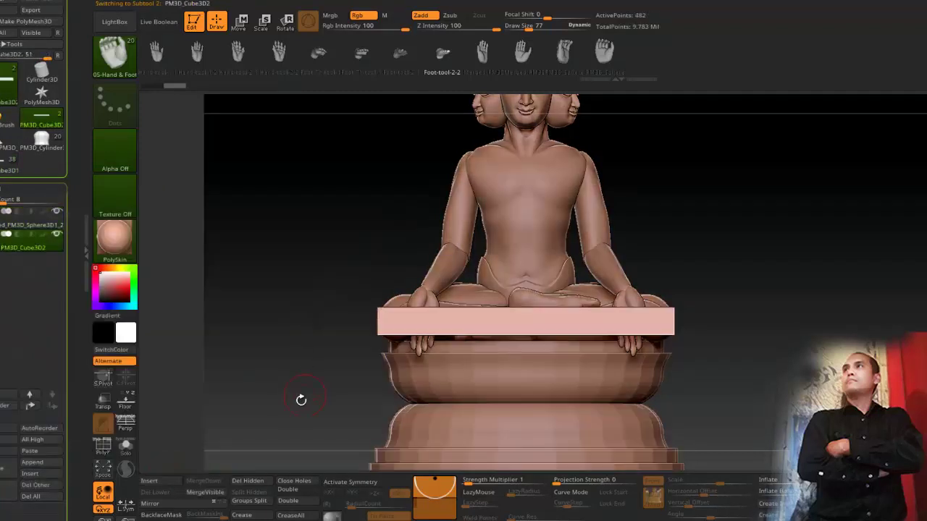
left_click(459, 131)
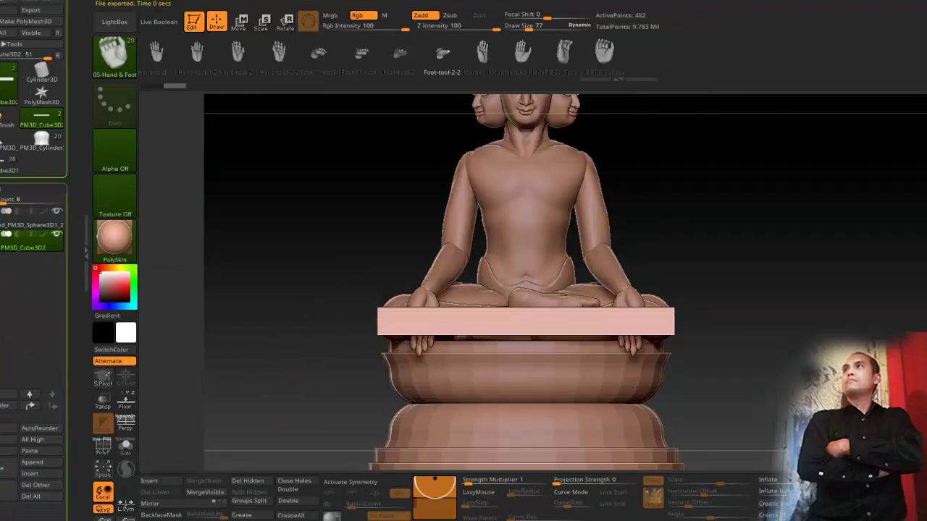
Step: Mask part of the slab and stretch it vertically into a box covering the figure's full height, then choose its size units
left_click_drag(373, 237, 368, 223, "alt")
left_click_drag(289, 206, 671, 306, "ctrl")
left_click_drag(280, 264, 261, 245, "alt")
left_click(240, 22)
left_click_drag(495, 245, 495, 139)
left_click(366, 263, "ctrl")
left_click(216, 23)
left_click_drag(734, 295, 749, 311, "ctrl")
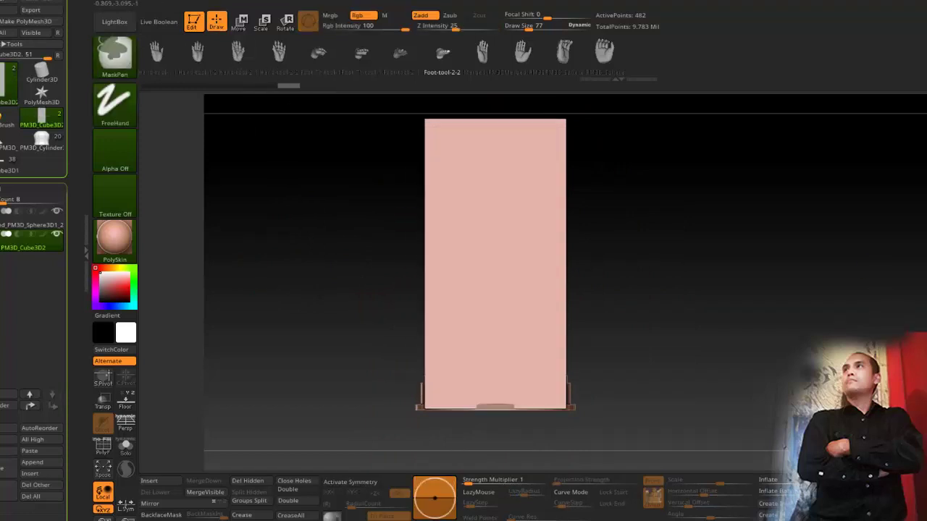
left_click(660, 111)
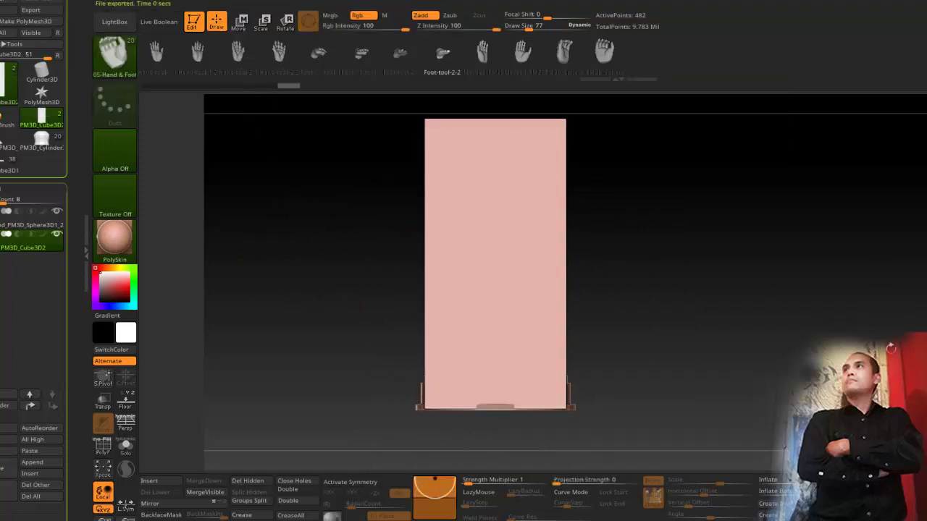
Step: Adjust the box's depth to fit the figure from the side and choose the size 54.83 × 112.41 × 33.80 mm
left_click_drag(891, 349, 865, 340)
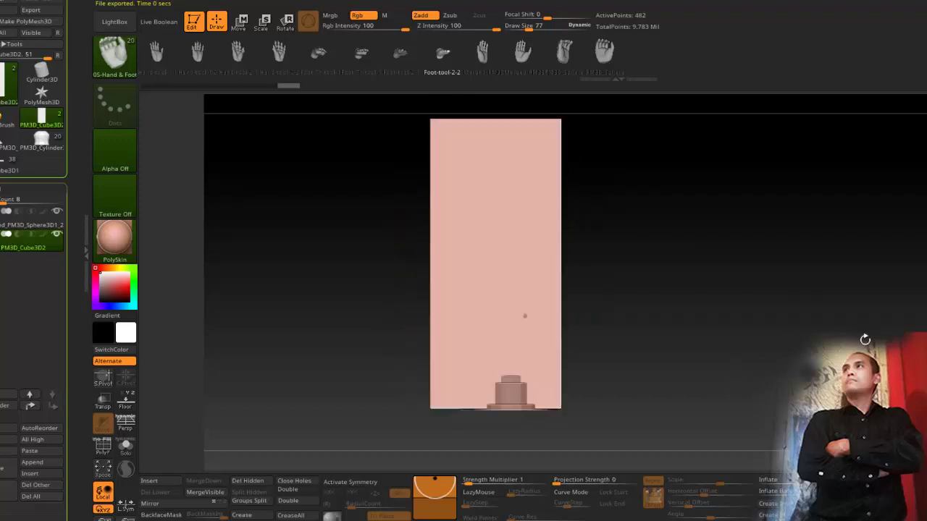
left_click(240, 26)
left_click_drag(534, 211, 433, 213)
left_click_drag(567, 212, 640, 211)
left_click_drag(634, 251, 698, 319)
left_click(217, 22)
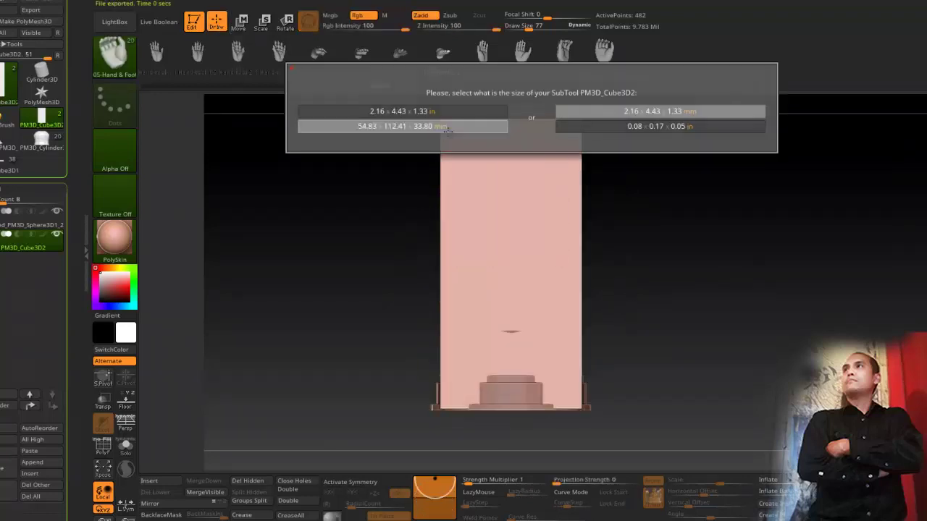
left_click(481, 127)
left_click_drag(644, 260, 694, 265)
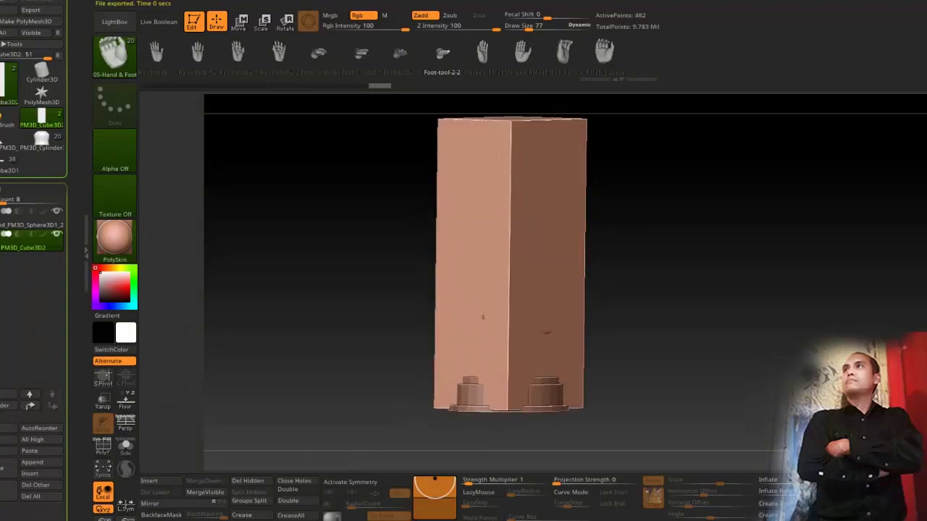
left_click_drag(884, 350, 901, 351, "shift")
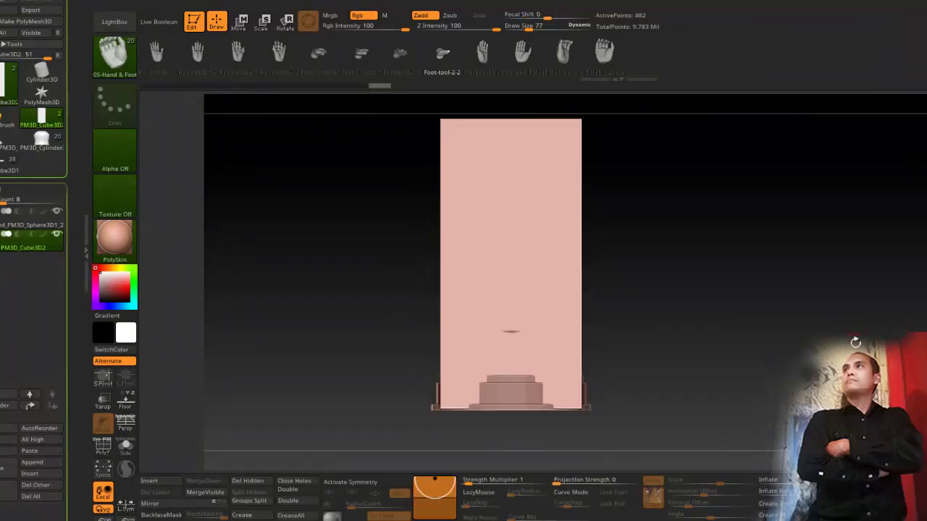
mouse_move(343, 305)
left_mouse_down()
mouse_move(391, 331)
mouse_move(372, 306)
mouse_move(353, 304)
left_mouse_up()
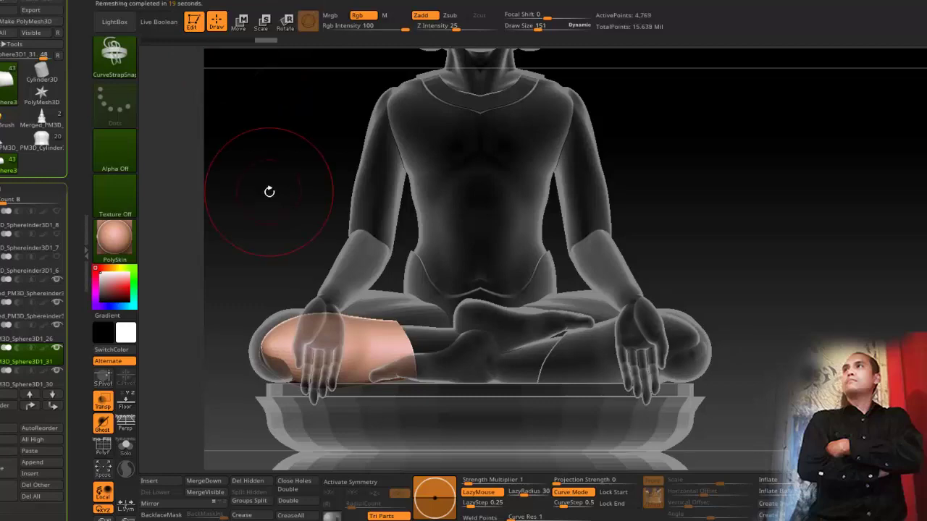
Step: Turn off transparency and inspect the whole seated figure, selecting the tiered round base
left_click_drag(263, 254, 268, 202)
left_click(103, 401)
mouse_move(336, 274)
left_mouse_down()
mouse_move(339, 295)
mouse_move(370, 293)
mouse_move(327, 272)
mouse_move(348, 292)
mouse_move(409, 303)
mouse_move(338, 318)
mouse_move(289, 273)
left_mouse_up()
left_click(408, 328, "alt")
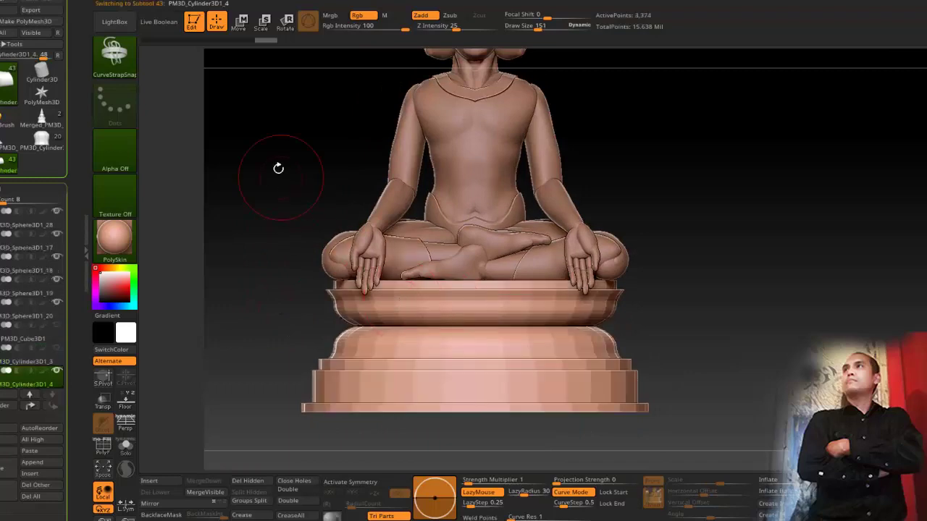
key("w")
left_click_drag(312, 146, 314, 237, "alt")
left_click(452, 109)
mouse_move(352, 189)
left_mouse_down()
mouse_move(289, 284)
mouse_move(283, 232)
left_mouse_up()
left_click(217, 27)
Step: Select the hip cloth around the waist and insert a cube as a new subtool
left_click_drag(324, 276, 317, 225, "alt")
left_click(426, 263, "alt")
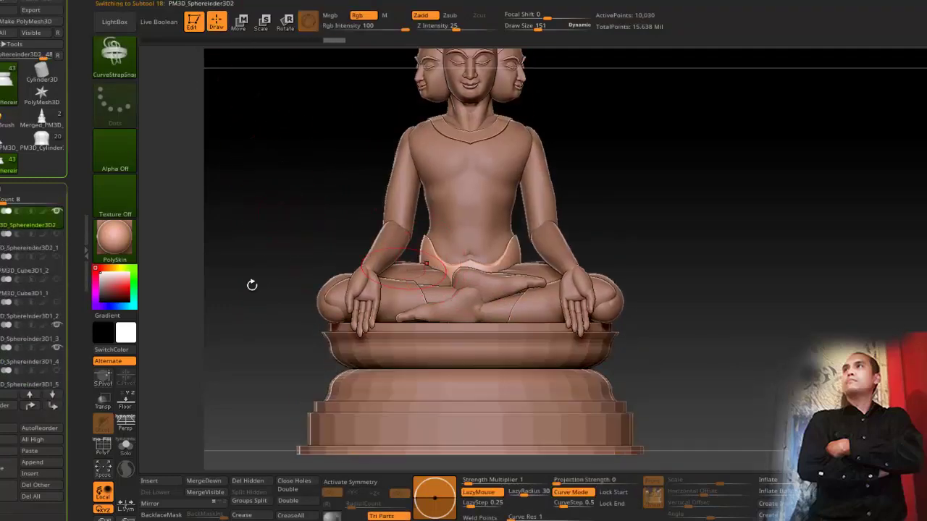
left_click(170, 480)
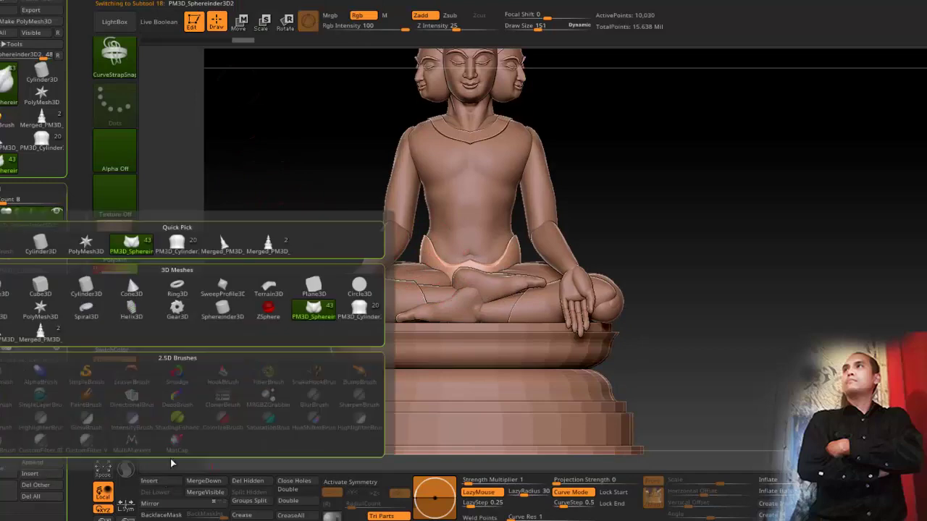
left_click(40, 286)
Step: Scale the cube into a thin, narrow vertical panel, reduce its height and place it in front of the waist
left_click(240, 23)
left_click_drag(430, 327, 459, 328)
left_click_drag(308, 278, 391, 270, "shift")
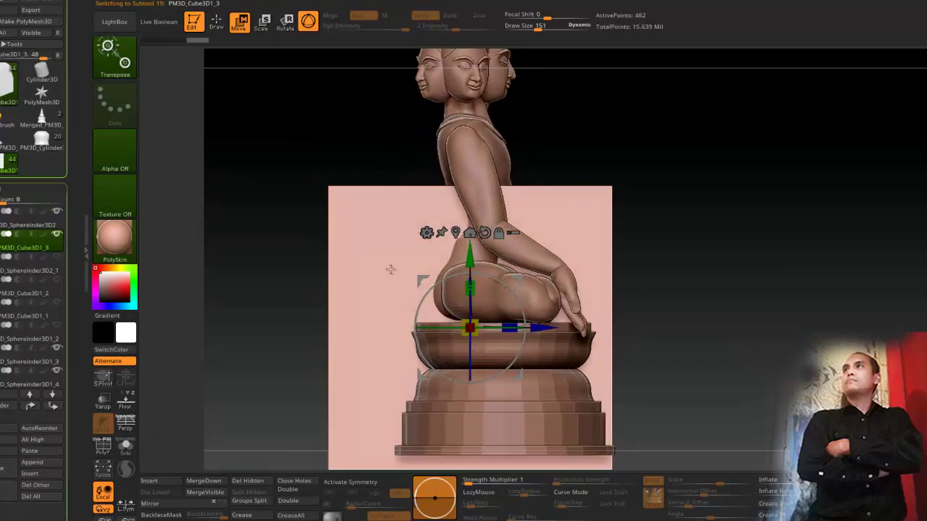
left_click_drag(508, 334, 477, 331)
mouse_move(537, 329)
left_mouse_down()
mouse_move(573, 329)
mouse_move(527, 328)
left_mouse_up()
left_click_drag(398, 266, 319, 269, "shift")
left_click_drag(464, 328, 510, 328)
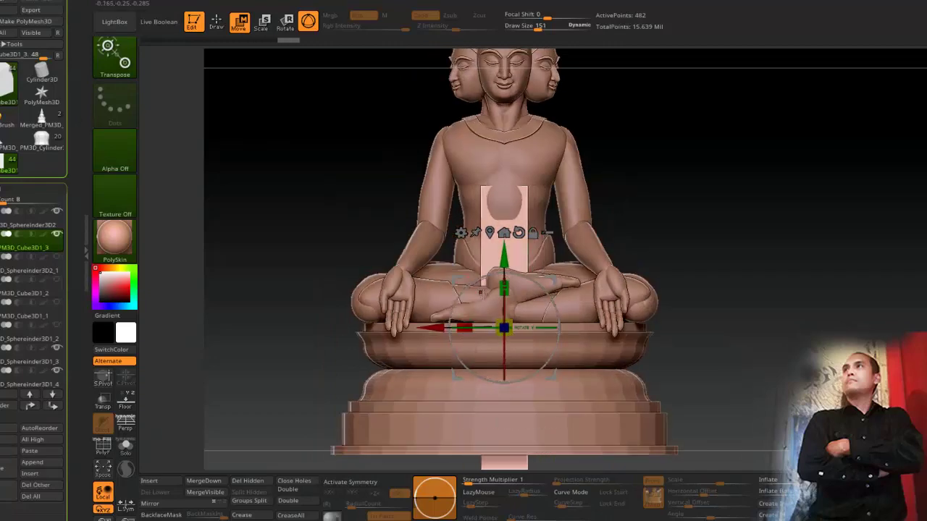
left_click_drag(504, 288, 503, 340)
Step: Fine-tune the panel's width and remesh it with ZRemesher
left_click_drag(311, 259, 336, 316)
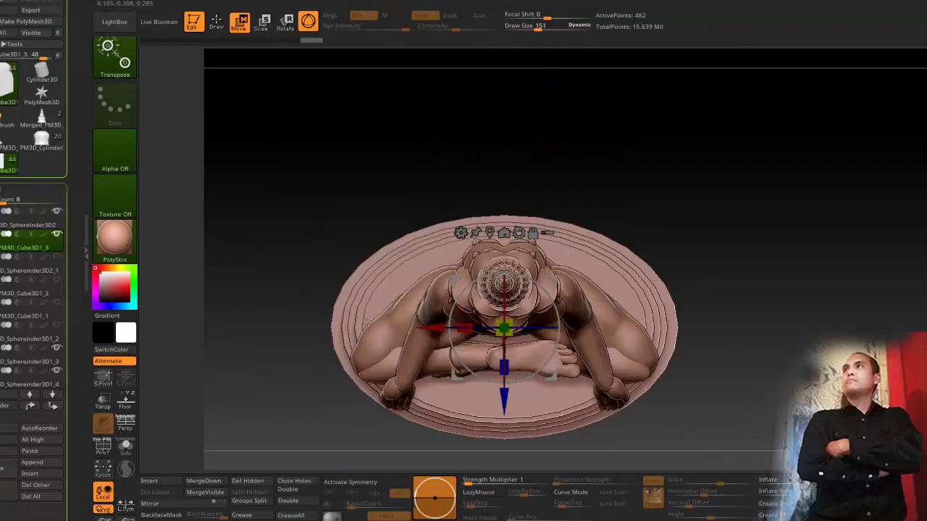
left_click_drag(464, 329, 464, 330)
left_click_drag(330, 235, 326, 162)
left_click_drag(274, 260, 262, 230)
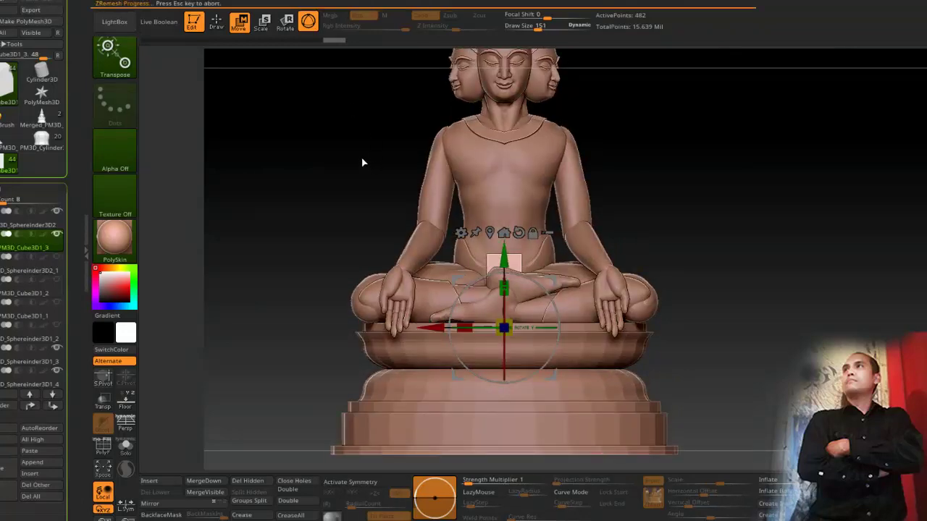
left_click(217, 24)
Step: Move the remeshed panel slightly forward so it stands clear of the waist cloth
left_click_drag(253, 68, 257, 174, "alt")
key("w")
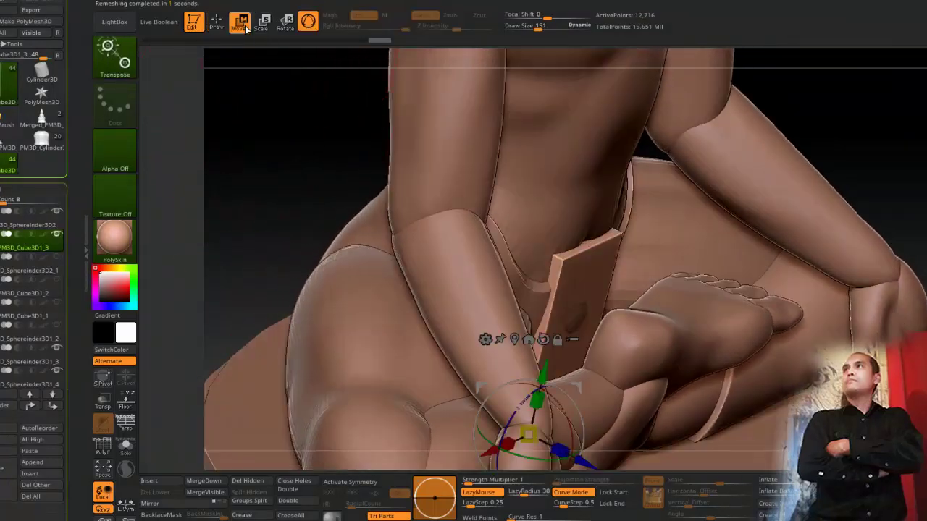
left_click_drag(263, 228, 268, 140, "alt")
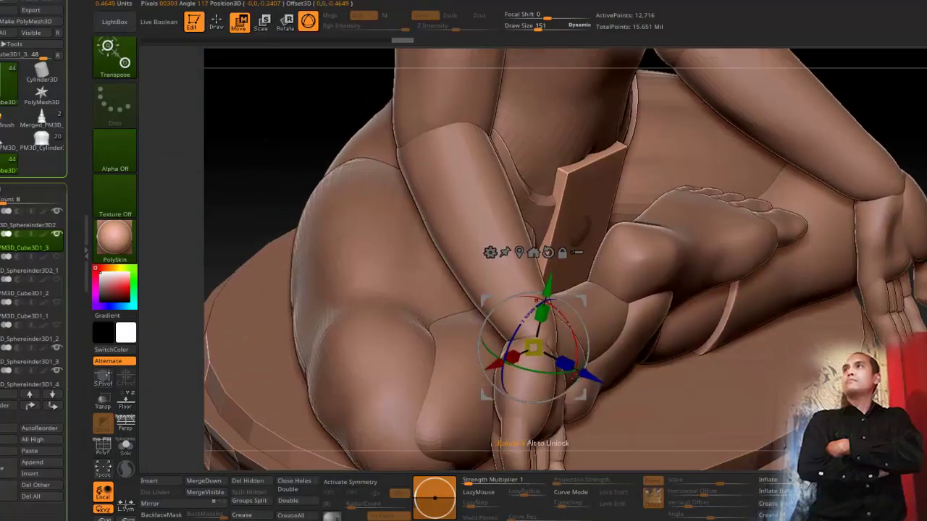
left_click_drag(592, 377, 599, 381)
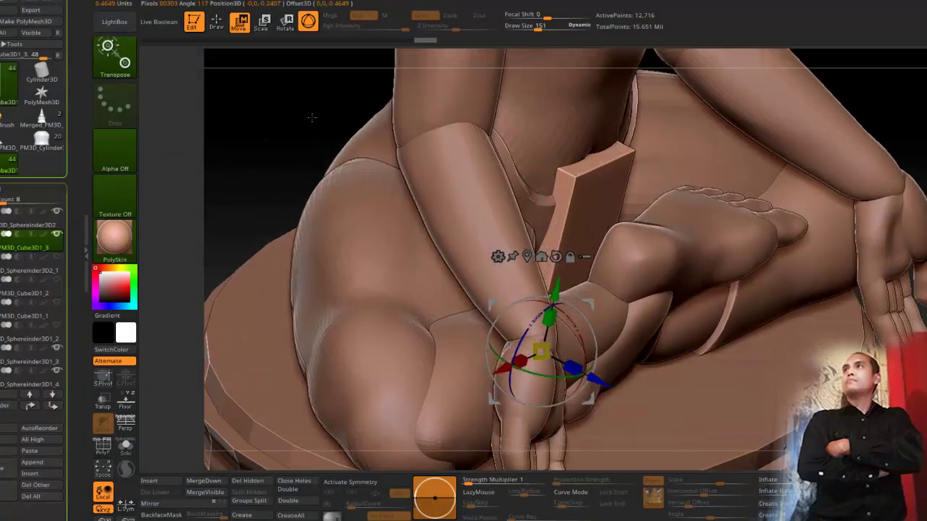
Step: Apply the Deformer to the panel and pull the middle of its top edge down into a shallow dip
left_click_drag(283, 164, 244, 101)
left_click(498, 257)
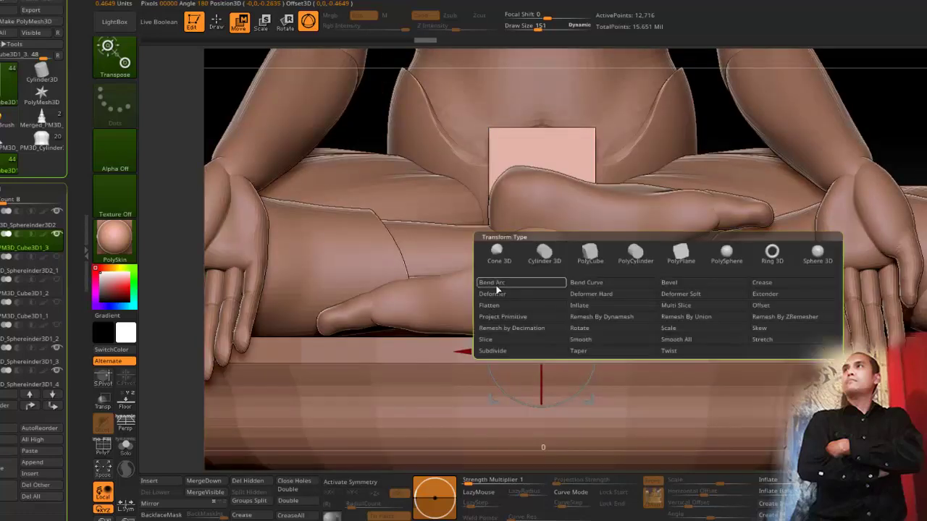
left_click(507, 294)
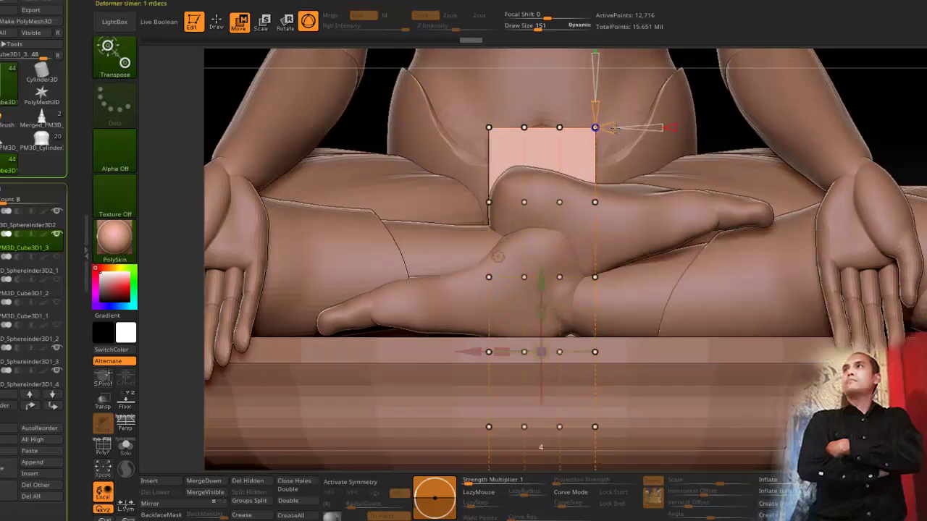
left_click_drag(614, 129, 617, 130)
left_click(541, 128)
left_click_drag(544, 76, 544, 79)
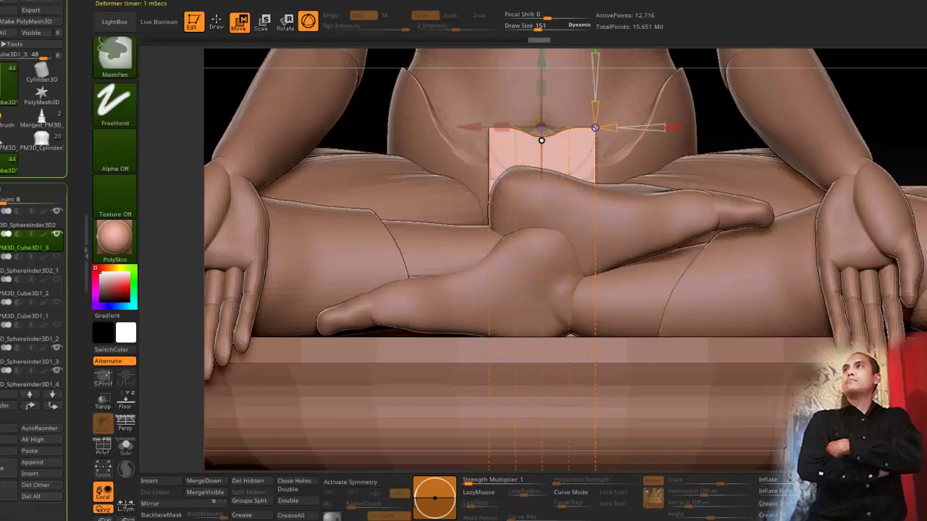
Step: Lower the panel's two upper corners into a wavy edge and narrow the row of lattice points beneath it
left_click_drag(443, 107, 622, 154, "ctrl")
left_click_drag(505, 105, 582, 157, "ctrl+alt")
left_click_drag(538, 64, 537, 79)
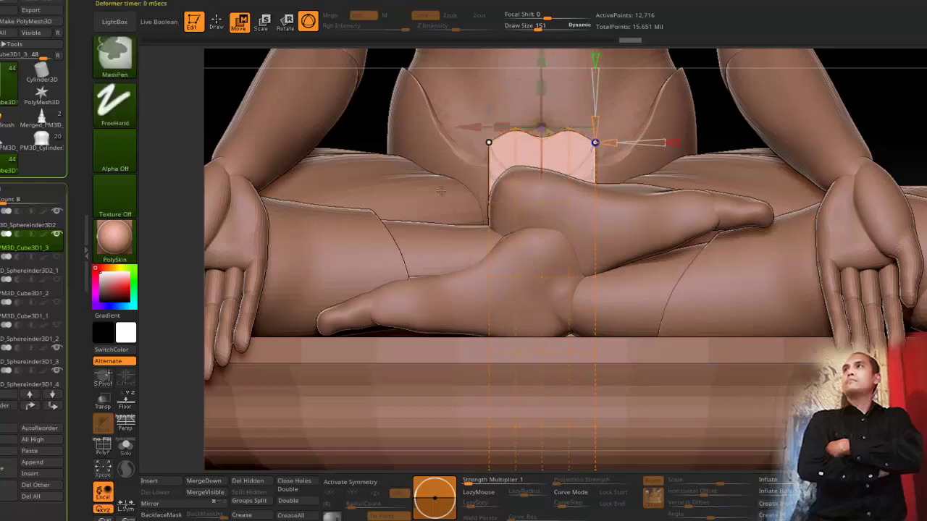
left_click_drag(450, 185, 624, 223, "ctrl")
left_click_drag(501, 202, 519, 209)
Step: Apply Bend Curve to the panel from the side and bend its lower half forward along the seat's top surface
left_click_drag(233, 136, 325, 144)
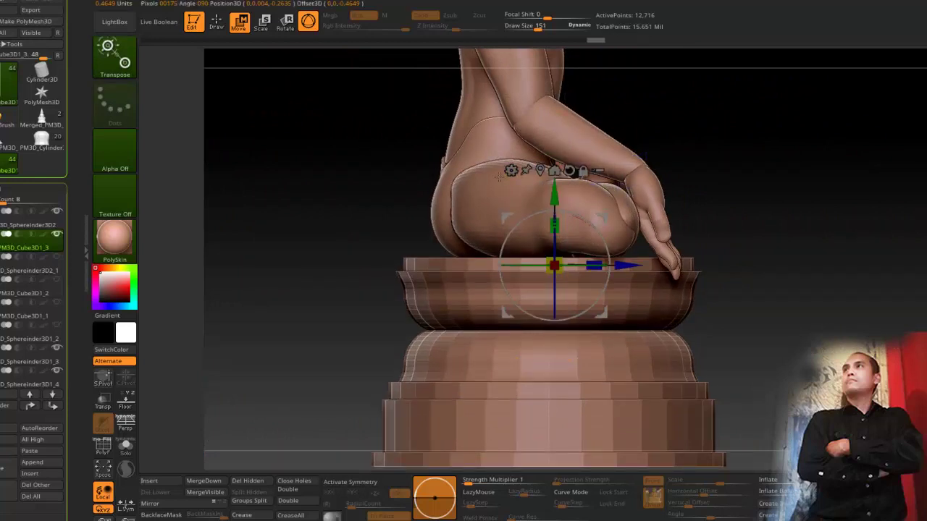
left_click(511, 169)
left_click(564, 247)
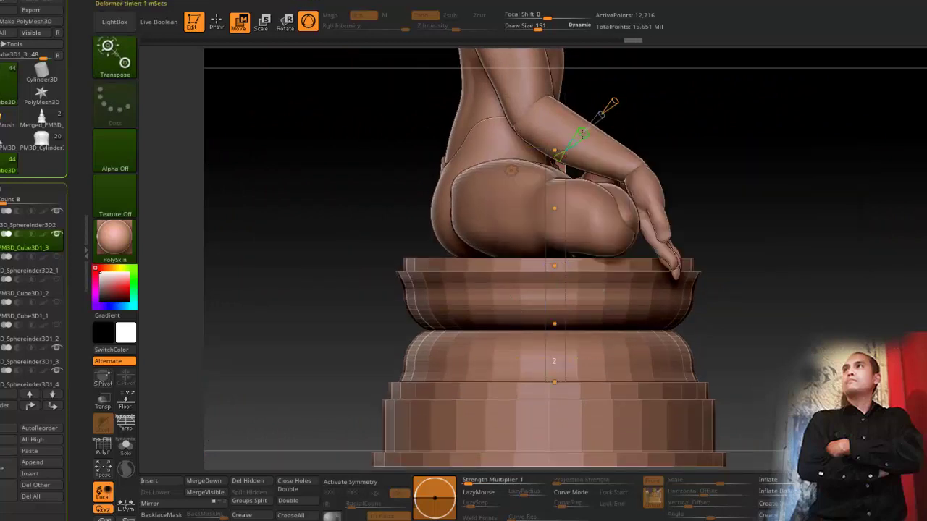
left_click_drag(686, 252, 692, 255)
left_click_drag(569, 308, 634, 261)
left_click_drag(555, 265, 570, 259)
left_click_drag(339, 164, 381, 254)
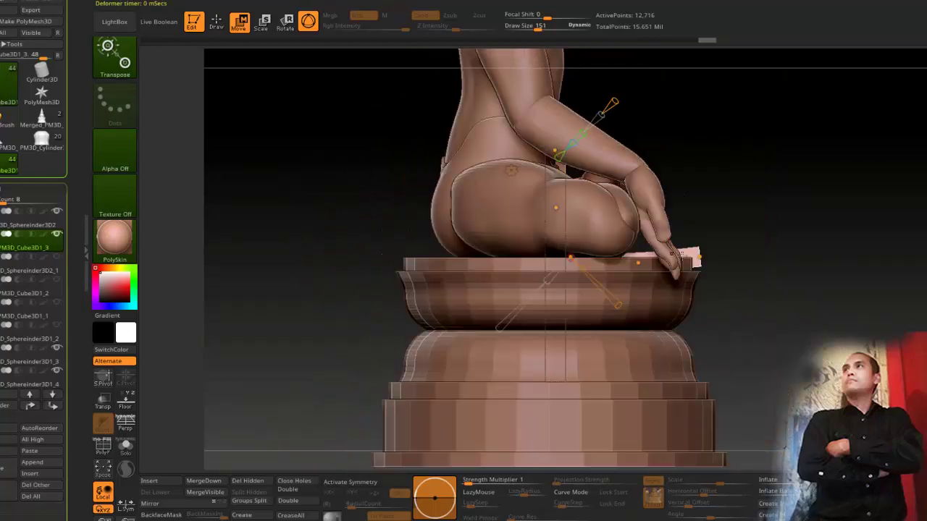
Step: Bend the panel's front end down over the rim of the round base, refine the curve and accept the deformation
left_click_drag(699, 257, 695, 325)
left_click_drag(637, 271, 687, 257)
left_click_drag(775, 224, 742, 215)
left_click_drag(690, 323, 697, 331)
left_click_drag(747, 246, 529, 196, "shift")
left_click_drag(300, 130, 354, 157)
left_click(511, 170)
left_click(524, 149)
Step: Apply the Deformer again and widen the section of cloth hanging over the base's rim
left_click(511, 170)
left_click(510, 187)
left_click_drag(704, 352, 613, 259, "ctrl")
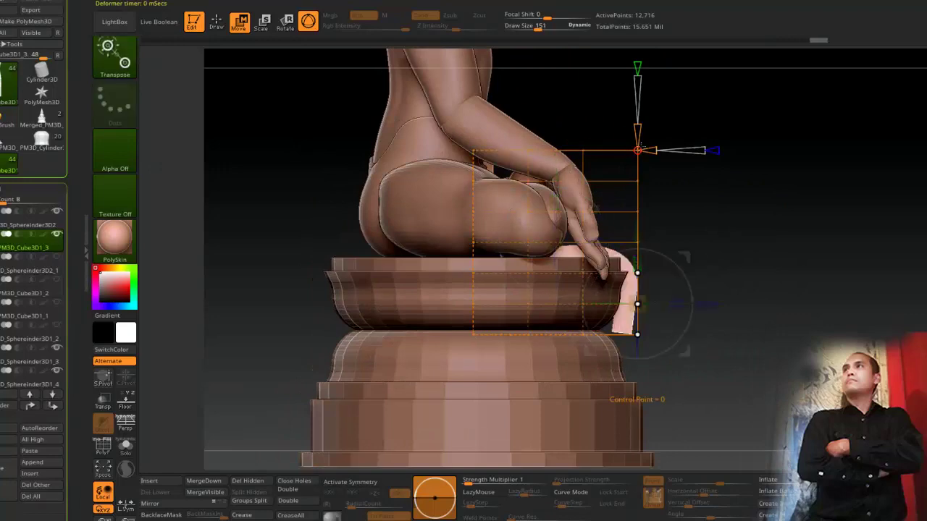
left_click_drag(637, 134, 637, 140)
left_click_drag(685, 375, 564, 228, "ctrl")
left_click_drag(692, 221, 608, 215, "shift")
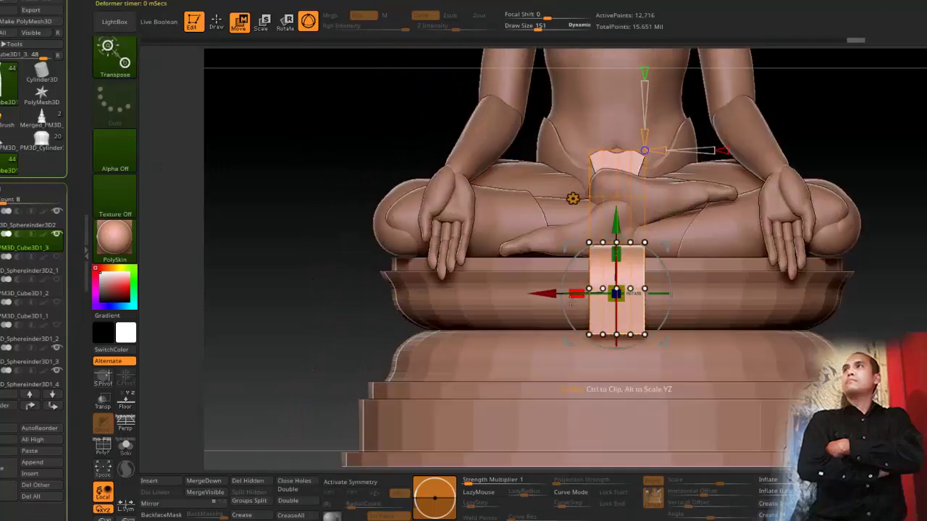
left_click_drag(386, 201, 310, 168, "shift")
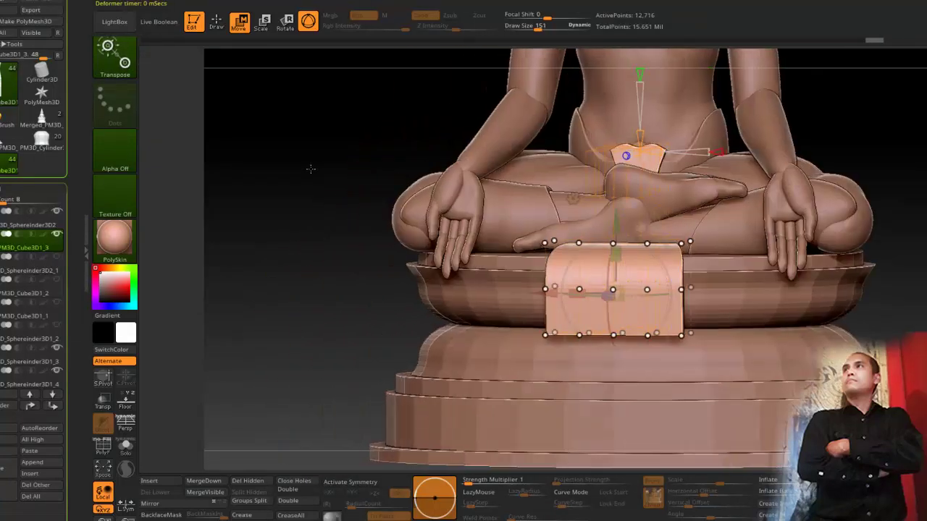
Step: Restart the Deformer on the cloth and pull the middle of its bottom edge down into a point
left_click_drag(515, 348, 514, 348, "ctrl")
left_click_drag(620, 344, 632, 352, "ctrl")
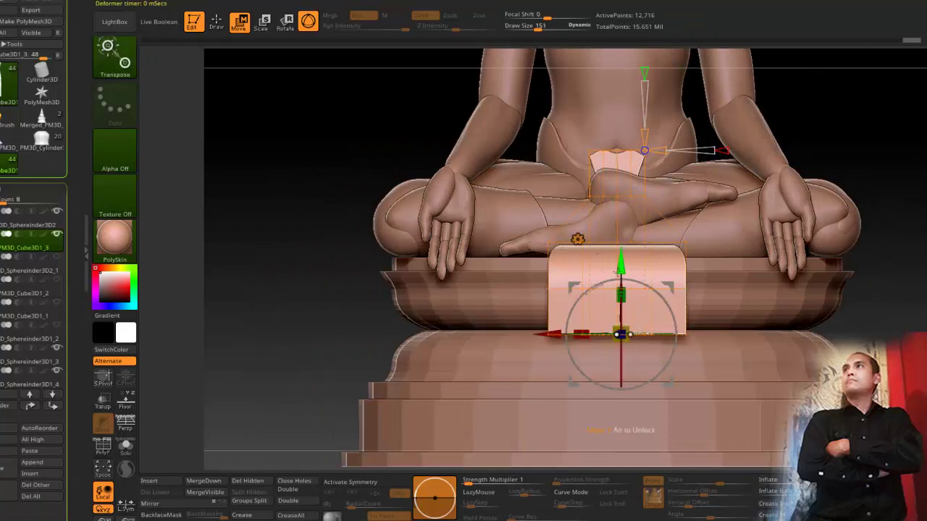
key("w")
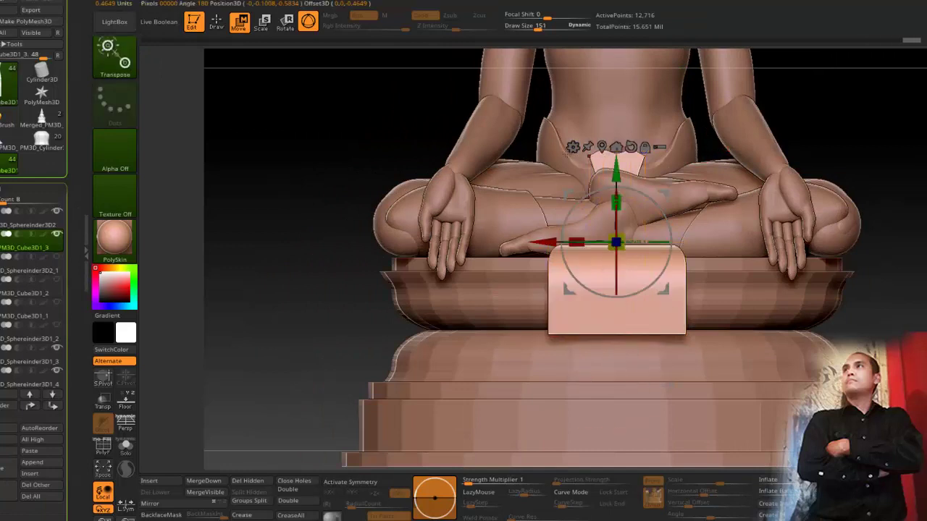
left_click(574, 147)
left_click(571, 186)
left_click_drag(627, 343, 638, 344, "ctrl")
left_click_drag(615, 266, 614, 284)
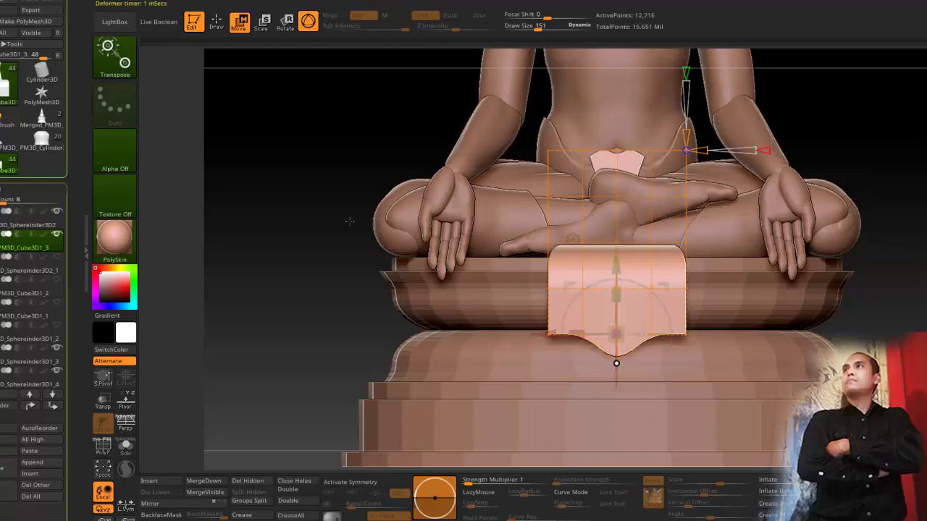
Step: Select only the hanging cloth's two outer bottom corners and raise them
left_click_drag(349, 221, 333, 253)
left_click_drag(536, 339, 535, 339, "ctrl")
left_click_drag(723, 344, 722, 344, "ctrl")
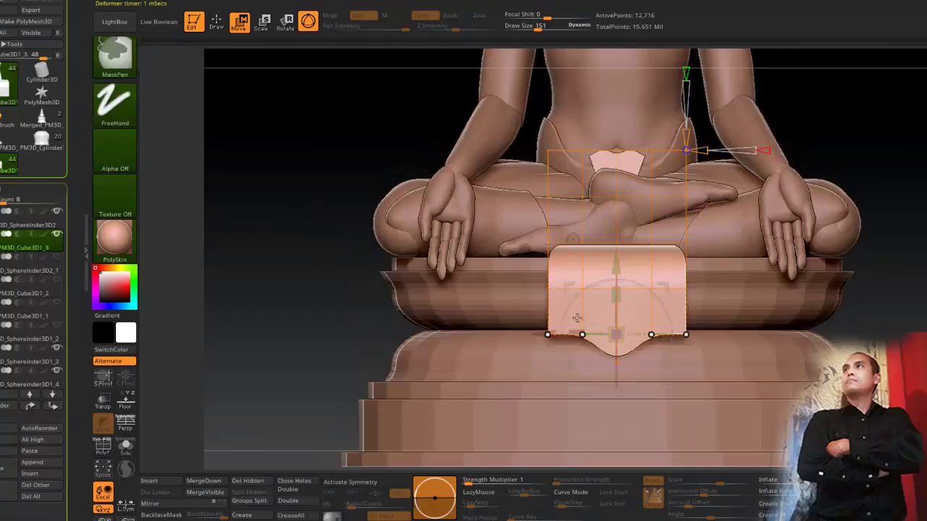
left_click_drag(575, 317, 676, 374, "ctrl+alt")
left_click_drag(610, 255, 610, 253)
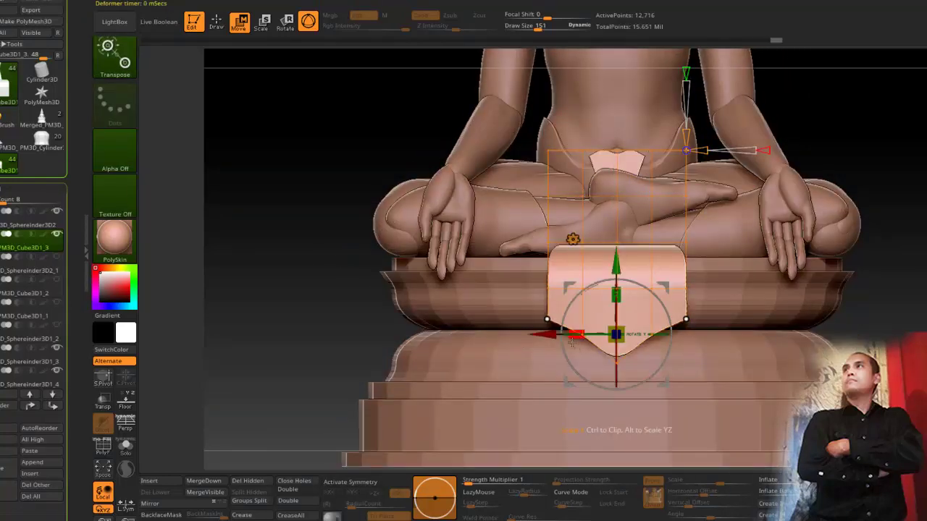
Step: Spread the cloth's lower corners outward into a flared shape and return to Draw mode
left_click_drag(549, 341, 544, 341)
left_click_drag(303, 141, 362, 237)
left_click_drag(465, 275, 570, 351, "ctrl+alt")
mouse_move(803, 355)
left_mouse_down()
mouse_move(764, 358)
mouse_move(793, 351)
left_mouse_up()
left_click_drag(780, 319, 762, 319)
mouse_move(771, 239)
left_mouse_down()
mouse_move(522, 210)
mouse_move(423, 155)
left_mouse_up()
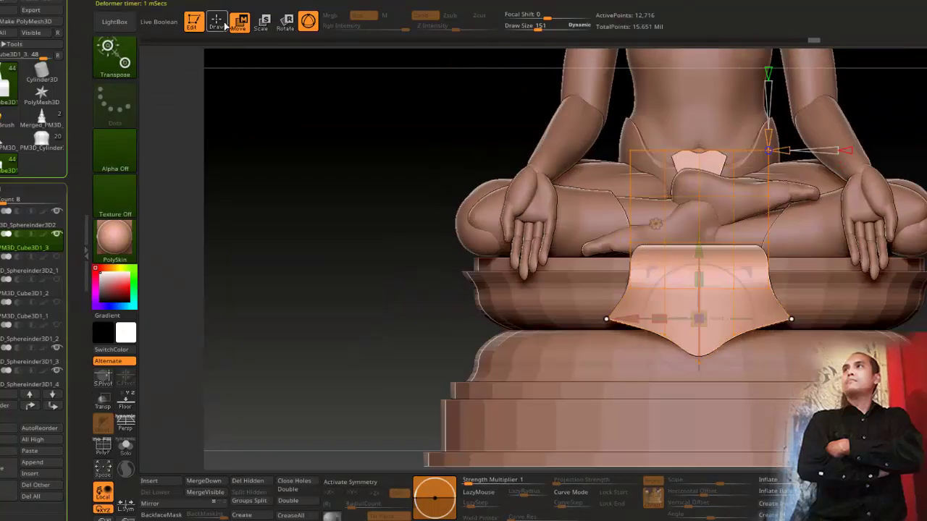
left_click(216, 22)
Step: Show the floor reference images, compare the whole figure with them from an angle, and hide them again
mouse_move(310, 179)
left_mouse_down("alt")
mouse_move(337, 249)
mouse_move(325, 210)
left_mouse_up("alt")
mouse_move(326, 224)
left_mouse_down()
mouse_move(352, 236)
mouse_move(291, 247)
mouse_move(385, 290)
mouse_move(374, 305)
mouse_move(371, 216)
left_mouse_up()
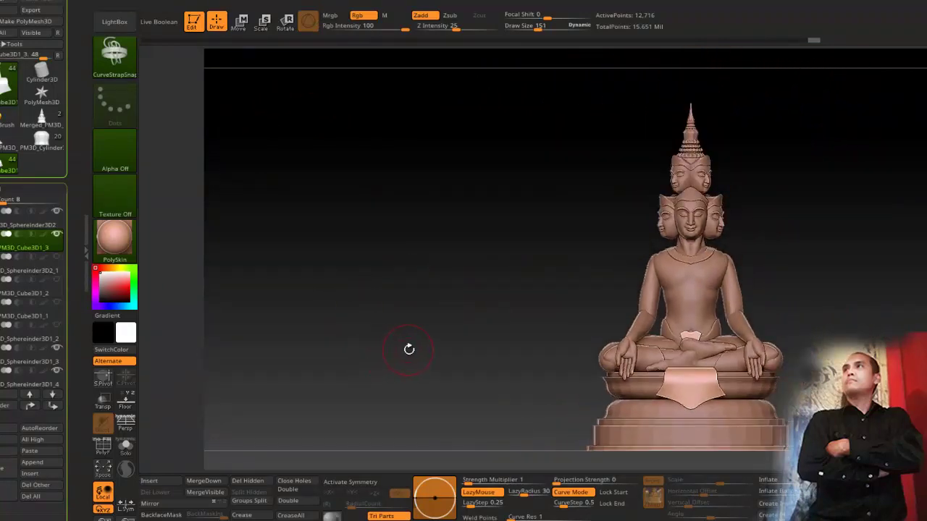
key("shift+p")
left_click_drag(355, 323, 405, 340)
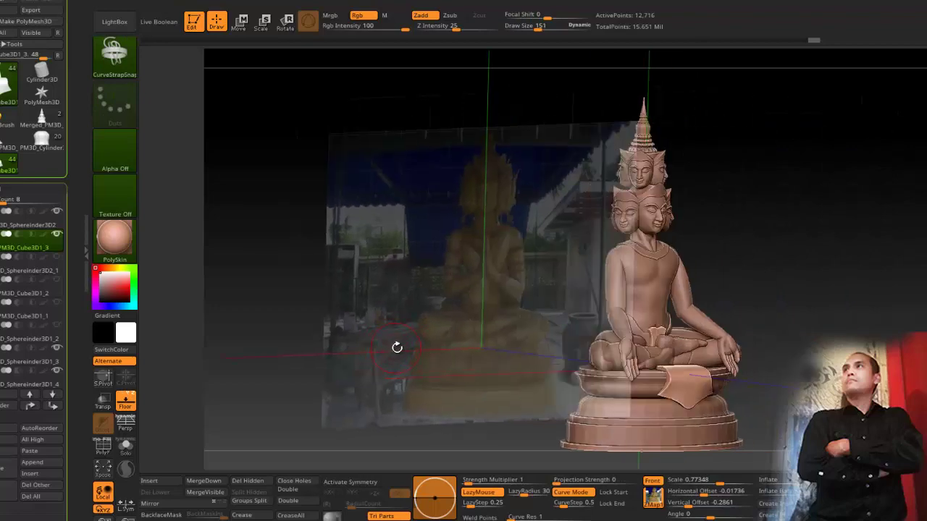
key("shift+p")
left_click_drag(403, 350, 362, 347, "shift")
left_click_drag(362, 347, 324, 316)
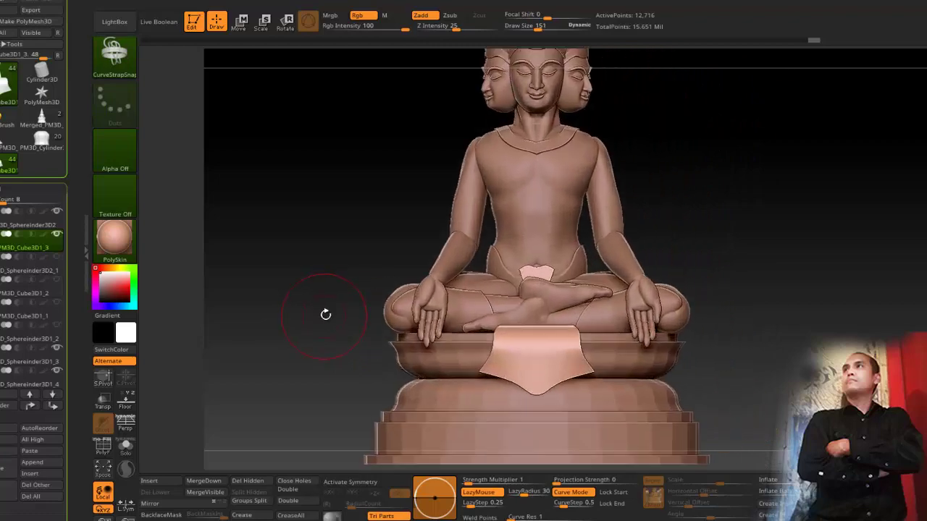
Step: Select the figure's left arm, set the draw size to 18, turn on ghost transparency and turn off LazyMouse
left_click_drag(304, 251, 315, 299)
key("space")
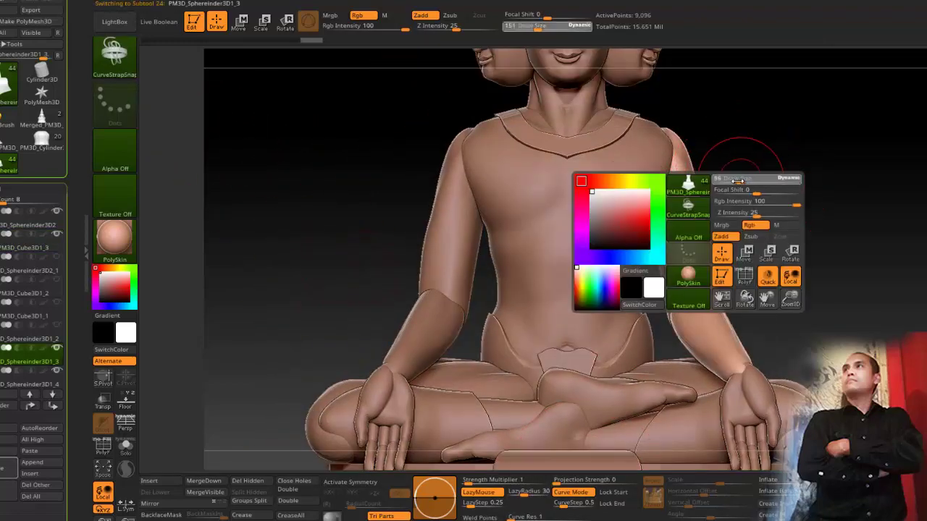
left_click(729, 181)
left_click_drag(745, 210, 724, 228, "alt")
left_click(103, 401)
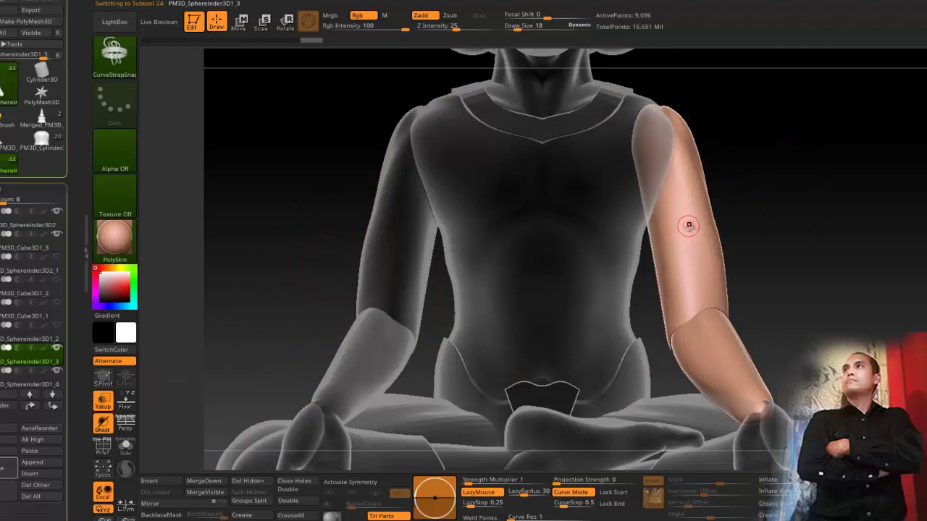
left_click(478, 492)
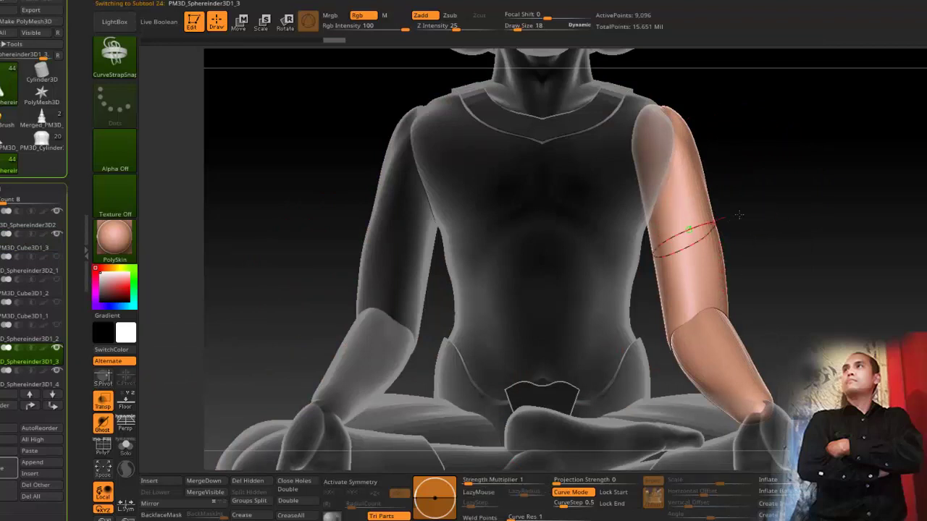
Step: Wrap a strap band around the left upper arm at draw size 26, redoing the first stroke, and clear the mask
left_click_drag(738, 215, 765, 217)
key("ctrl+z")
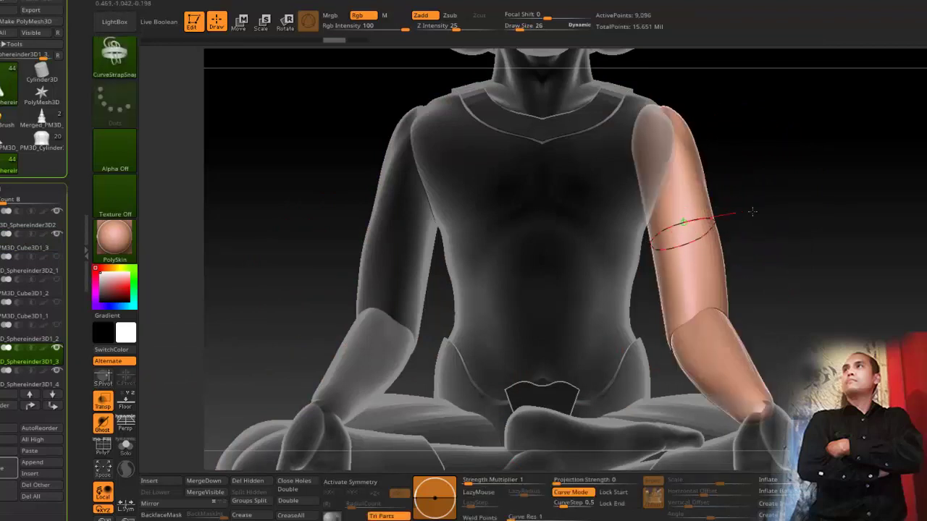
left_click(752, 212)
left_click(825, 236, "ctrl")
left_click_drag(830, 230, 840, 246, "ctrl")
Step: Wrap a matching strap band around the left wrist just above the hand and clear the mask
left_click_drag(814, 254, 815, 307)
left_click_drag(815, 308, 819, 148, "alt")
left_click_drag(791, 276, 792, 275)
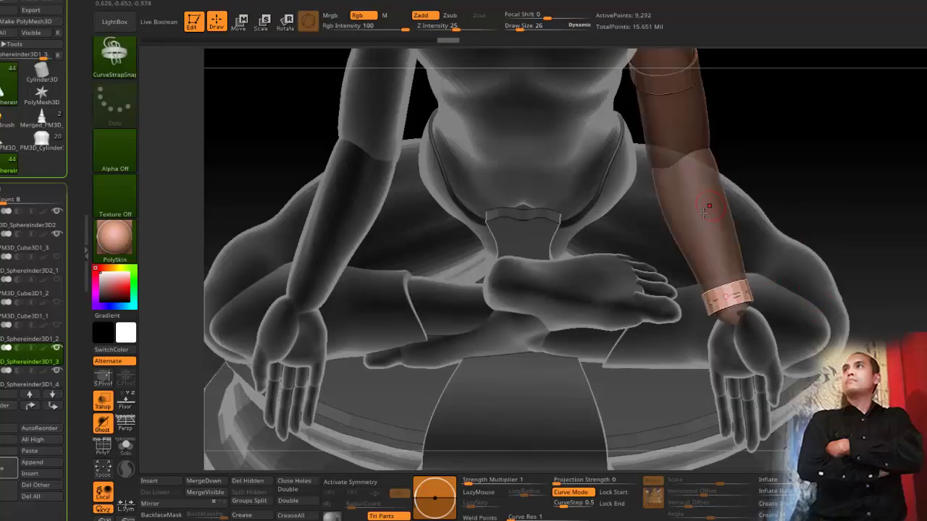
left_click(711, 205)
mouse_move(802, 187)
left_mouse_down()
mouse_move(799, 137)
mouse_move(784, 166)
left_mouse_up()
left_click(794, 174, "ctrl")
Step: Select the figure's right lower leg and wrap a strap band around its ankle
mouse_move(801, 217)
left_mouse_down()
mouse_move(796, 193)
mouse_move(817, 226)
left_mouse_up()
mouse_move(800, 171)
left_mouse_down("alt")
mouse_move(816, 182)
mouse_move(809, 148)
left_mouse_up("alt")
left_click(554, 269, "alt")
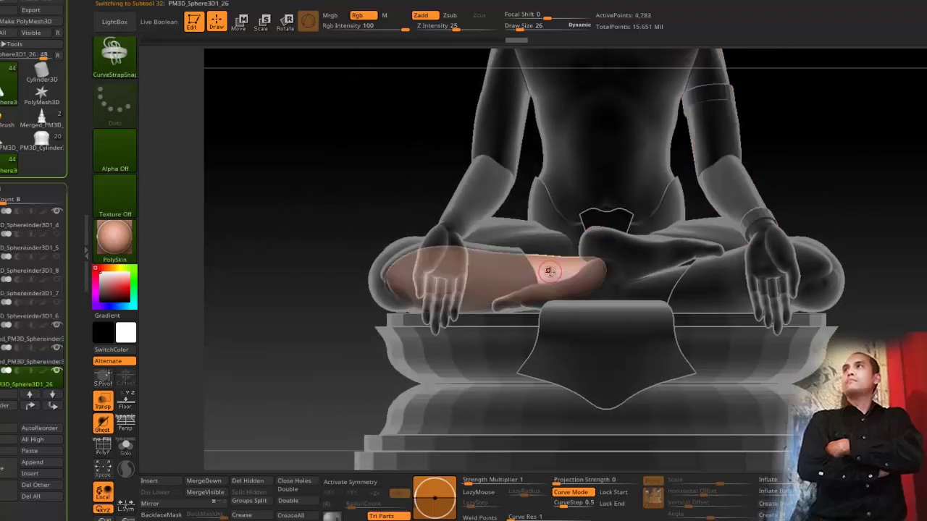
right_click_drag(569, 251, 538, 293, "ctrl")
left_click_drag(554, 211, 553, 208)
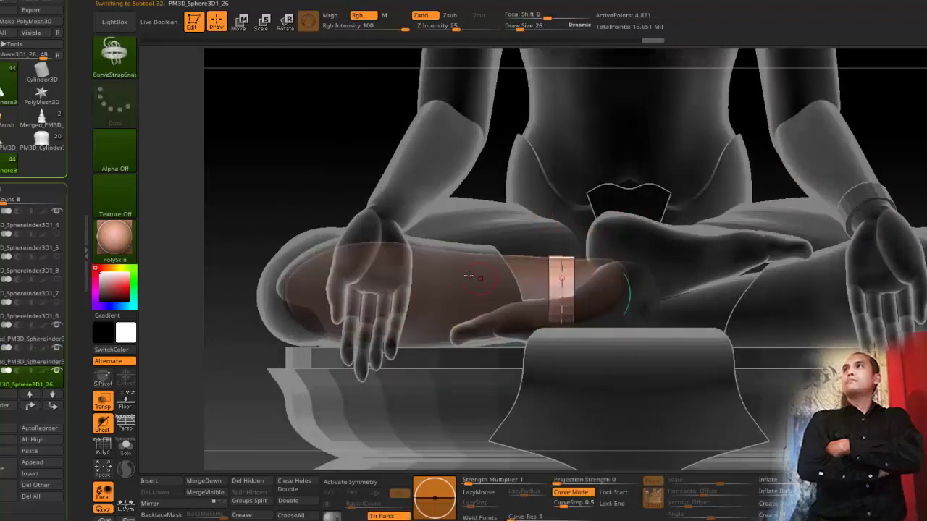
Step: Select the figure's left lower leg and wrap a strap band around its ankle
left_click(682, 333, "alt")
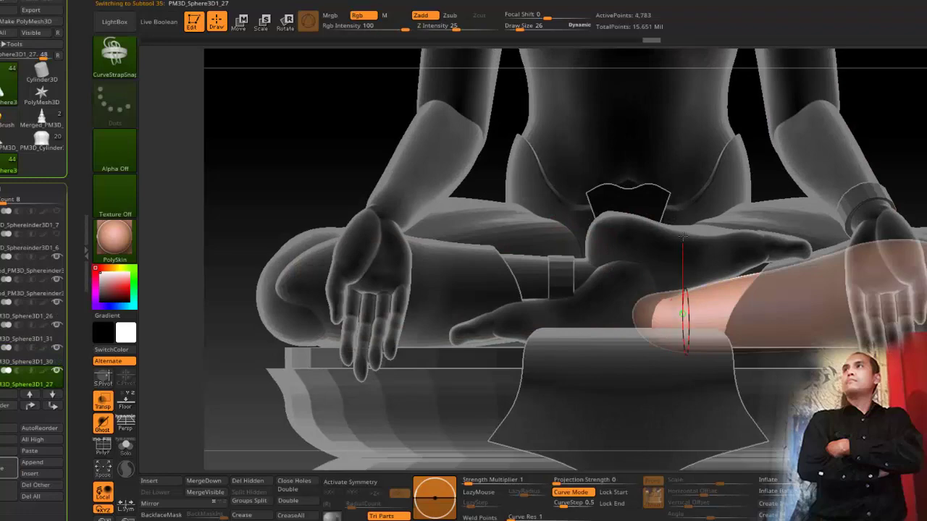
left_click_drag(682, 236, 683, 235)
mouse_move(311, 148)
right_mouse_down("alt")
mouse_move(335, 193)
mouse_move(415, 261)
mouse_move(368, 265)
mouse_move(404, 223)
mouse_move(416, 272)
right_mouse_up("alt")
Step: Replace the plain right arm with a mirrored copy of the banded left arm and turn off transparency
left_click(543, 219, "alt")
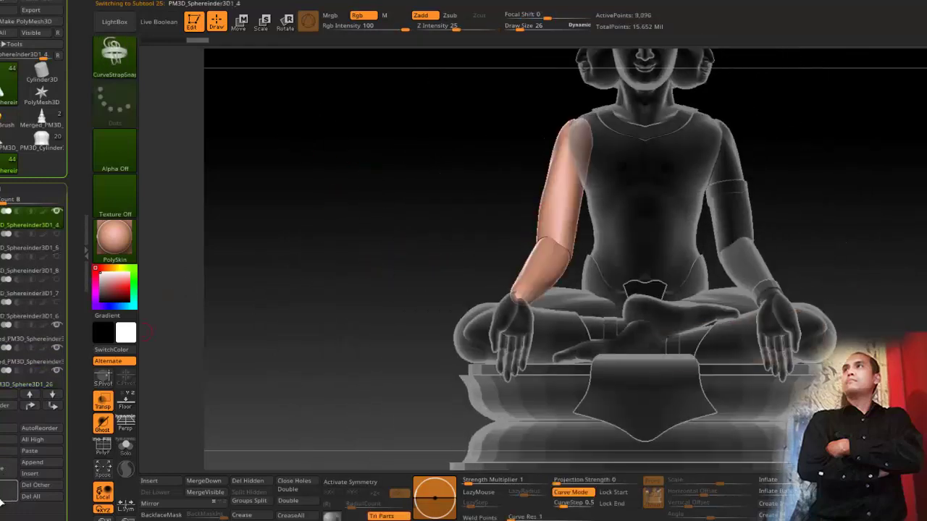
left_click(730, 220, "alt")
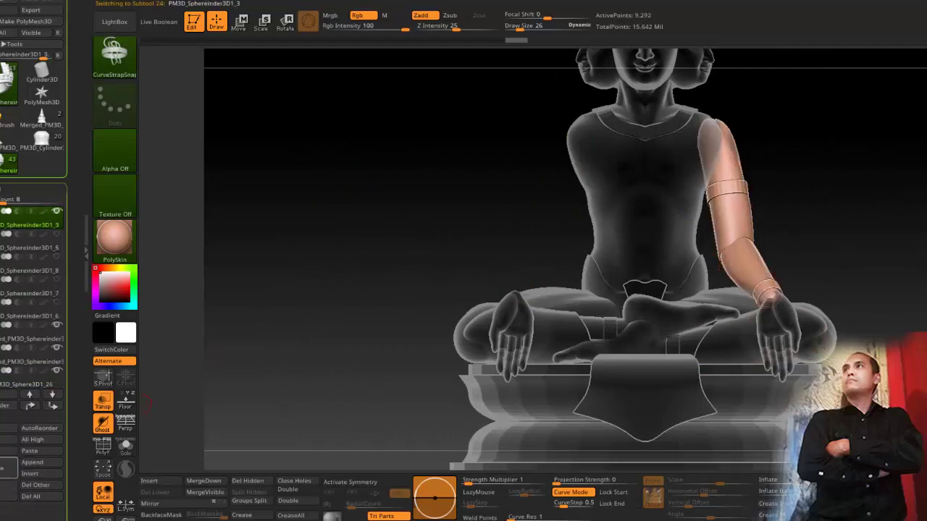
left_click(158, 504)
right_click_drag(358, 220, 370, 257, "alt")
left_click(105, 410)
Step: Select the hip part from the figure's back and insert a PolyMesh3D as a new subtool
left_click_drag(239, 377, 379, 292)
left_click(621, 283, "alt")
left_click(165, 477)
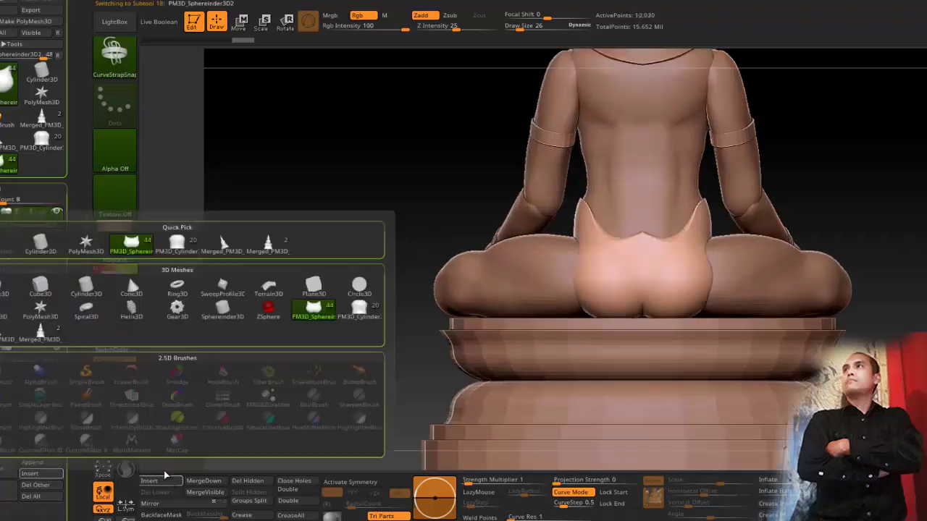
left_click(54, 309)
key("w")
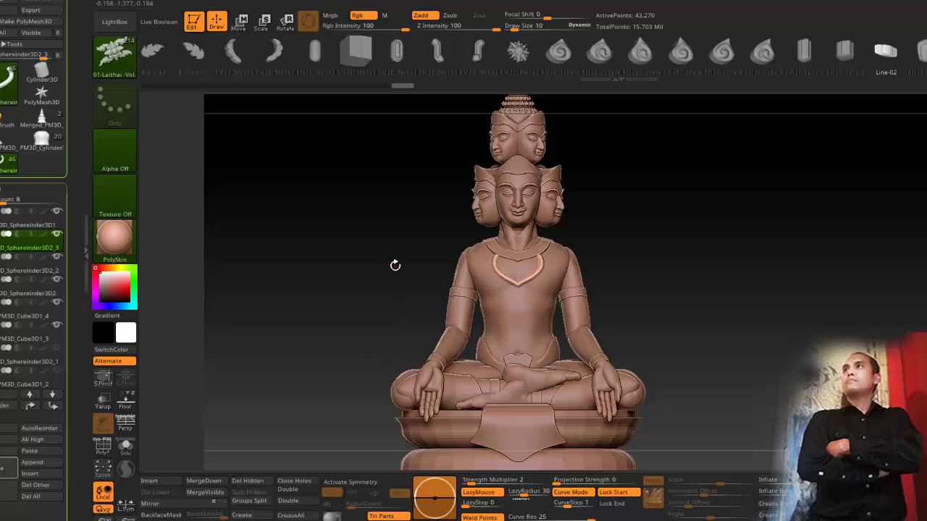
Step: Duplicate the torso and inflate the copy so it sits slightly outside the original body
left_click_drag(394, 265, 413, 266, "shift")
left_click(498, 304, "alt")
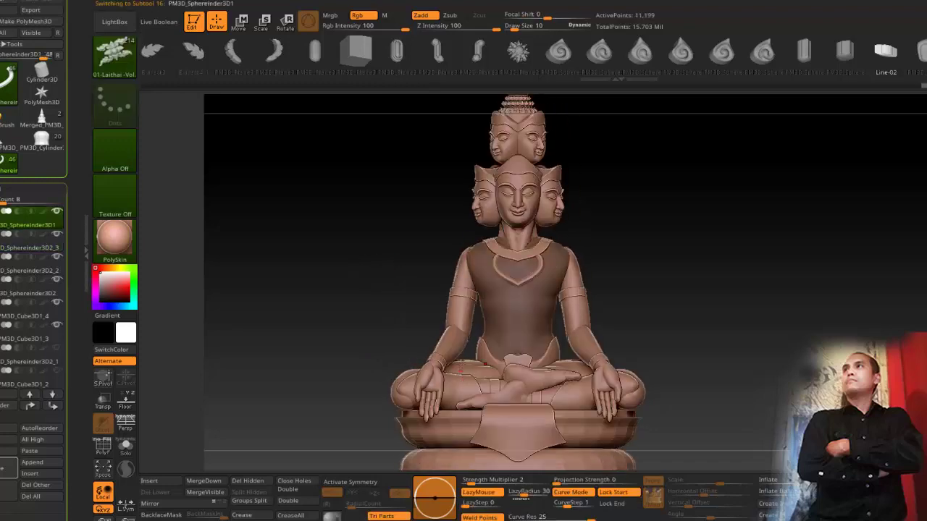
left_click(6, 472)
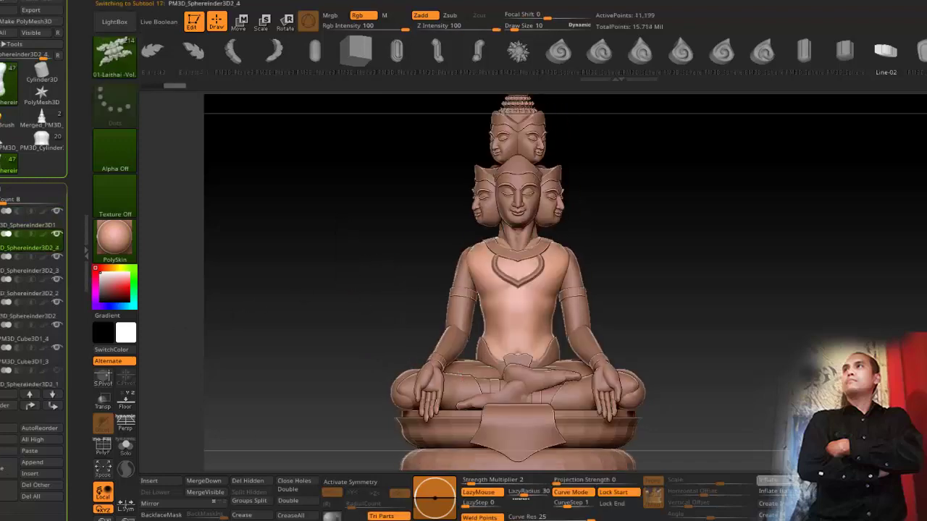
left_click_drag(787, 480, 795, 481)
Step: With ghost transparency on, trim the inflated torso copy with two curved cuts into a diagonal sash over the left shoulder
left_click_drag(409, 282, 450, 307, "alt")
left_click(103, 402)
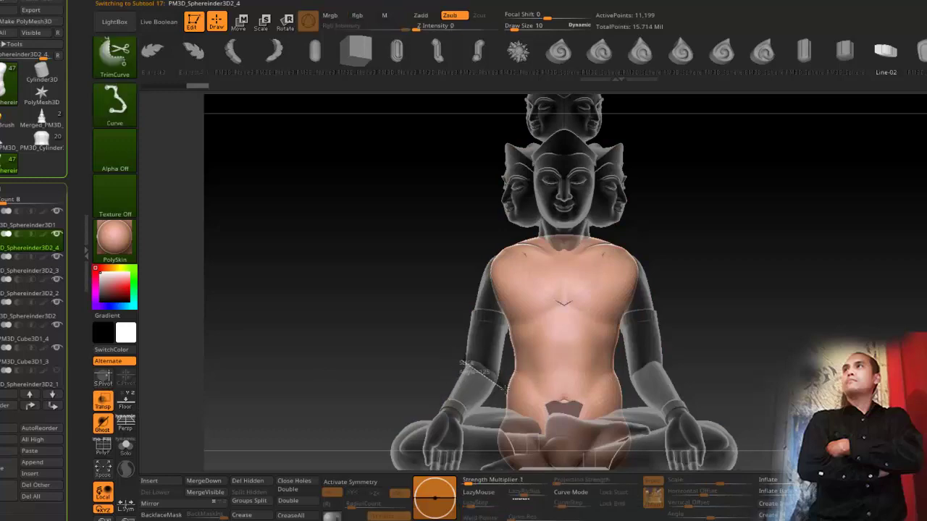
mouse_move(505, 389)
left_mouse_down("ctrl+shift")
mouse_move(572, 372)
mouse_move(595, 279)
mouse_move(630, 214)
left_mouse_up("ctrl+shift")
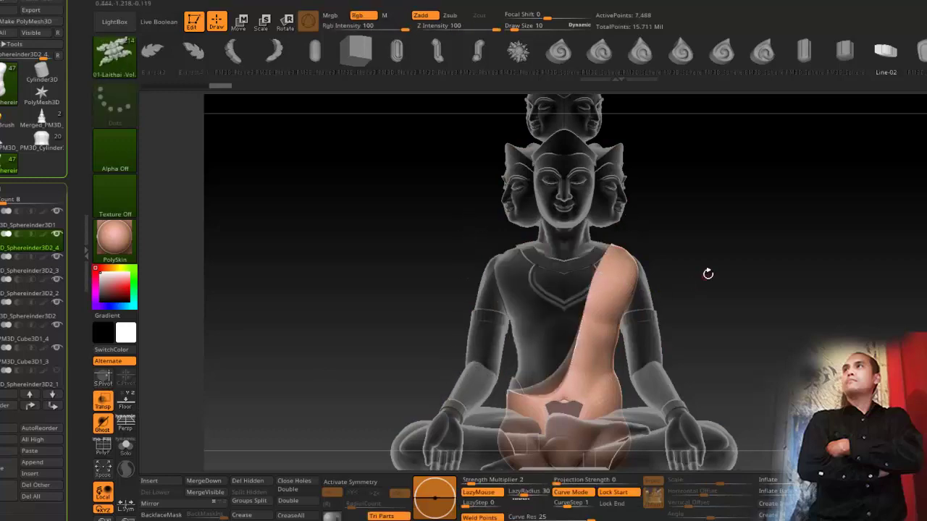
left_click_drag(708, 274, 688, 275)
mouse_move(655, 235)
left_mouse_down("ctrl+shift")
mouse_move(621, 296)
mouse_move(619, 278)
mouse_move(594, 391)
mouse_move(572, 427)
mouse_move(471, 390)
left_mouse_up("ctrl+shift")
Step: ZRemesh the shoulder sash and turn off transparency to view the whole figure
mouse_move(411, 321)
left_mouse_down()
mouse_move(366, 300)
mouse_move(308, 321)
mouse_move(427, 321)
mouse_move(403, 317)
mouse_move(404, 335)
mouse_move(349, 254)
left_mouse_up()
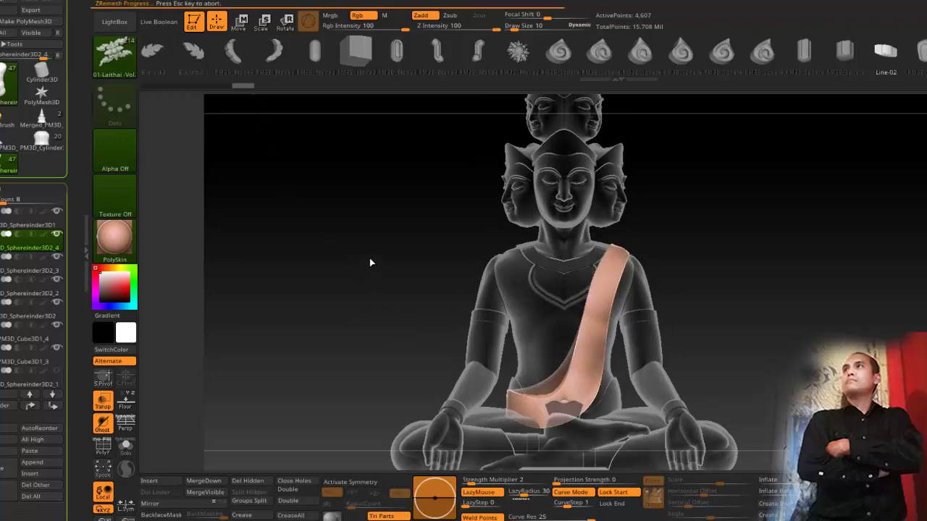
left_click(103, 400)
left_click_drag(185, 368, 257, 356)
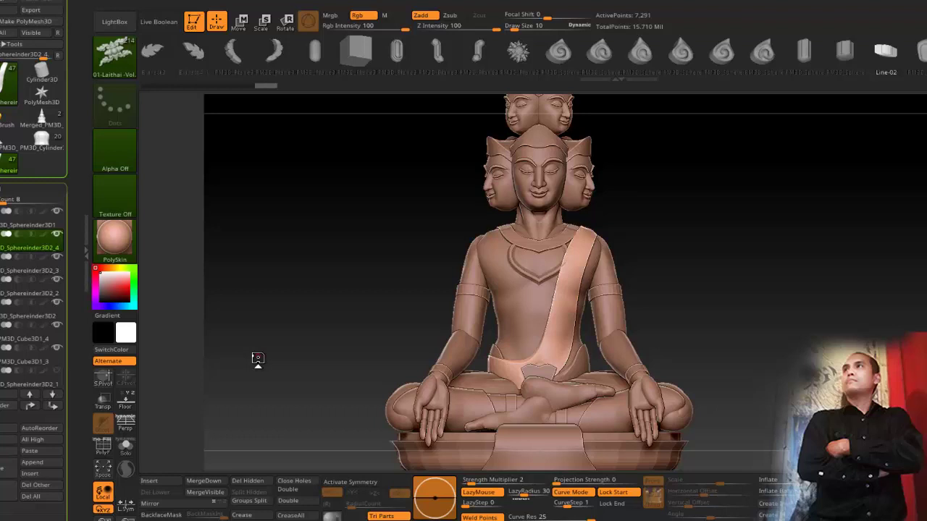
key("f")
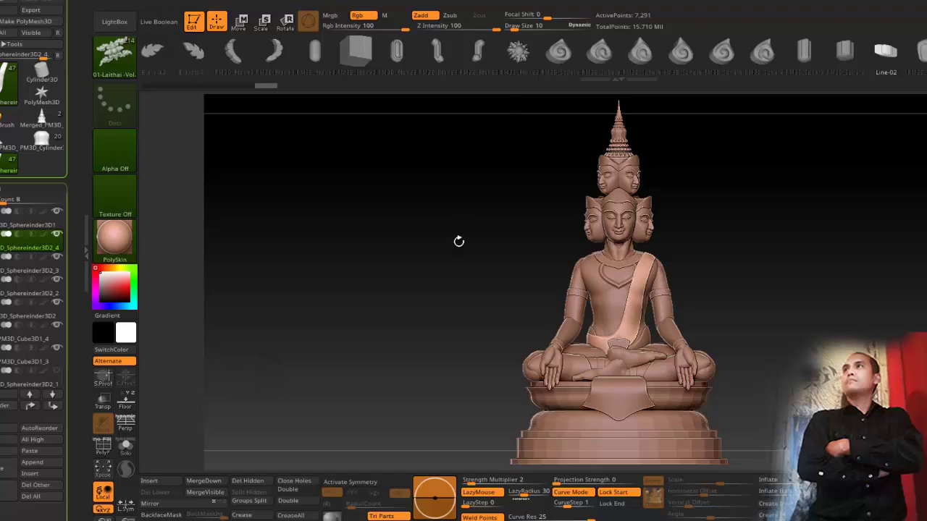
left_click_drag(459, 241, 460, 310)
Step: Hide the left arm's own surfaces so only its two strap bands remain, and split the hidden parts into a separate subtool
left_click_drag(507, 211, 467, 239, "alt")
left_click(657, 248, "alt")
left_click(657, 246, "ctrl+shift")
left_click(657, 246, "ctrl+shift")
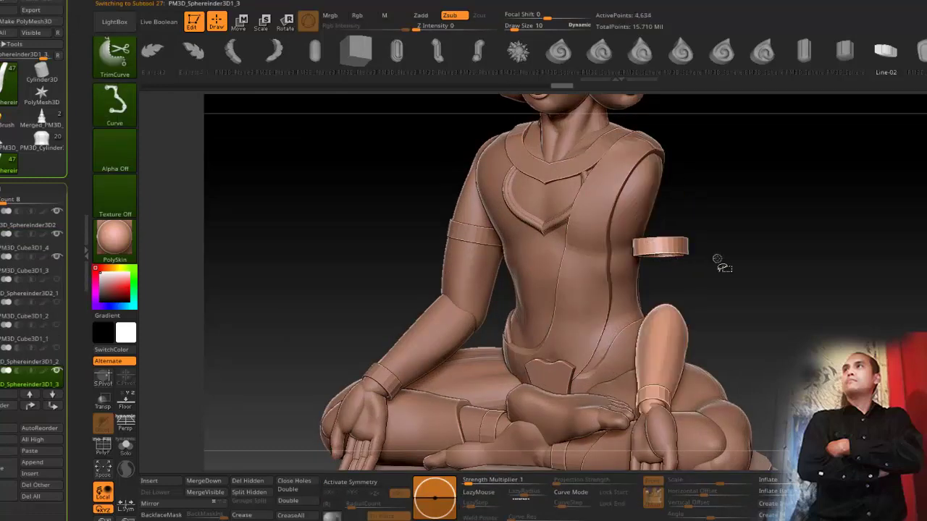
left_click(675, 248, "ctrl+shift")
left_click(763, 242, "ctrl+shift")
left_click(659, 349, "ctrl+shift")
left_click(658, 346, "ctrl+shift")
left_click(656, 314, "ctrl+shift")
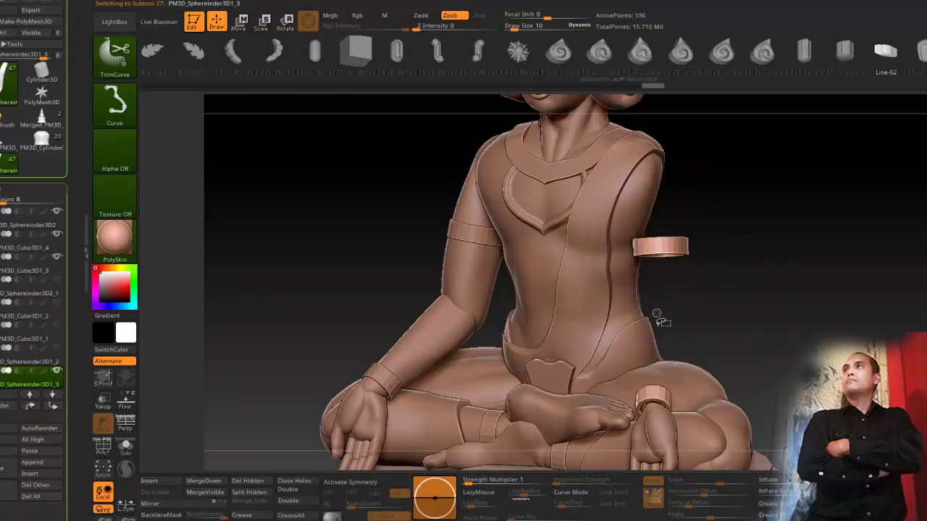
left_click(243, 490)
Step: Turn on ghost transparency and wrap CurveTube rims around both edges of the left upper-arm band, then clear the mask
left_click_drag(736, 263, 763, 269)
left_click(106, 407)
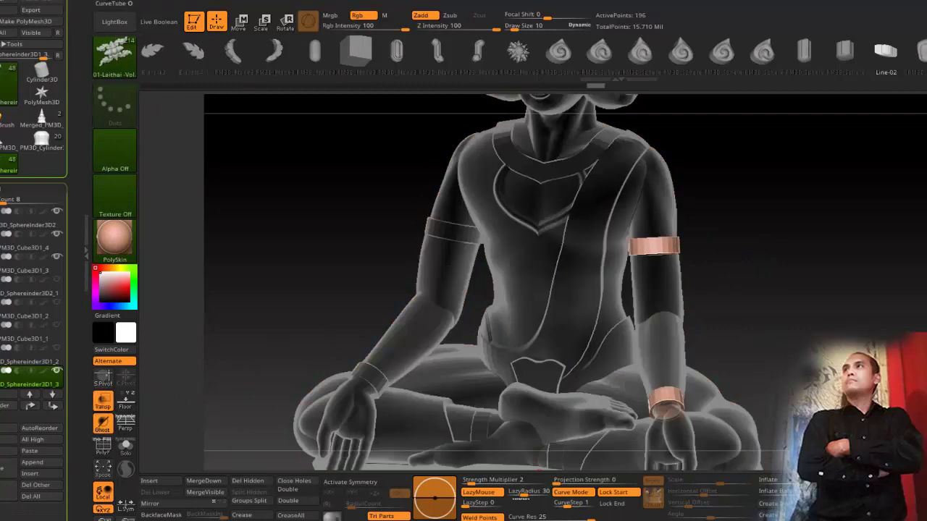
key("b")
key("c")
key("t")
left_click_drag(650, 259, 662, 319, "alt")
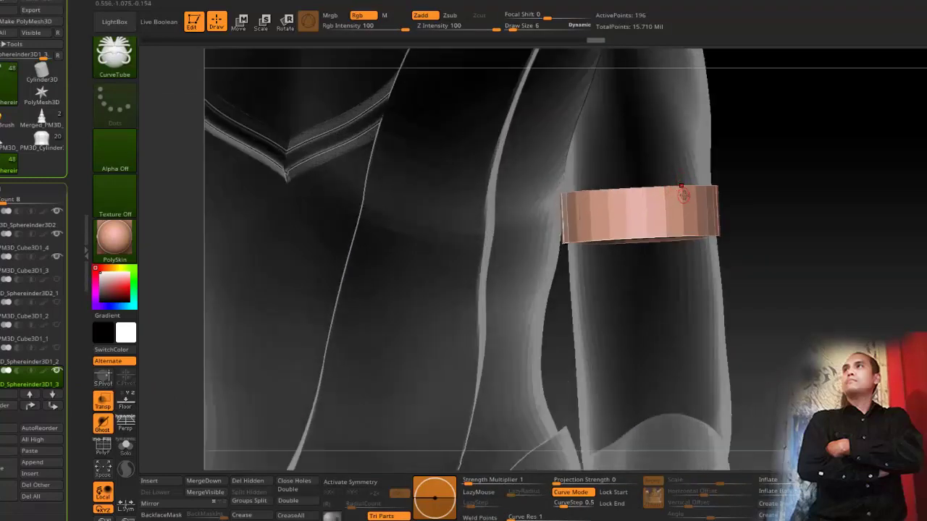
mouse_move(685, 191)
left_mouse_down("shift")
mouse_move(753, 189)
mouse_move(789, 215)
mouse_move(775, 226)
mouse_move(812, 152)
left_mouse_up("shift")
left_click(710, 182)
left_click_drag(813, 151, 829, 212, "ctrl")
Step: Wrap tube rims around both edges of the left wrist band at draw size 4 and clear the mask
left_click_drag(803, 427, 788, 207, "alt")
left_click_drag(789, 331, 779, 210, "alt")
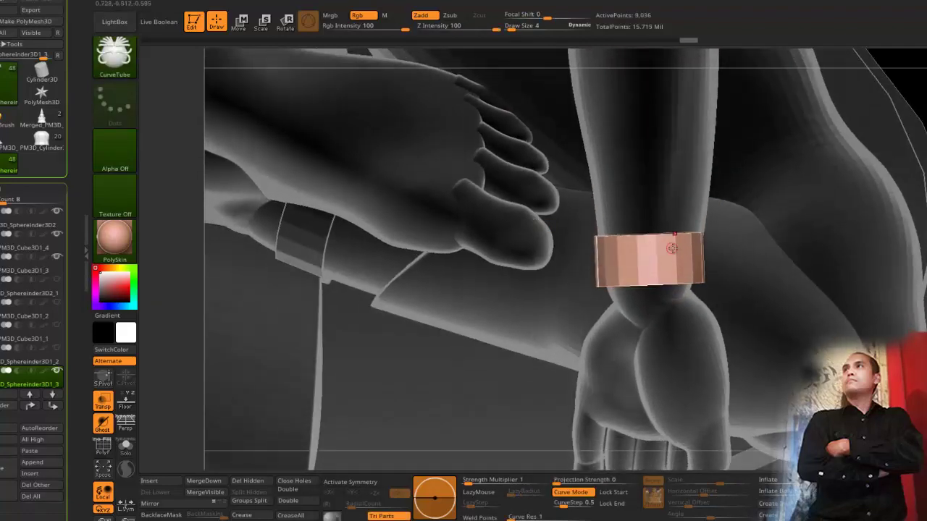
left_click_drag(732, 241, 733, 242, "shift")
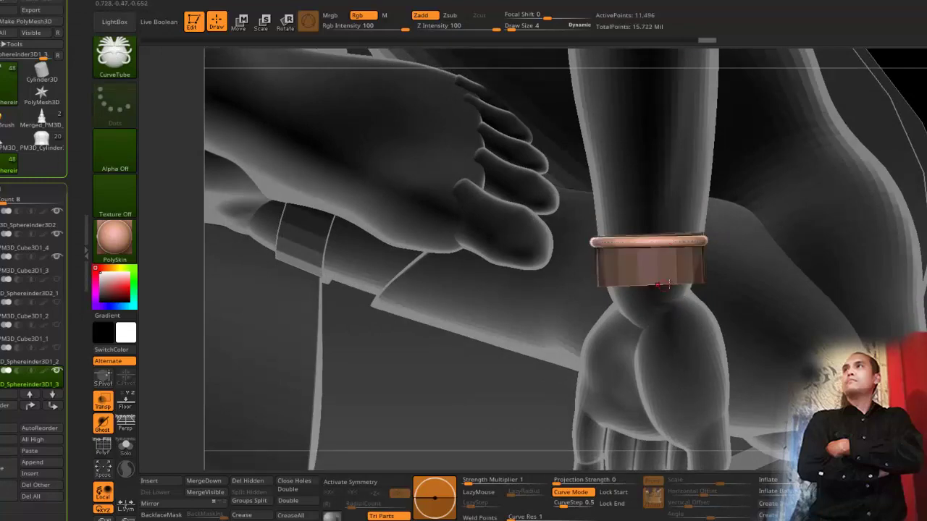
mouse_move(734, 280)
left_mouse_down("shift")
mouse_move(724, 274)
mouse_move(778, 145)
mouse_move(795, 134)
left_mouse_up("shift")
left_click_drag(794, 134, 805, 193, "alt")
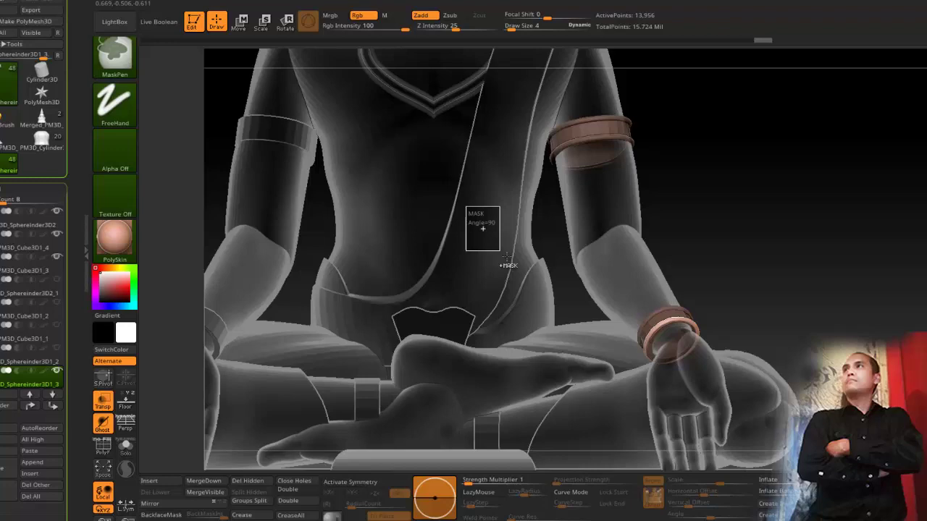
left_click_drag(482, 232, 434, 187, "alt")
Step: Split the ankle strap bands off the left and right lower legs into separate subtools
left_click(619, 376, "alt")
left_click_drag(627, 405, 698, 427, "alt")
left_click(703, 362, "ctrl+shift")
left_click(250, 492)
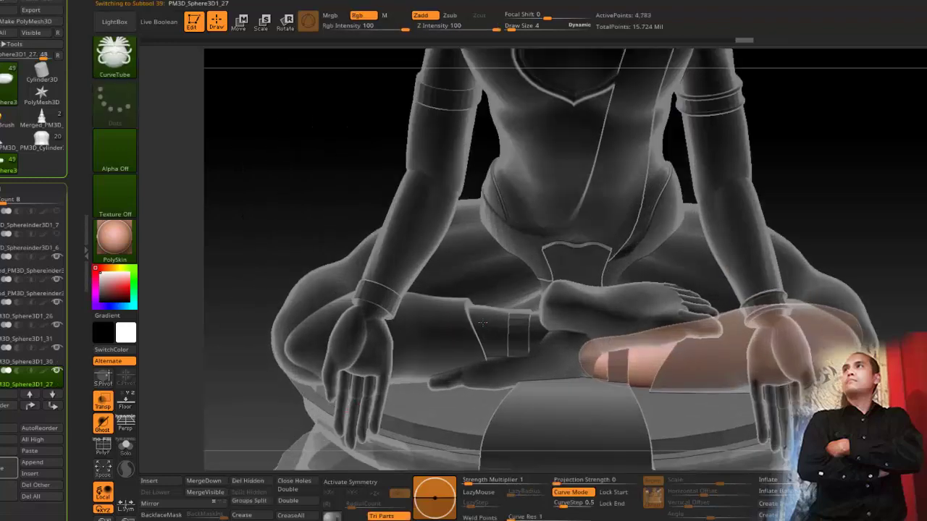
left_click(464, 329, "alt")
left_click(471, 336, "ctrl+shift")
left_click(251, 494)
Step: Select the right ankle's strap band and save the project over the existing ZBrushProject file
left_click_drag(541, 330, 557, 348, "alt")
right_click_drag(558, 348, 567, 367, "ctrl")
left_click(468, 305, "alt")
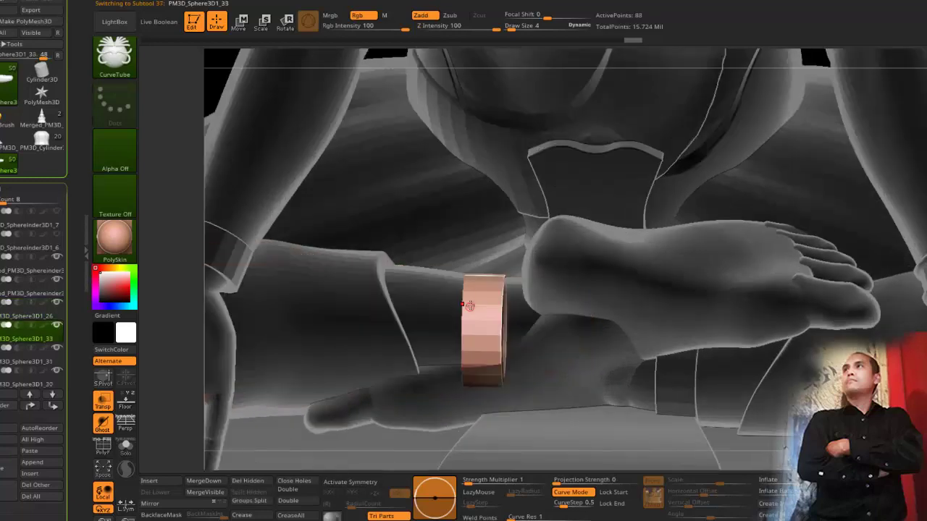
mouse_move(463, 290)
right_mouse_down()
mouse_move(417, 258)
mouse_move(452, 281)
right_mouse_up()
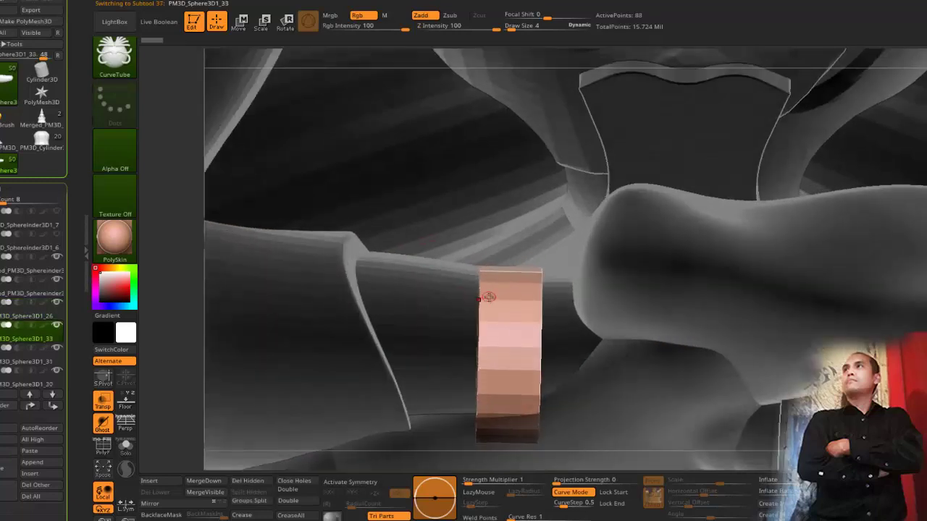
key("ctrl+z")
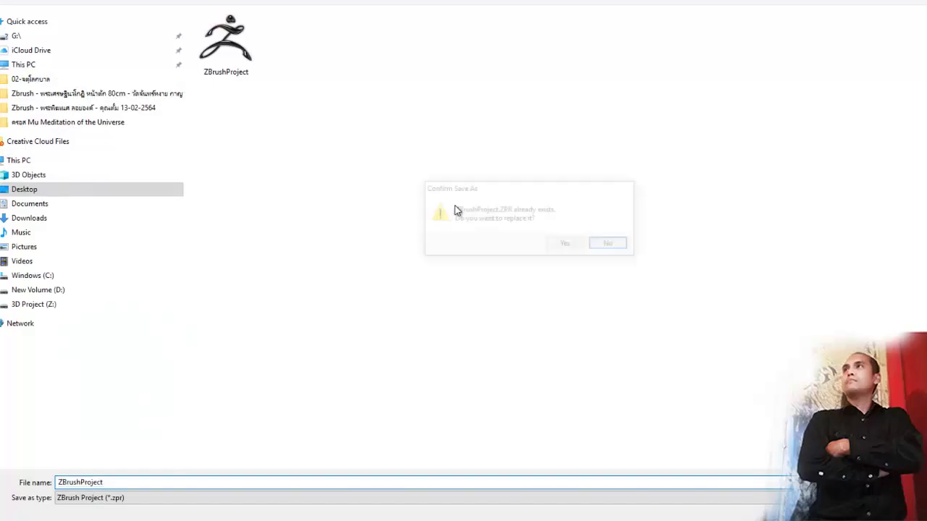
key("y")
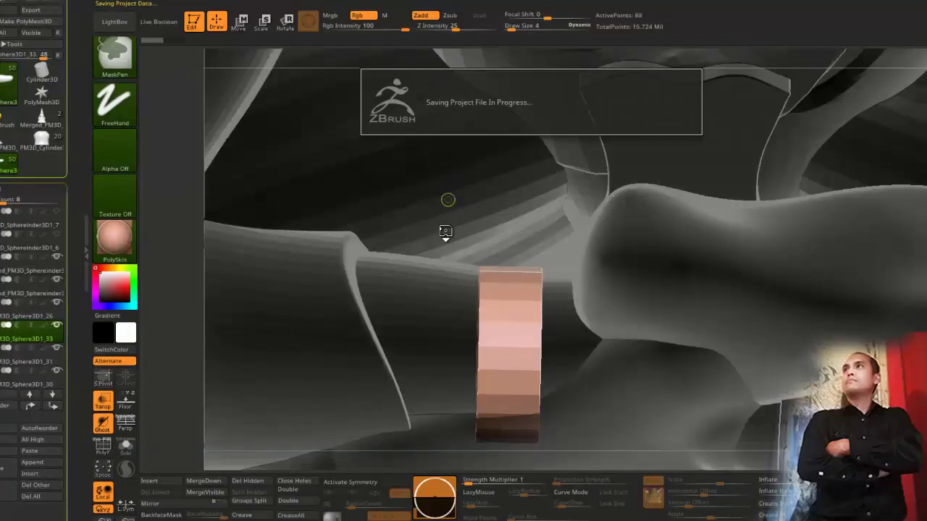
Step: Wrap tube rims around both edges of the right ankle band, redoing a faulty stroke, and clear the mask
mouse_move(445, 258)
right_mouse_down()
mouse_move(435, 302)
mouse_move(443, 303)
right_mouse_up()
mouse_move(488, 274)
left_mouse_down("shift")
mouse_move(491, 205)
mouse_move(523, 191)
left_mouse_up("shift")
key("ctrl+z")
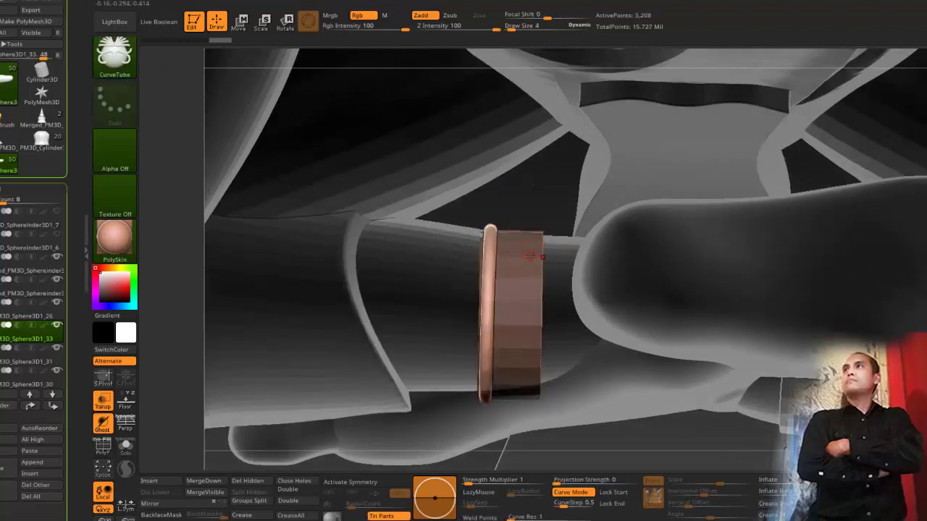
left_click(528, 192)
left_click_drag(411, 249, 241, 189, "alt")
left_click_drag(499, 239, 554, 292, "ctrl")
Step: Select the left ankle's strap band and try to wrap tube rims around its two edges at draw size 4
left_click(620, 352, "alt")
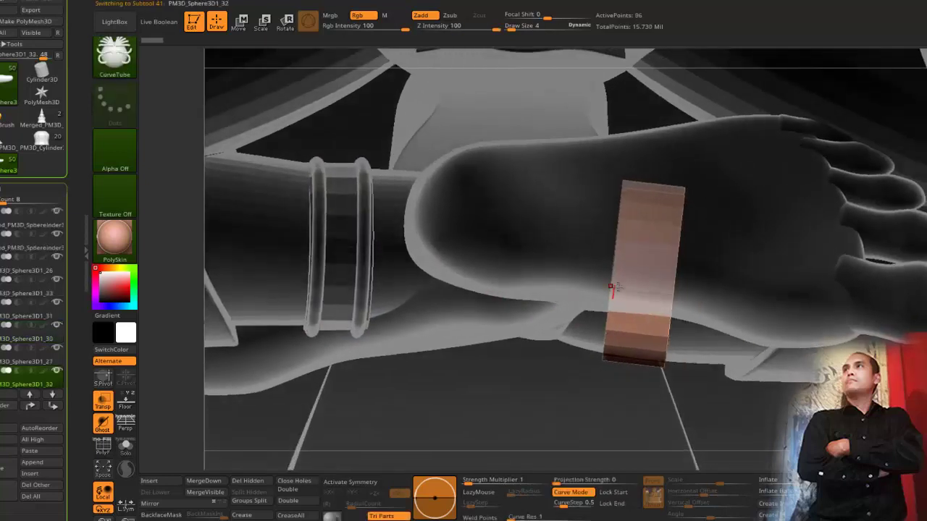
left_click_drag(629, 170, 647, 120, "shift")
key("ctrl+z")
mouse_move(581, 179)
left_mouse_down()
mouse_move(573, 182)
mouse_move(582, 188)
left_mouse_up()
left_click_drag(609, 399, 613, 424, "shift")
key("ctrl+z")
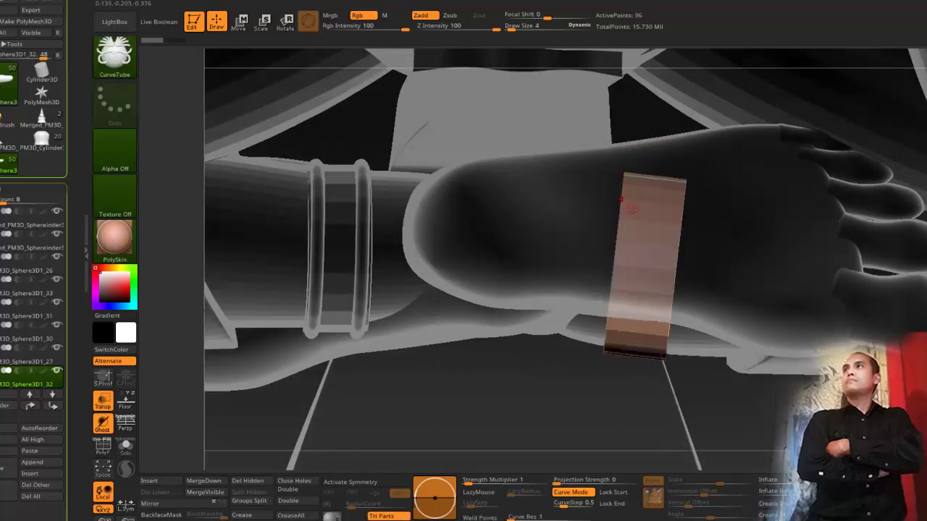
left_click_drag(632, 166, 630, 118, "shift")
key("ctrl+z")
mouse_move(683, 144)
left_mouse_down()
mouse_move(677, 135)
mouse_move(689, 141)
mouse_move(692, 122)
left_mouse_up()
key("ctrl+z")
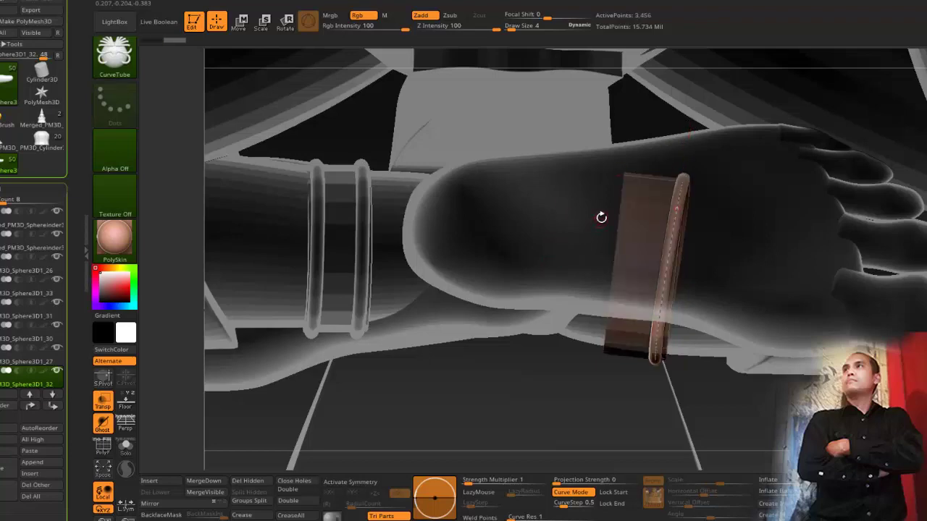
key("ctrl+z")
Step: Try again to draw tubes on the left ankle band, along its edges and across its middle, undoing each stroke
left_click_drag(575, 368, 633, 309, "alt")
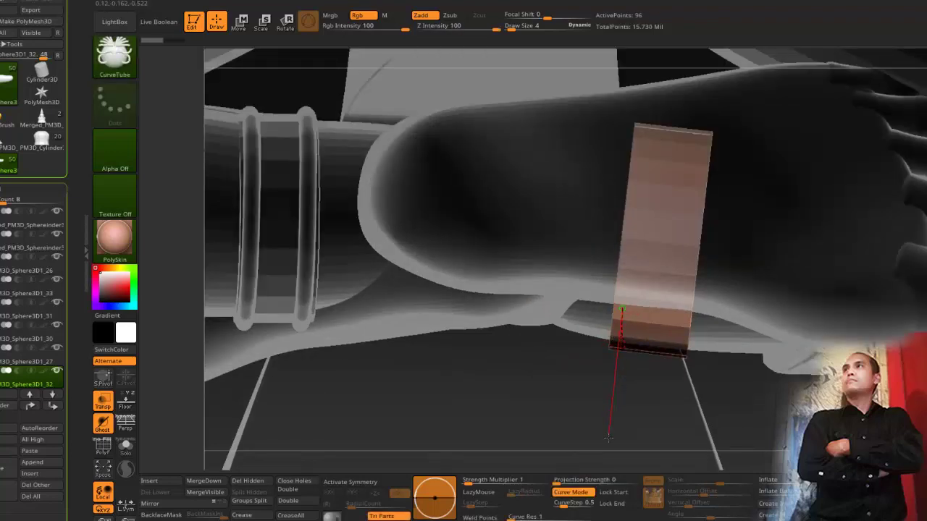
left_click_drag(608, 437, 608, 438)
key("ctrl+z")
left_click_drag(536, 384, 534, 262)
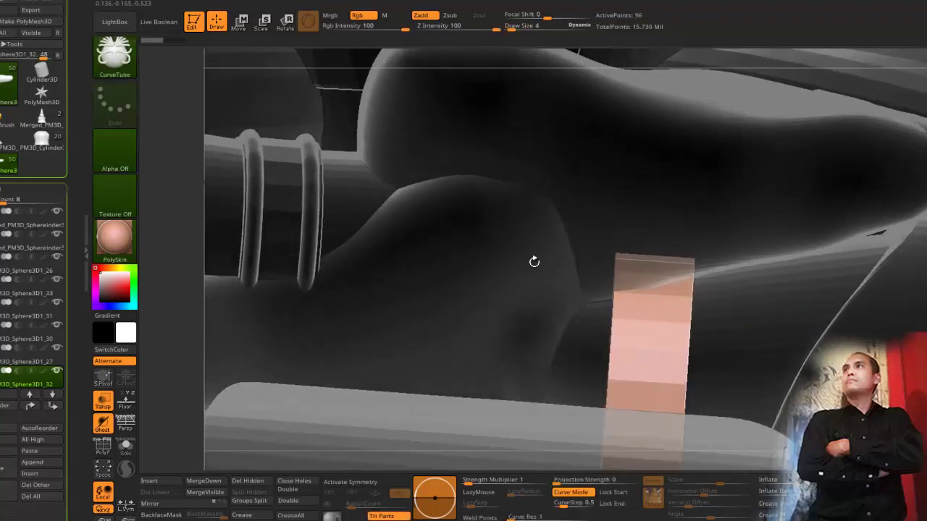
left_click_drag(634, 214, 636, 177)
key("ctrl+z")
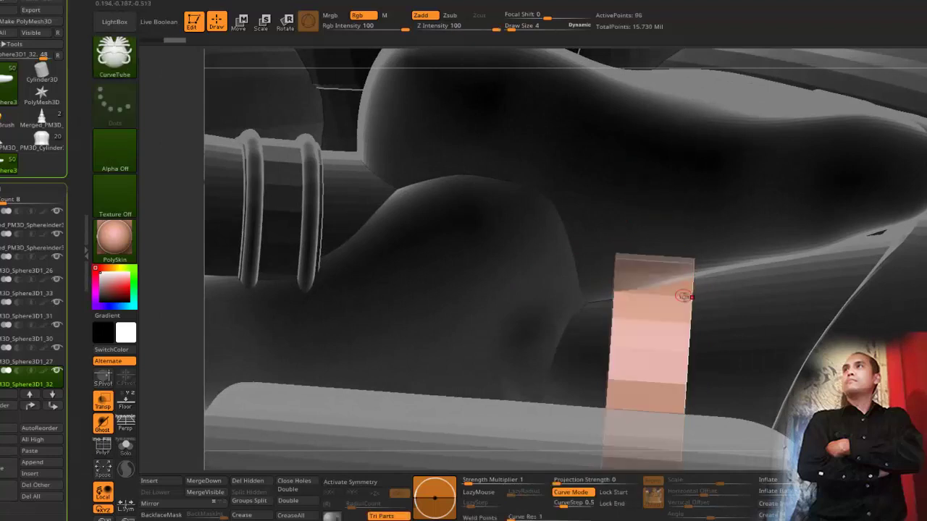
mouse_move(698, 173)
left_mouse_down()
mouse_move(688, 145)
mouse_move(655, 157)
left_mouse_up()
key("ctrl+z")
key("ctrl+z")
mouse_move(523, 368)
left_mouse_down("alt")
mouse_move(528, 250)
mouse_move(512, 322)
mouse_move(524, 314)
left_mouse_up("alt")
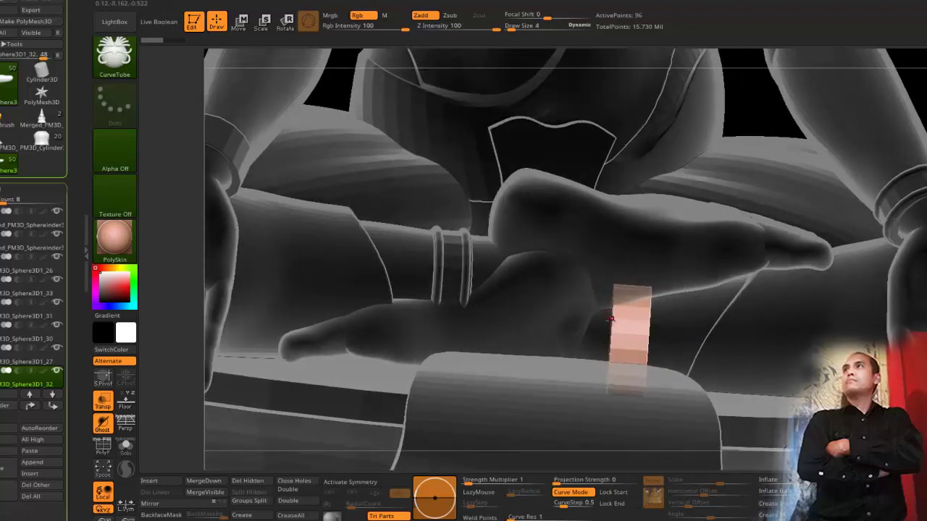
left_click_drag(627, 232, 626, 213)
key("ctrl+z")
left_click_drag(631, 328, 629, 194)
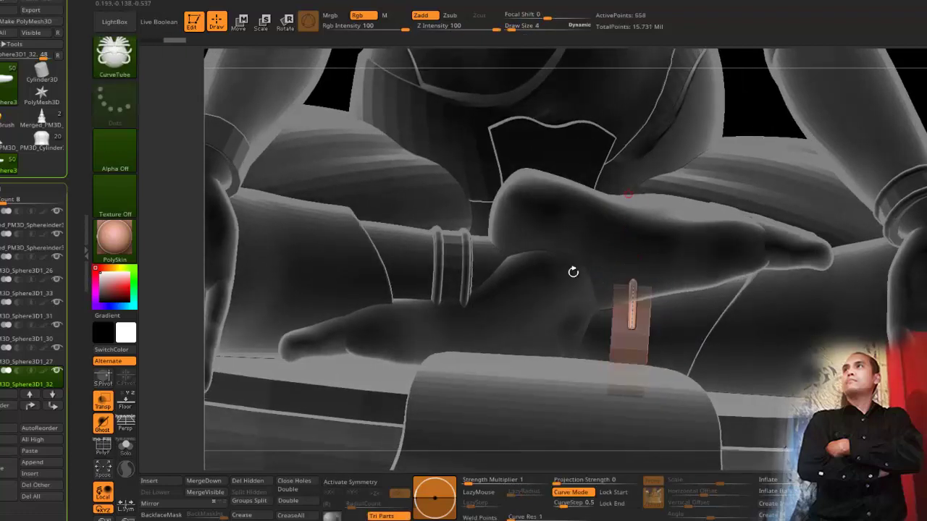
key("ctrl+z")
Step: Select the V-shaped collar around the neck and turn on LazyMouse for the CurveTube brush
left_click_drag(503, 296, 498, 323, "shift")
left_click_drag(540, 225, 538, 209, "alt")
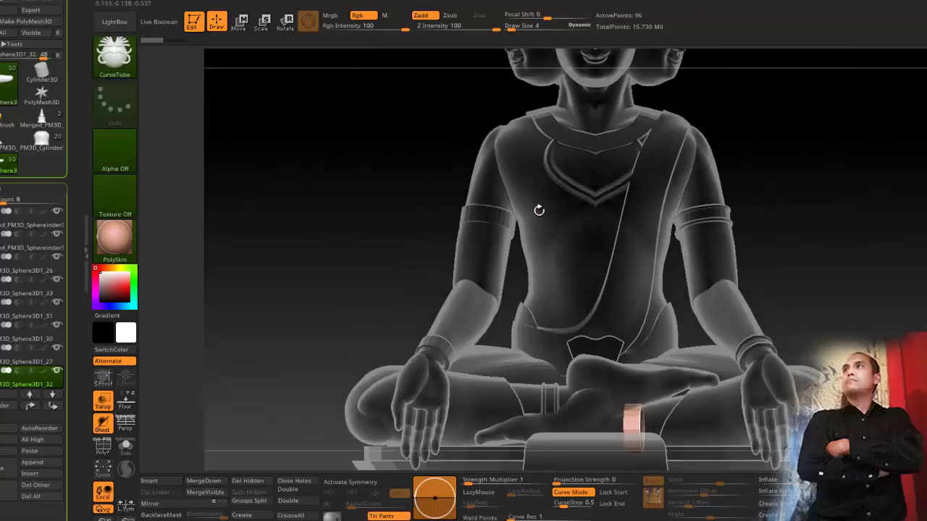
right_click_drag(412, 215, 440, 256, "alt")
left_click(548, 223, "alt")
right_click_drag(616, 201, 590, 254, "ctrl")
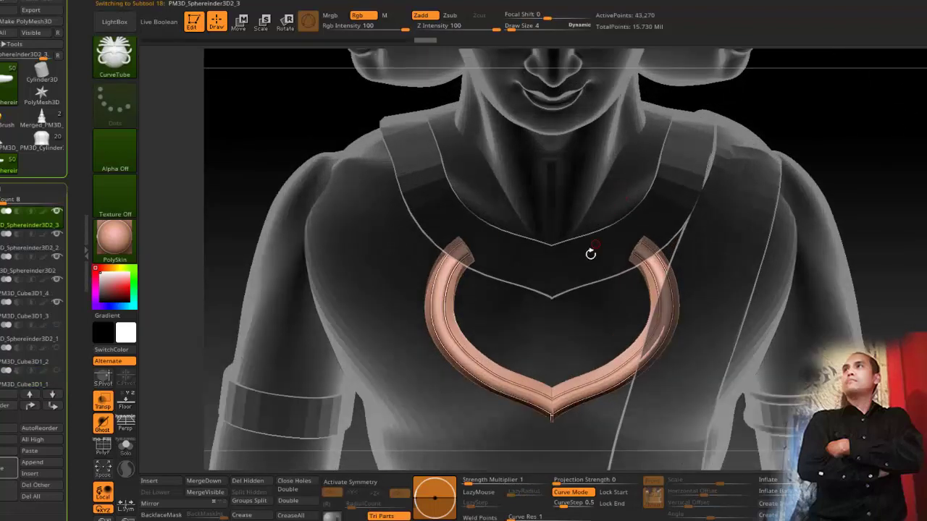
left_click(579, 281, "alt")
right_click_drag(603, 223, 531, 283, "ctrl")
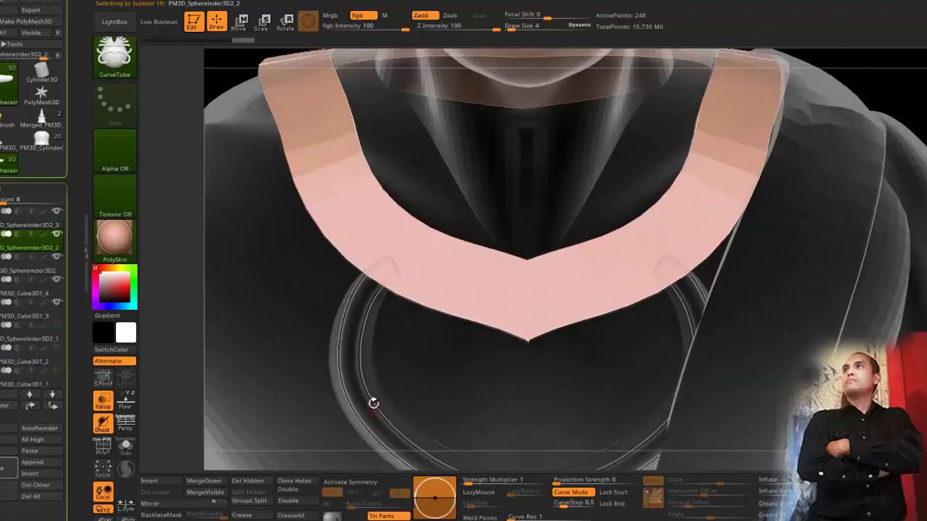
left_click(479, 493)
Step: Undo a test stroke, set LazyRadius to 60 and draw a size 4 tube along the left half of the collar's inner edge
left_click_drag(537, 265, 587, 243)
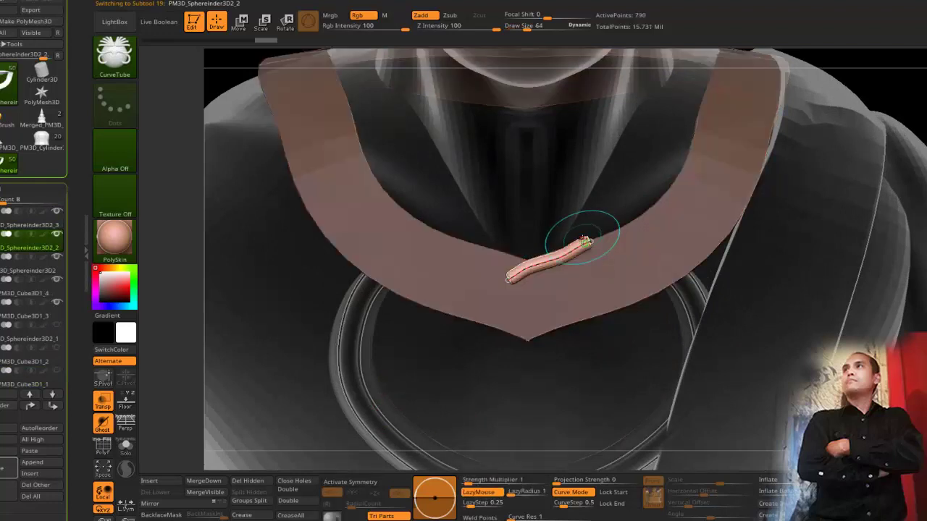
key("ctrl+z")
left_click(529, 493)
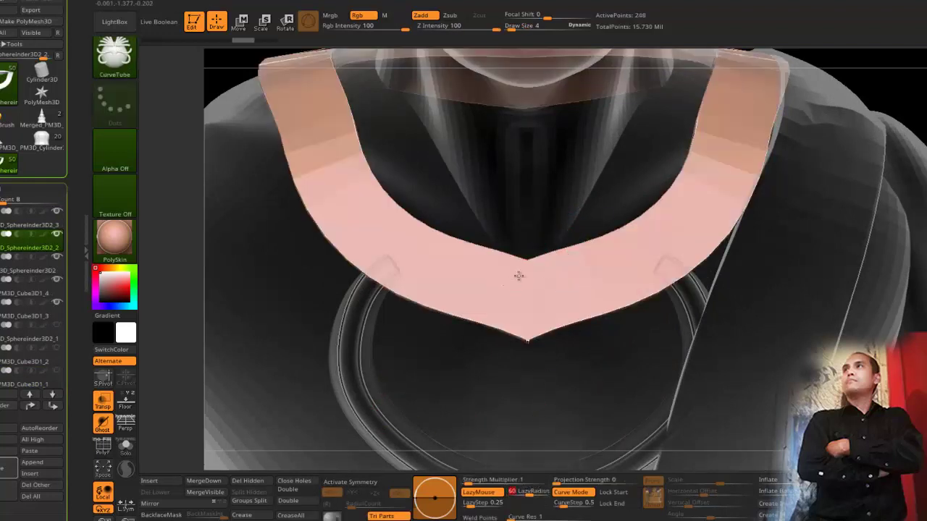
left_click_drag(695, 179, 705, 129)
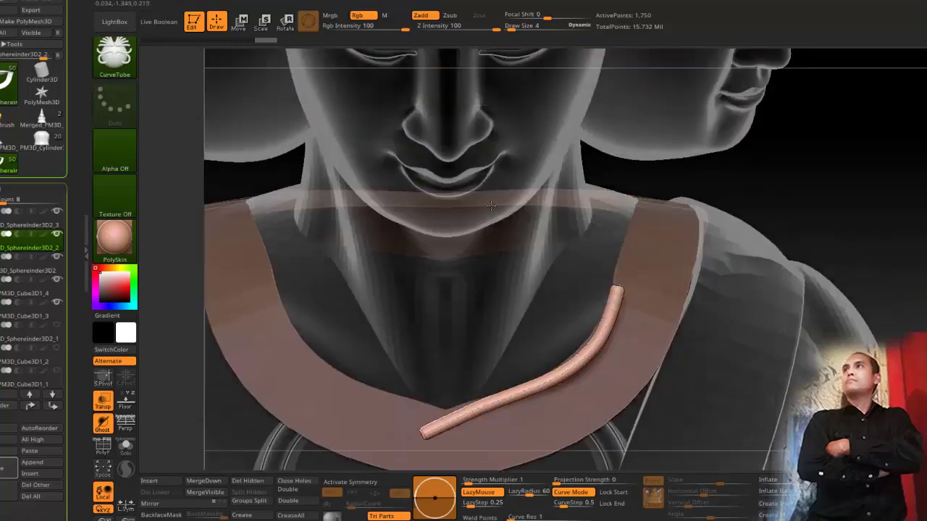